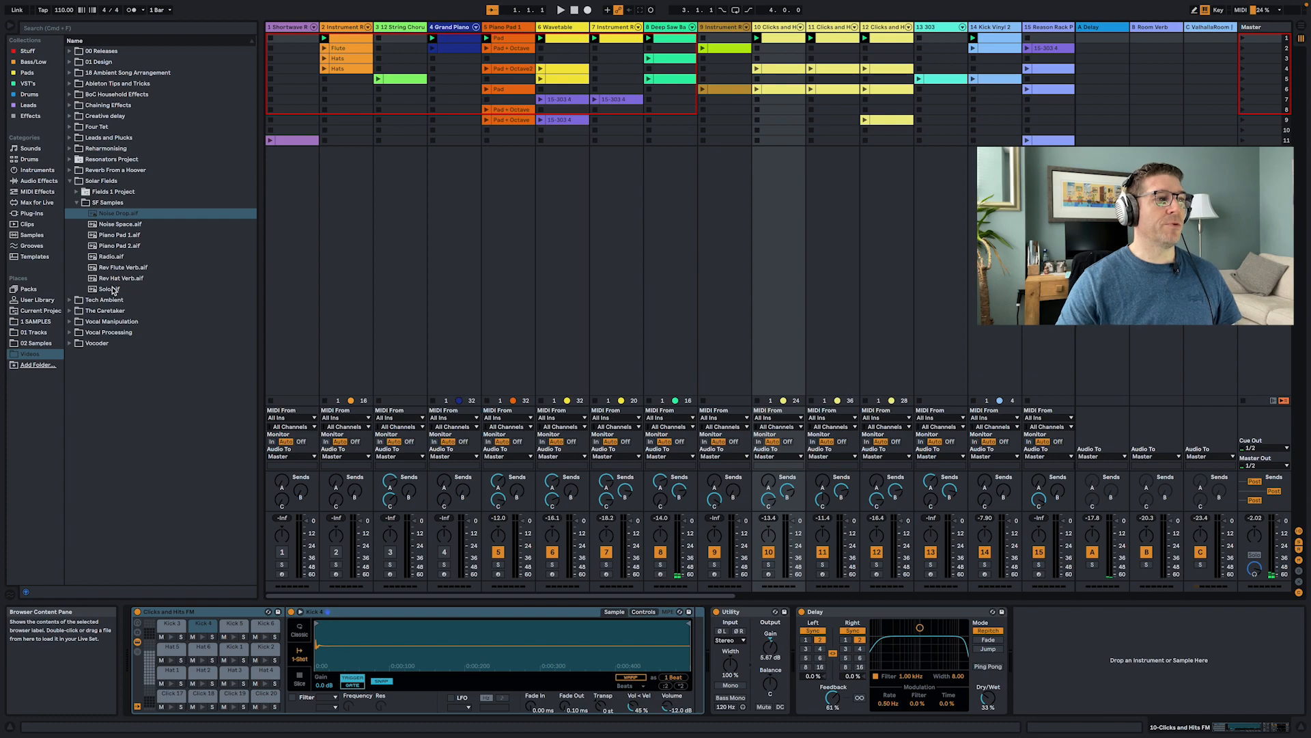
# - Preview each sample in the SF Samples folder of the browser, one after another
pyautogui.click(113, 290)
pyautogui.click(116, 278)
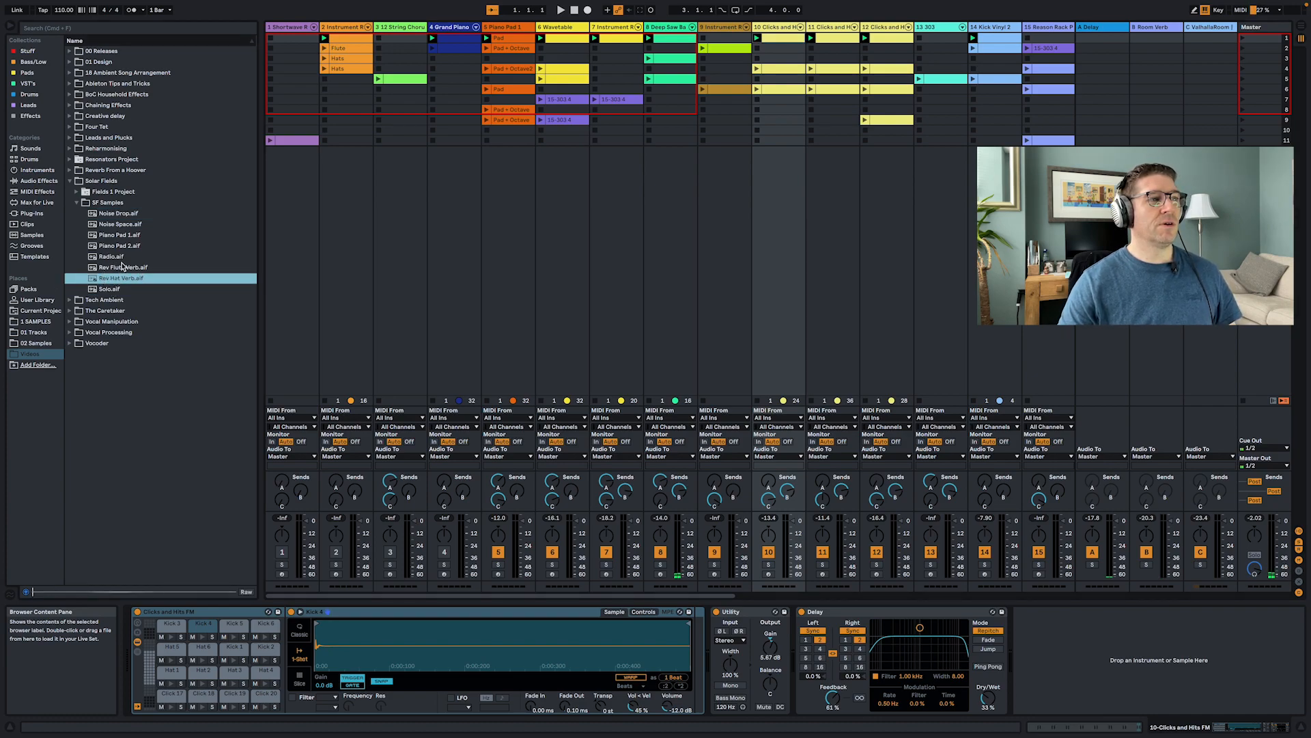
pyautogui.click(123, 269)
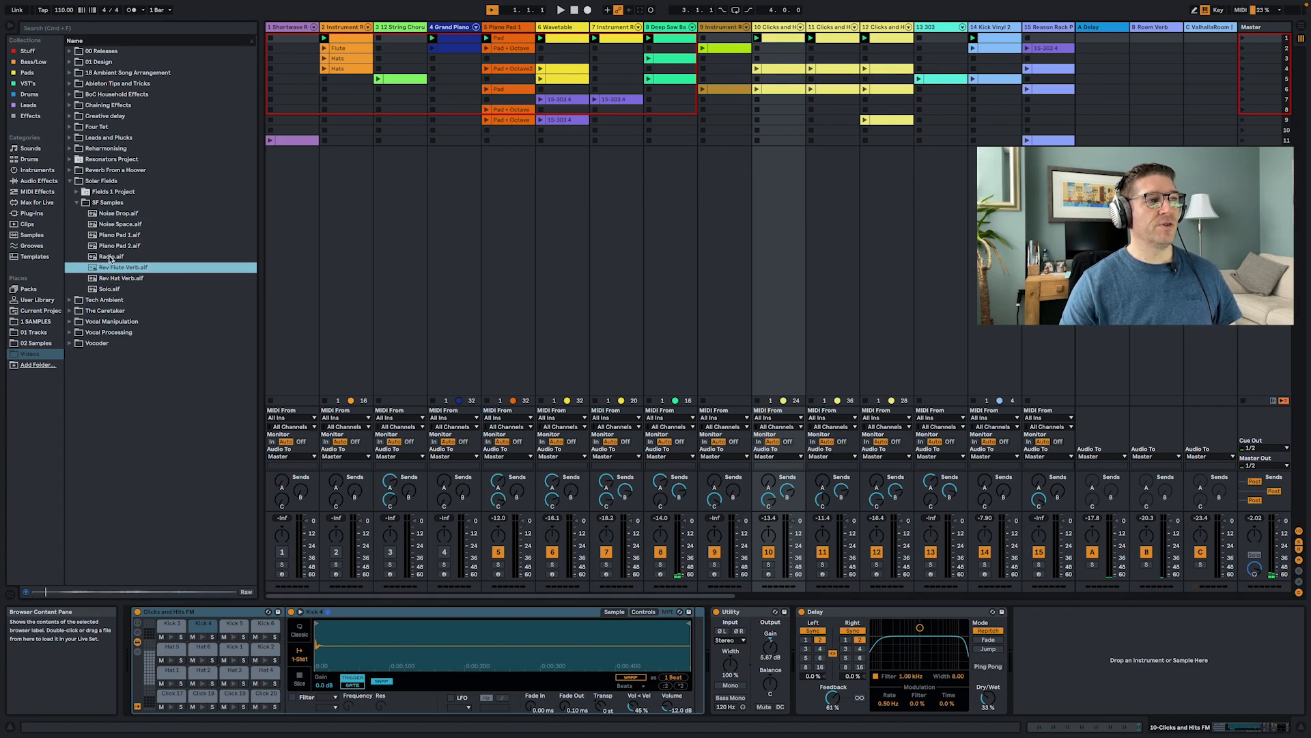
pyautogui.click(110, 257)
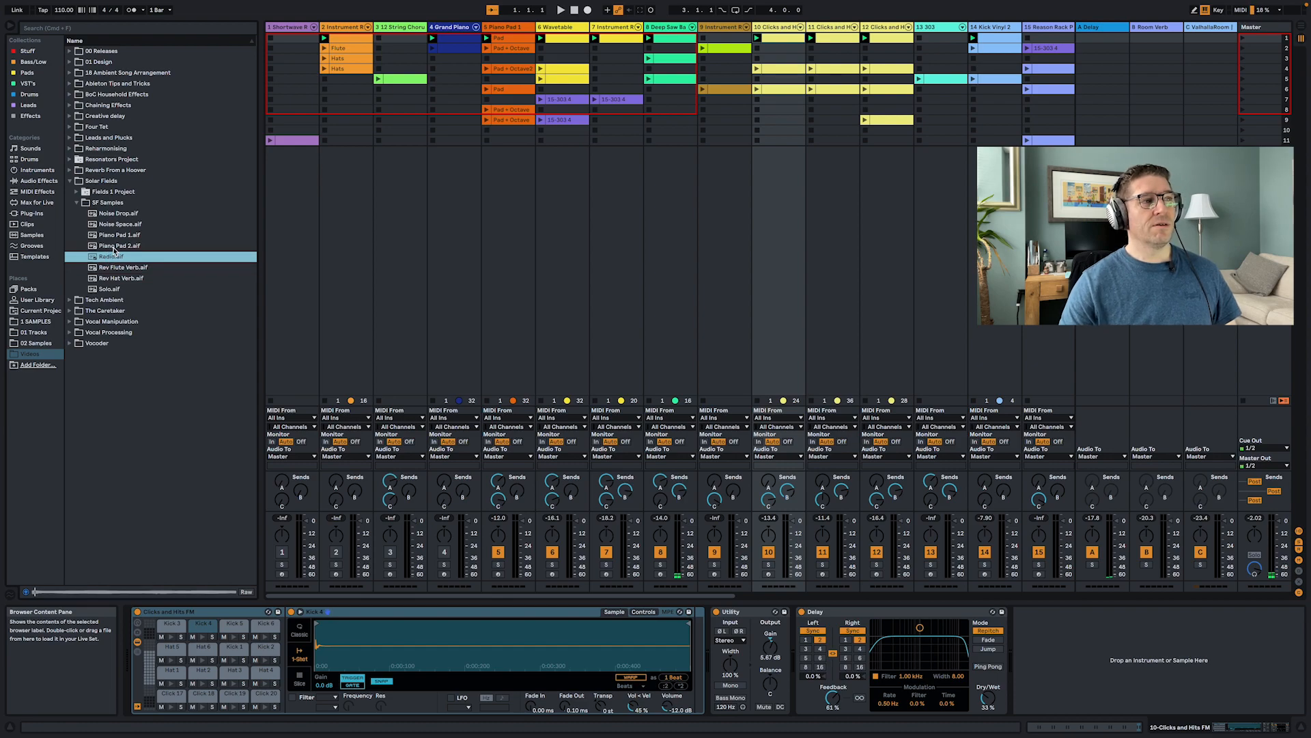
pyautogui.click(114, 245)
pyautogui.click(114, 235)
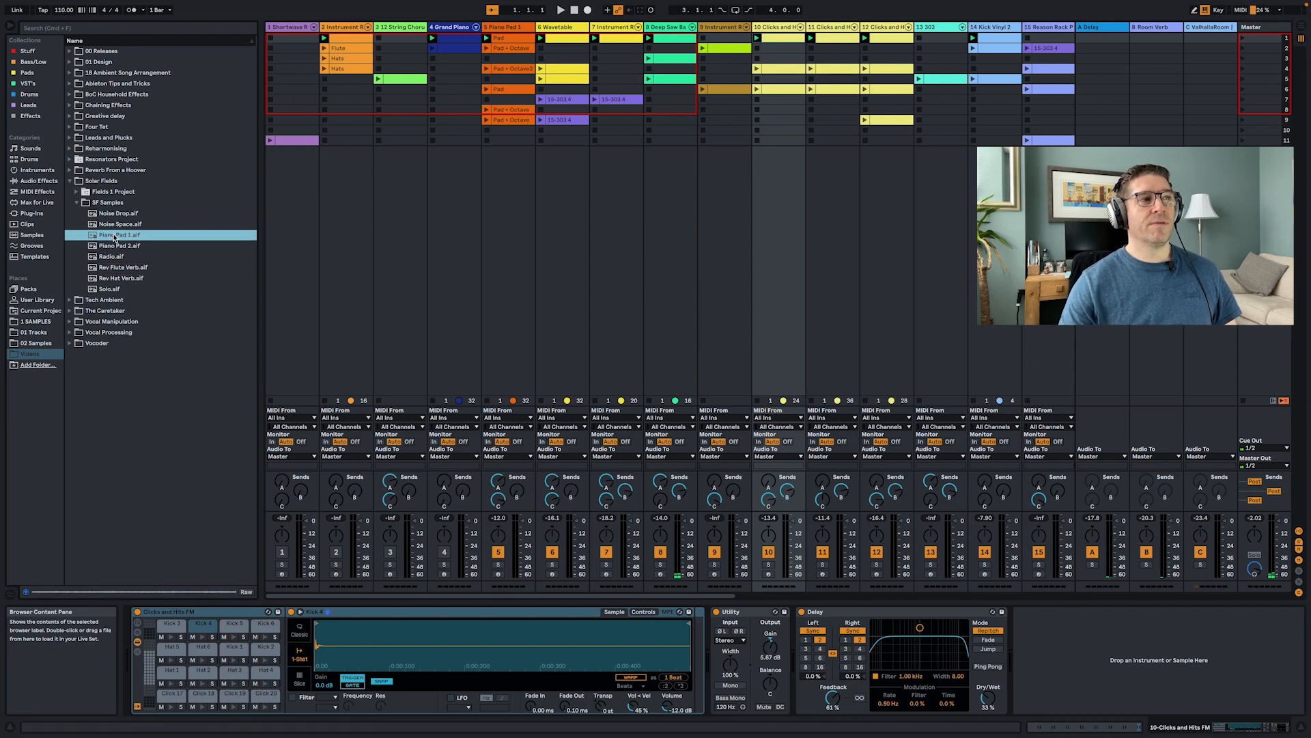
pyautogui.click(118, 225)
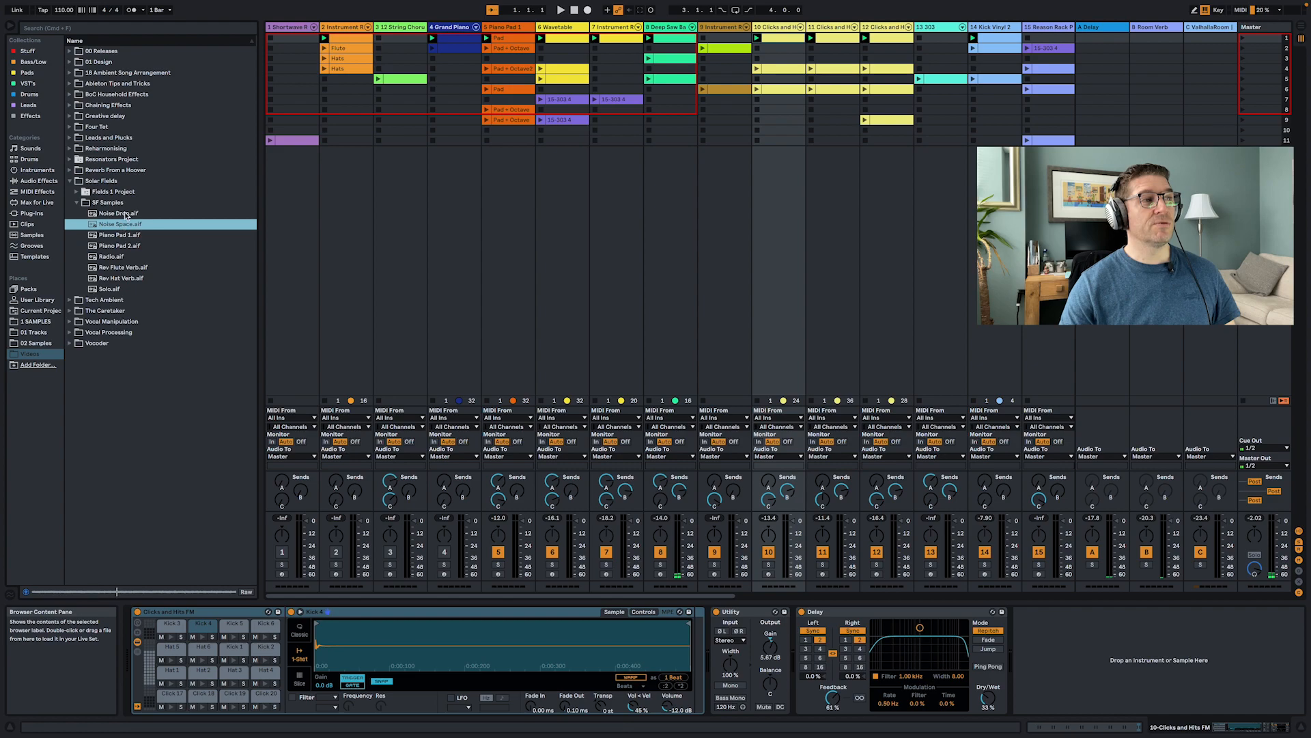
pyautogui.click(120, 214)
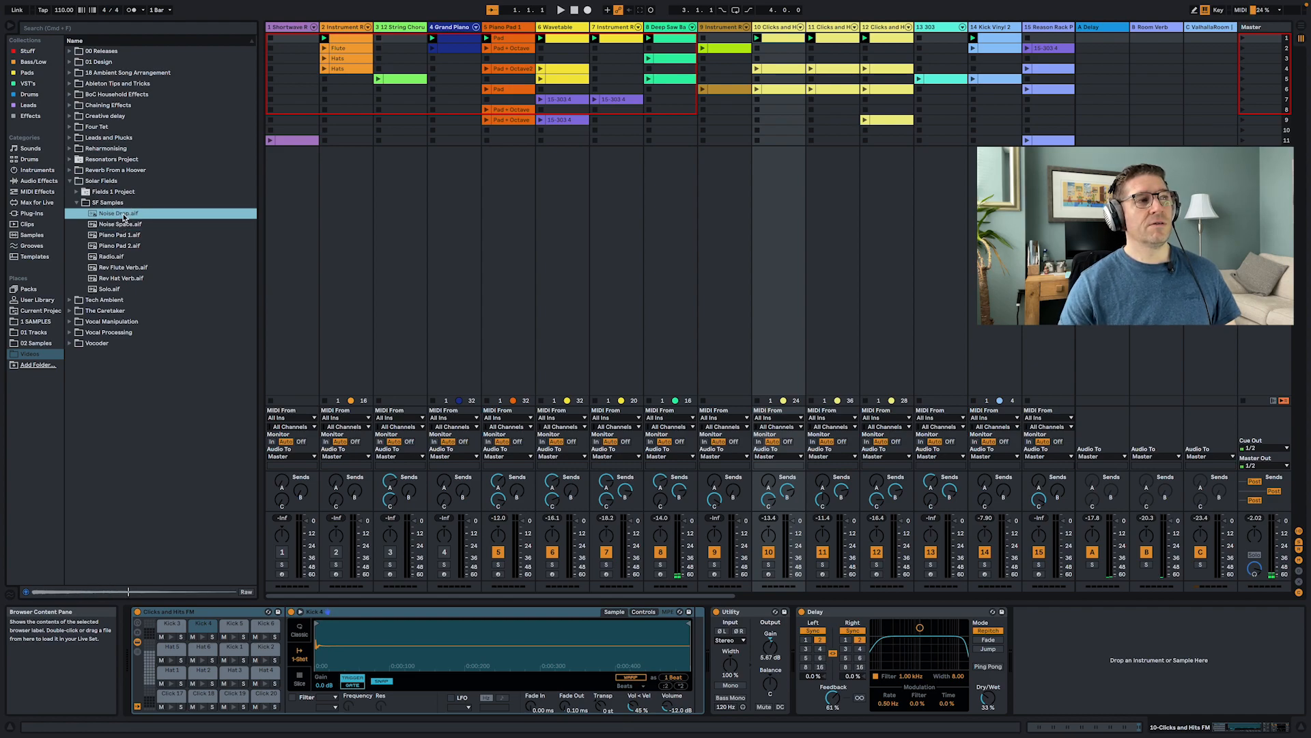
# - Arm the Shortwave Radio track for recording after inspecting the two Analog chains in its instrument rack
pyautogui.click(301, 199)
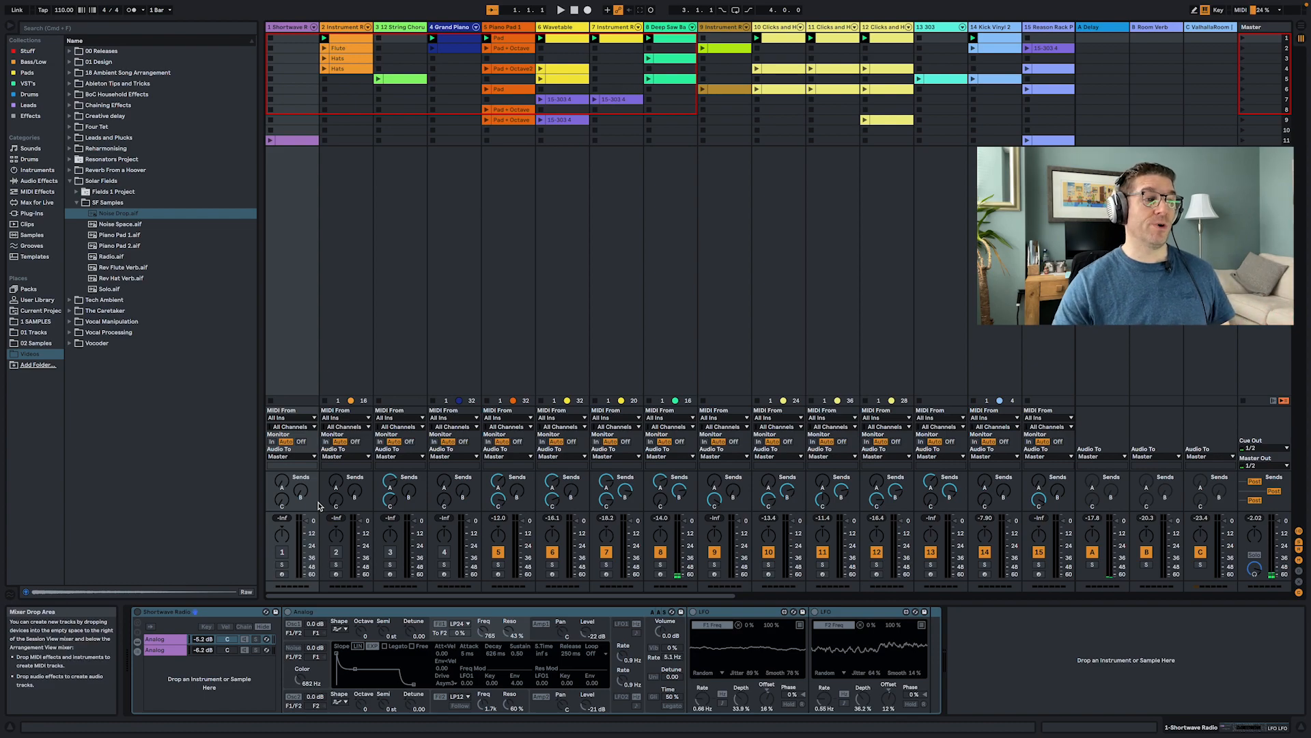
pyautogui.click(137, 612)
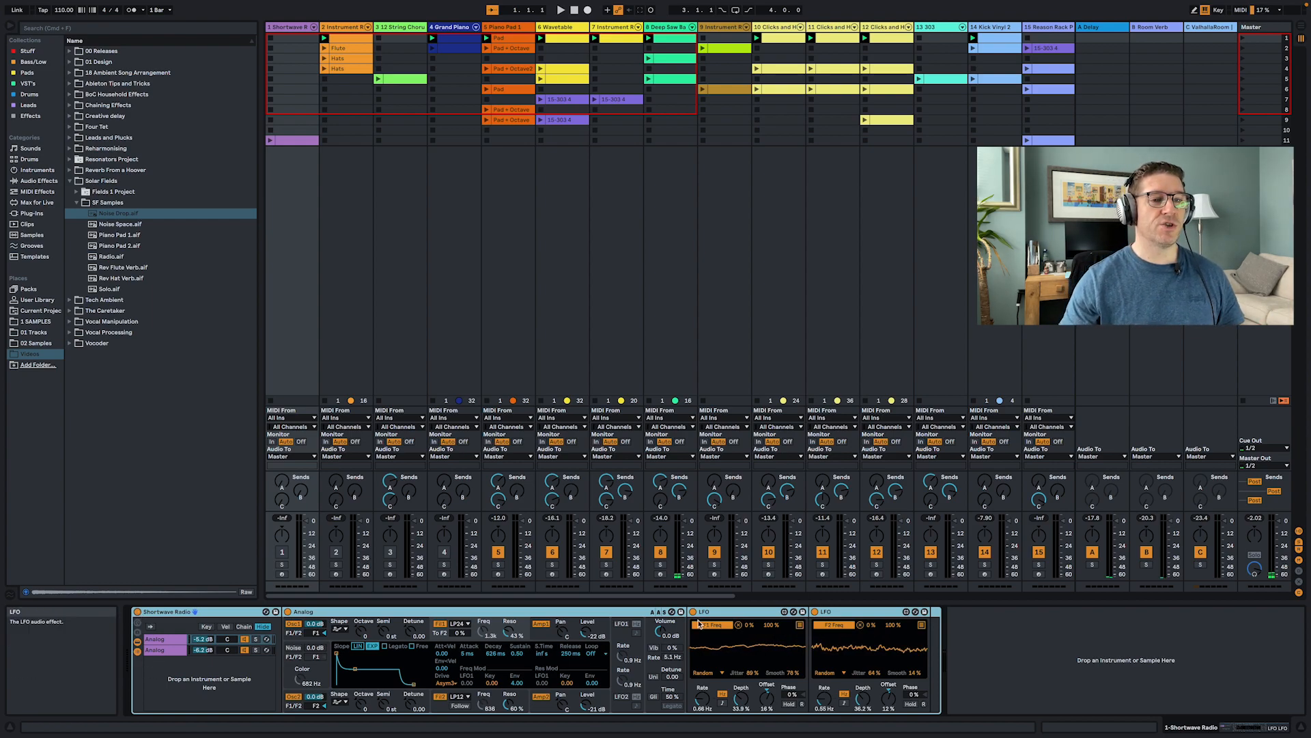
pyautogui.click(170, 651)
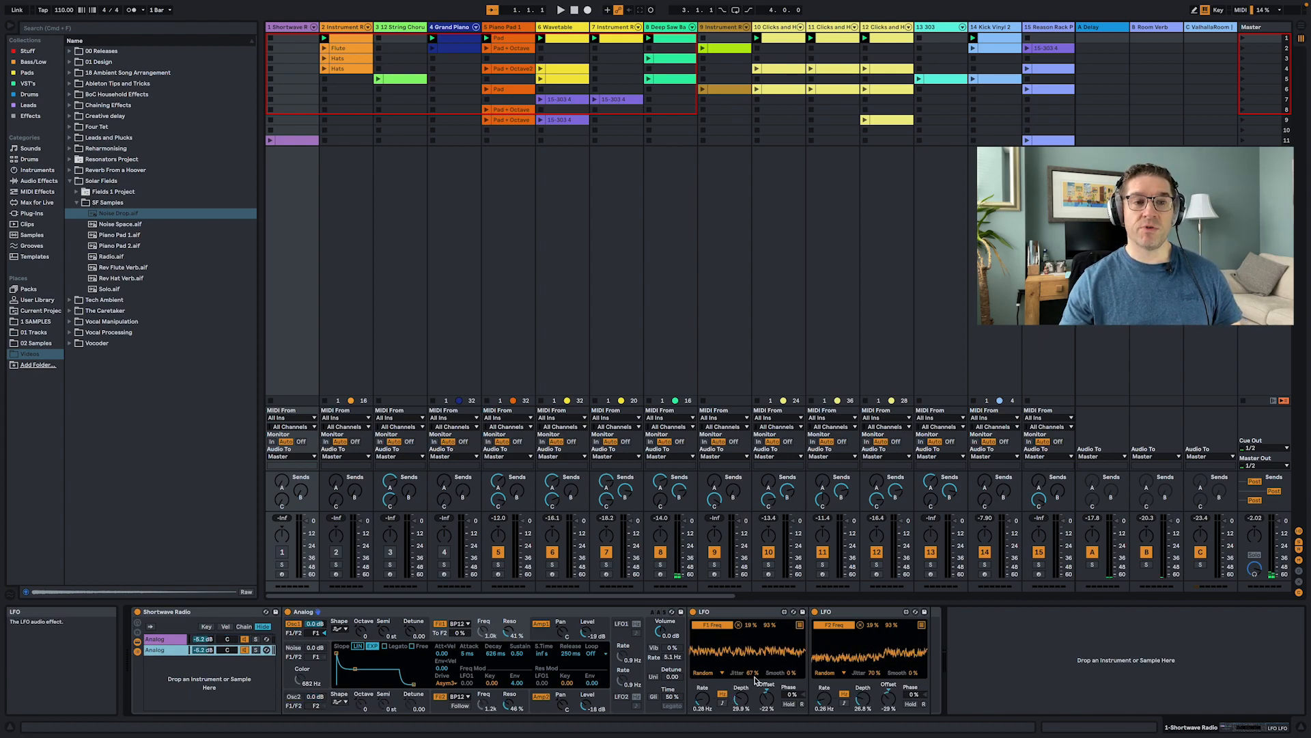
pyautogui.click(164, 639)
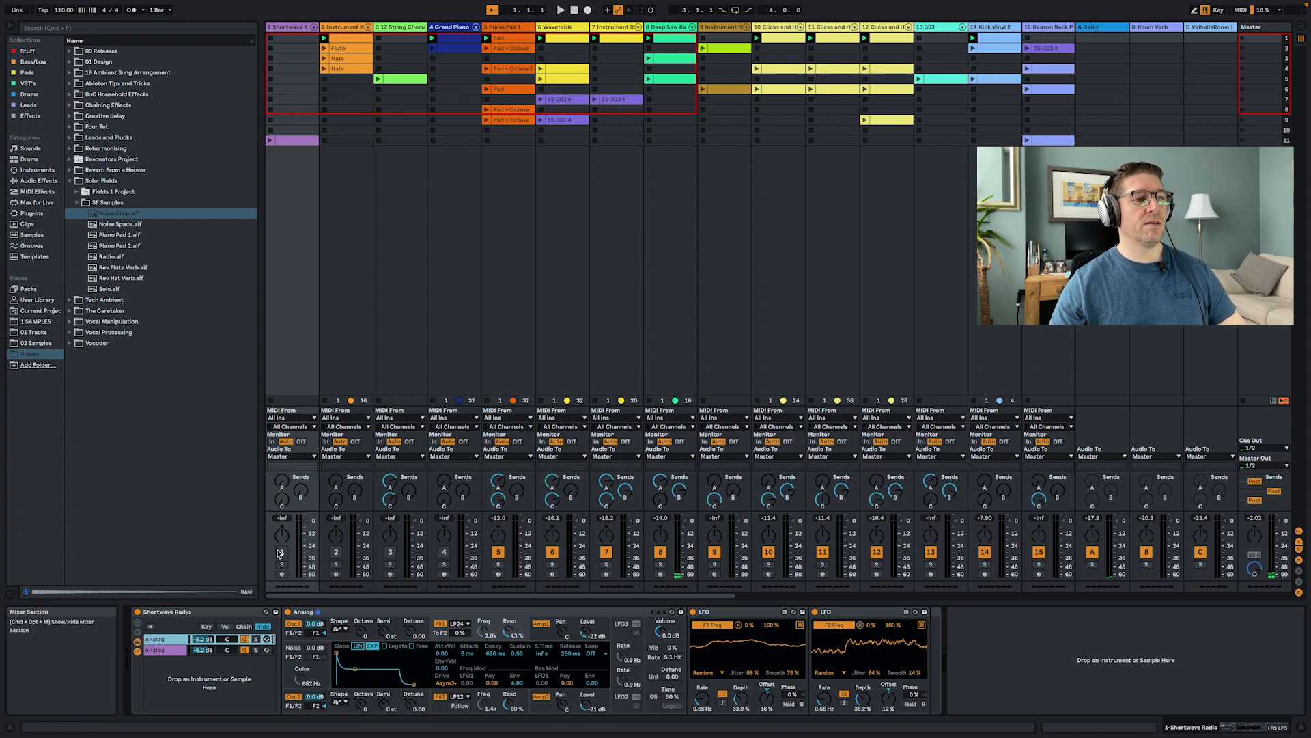
pyautogui.click(283, 575)
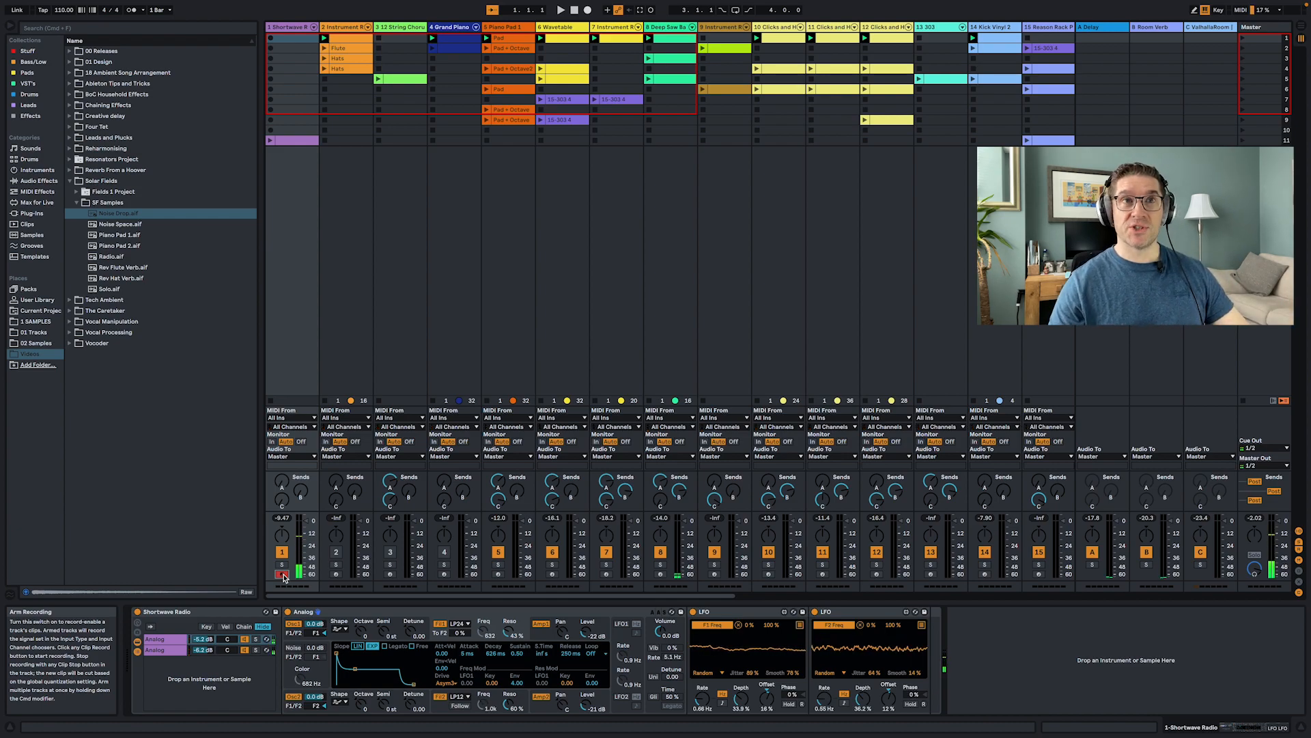
# - Undo the last three actions
pyautogui.press('super+z')
pyautogui.press('super+z')
pyautogui.press('super+z')
pyautogui.press('super+z')
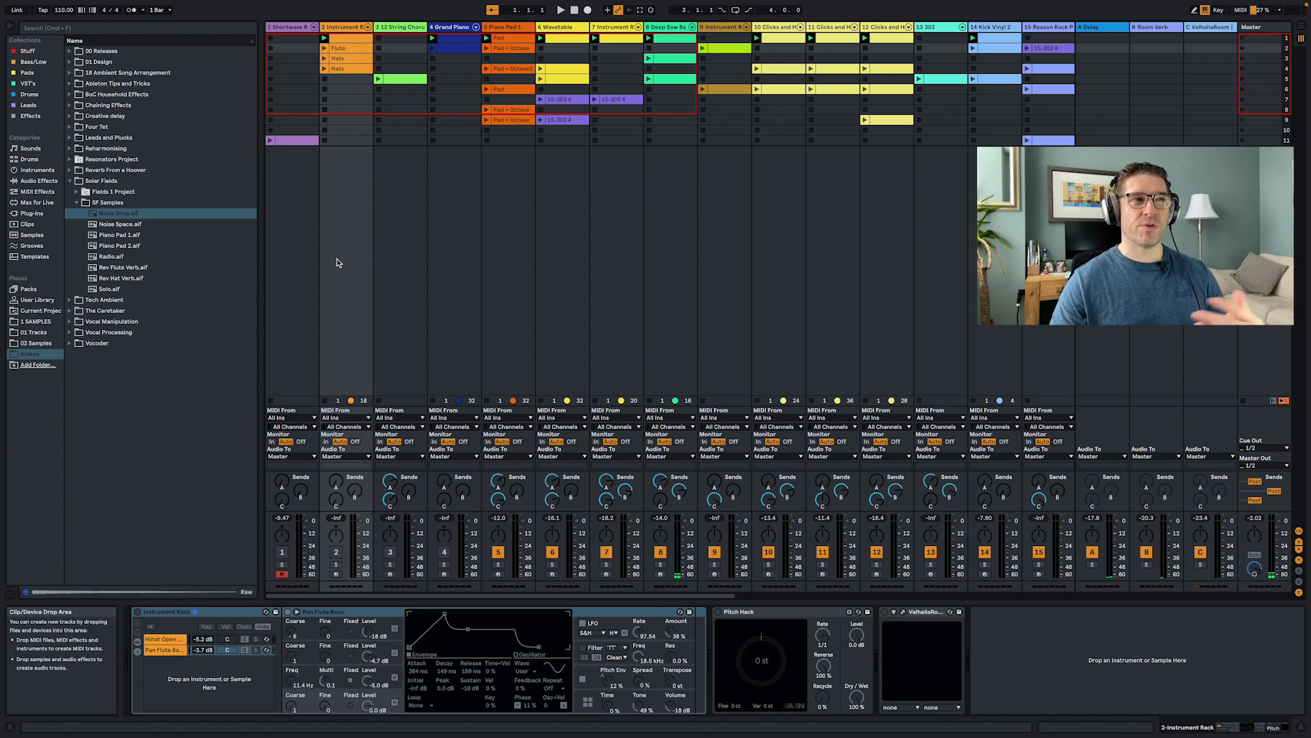
# - Select the 12 String Chorus Guitar track and scroll through its entire device chain
pyautogui.click(403, 231)
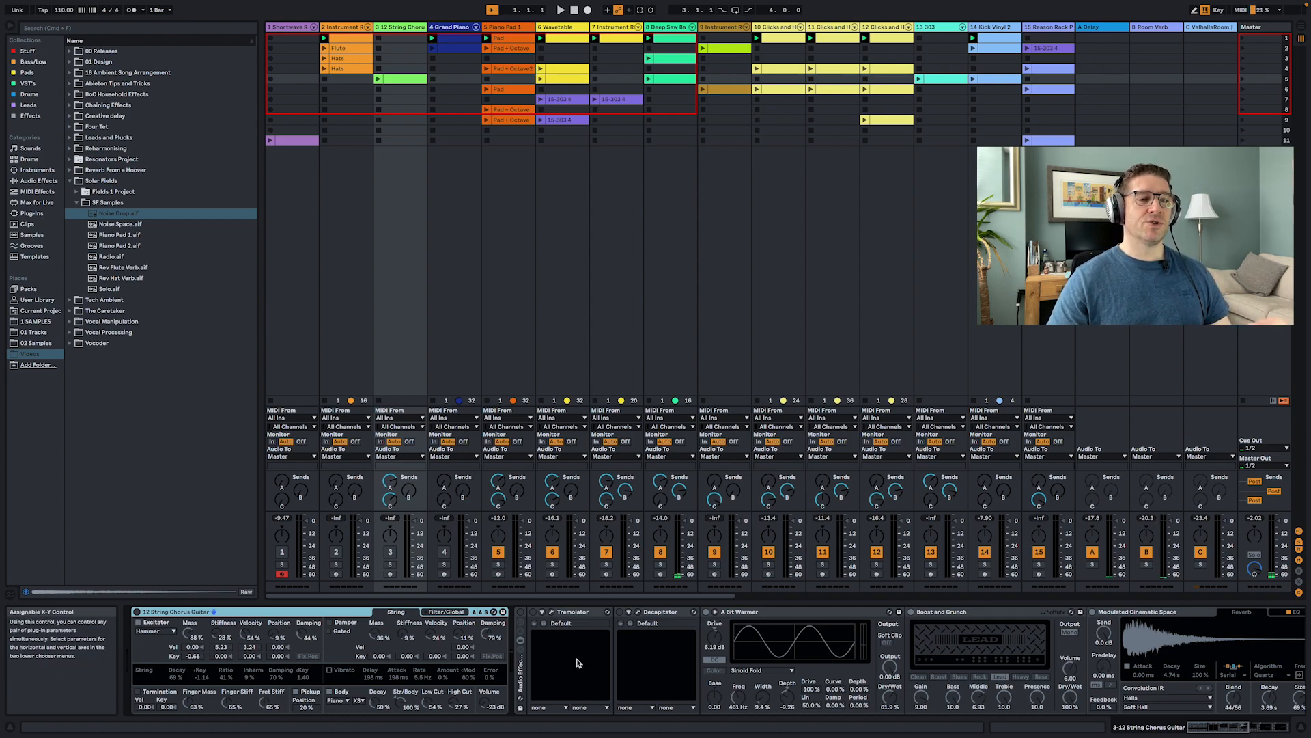
pyautogui.hscroll(5, 666, 661)
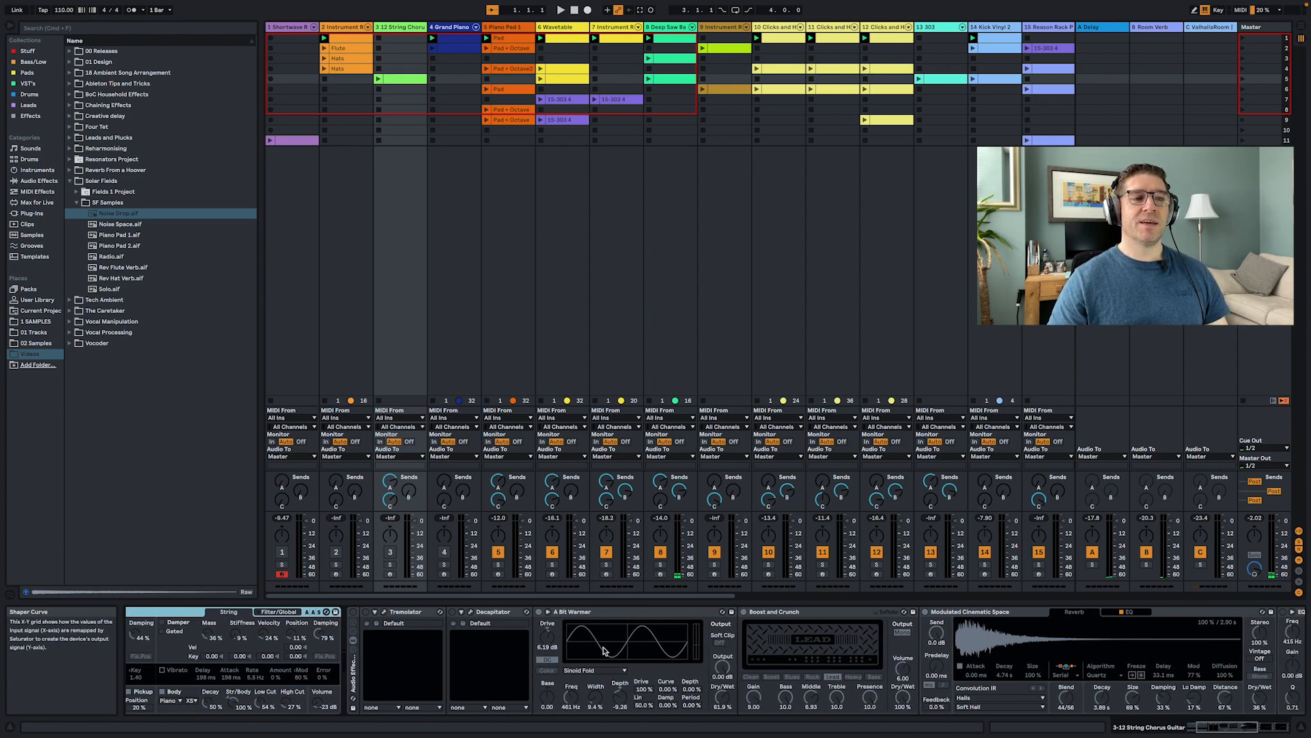
pyautogui.hscroll(8, 656, 649)
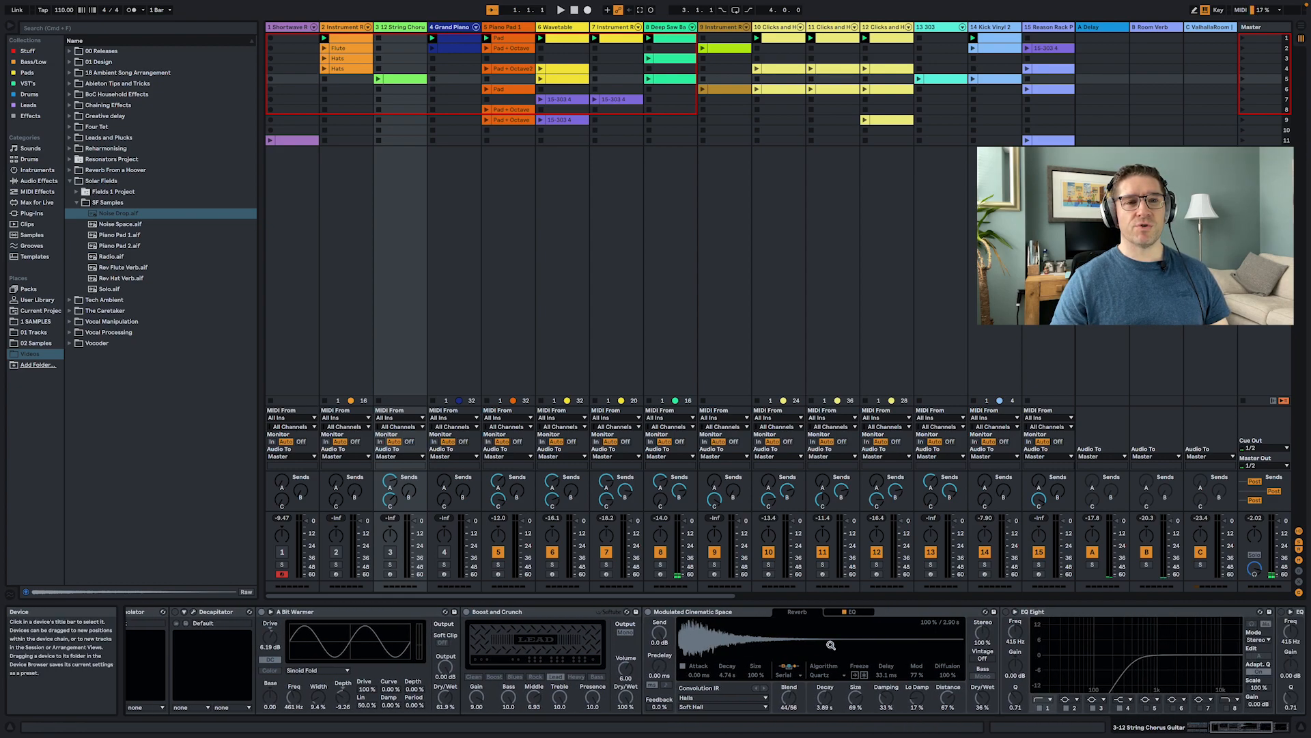
pyautogui.hscroll(4, 714, 644)
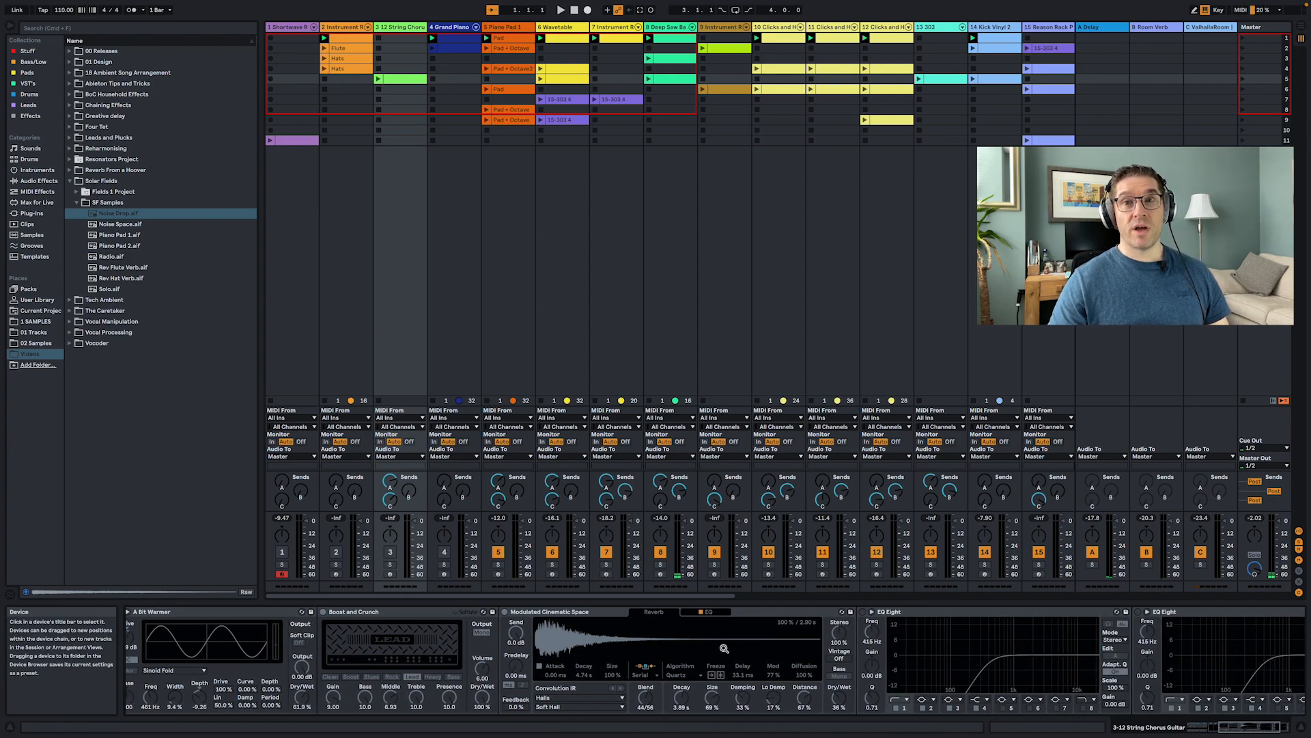
pyautogui.hscroll(5, 724, 648)
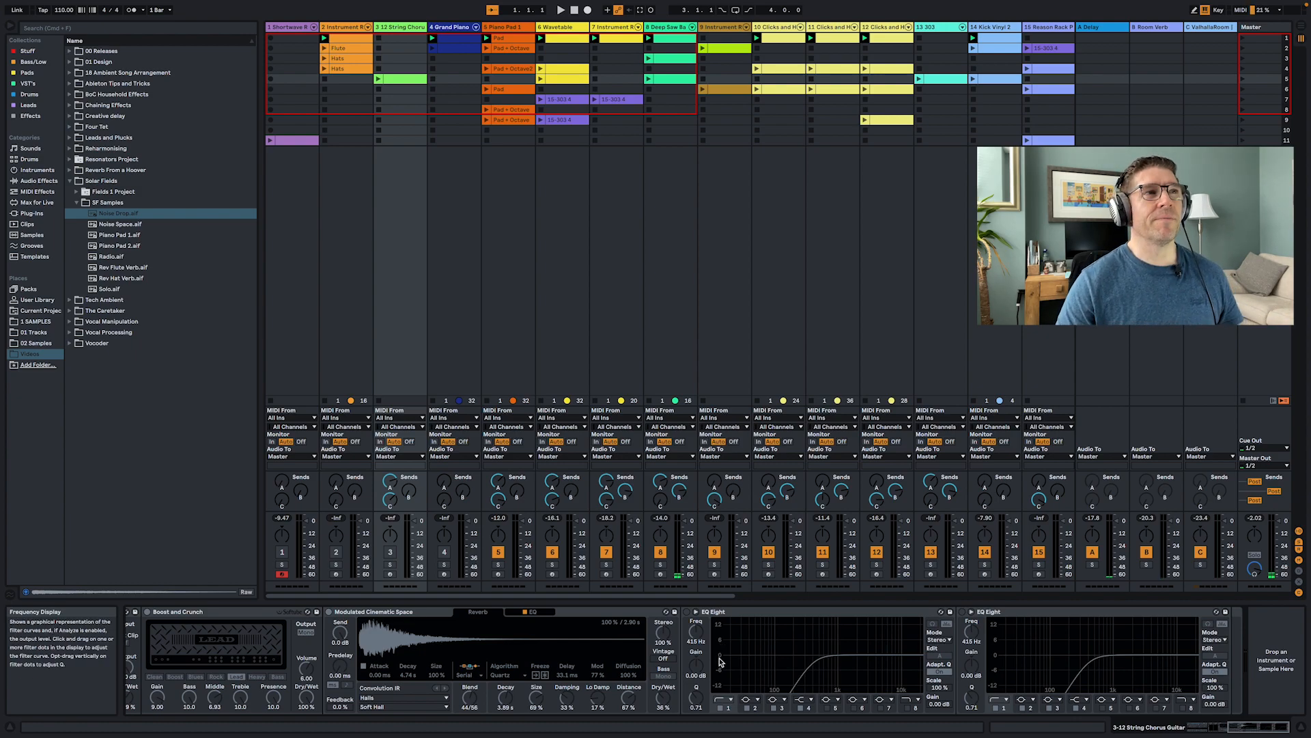
# - Select the Grand Piano track and start playback of the set
pyautogui.click(451, 310)
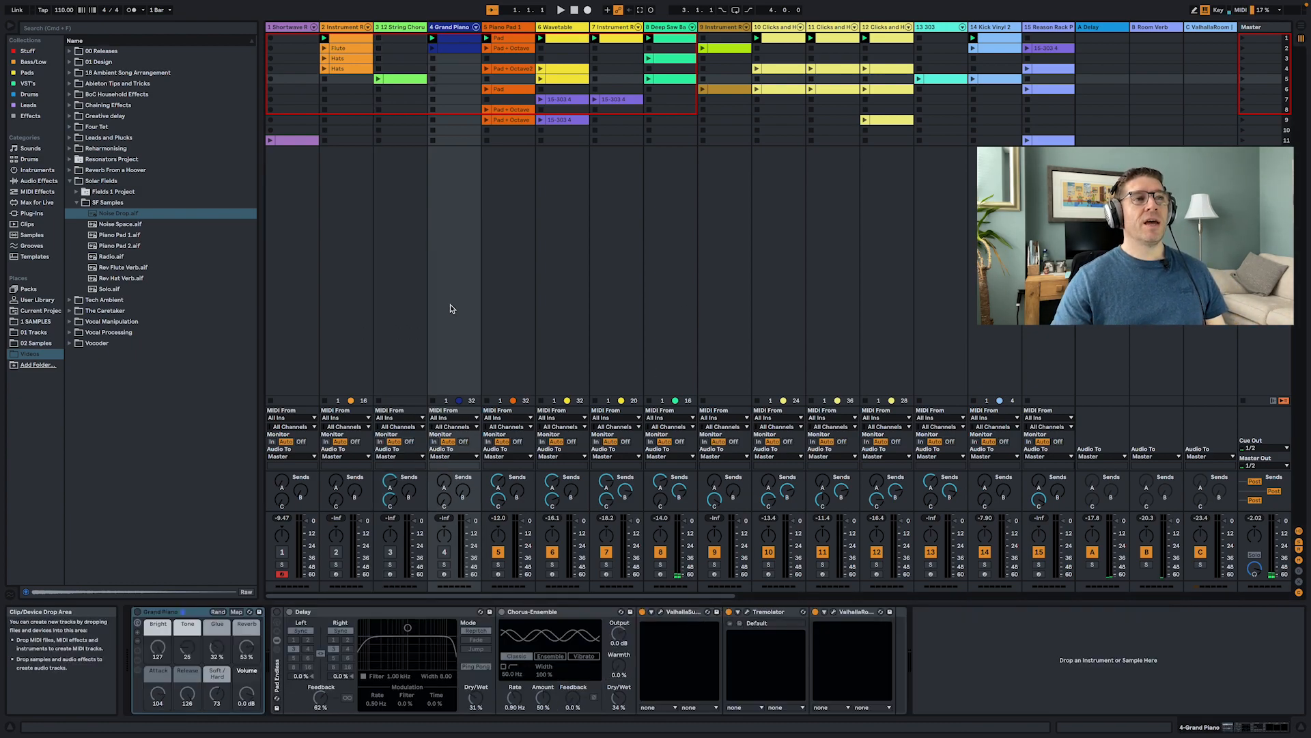
pyautogui.click(495, 270)
pyautogui.click(462, 289)
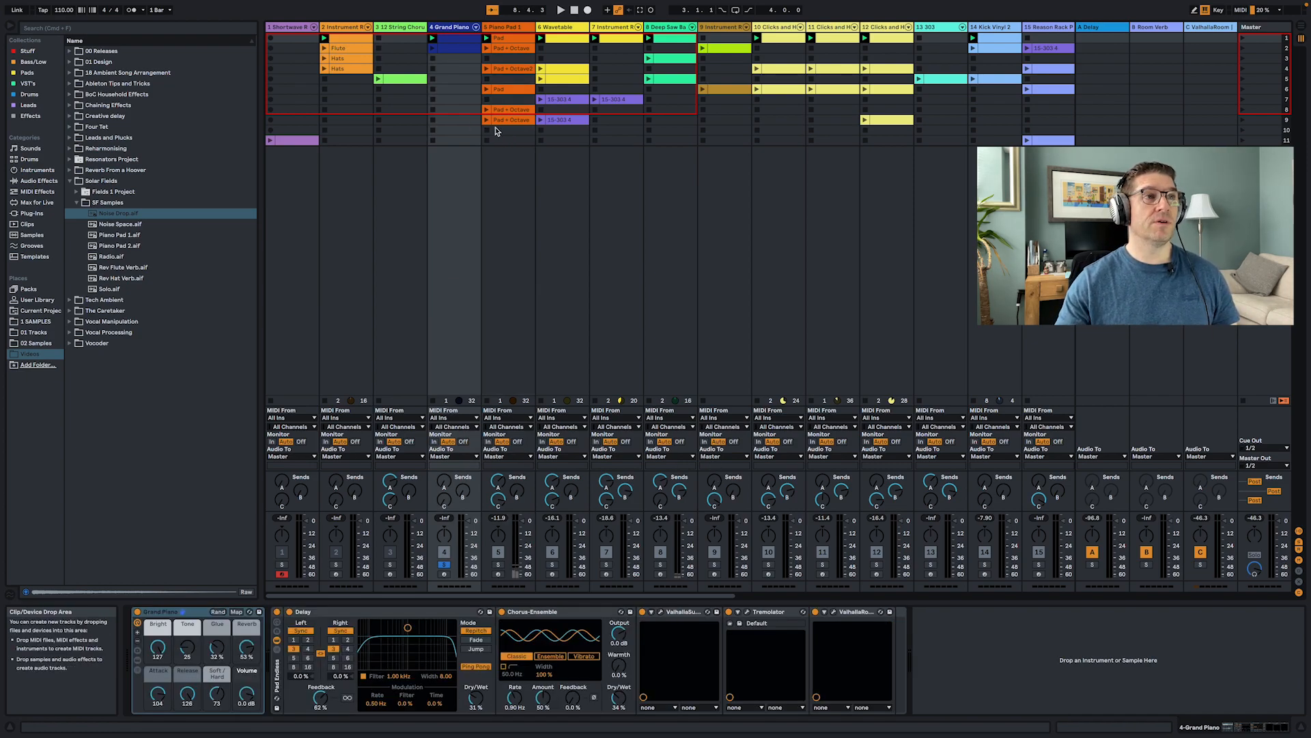
pyautogui.press('space')
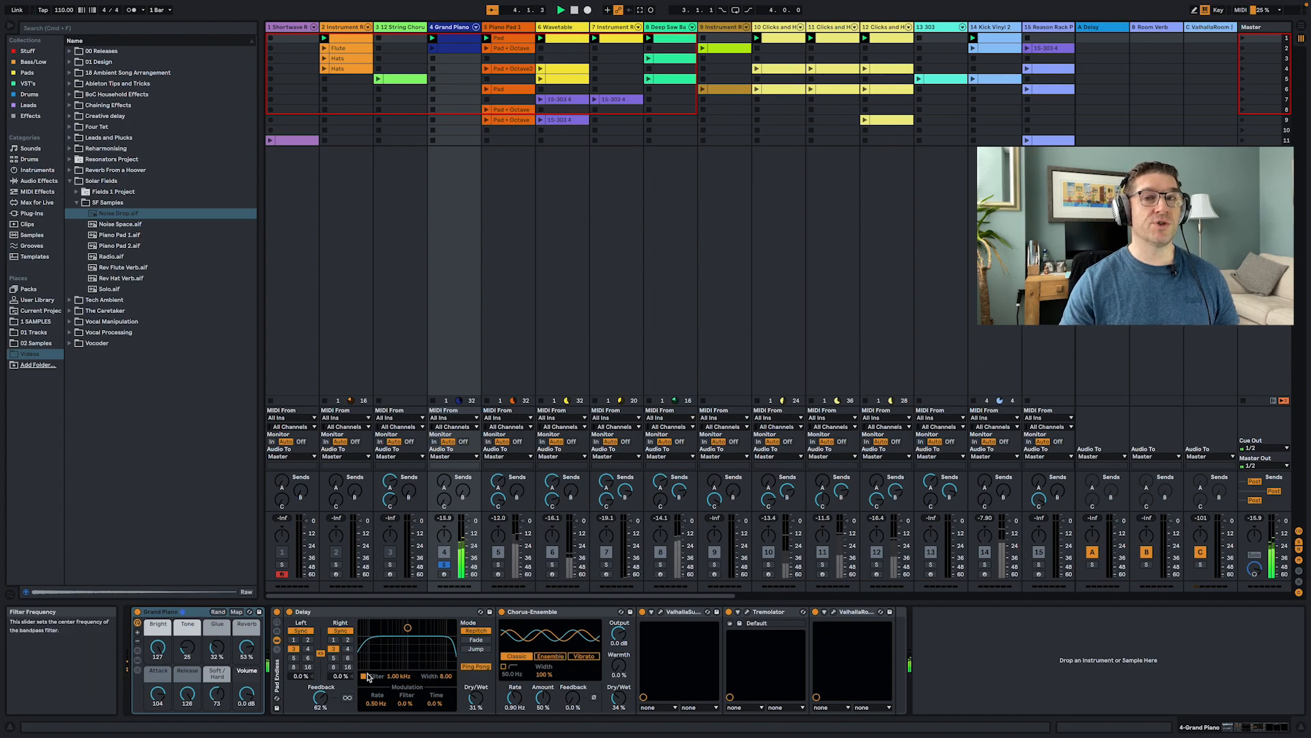
# - Toggle the Grand Piano rack on and off, and solo and deactivate the Grand Piano track to compare
pyautogui.click(277, 612)
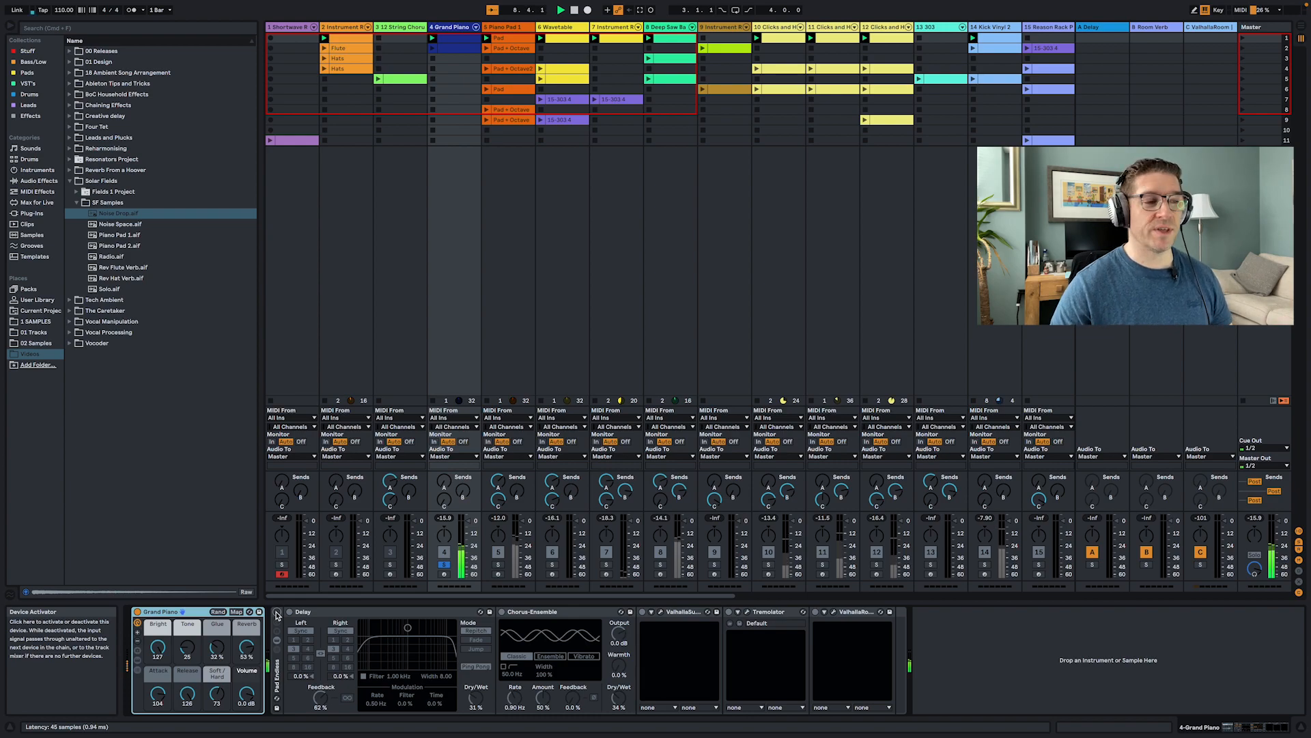
pyautogui.click(277, 614)
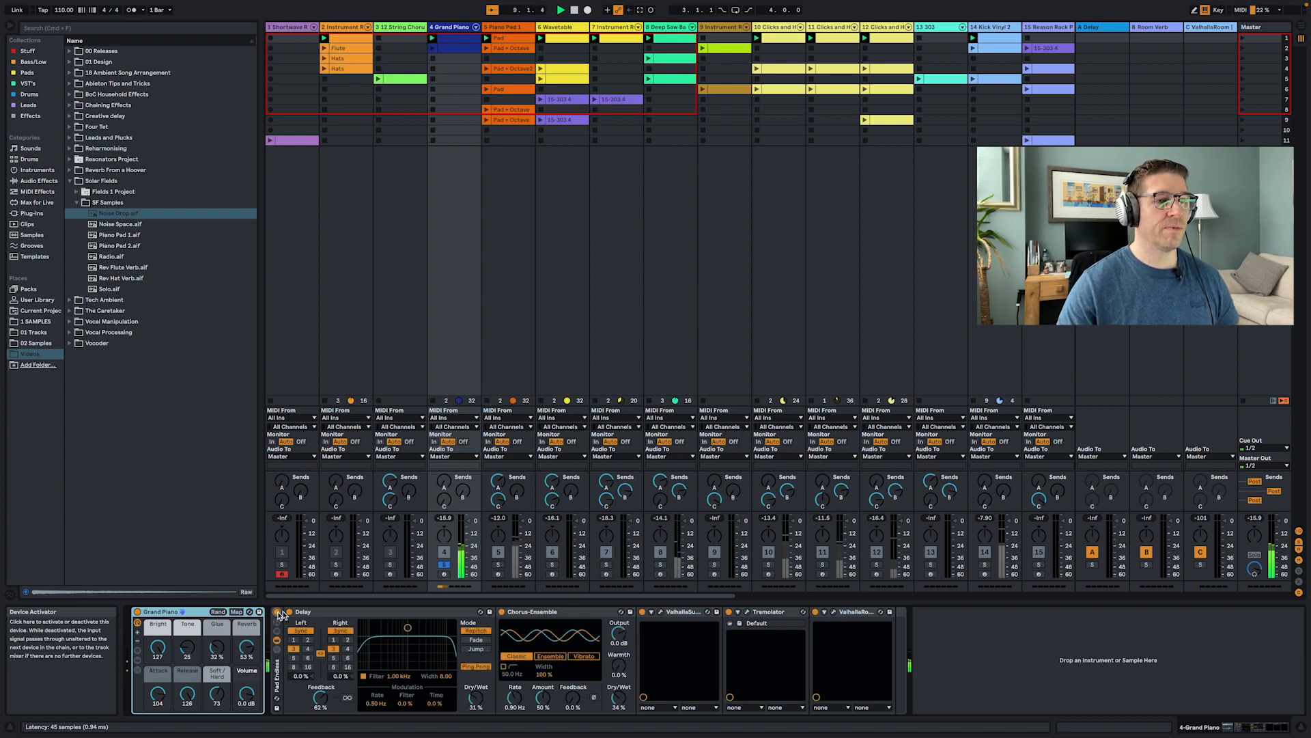
pyautogui.click(444, 564)
pyautogui.click(444, 552)
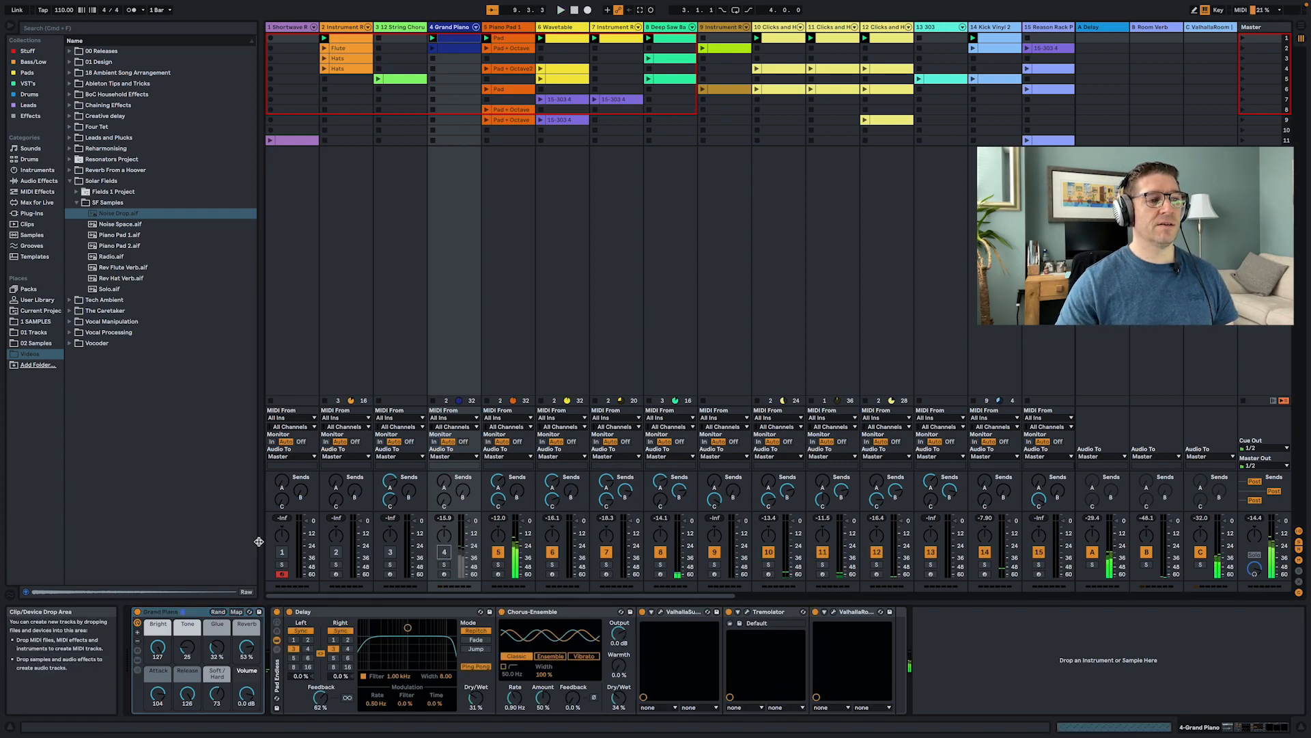
pyautogui.click(276, 612)
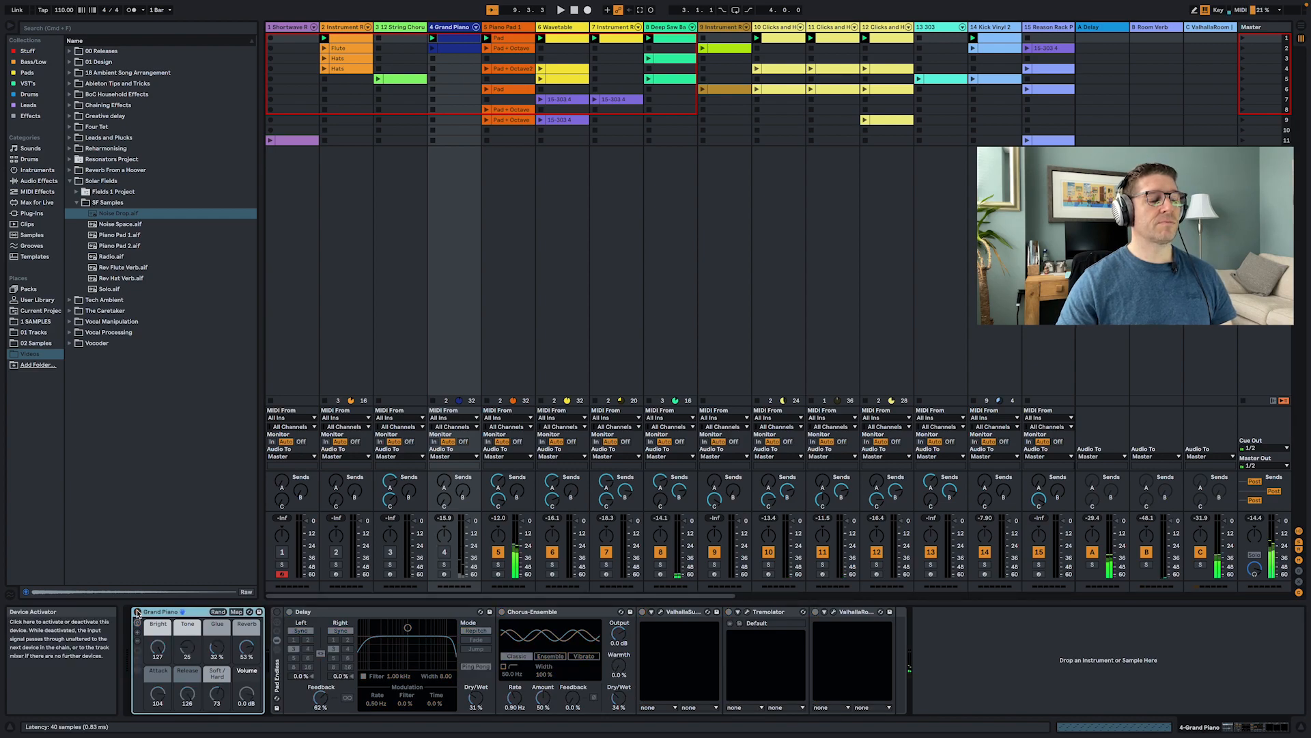
# - Solo the Piano Pad 1 track to audition it, then release the solo
pyautogui.click(500, 564)
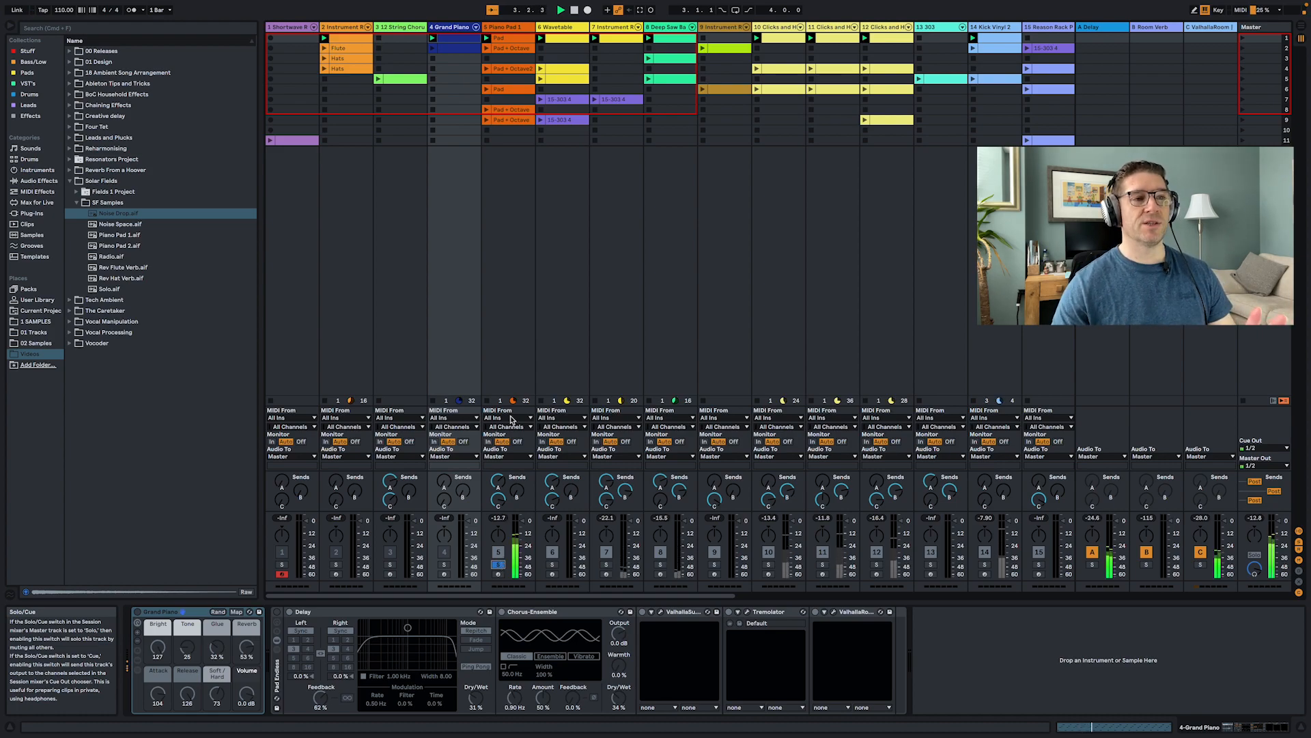
pyautogui.click(522, 337)
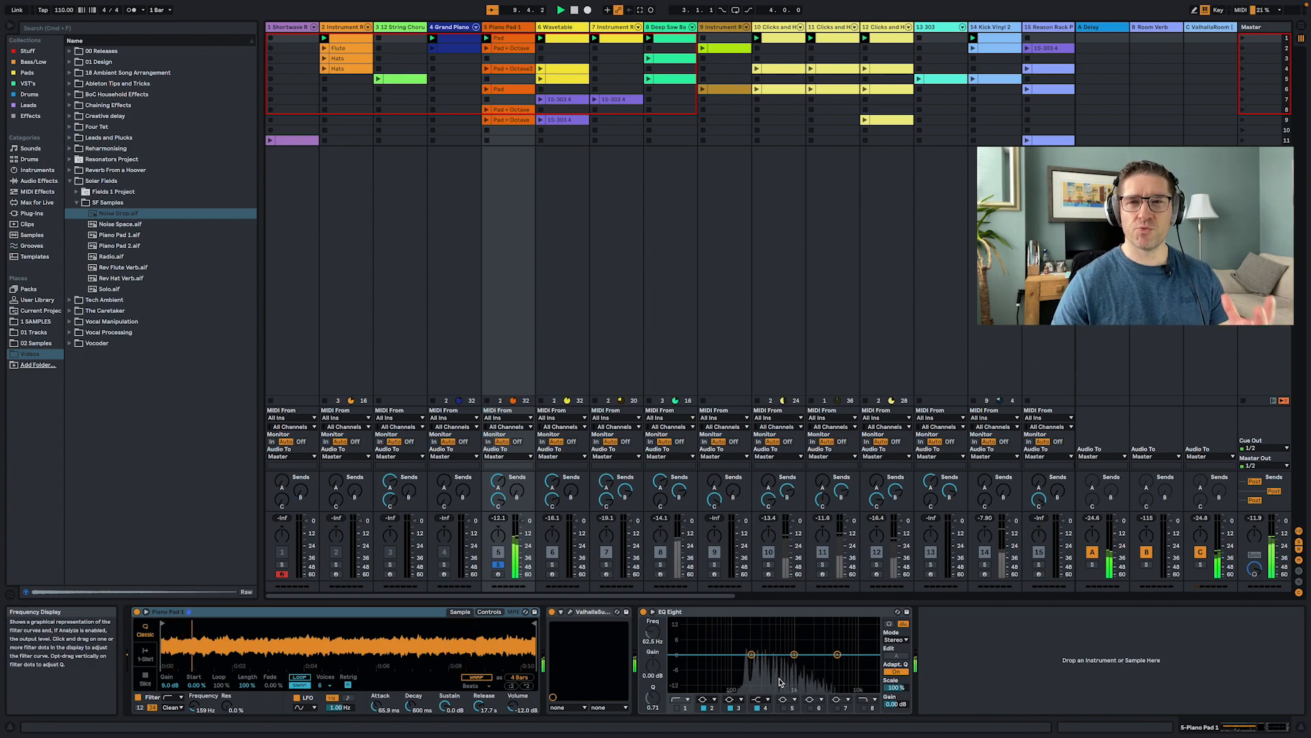
pyautogui.click(499, 564)
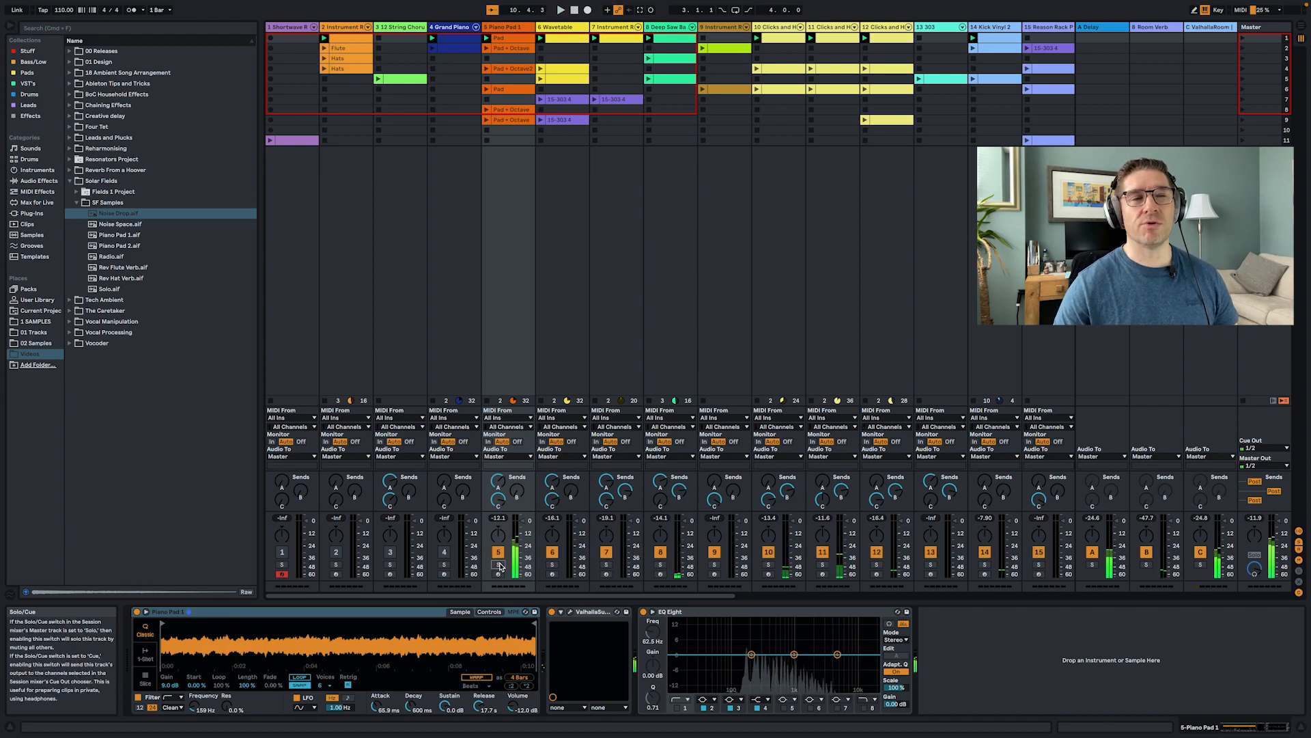
# - Open the Wavetable track's clip notes, then return to and scroll through the track's device chain
pyautogui.click(553, 232)
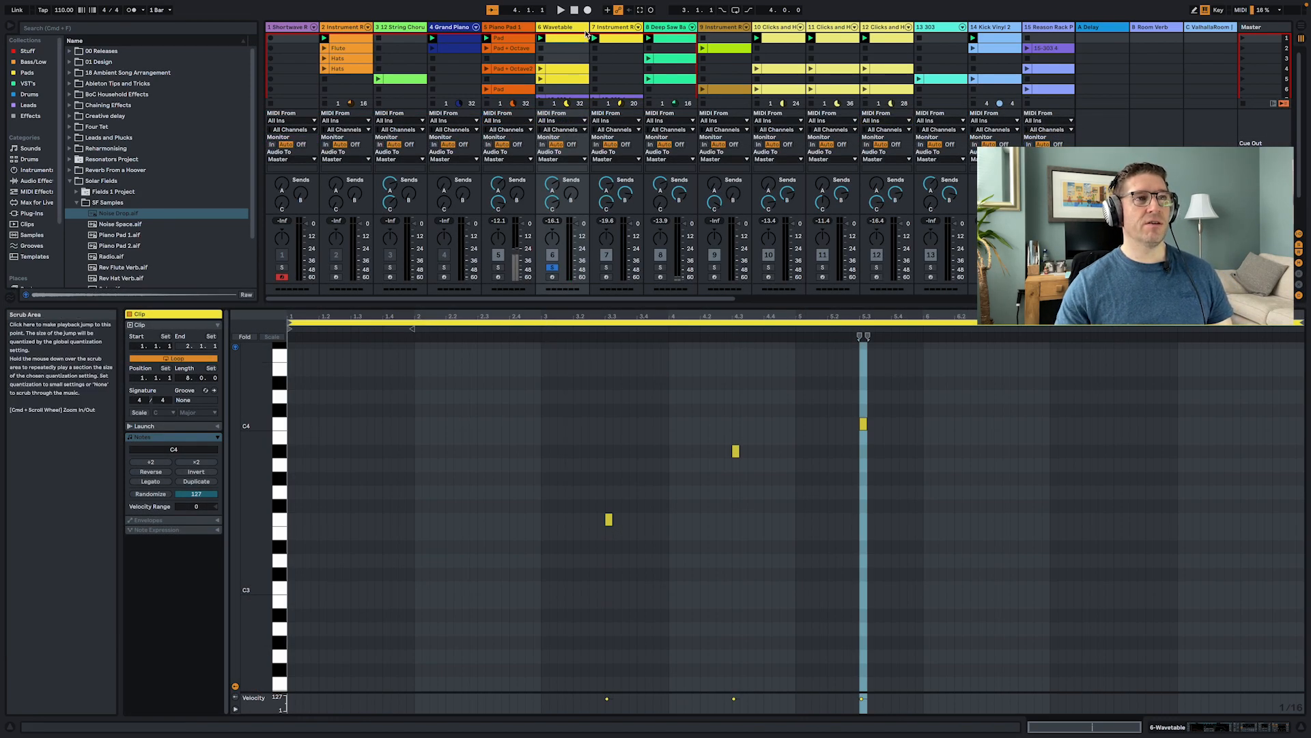
pyautogui.click(564, 69)
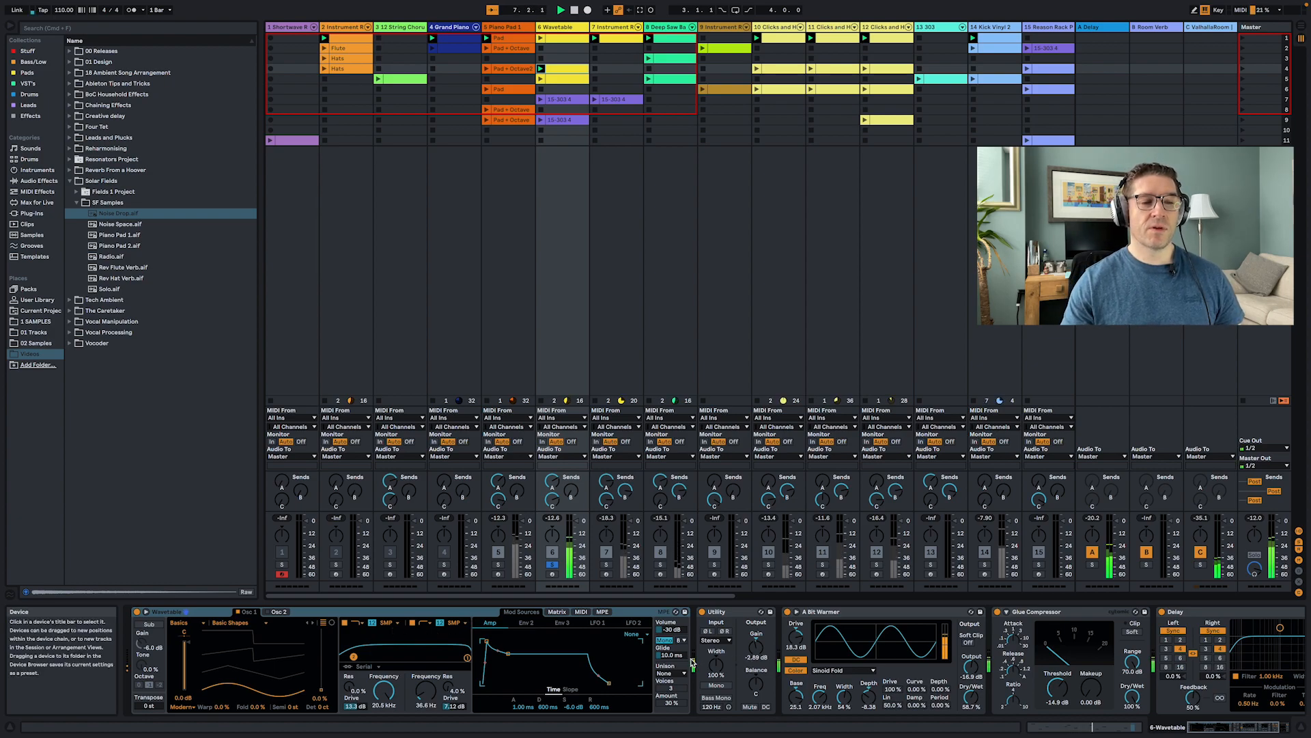
pyautogui.hscroll(3, 683, 655)
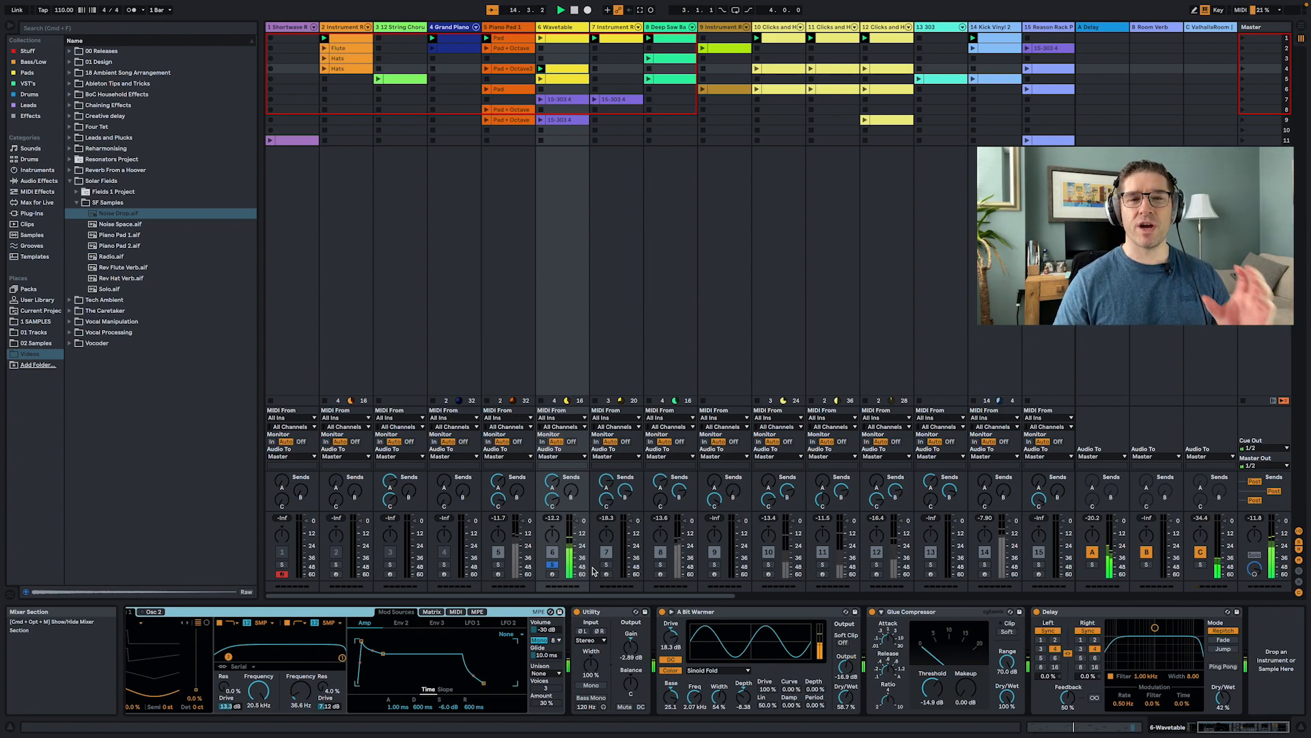
pyautogui.hscroll(3, 409, 307)
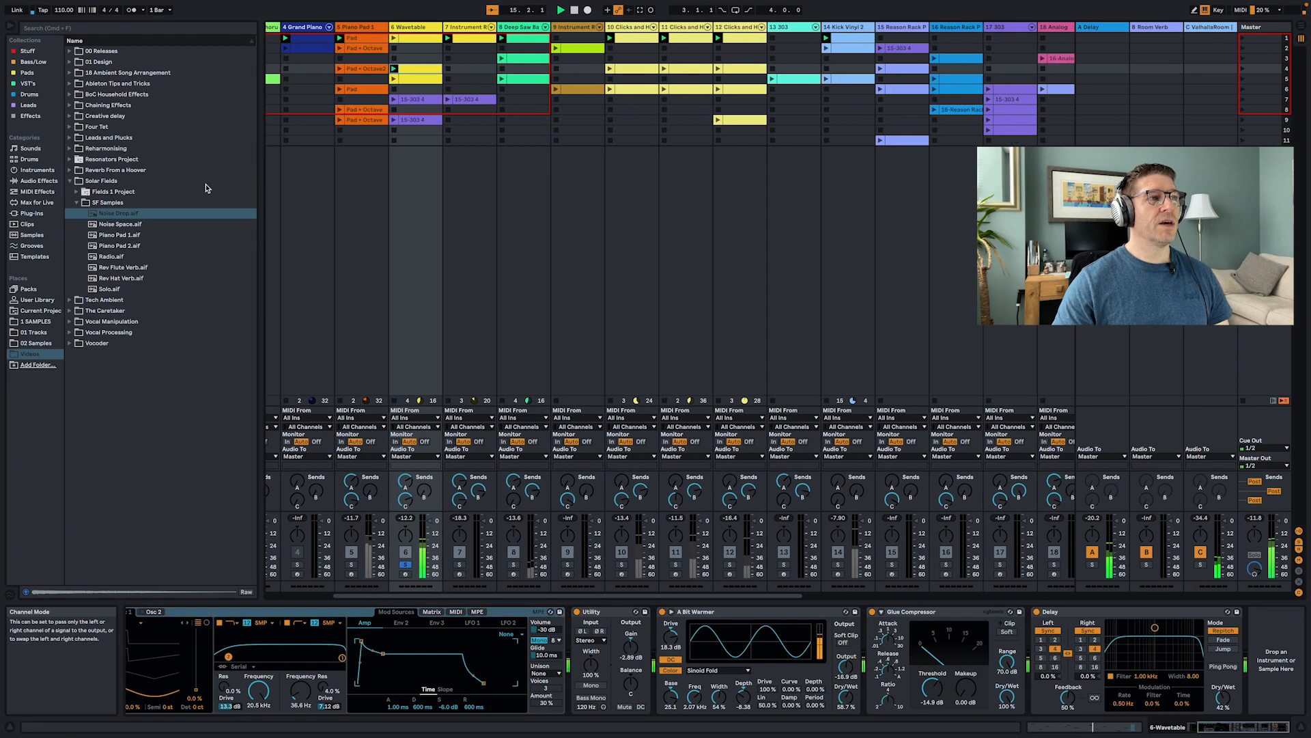
# - Add EQ Eight from the Audio Effects EQ & Filters folder to the Wavetable track and expand its display
pyautogui.click(37, 180)
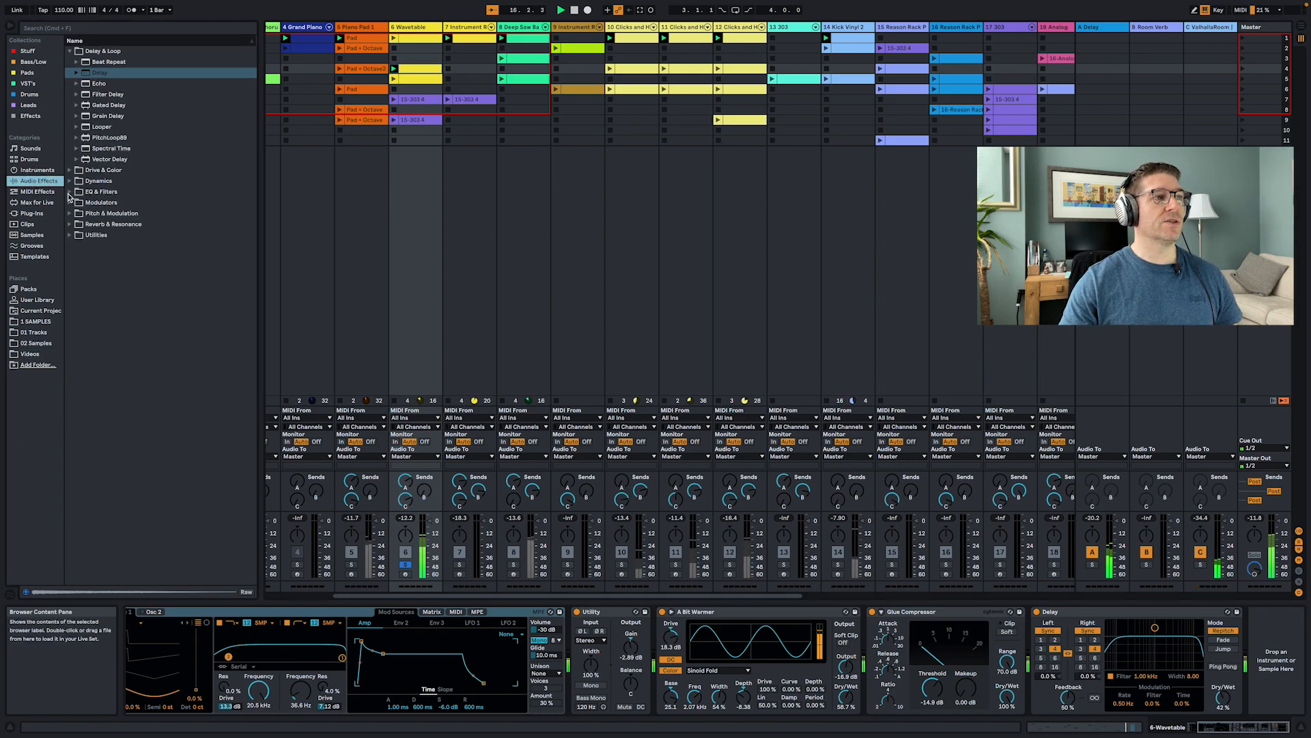
pyautogui.click(69, 194)
pyautogui.click(102, 116)
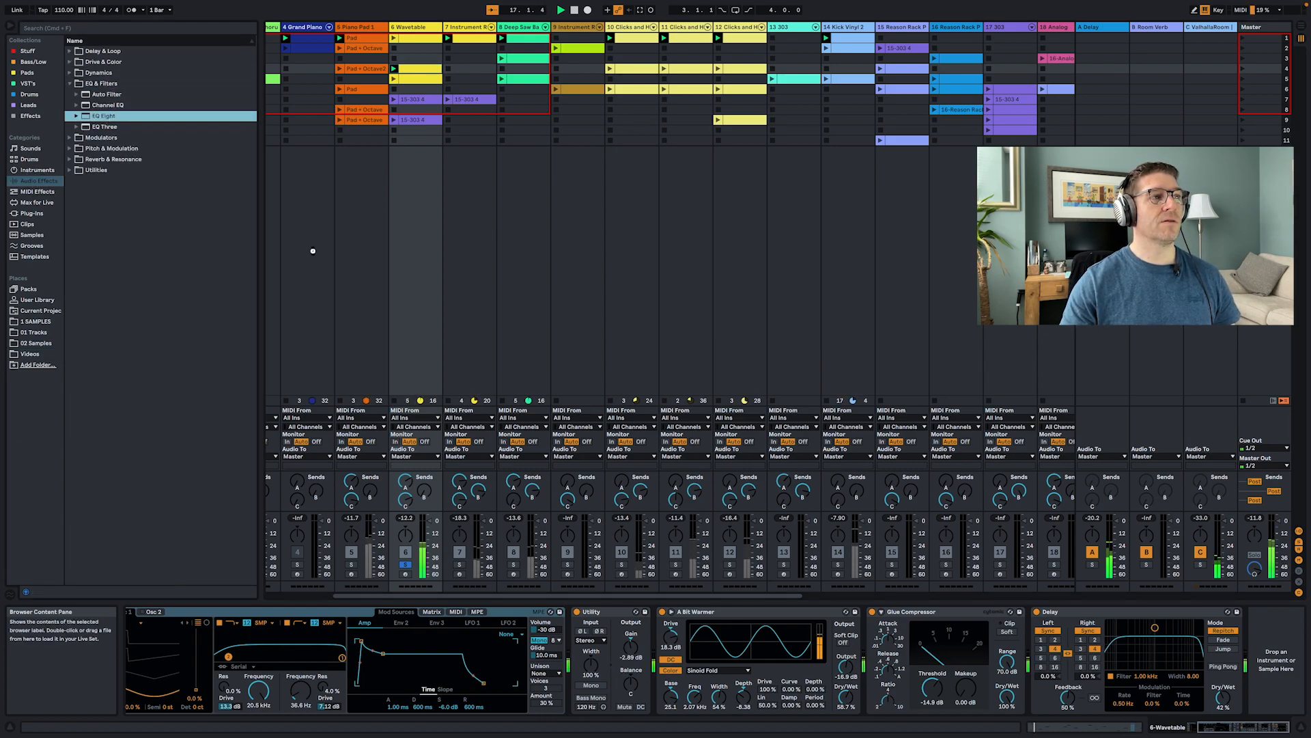
pyautogui.press('Return')
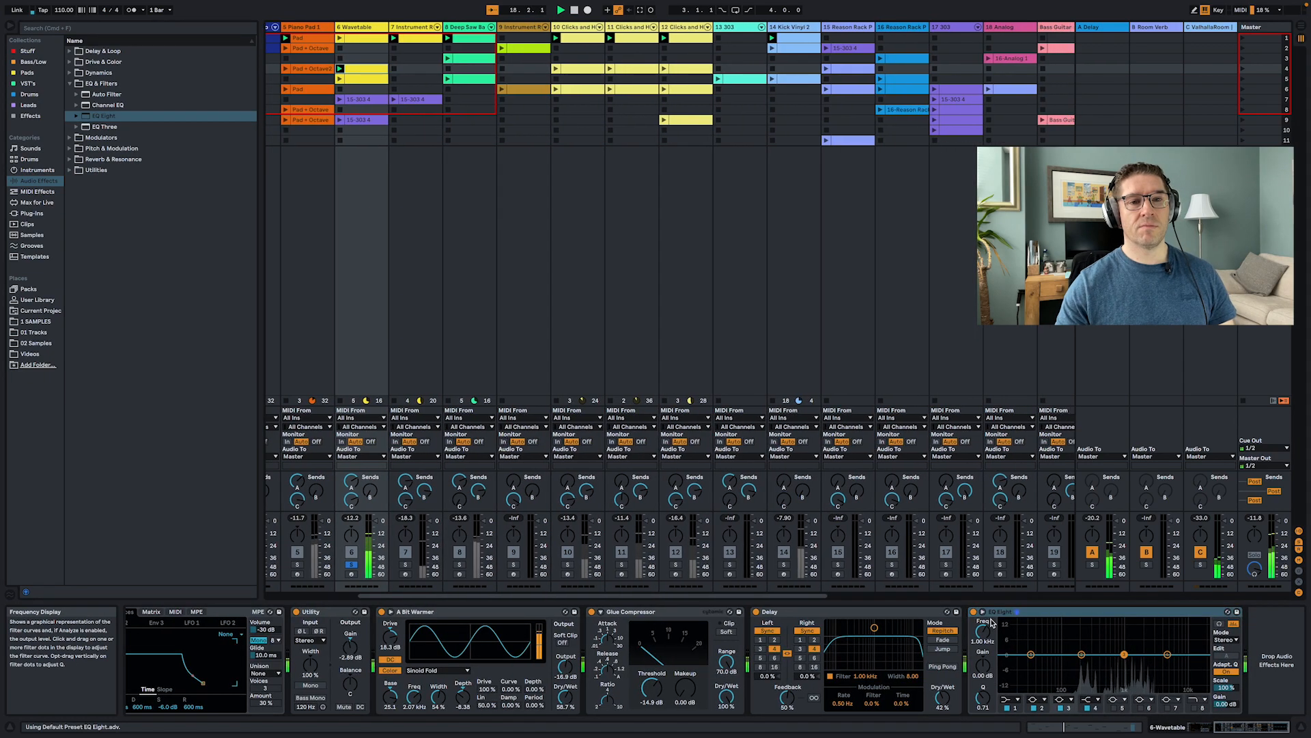
pyautogui.click(984, 612)
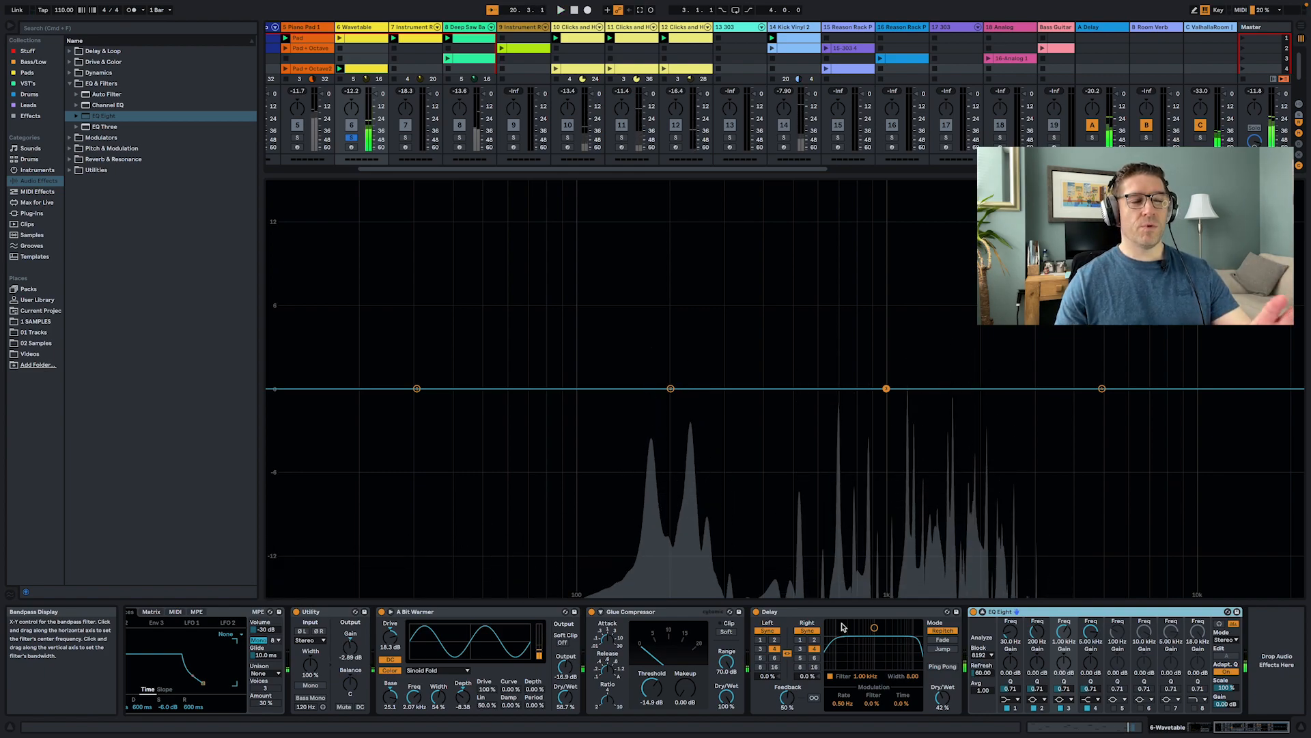
# - Open the Instrument Rack track's clip in the MIDI note editor to inspect its notes, then return to the device view
pyautogui.press('space')
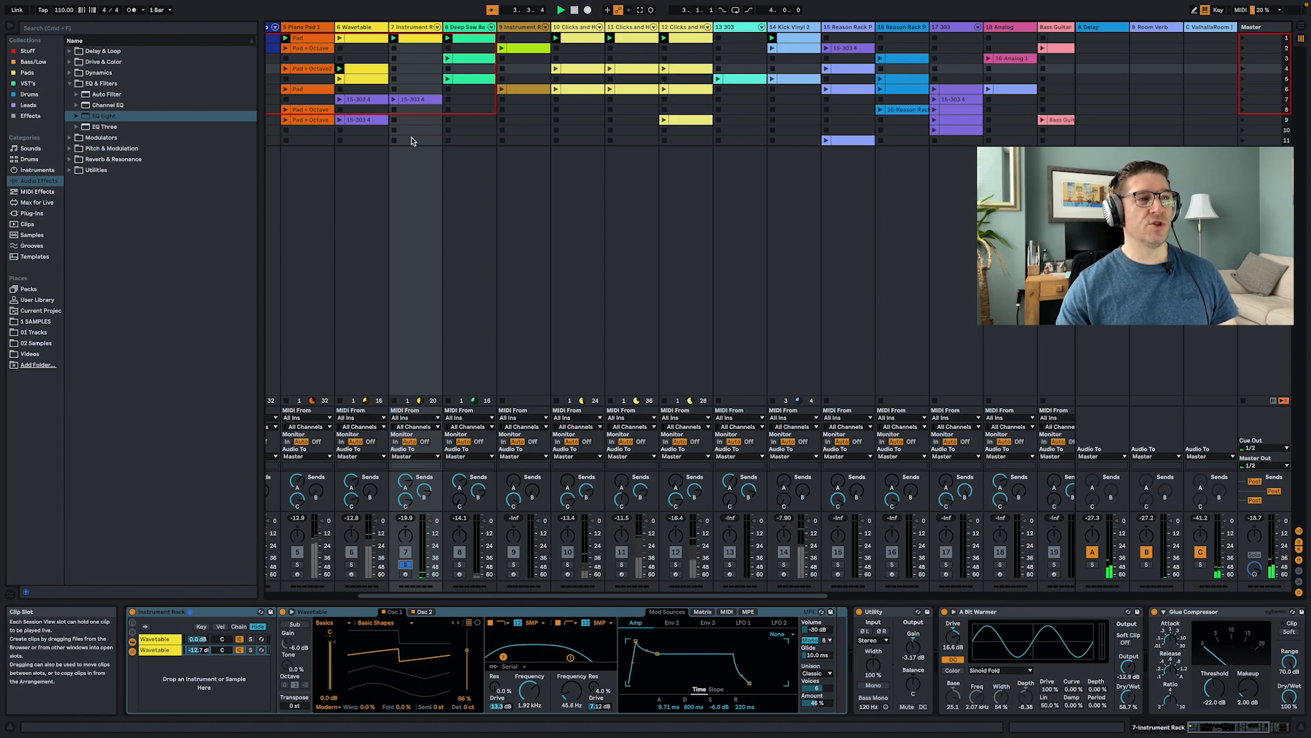
pyautogui.click(406, 100)
pyautogui.doubleClick(406, 100)
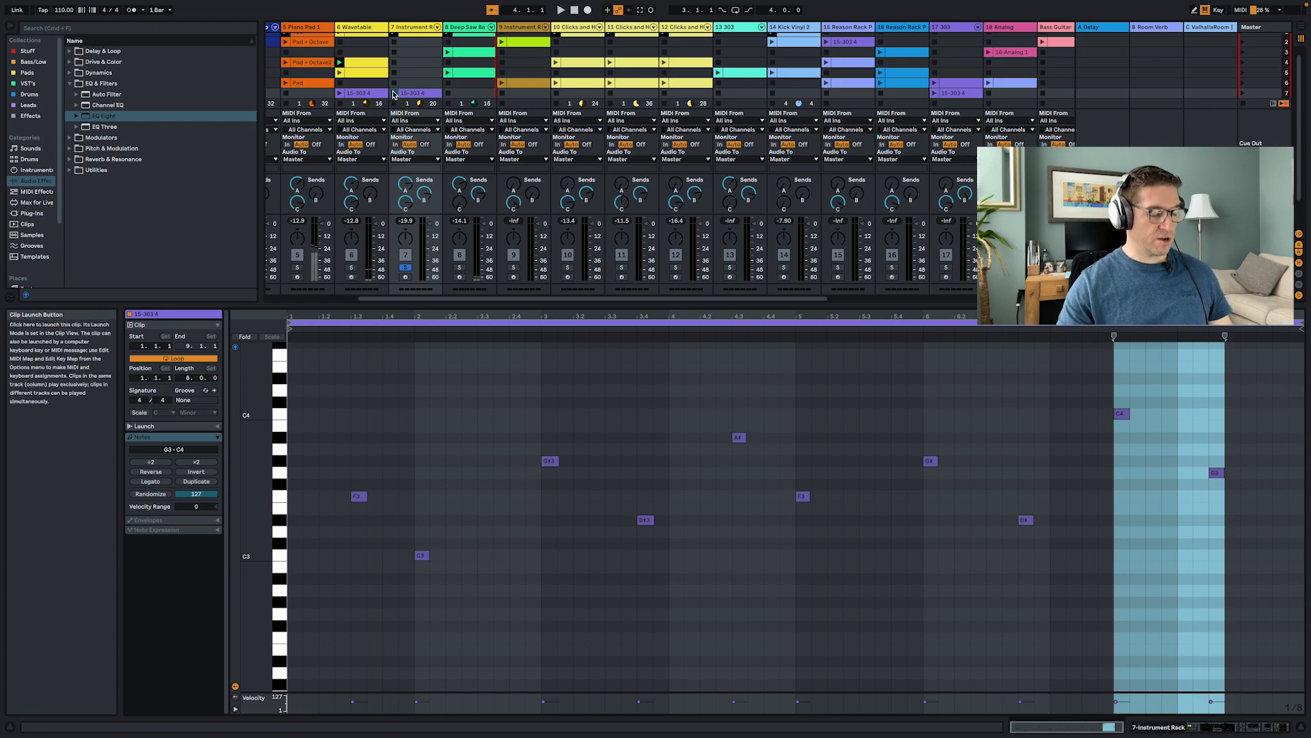
pyautogui.hotkey('shift', 'Tab')
pyautogui.click(394, 89)
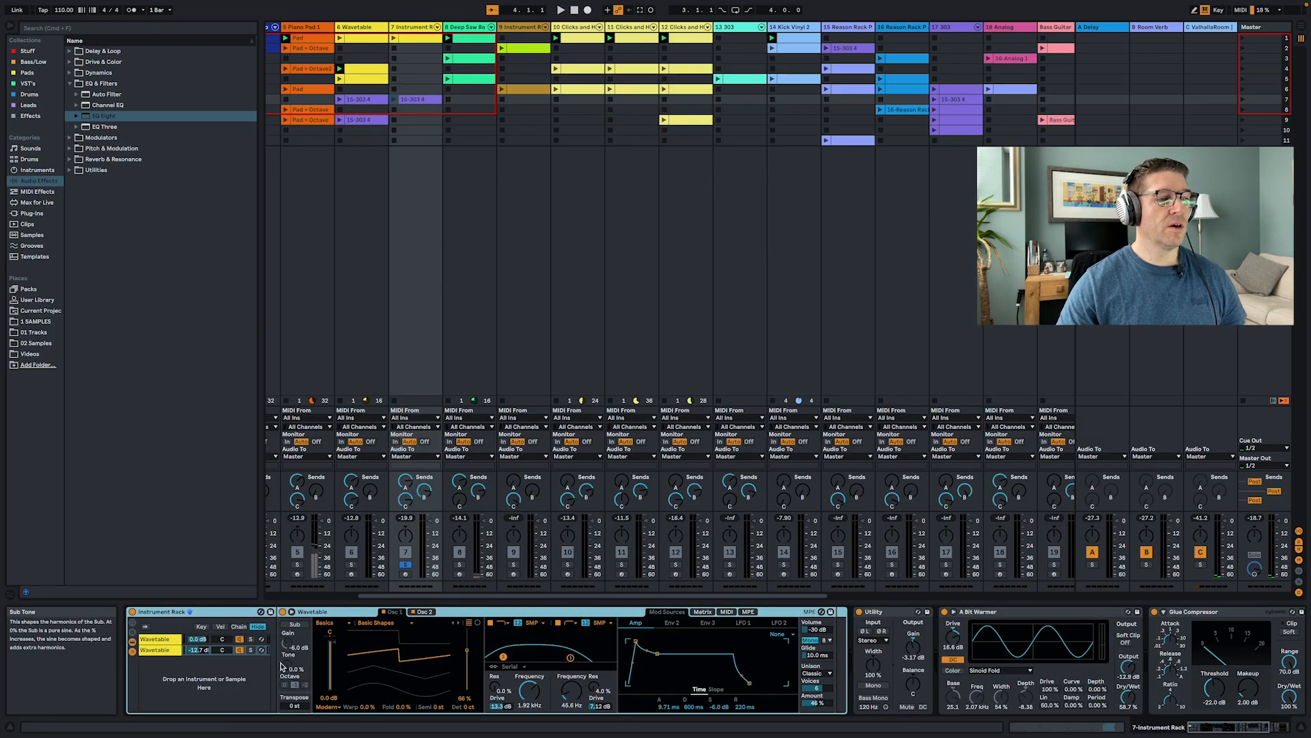
# - Select each Wavetable chain in the Instrument Rack and compare their oscillator settings, including Osc 2
pyautogui.click(168, 640)
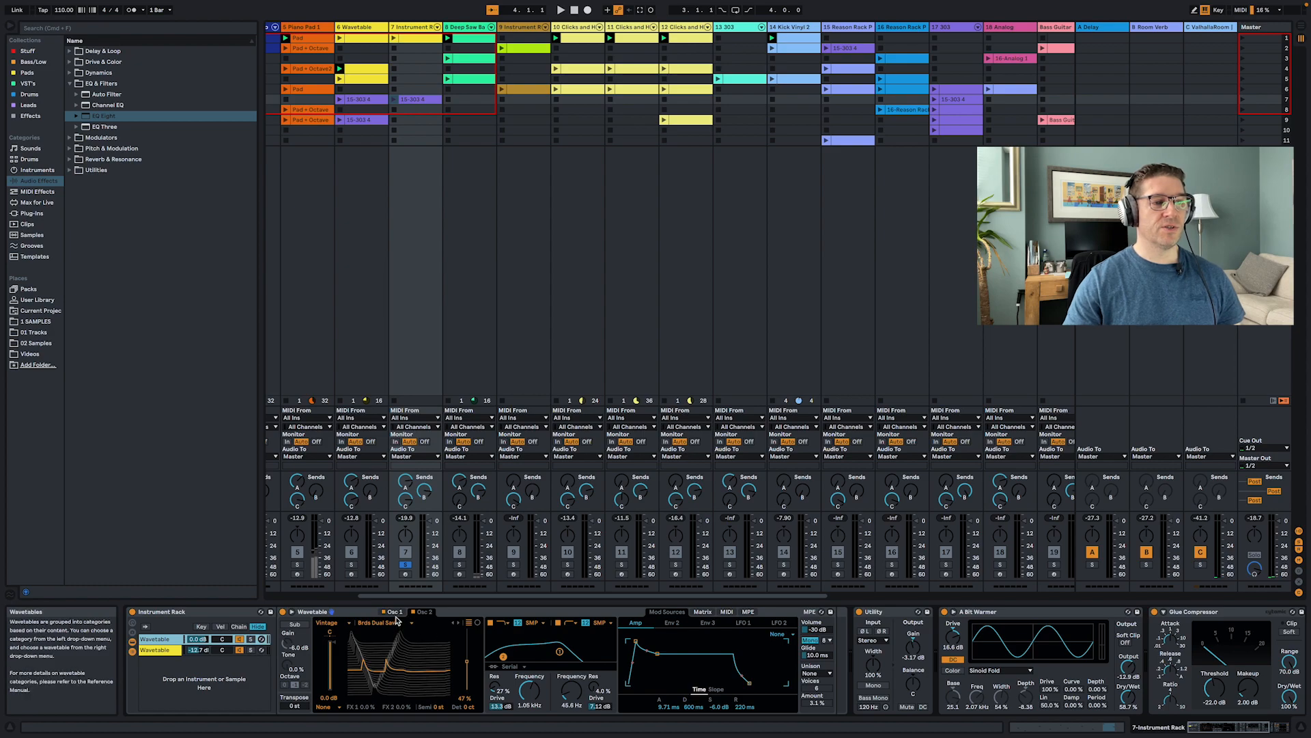
pyautogui.click(424, 611)
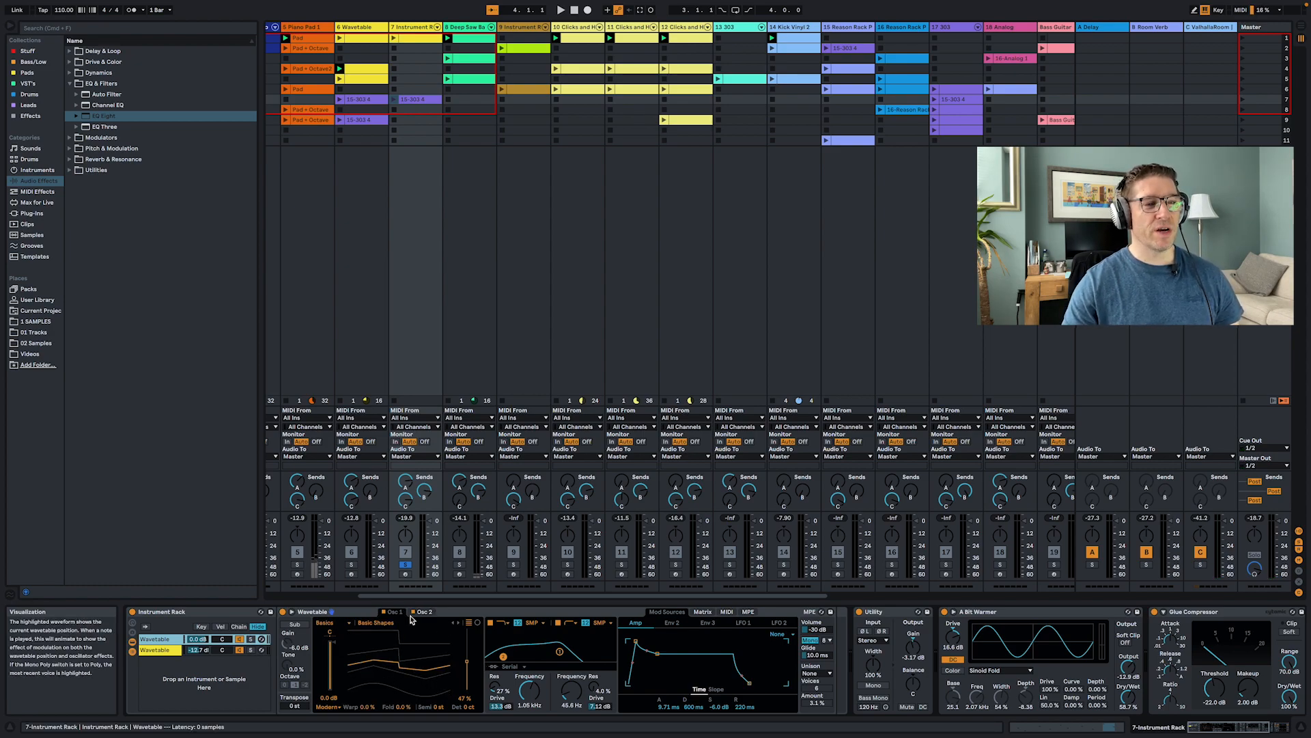
pyautogui.click(153, 650)
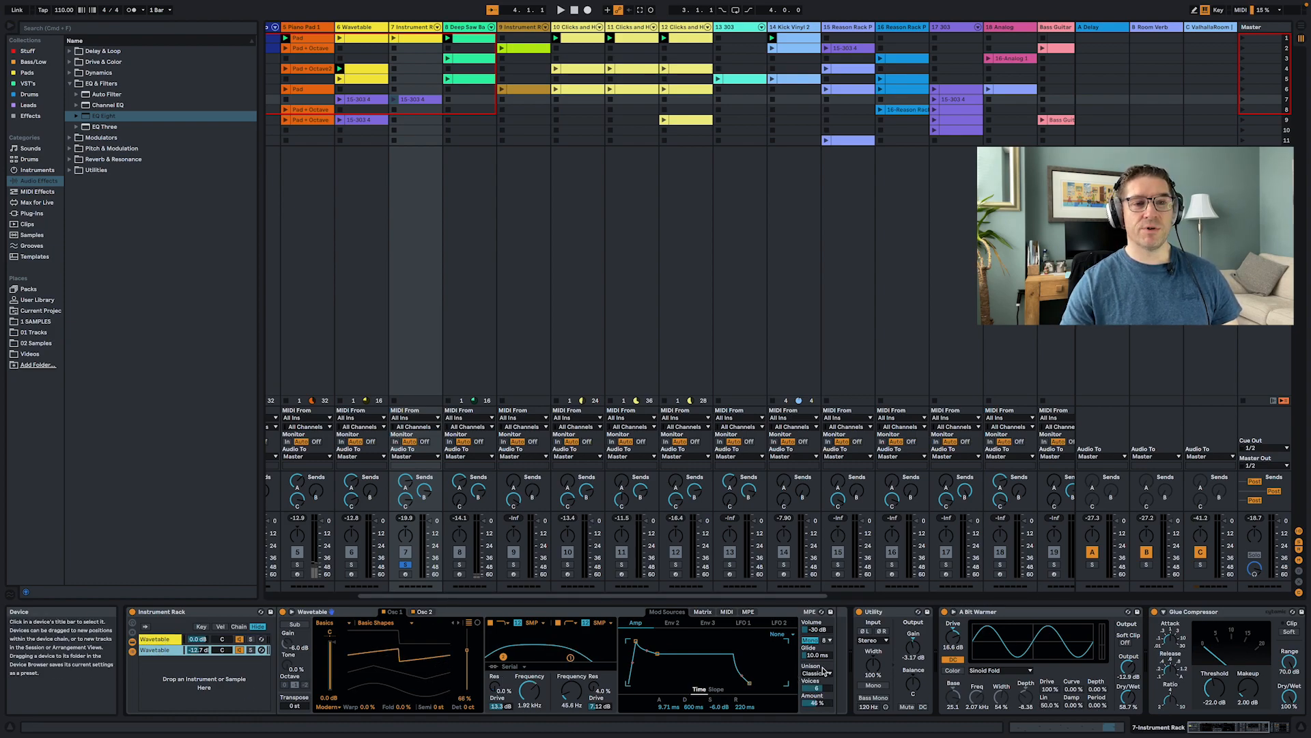
pyautogui.hscroll(5, 847, 676)
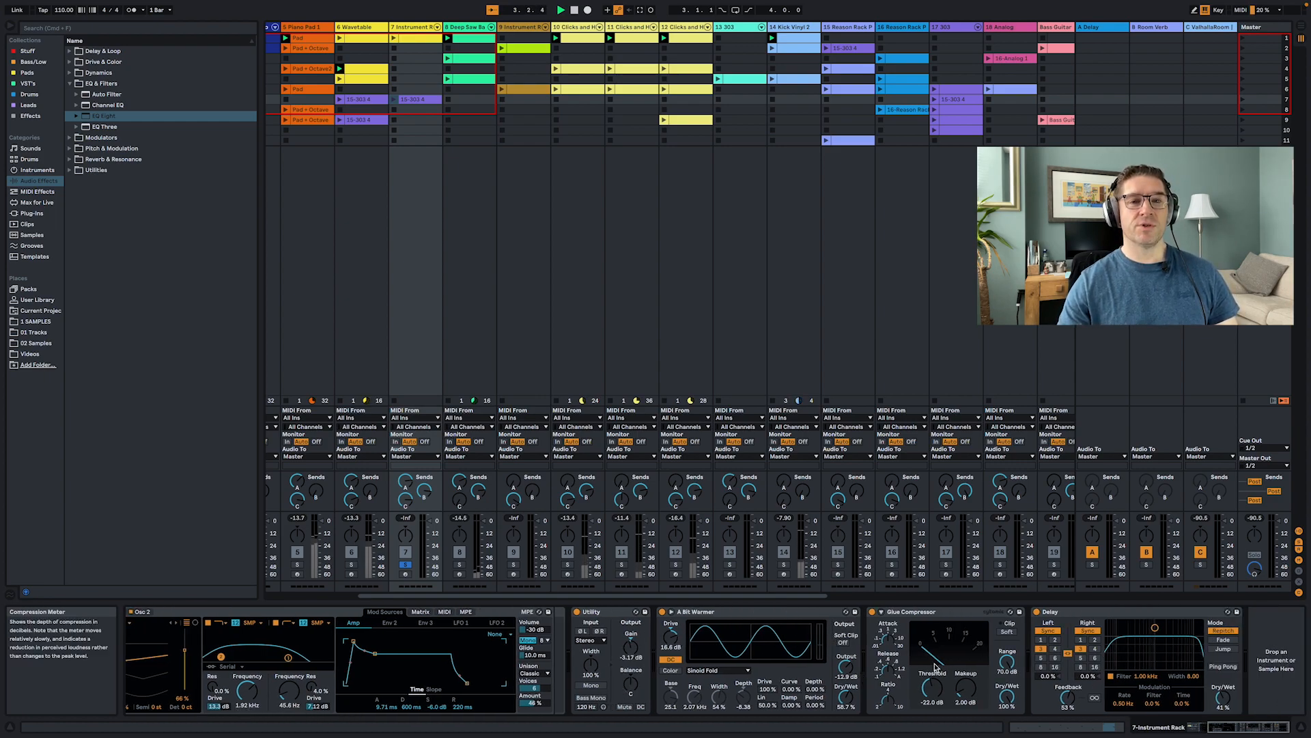
# - Launch the Instrument Rack track's scene 7 clip and inspect the devices on the Room Verb, ValhallaRoom and Delay return tracks
pyautogui.click(394, 99)
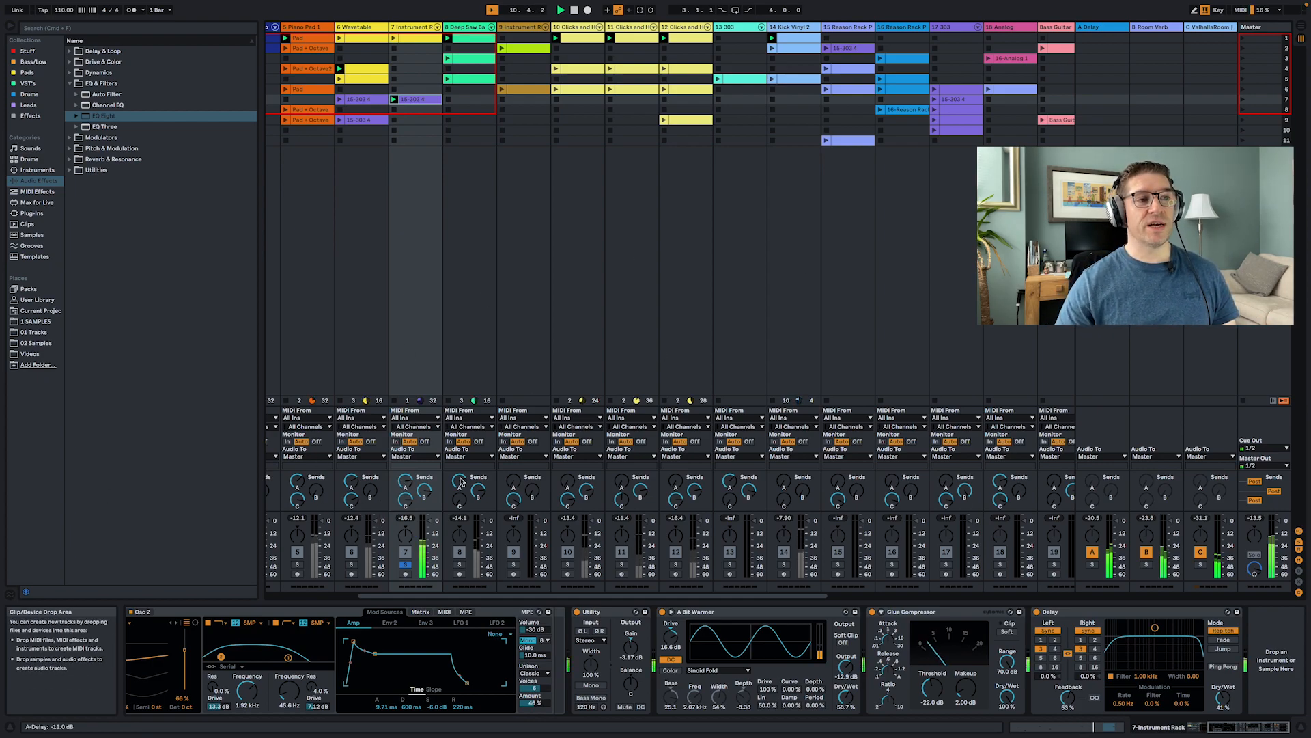
pyautogui.click(1153, 28)
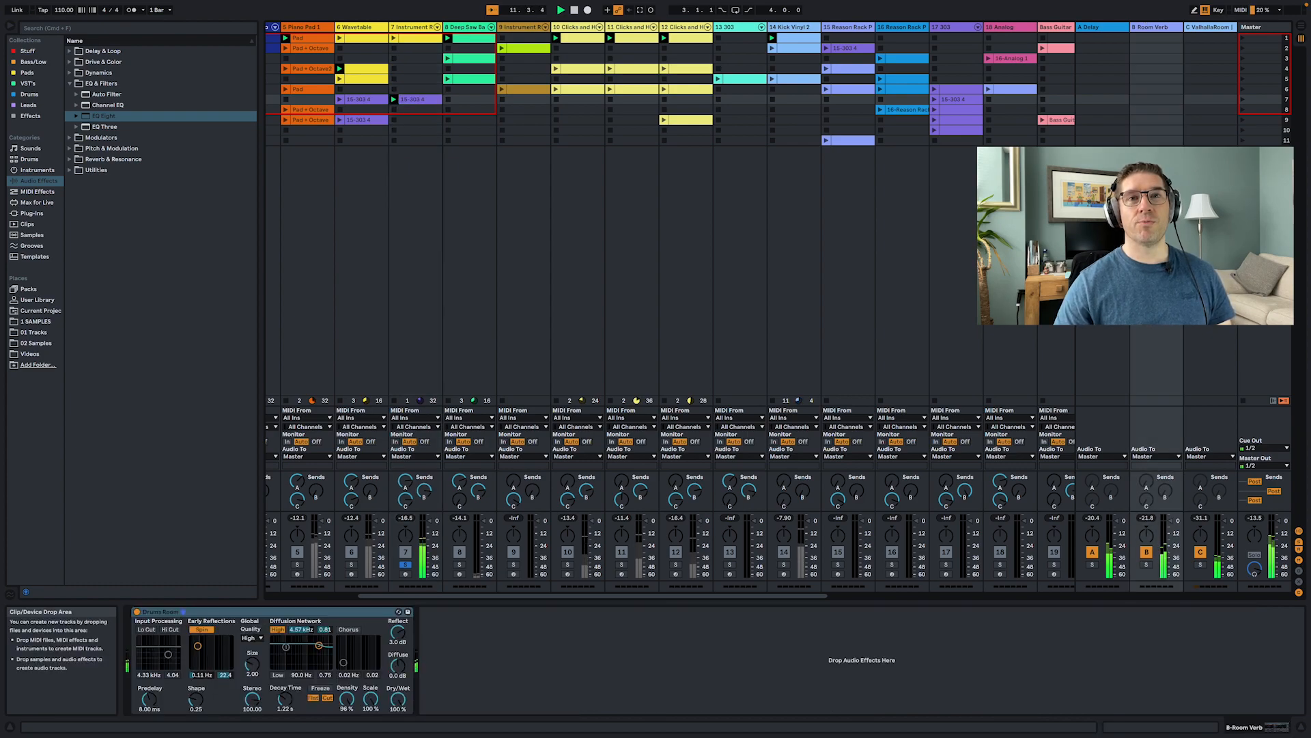
pyautogui.click(1211, 205)
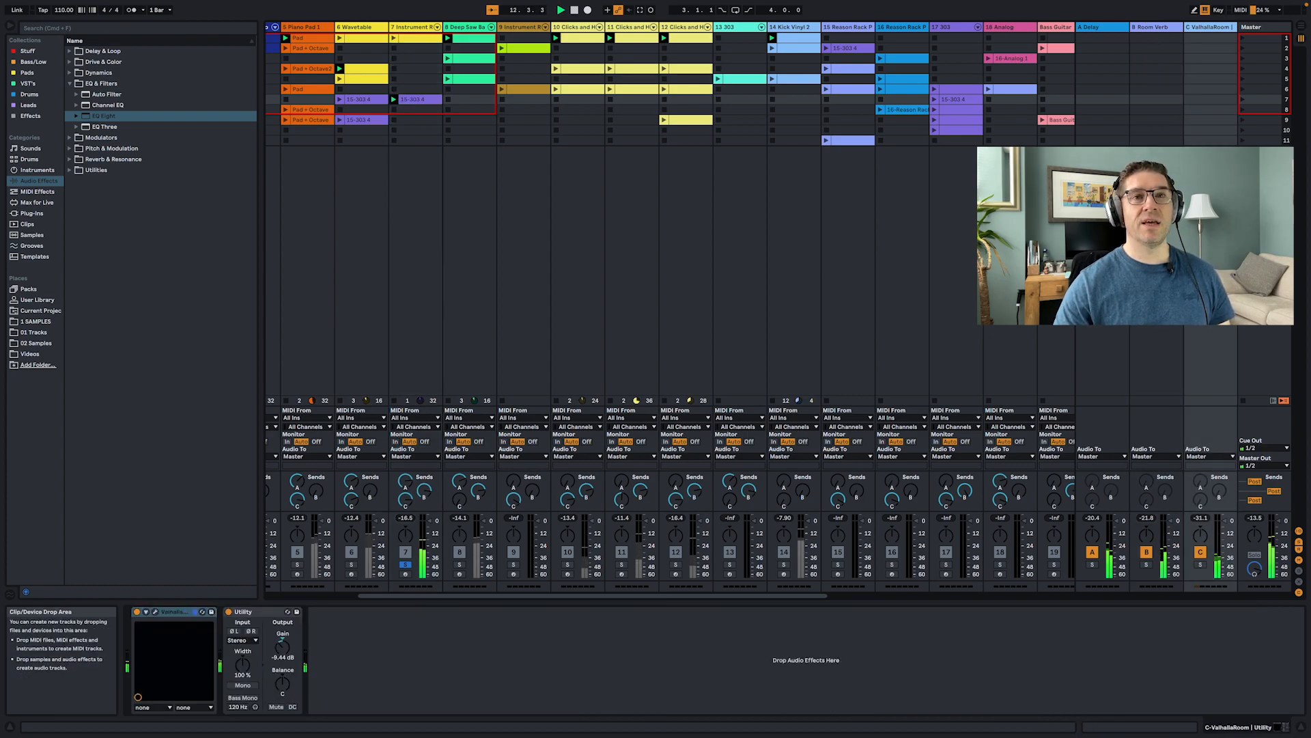
pyautogui.click(1102, 218)
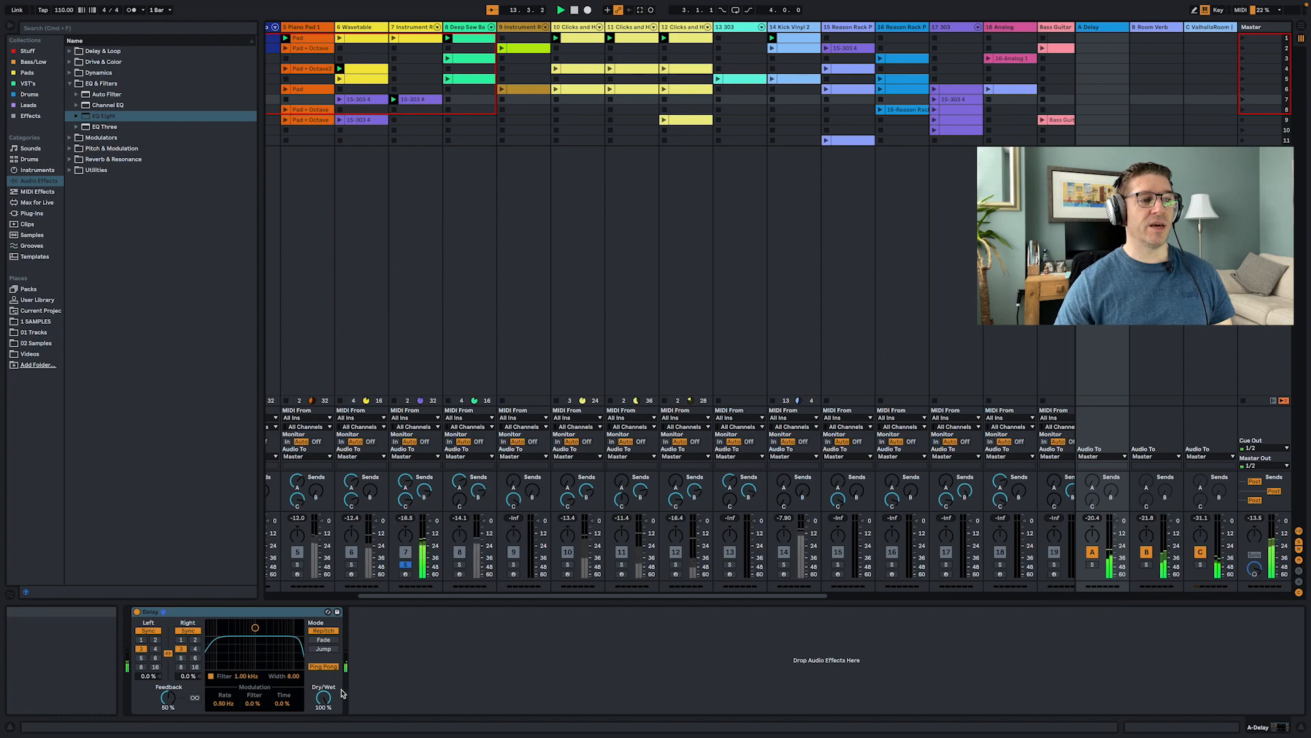
# - Solo the Deep Saw Bass track and show its device chain
pyautogui.click(369, 263)
pyautogui.click(431, 275)
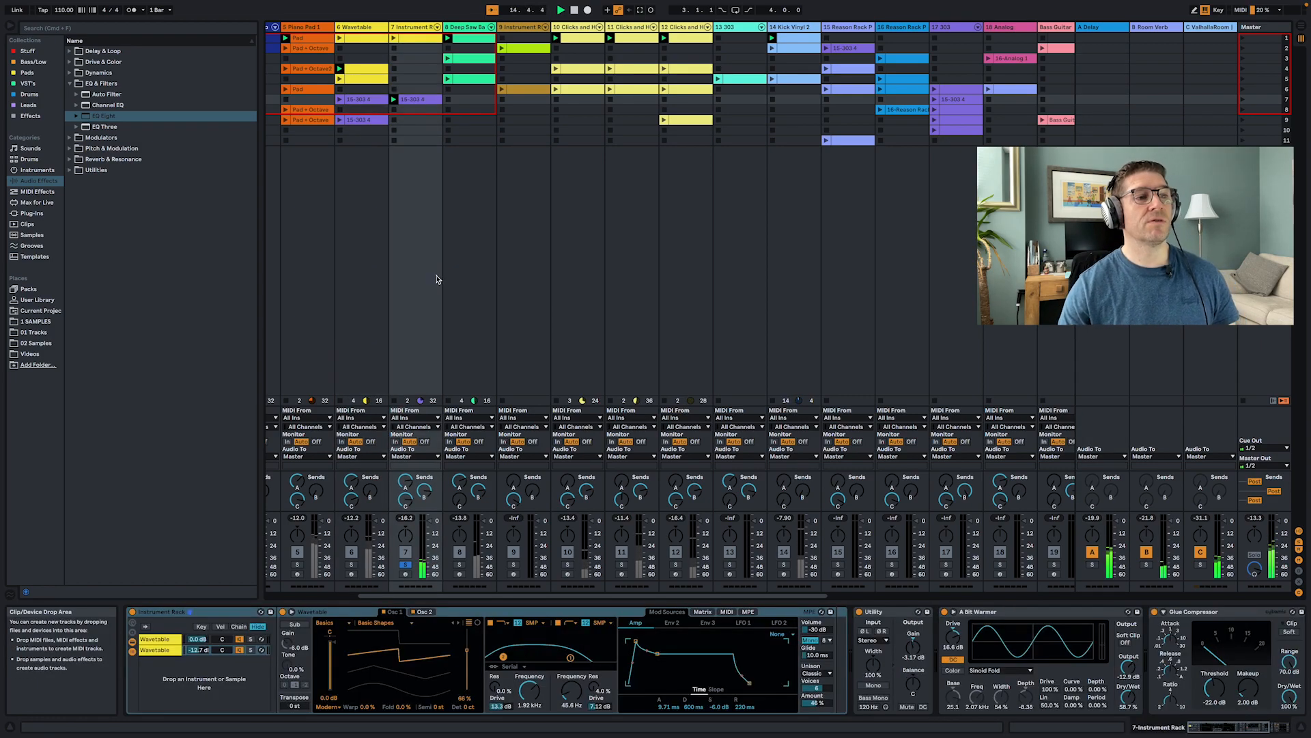
pyautogui.click(459, 564)
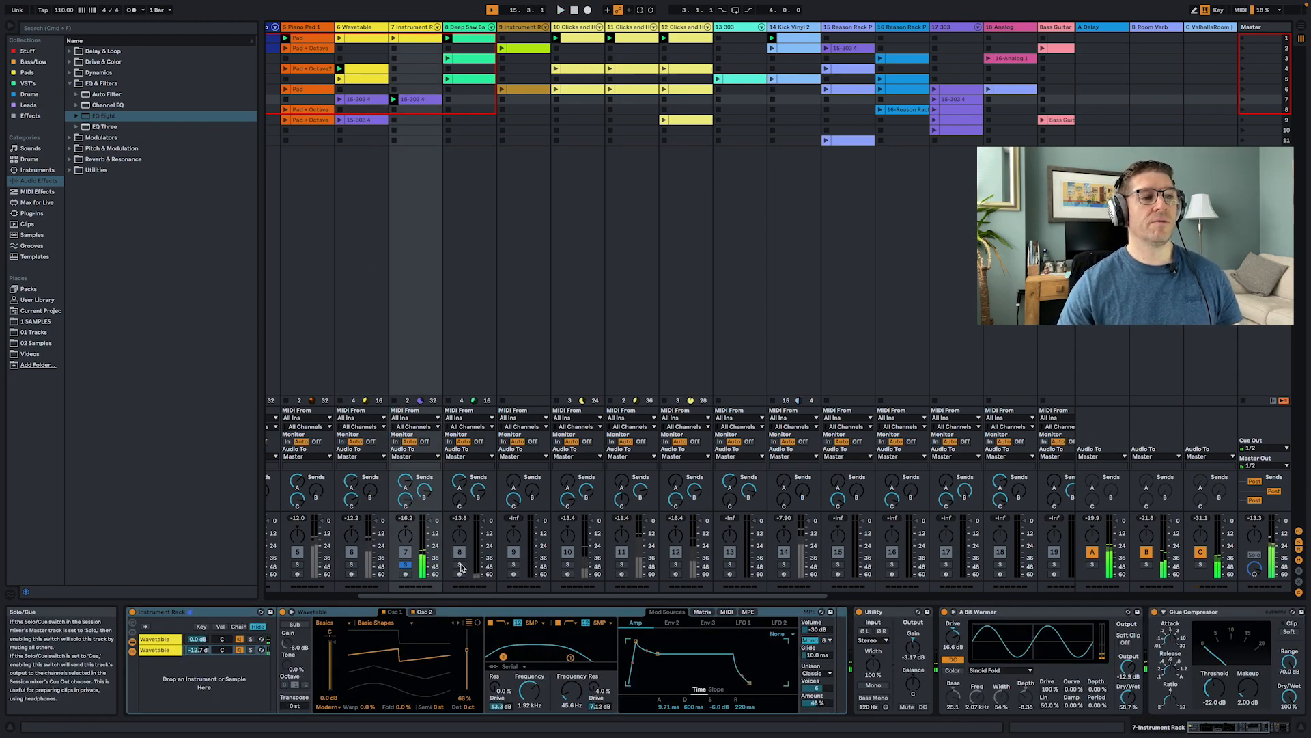
pyautogui.click(470, 27)
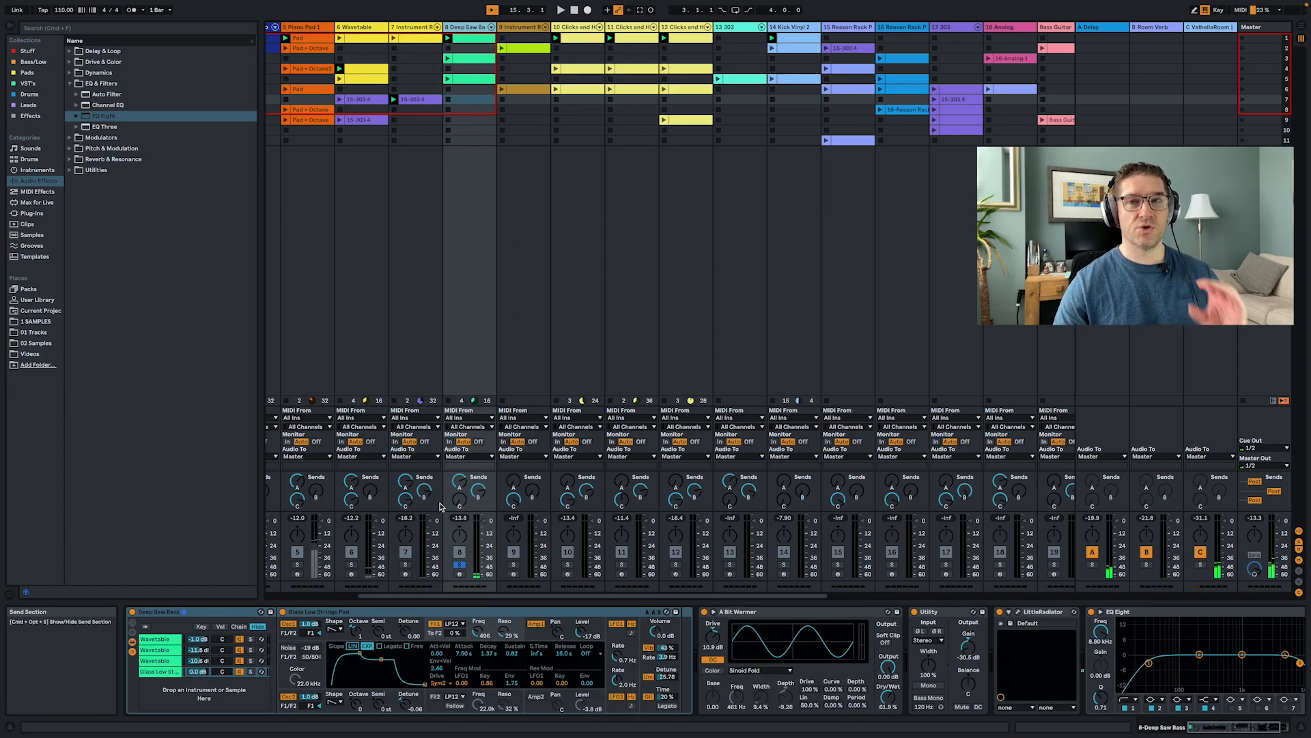
# - Play the set and browse the Deep Saw Bass rack's Wavetable chains, switching between Osc 1 and Osc 2 for each
pyautogui.press('space')
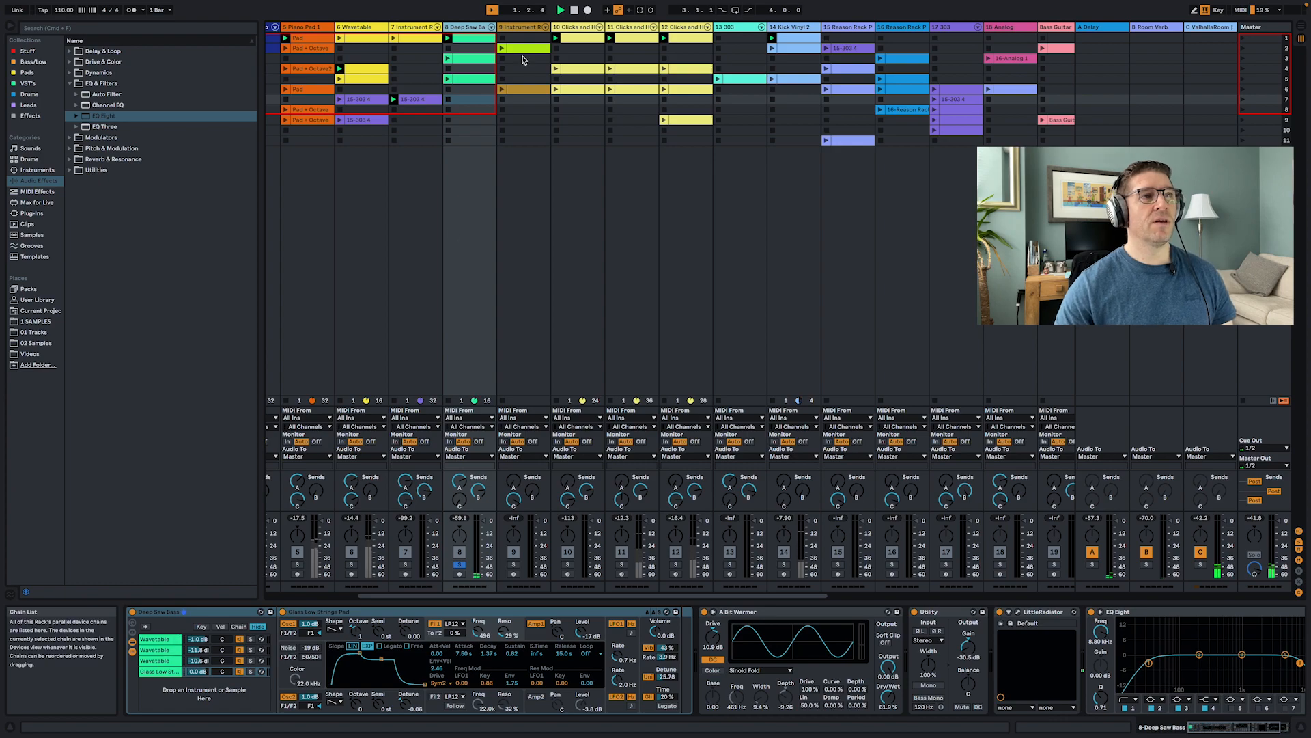
pyautogui.click(156, 638)
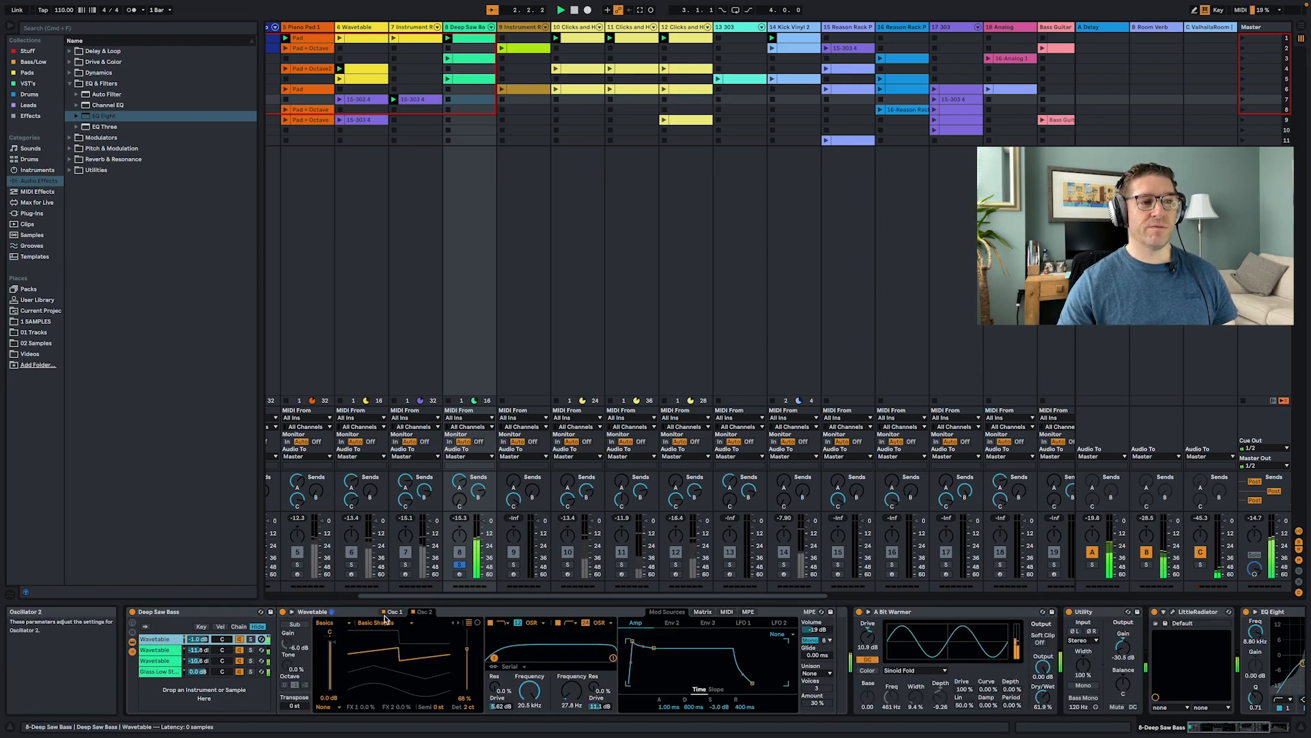
pyautogui.click(426, 613)
pyautogui.click(394, 612)
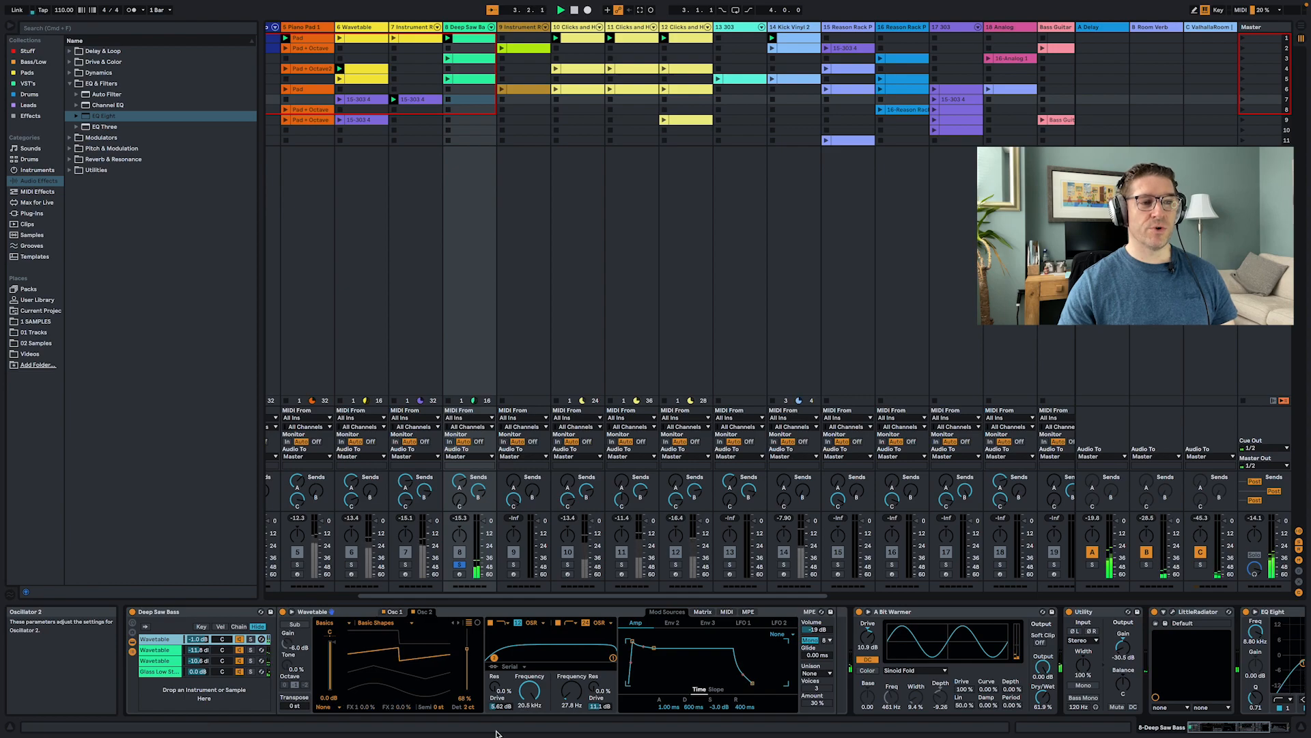
pyautogui.click(170, 653)
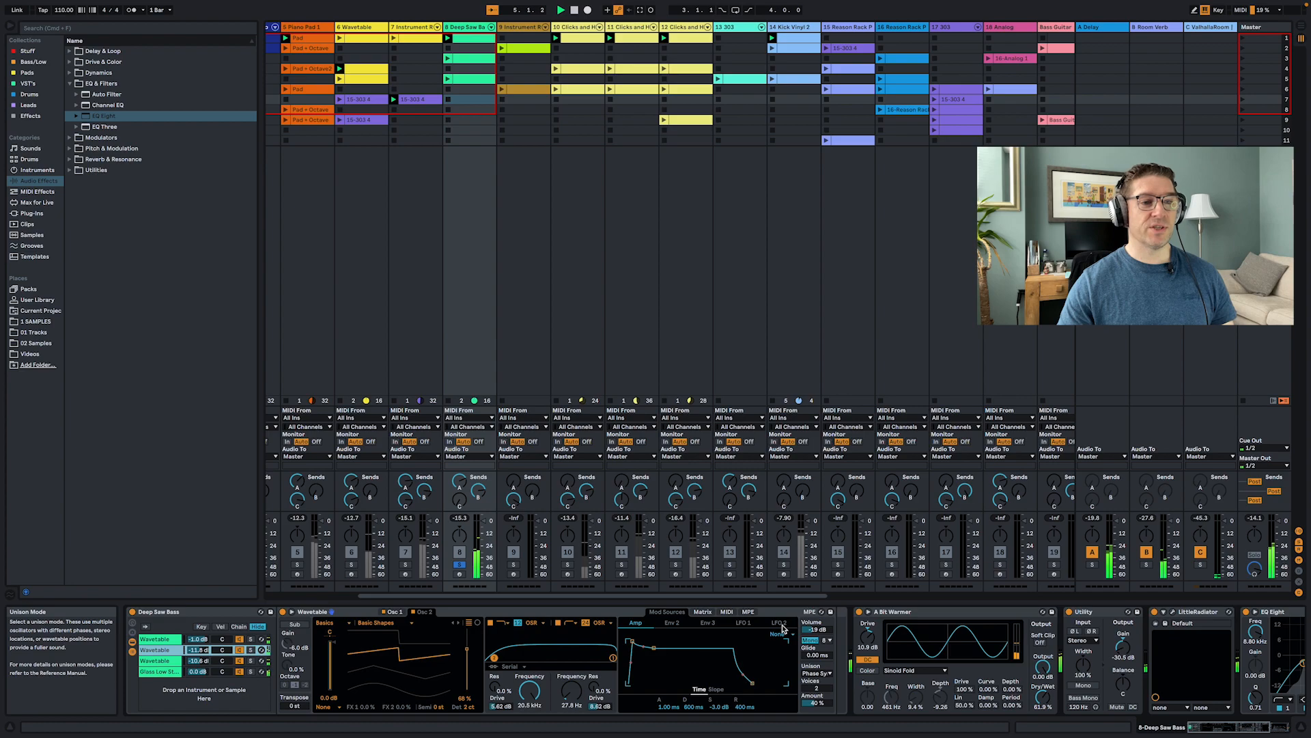
pyautogui.click(400, 612)
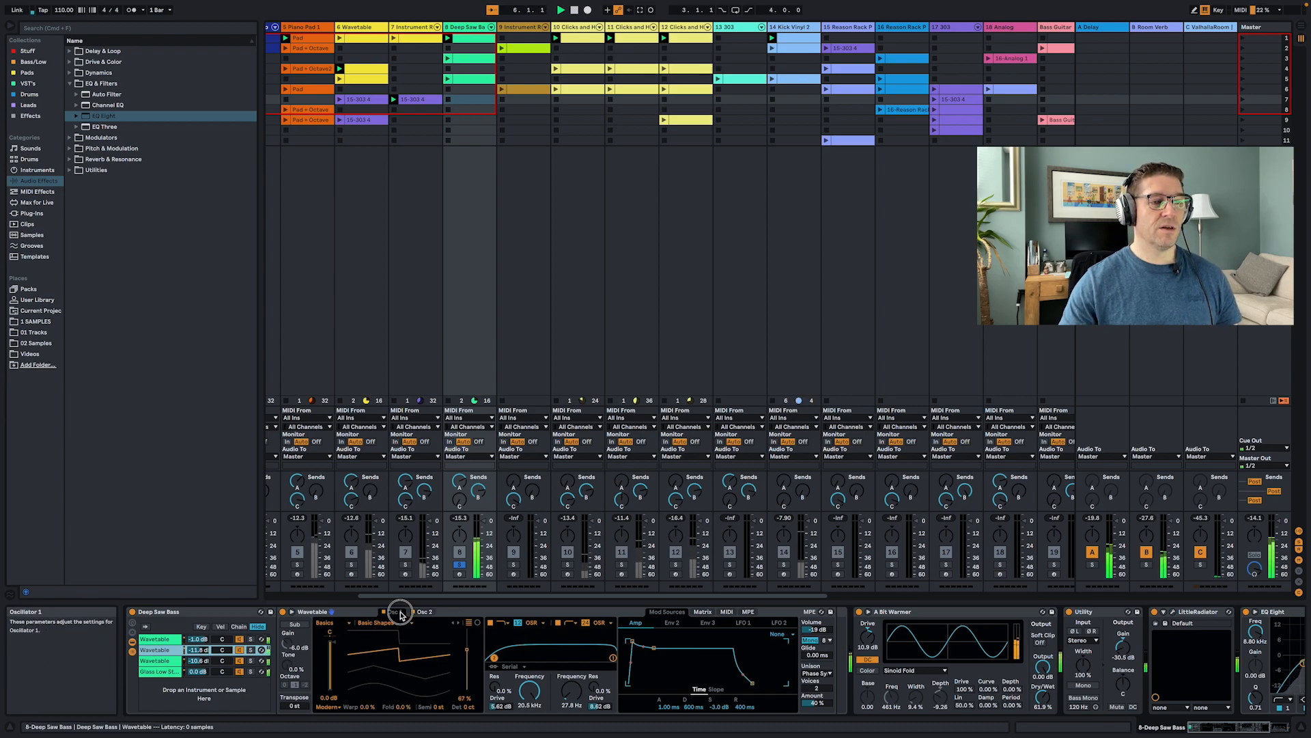
pyautogui.click(157, 662)
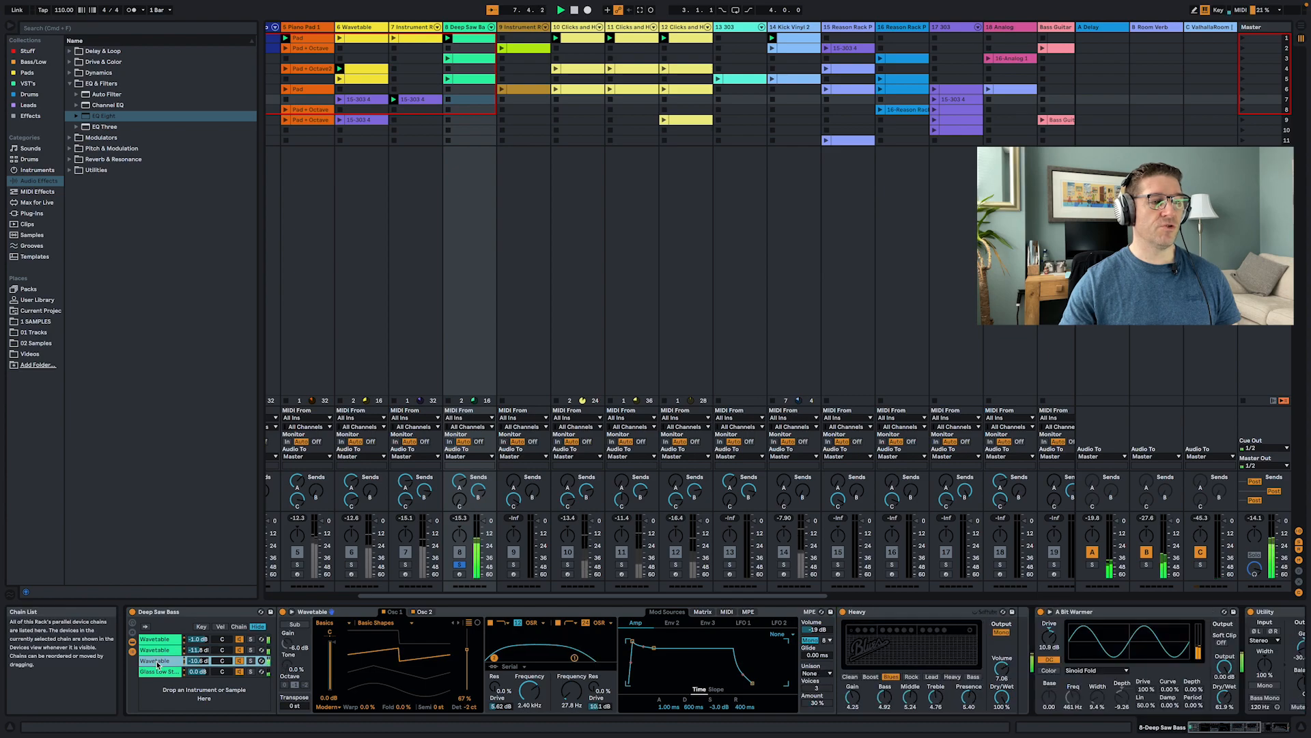
pyautogui.click(426, 613)
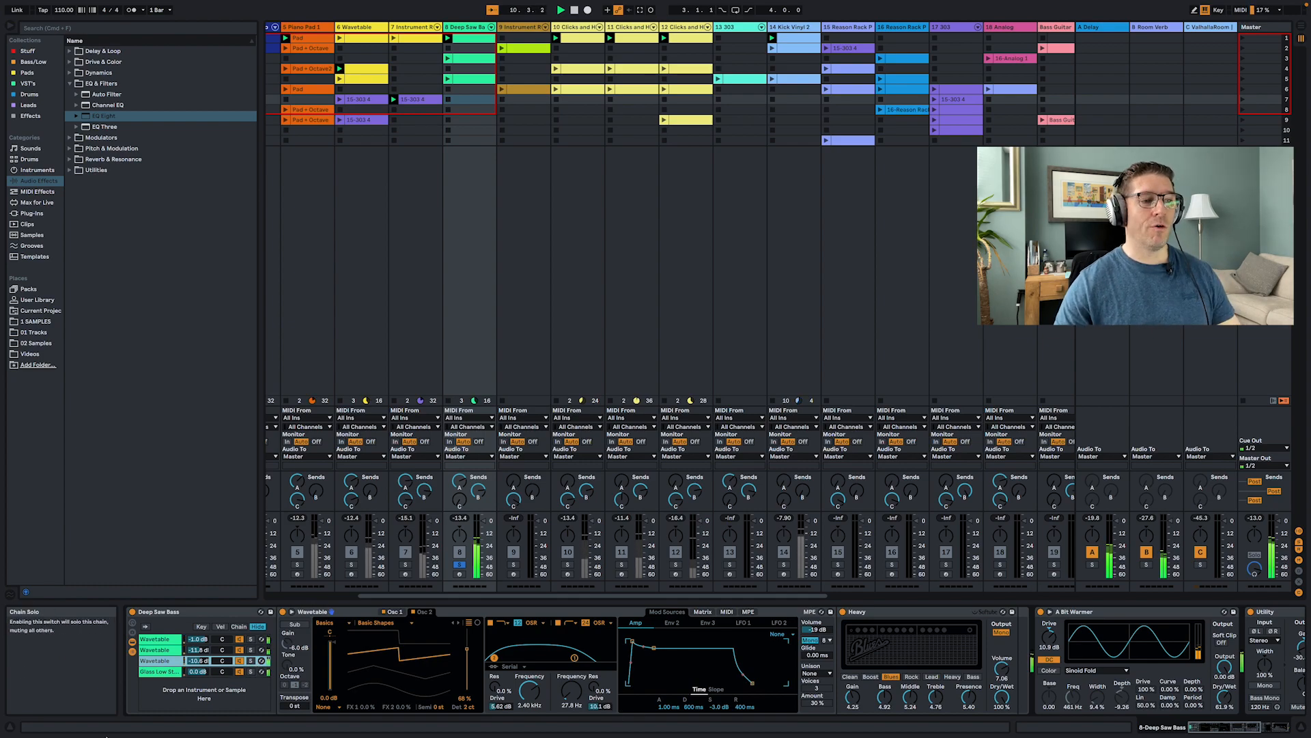
# - Select the Glass Low Strings Pad chain, solo it to audition, then release the chain solo
pyautogui.click(144, 672)
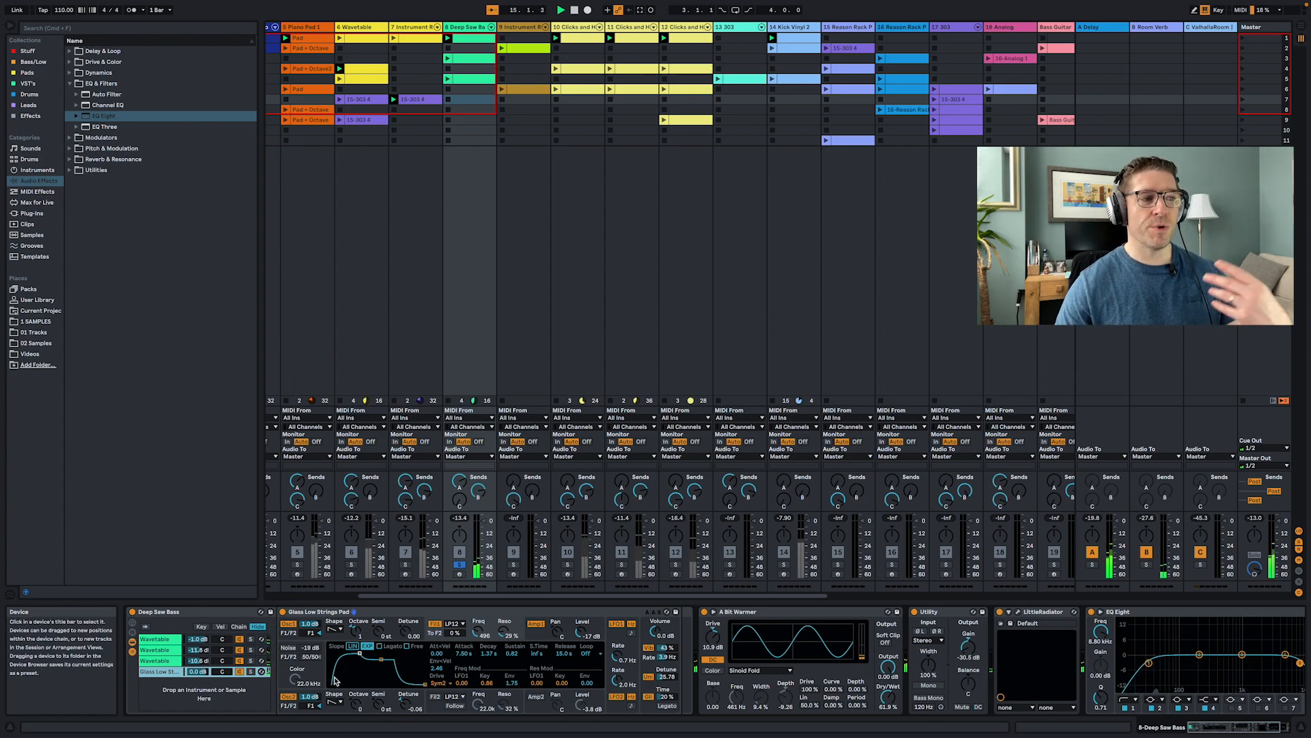
pyautogui.click(250, 671)
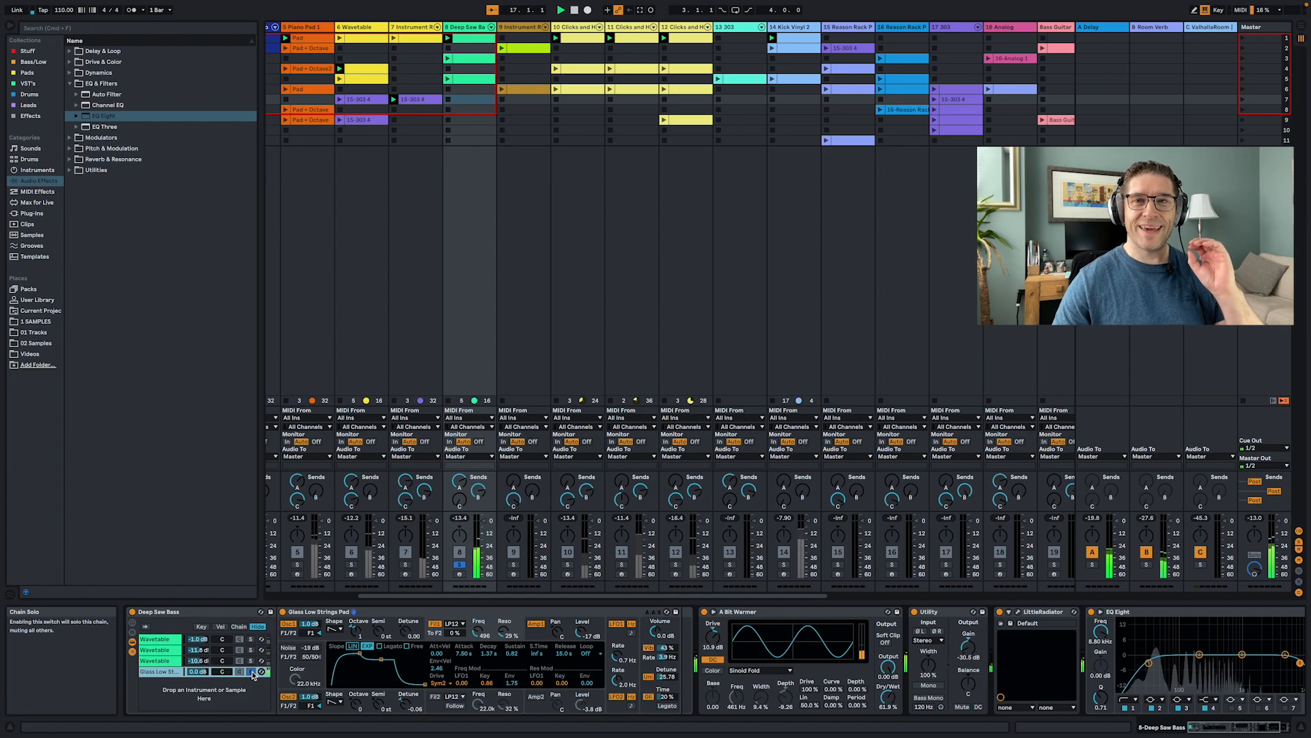
pyautogui.click(252, 672)
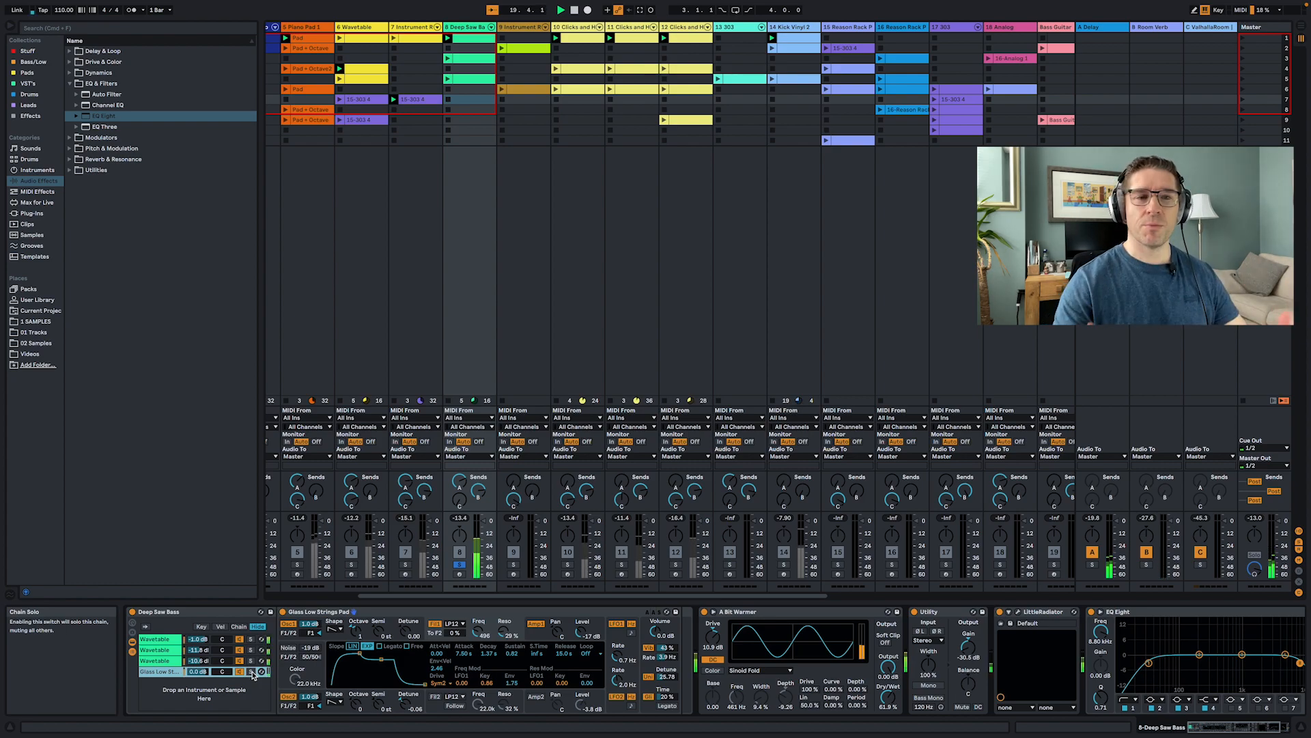
# - Toggle the LittleRadiator device in the Deep Saw Bass chain and stop playback
pyautogui.hscroll(3, 831, 639)
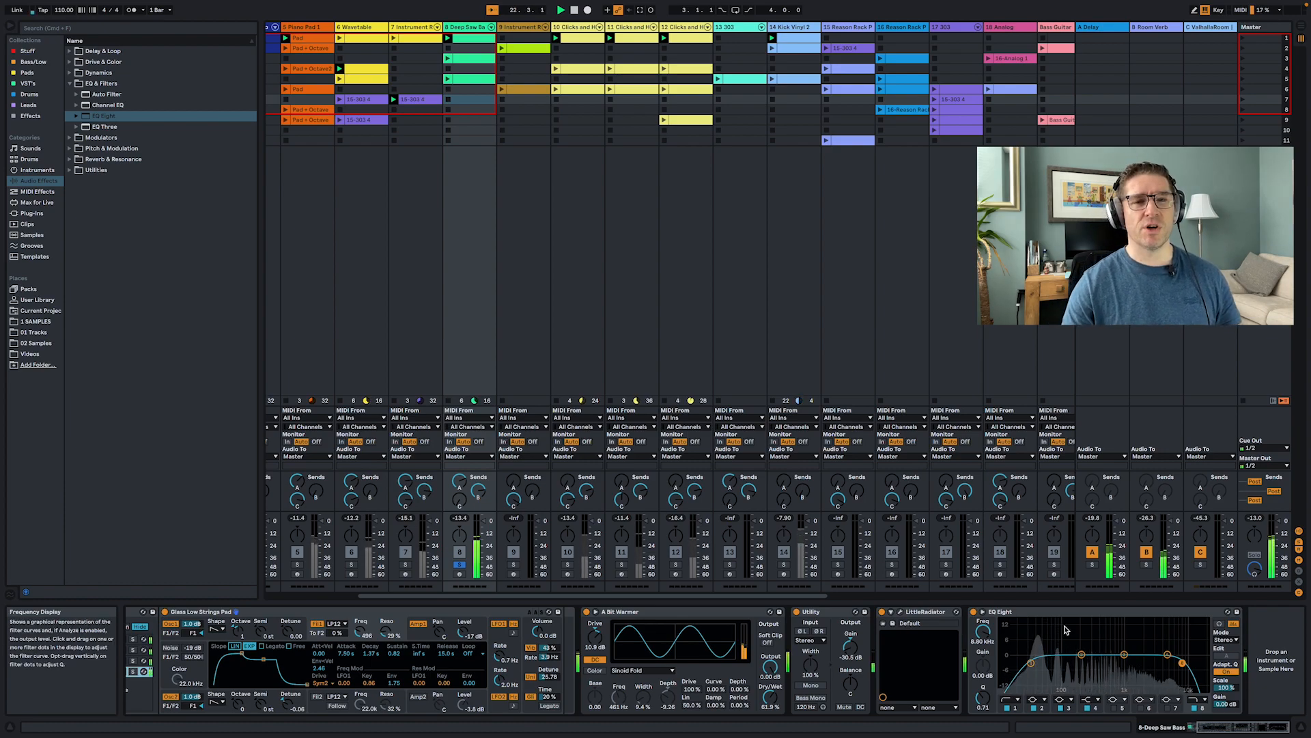
pyautogui.click(882, 612)
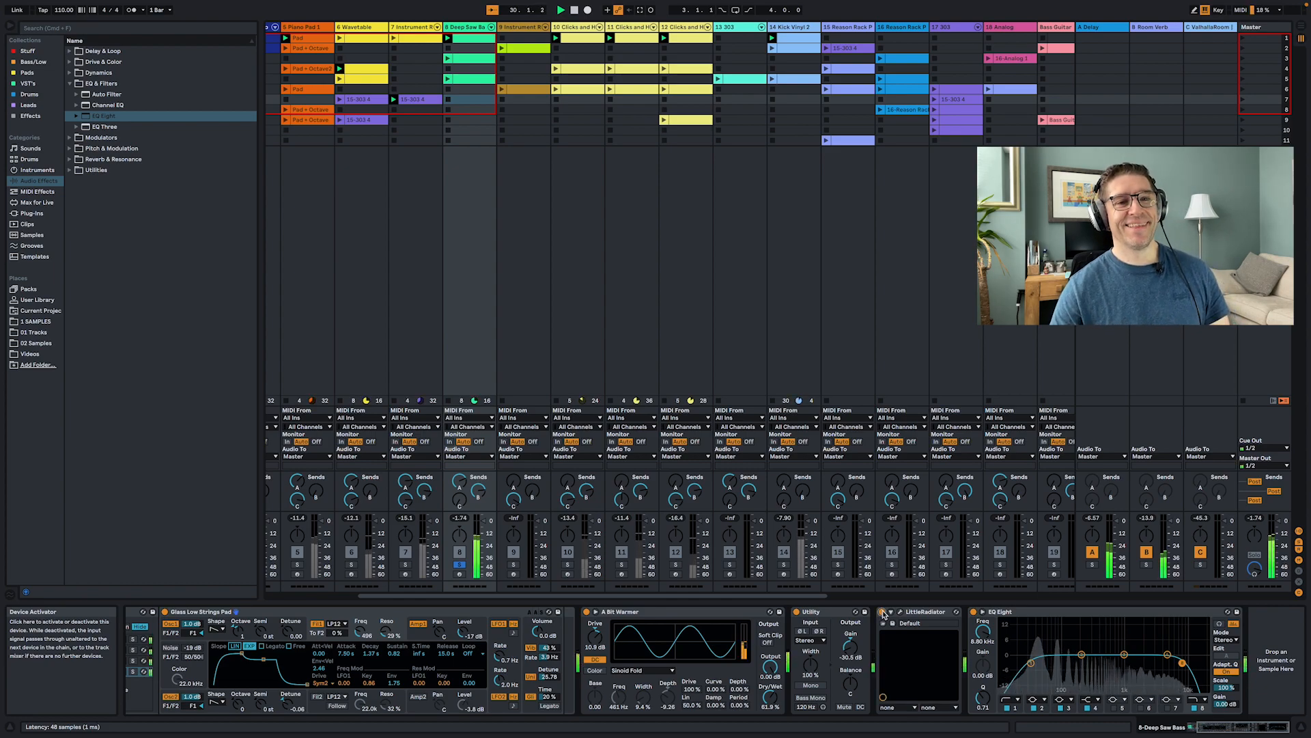
pyautogui.press('space')
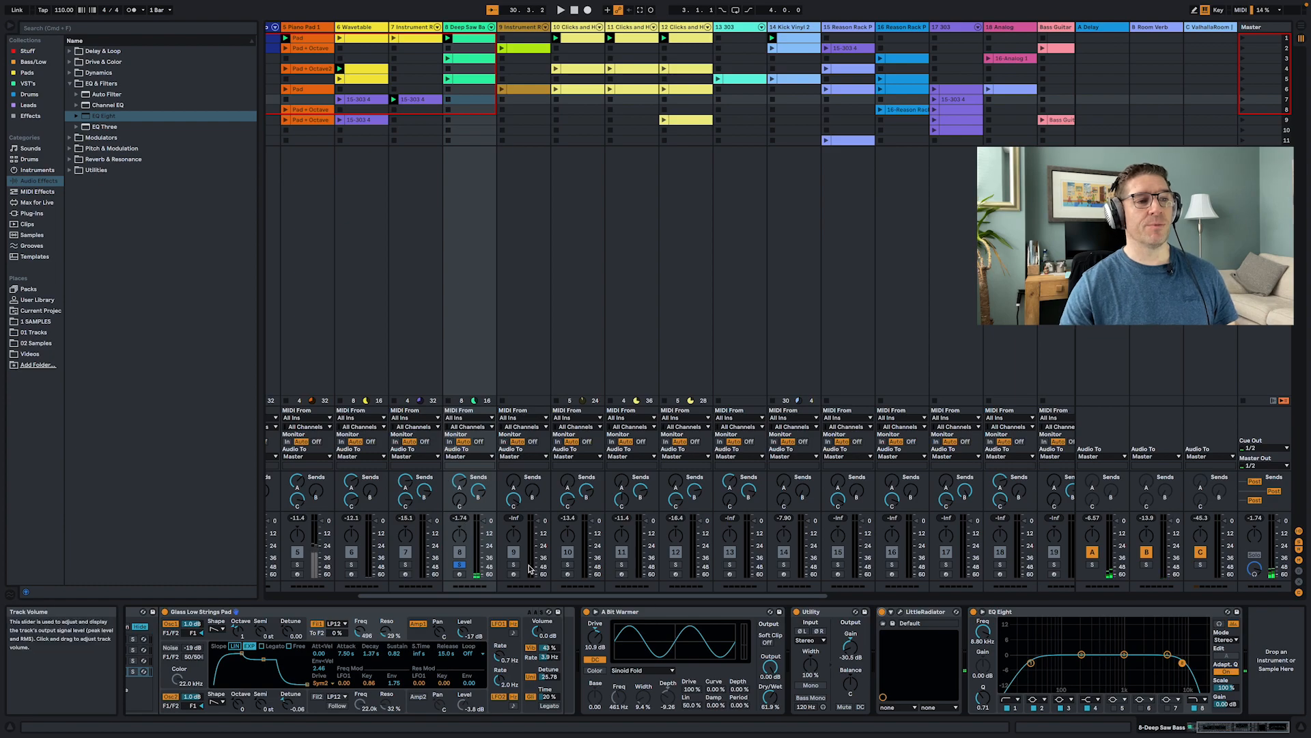
# - Launch the Instrument Rack track 9 clip, compare its two Harp Soft chains, and solo the second chain
pyautogui.click(501, 48)
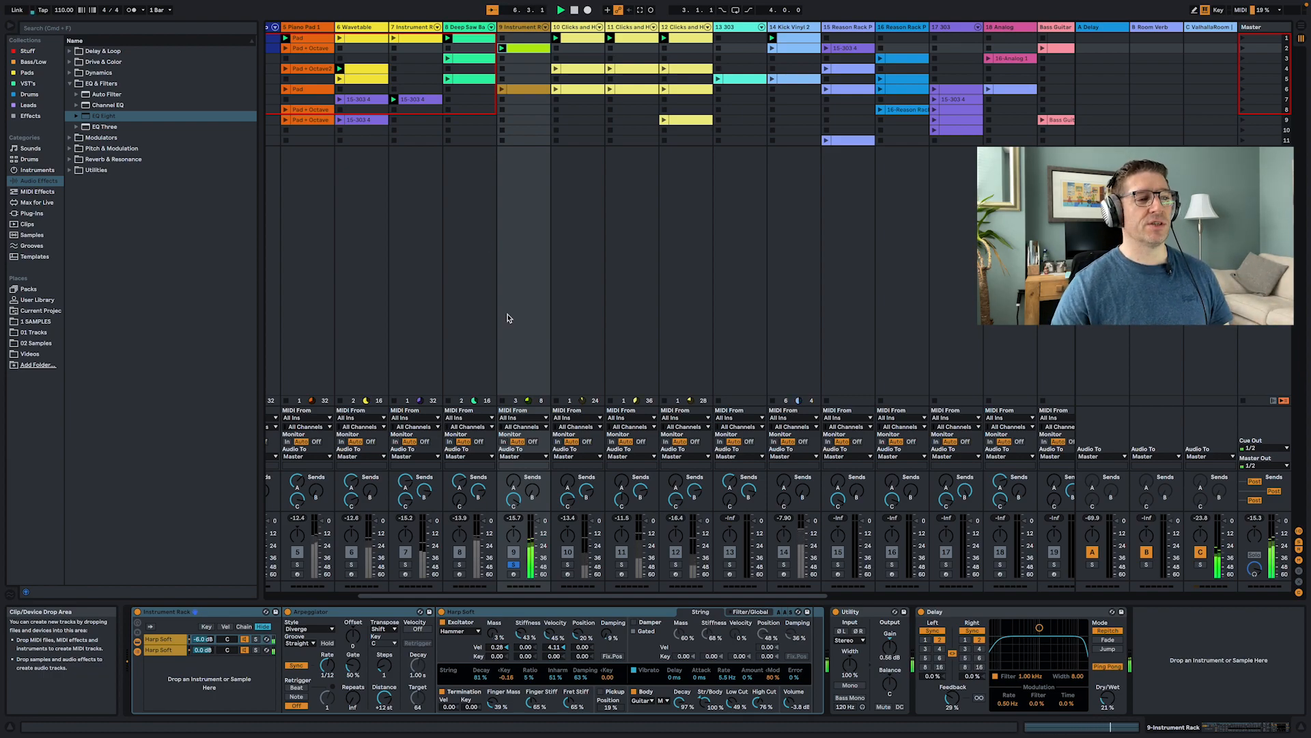
pyautogui.click(165, 638)
pyautogui.click(164, 650)
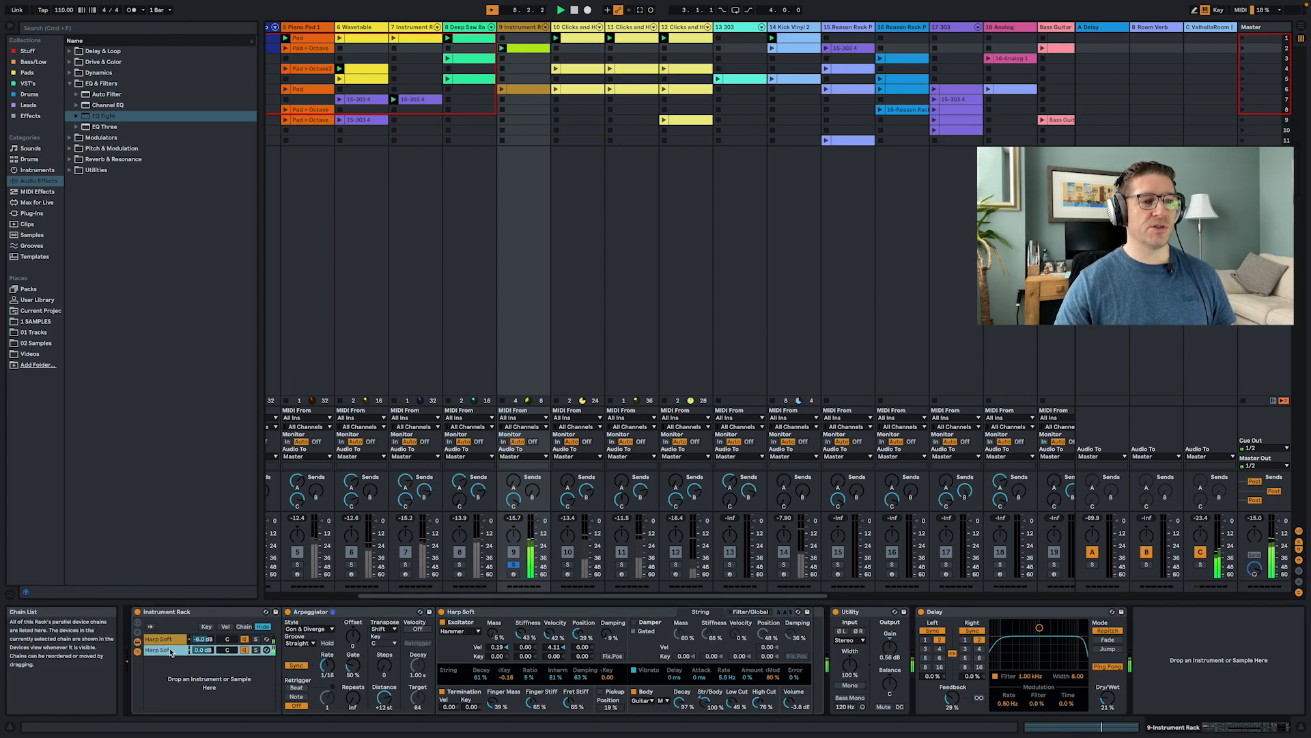
pyautogui.click(170, 642)
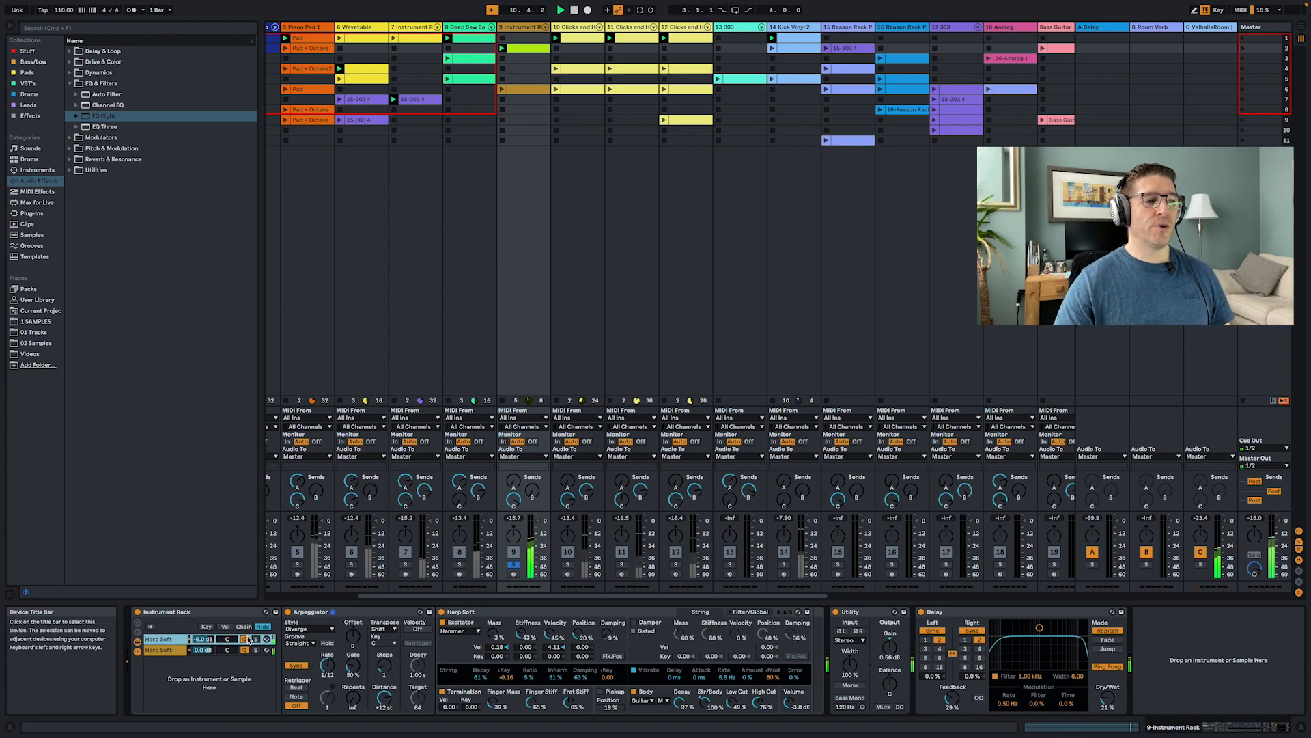
pyautogui.click(163, 651)
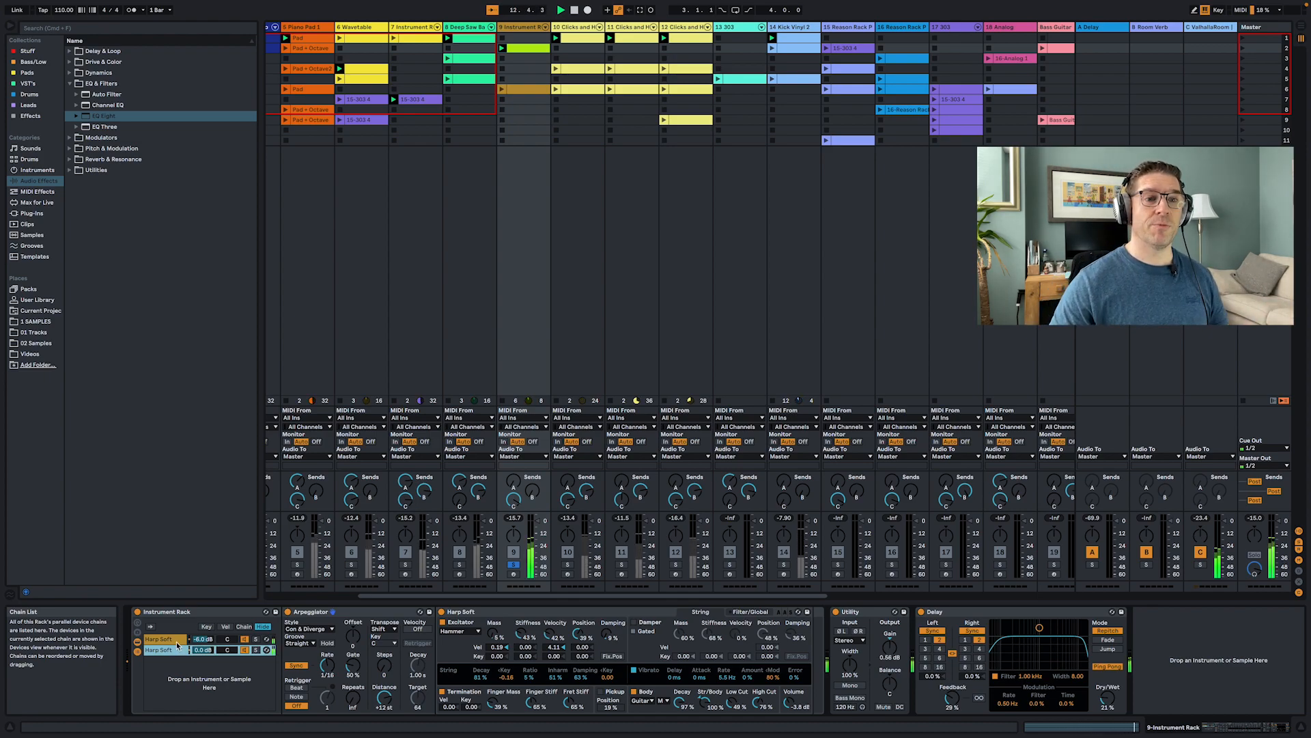
pyautogui.click(164, 639)
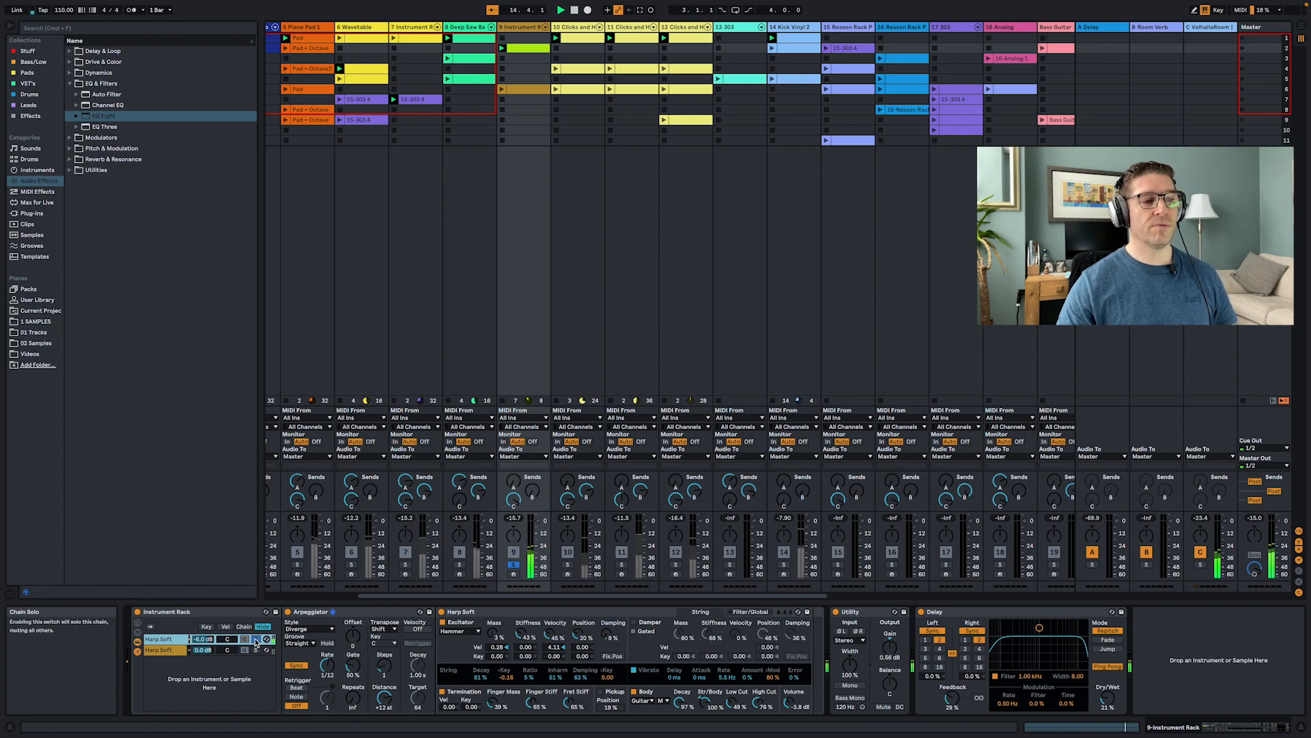
pyautogui.click(256, 651)
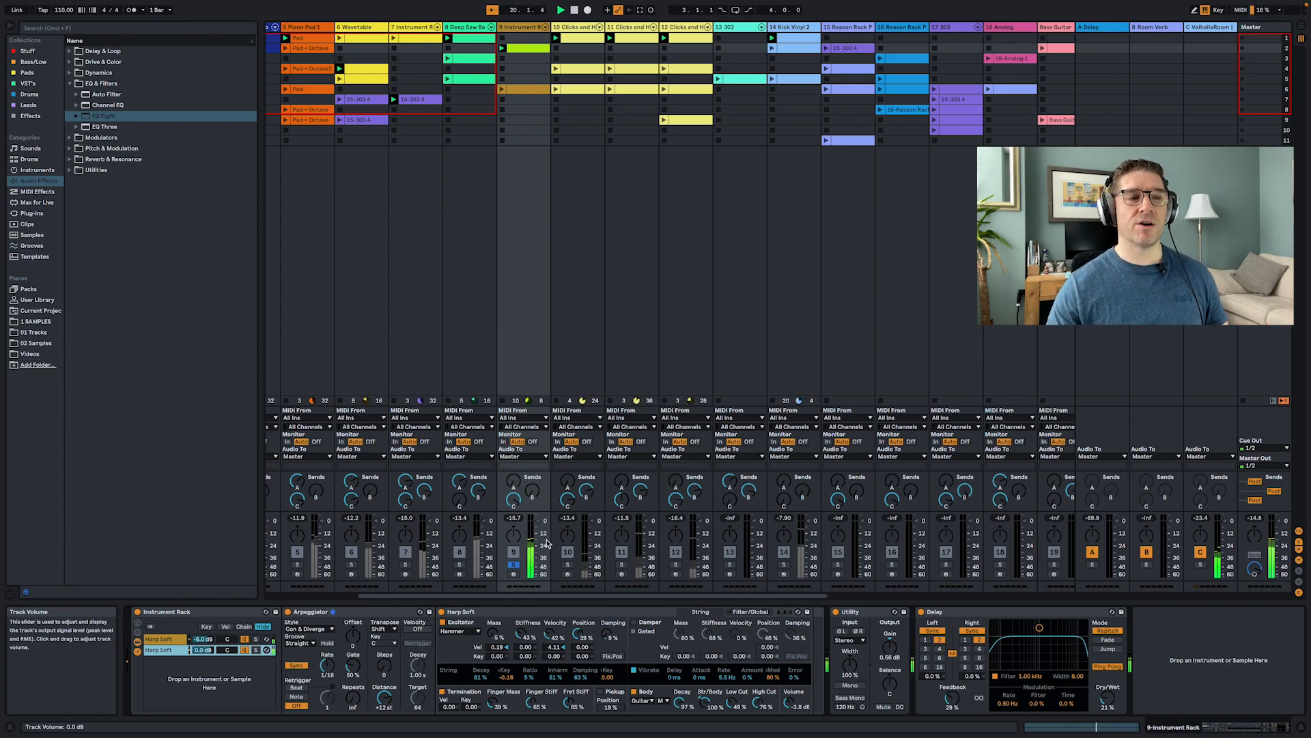
# - Solo the Instrument Rack track 9, then the Clicks and Hits FM track, and show its drum rack devices
pyautogui.click(515, 566)
pyautogui.click(568, 565)
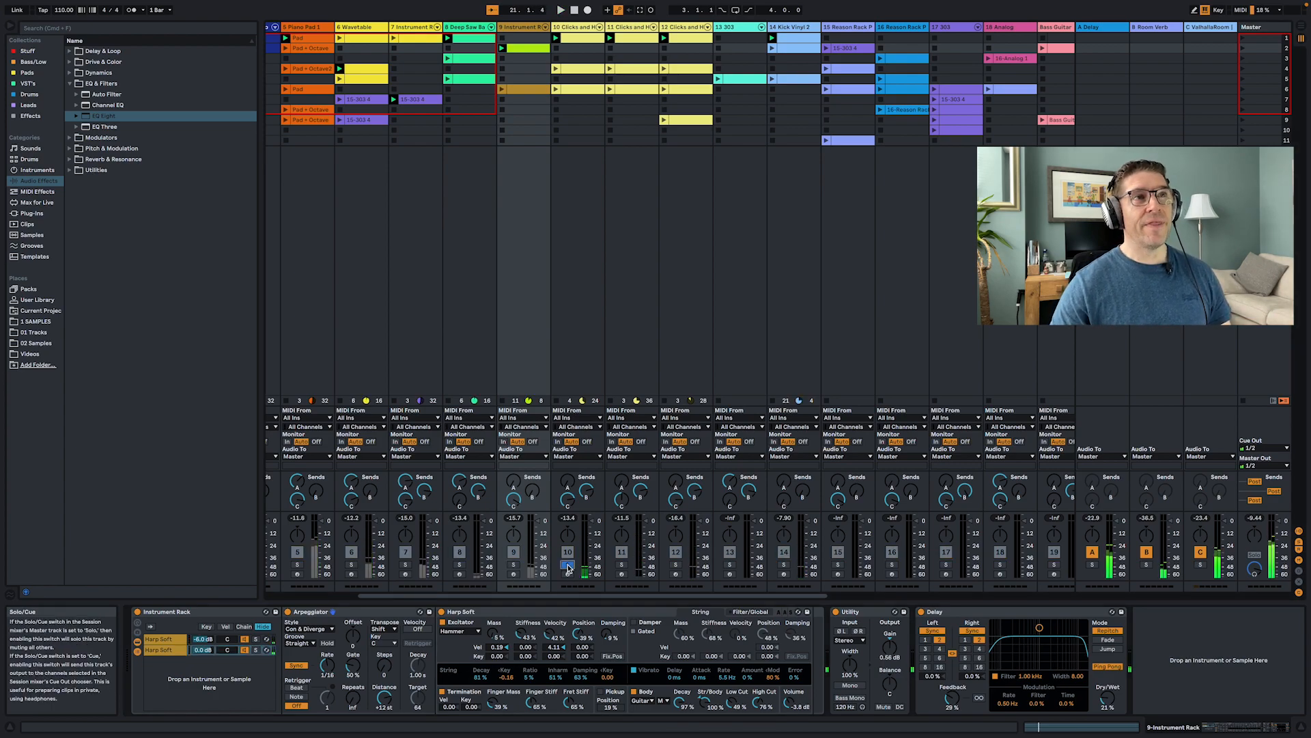
pyautogui.click(588, 338)
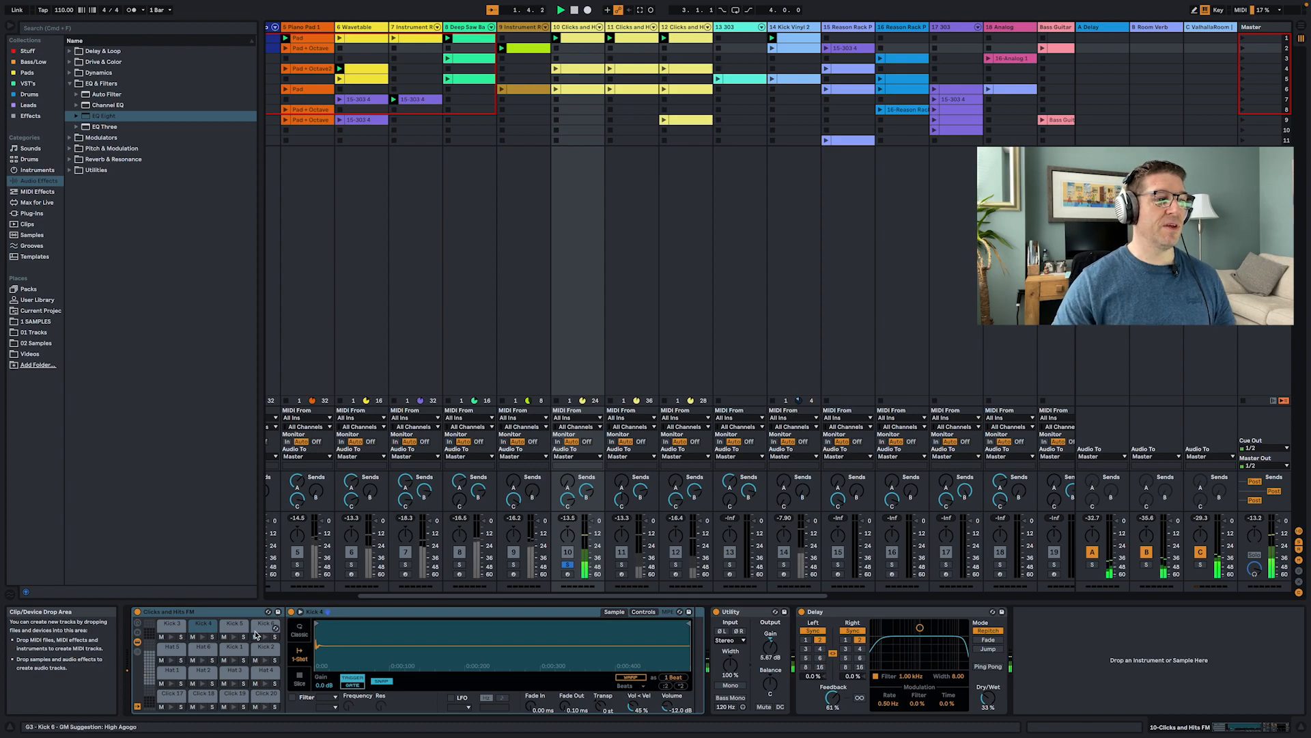
# - Shift the Clicks and Hits FM drum rack's pad overview to show a different bank of pads
pyautogui.click(149, 670)
pyautogui.click(149, 672)
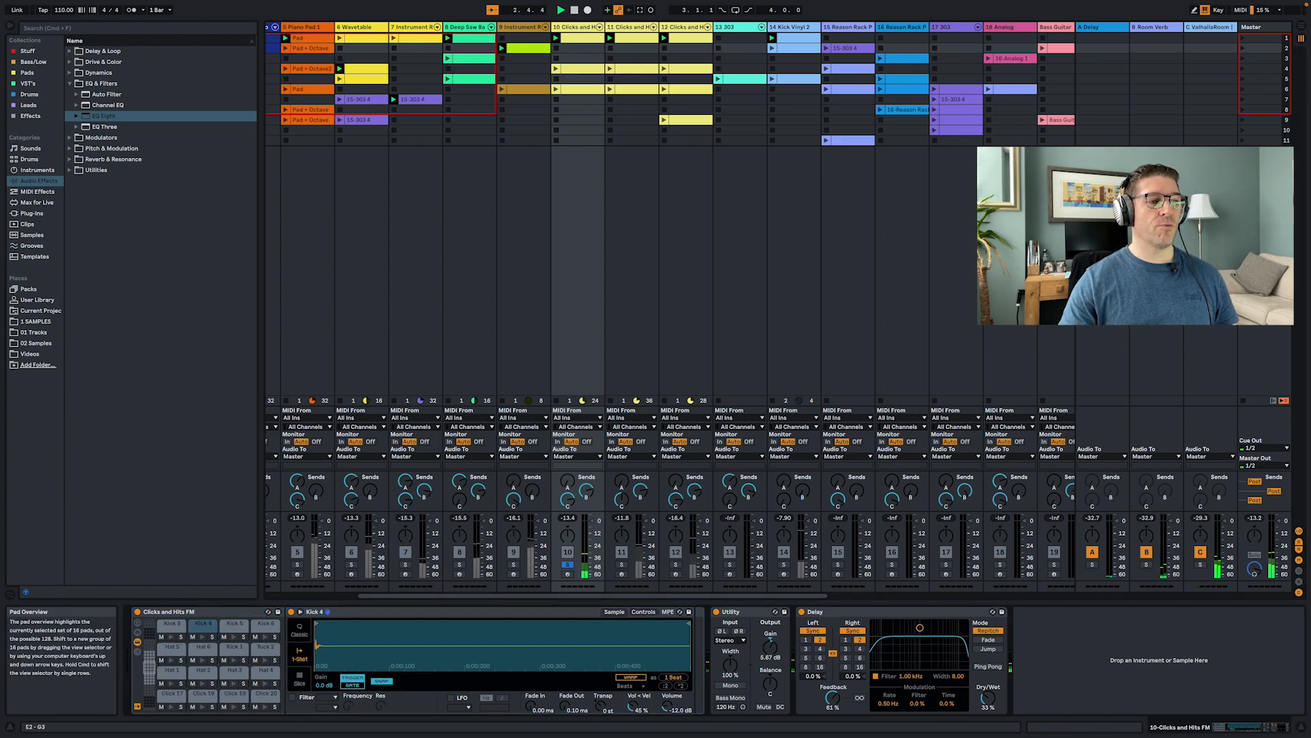
pyautogui.click(151, 683)
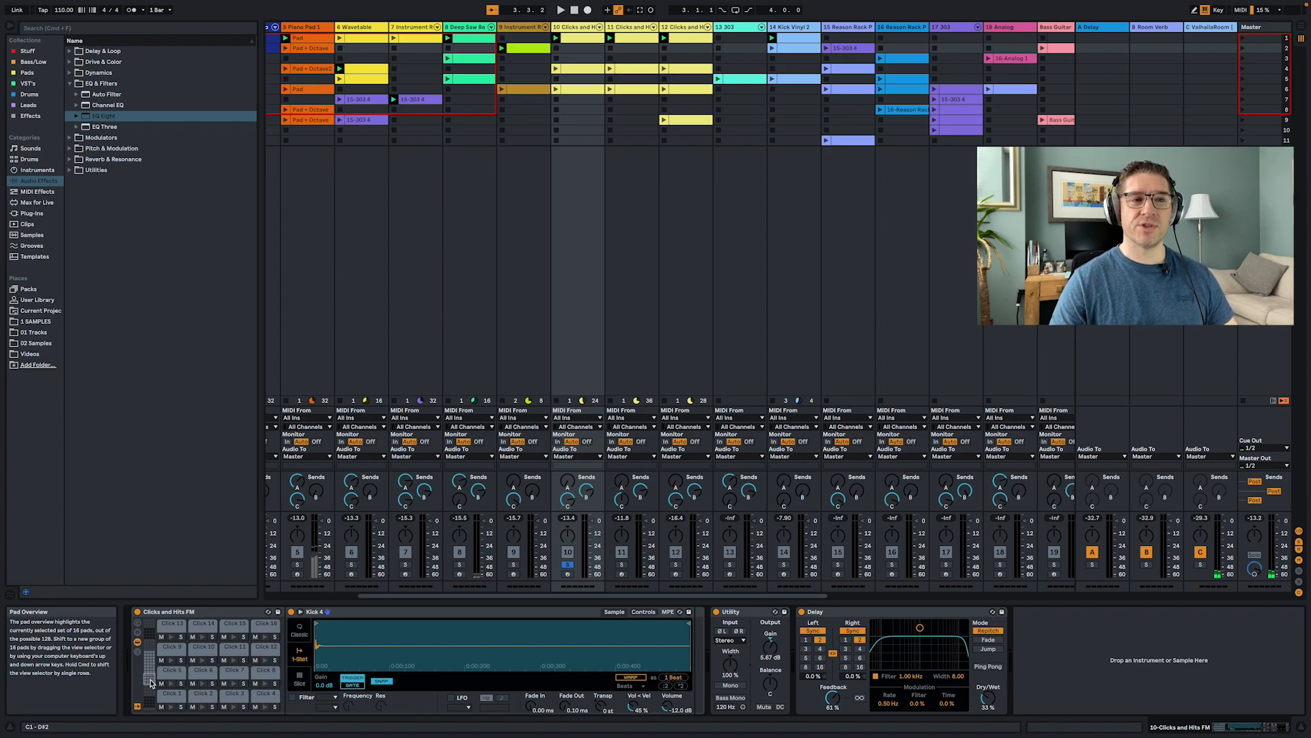
# - Open the Clicks and Hits FM clip in the piano roll, audition its drum sounds on the keyboard, and play it
pyautogui.doubleClick(587, 38)
pyautogui.scroll(-3, 257, 576)
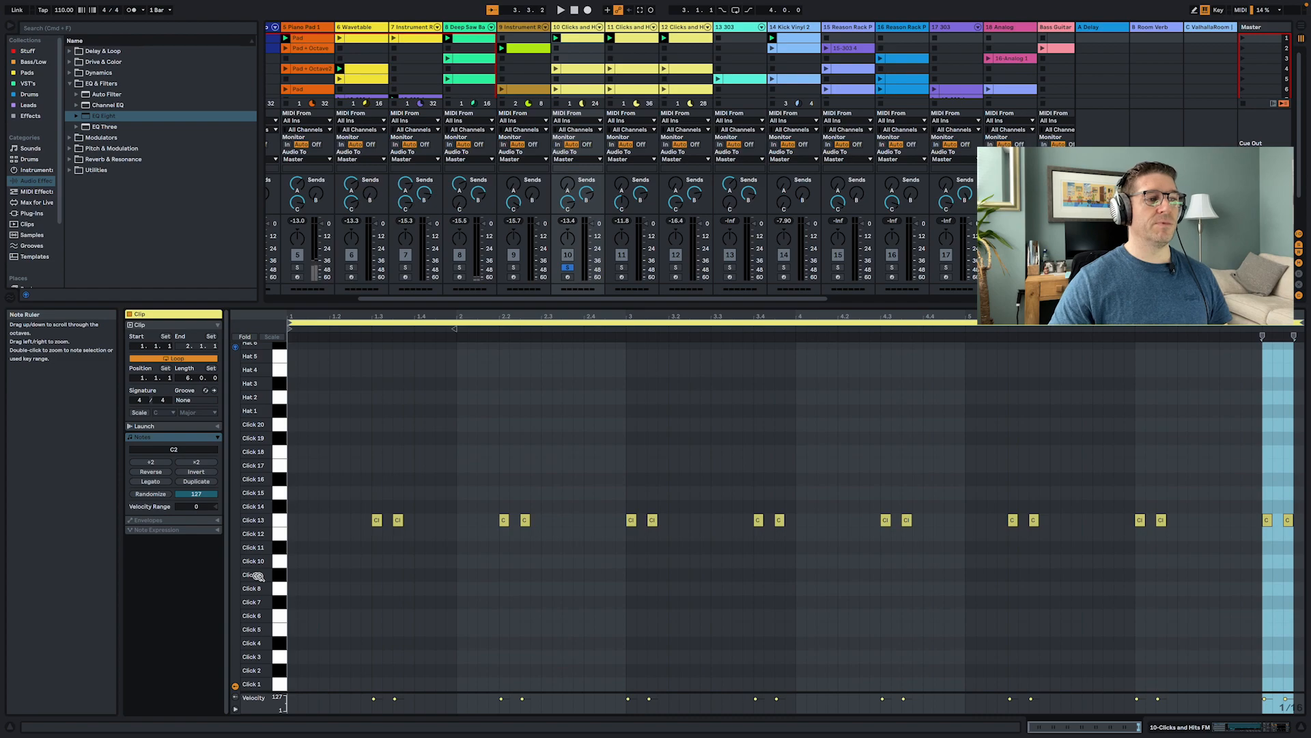
pyautogui.scroll(10, 256, 576)
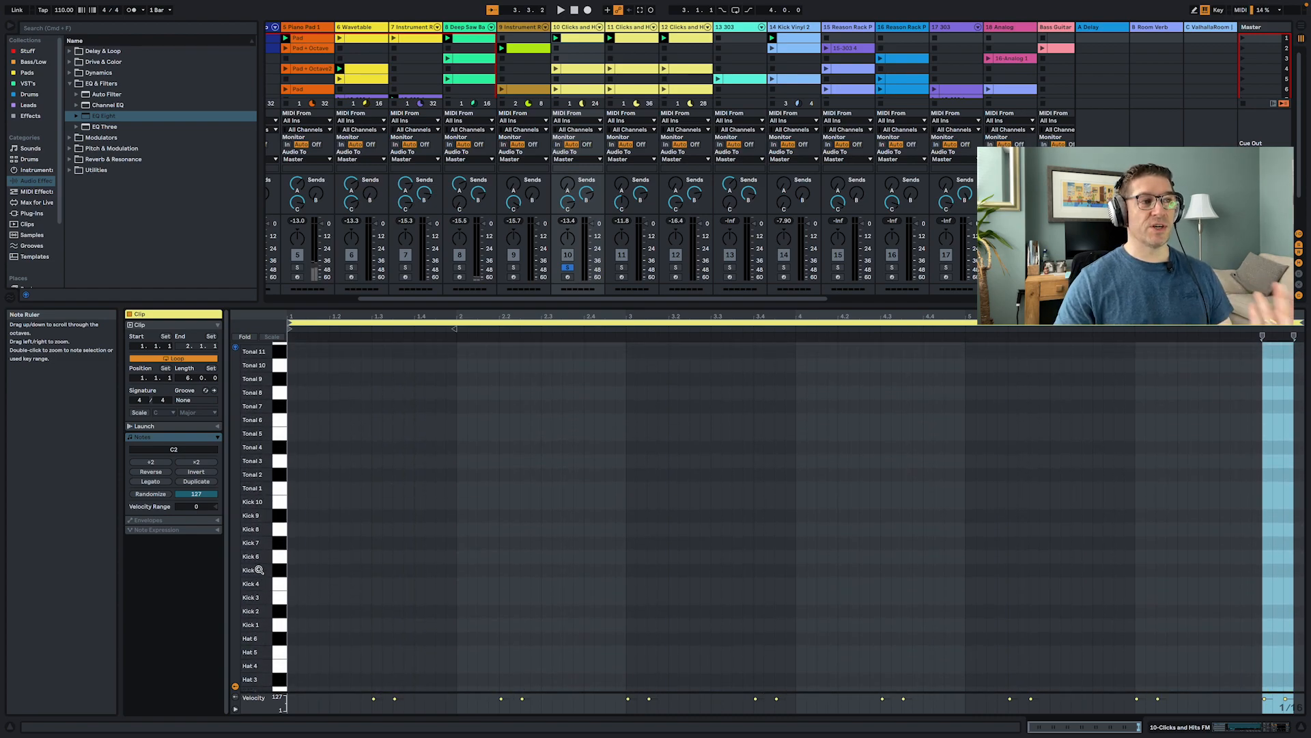
pyautogui.scroll(1, 259, 570)
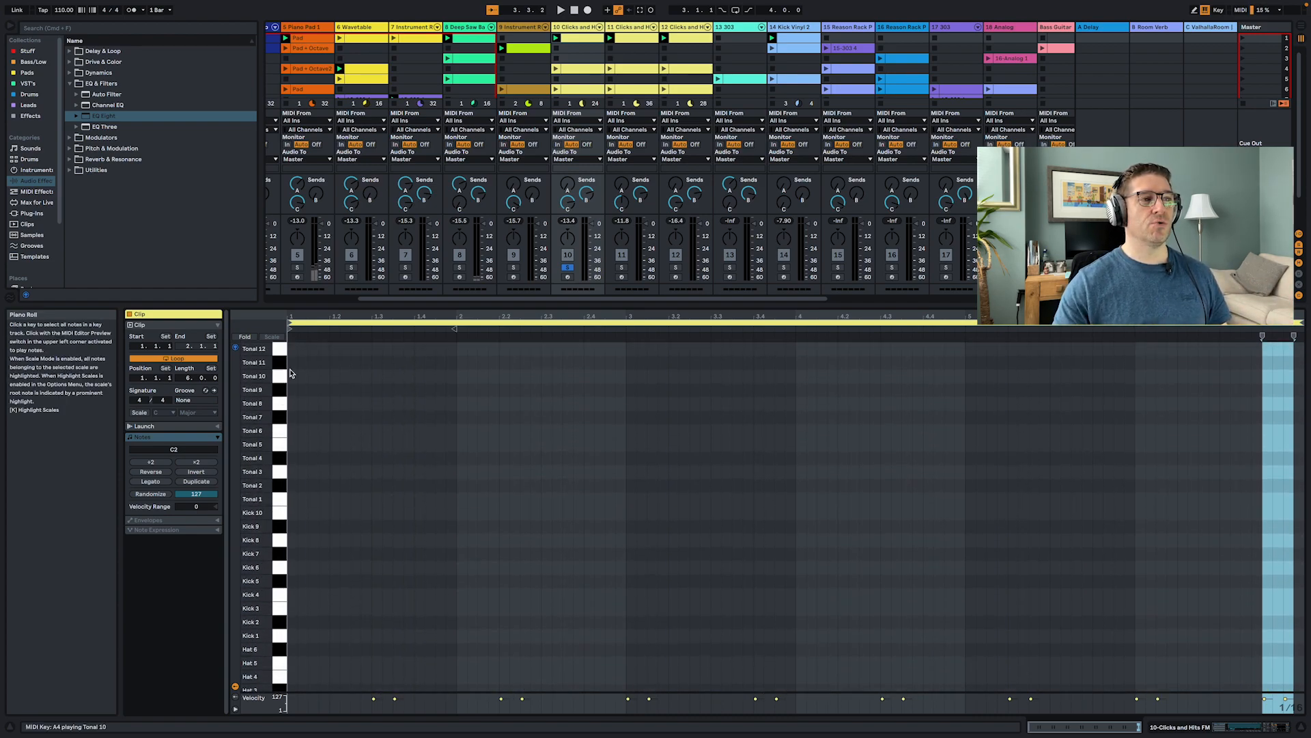
pyautogui.moveTo(282, 351); pyautogui.dragTo(275, 611)
pyautogui.scroll(-3, 274, 612)
pyautogui.scroll(-5, 274, 614)
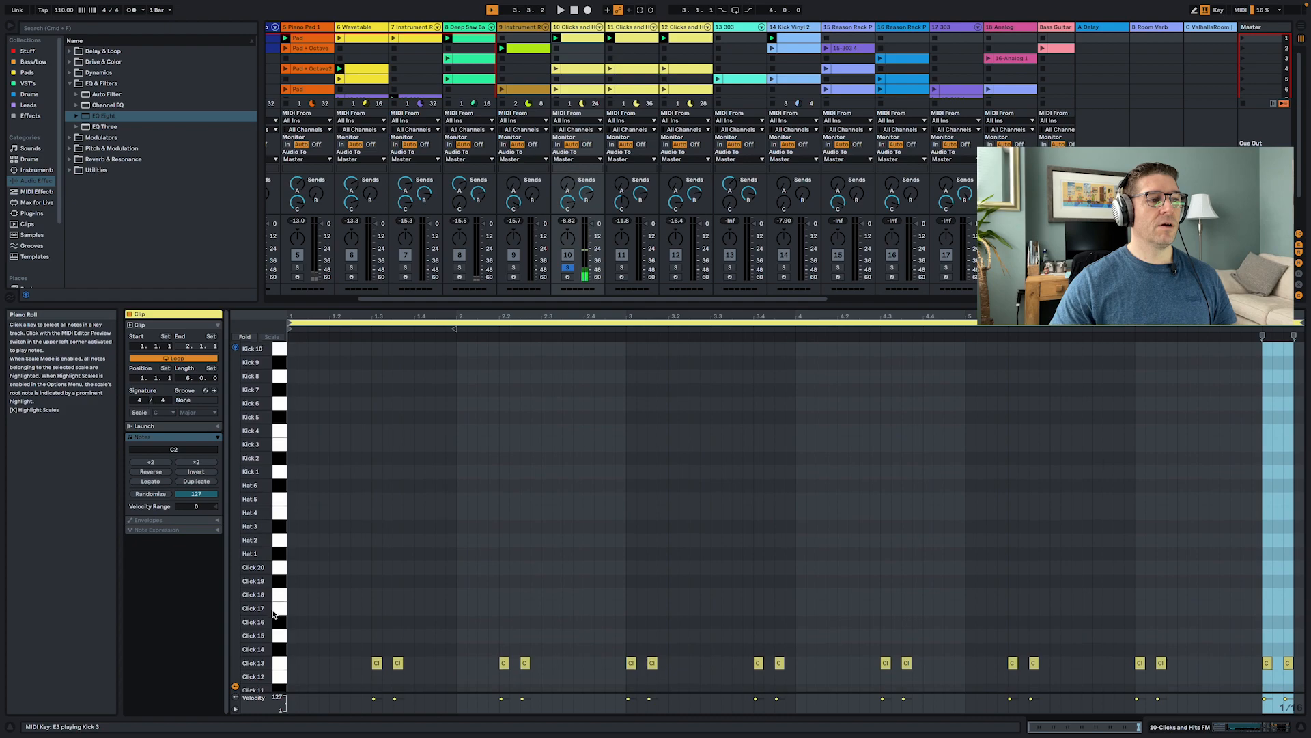
pyautogui.moveTo(280, 431); pyautogui.dragTo(276, 631)
pyautogui.scroll(-4, 276, 638)
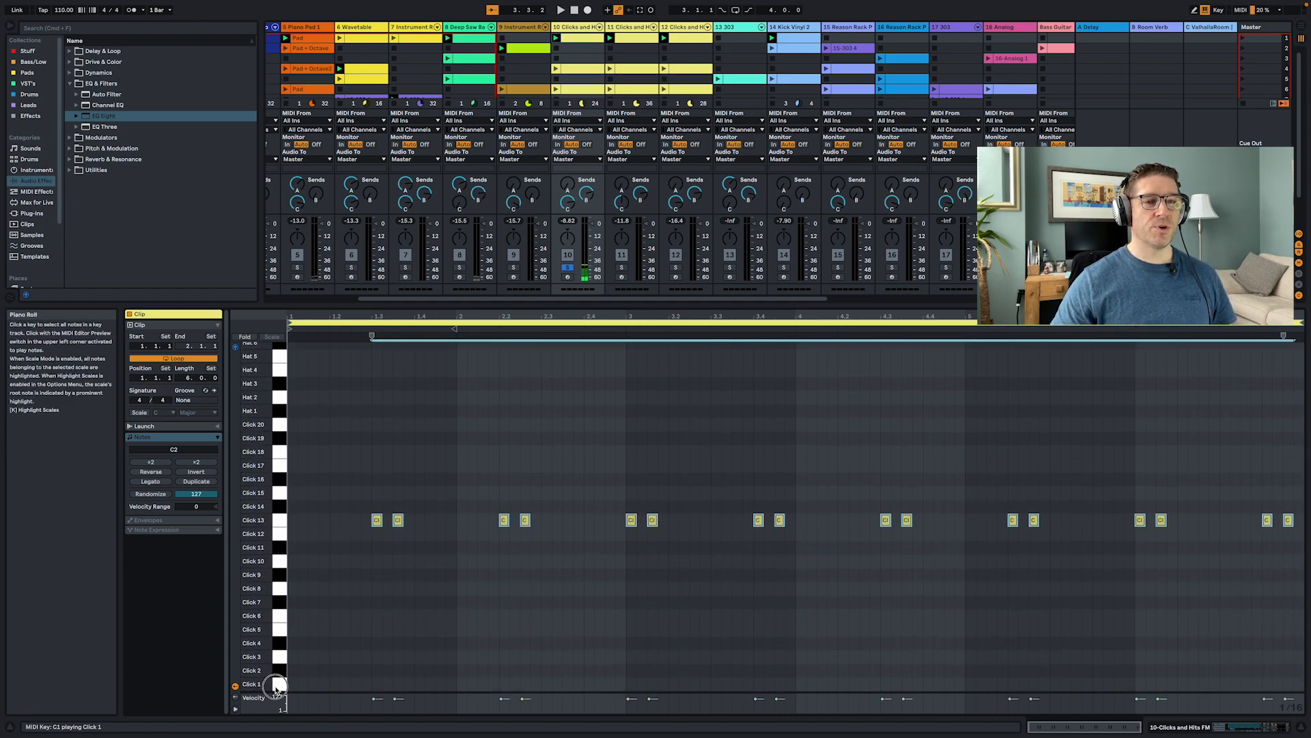
pyautogui.moveTo(276, 687); pyautogui.dragTo(276, 521)
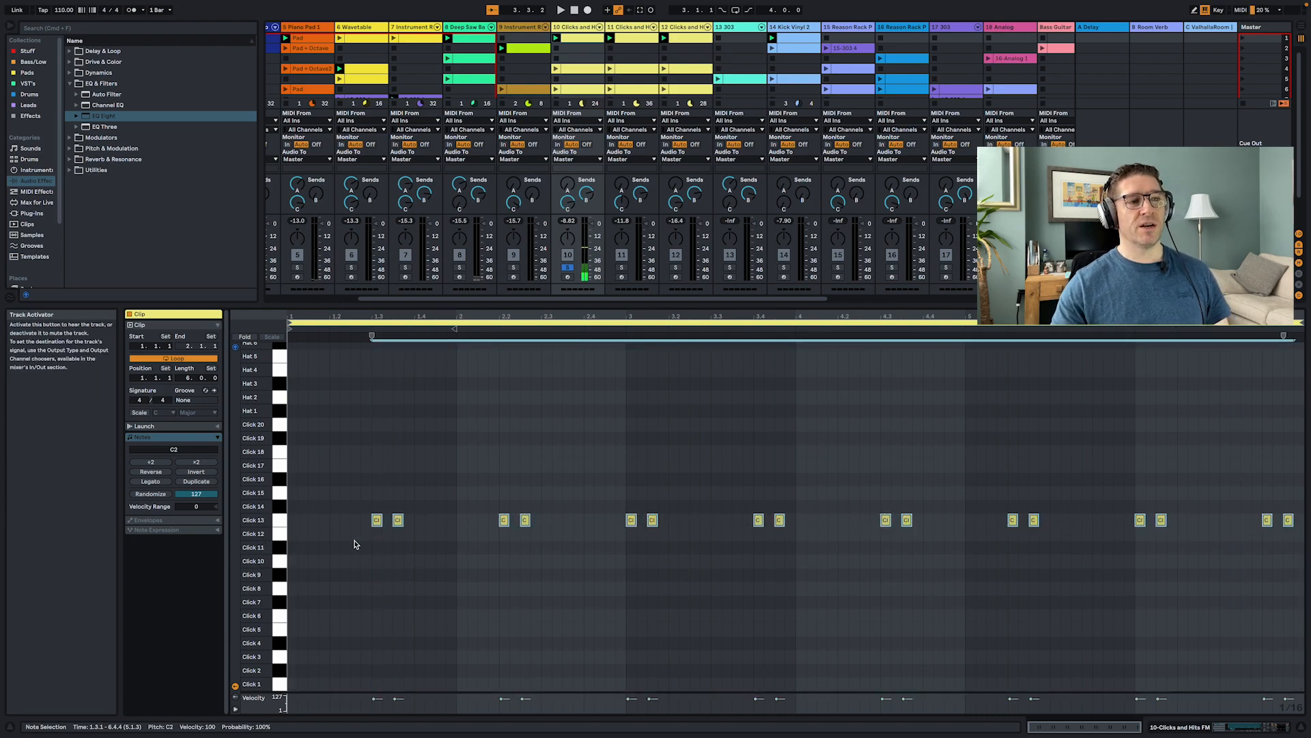
pyautogui.press('space')
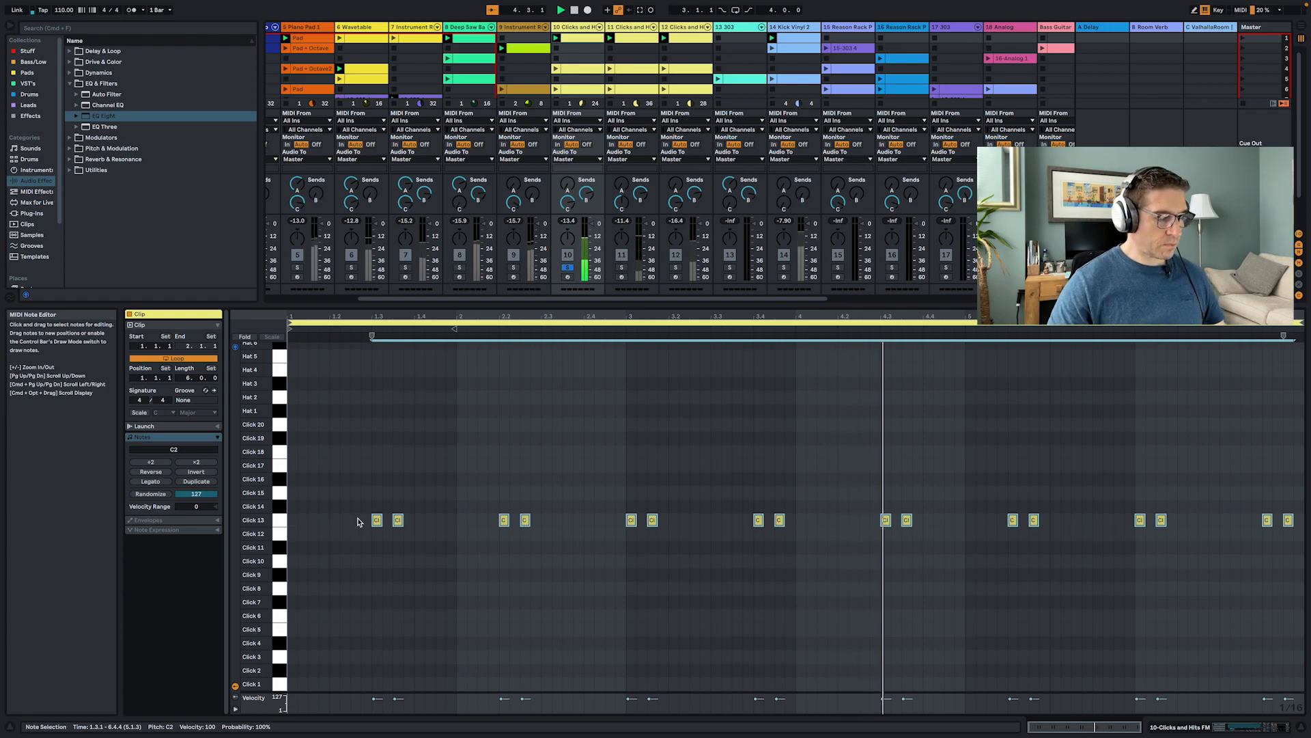
# - Return to the Session mixer, solo track 11 Clicks and Hits FM, and stop playback
pyautogui.hotkey('shift', 'Tab')
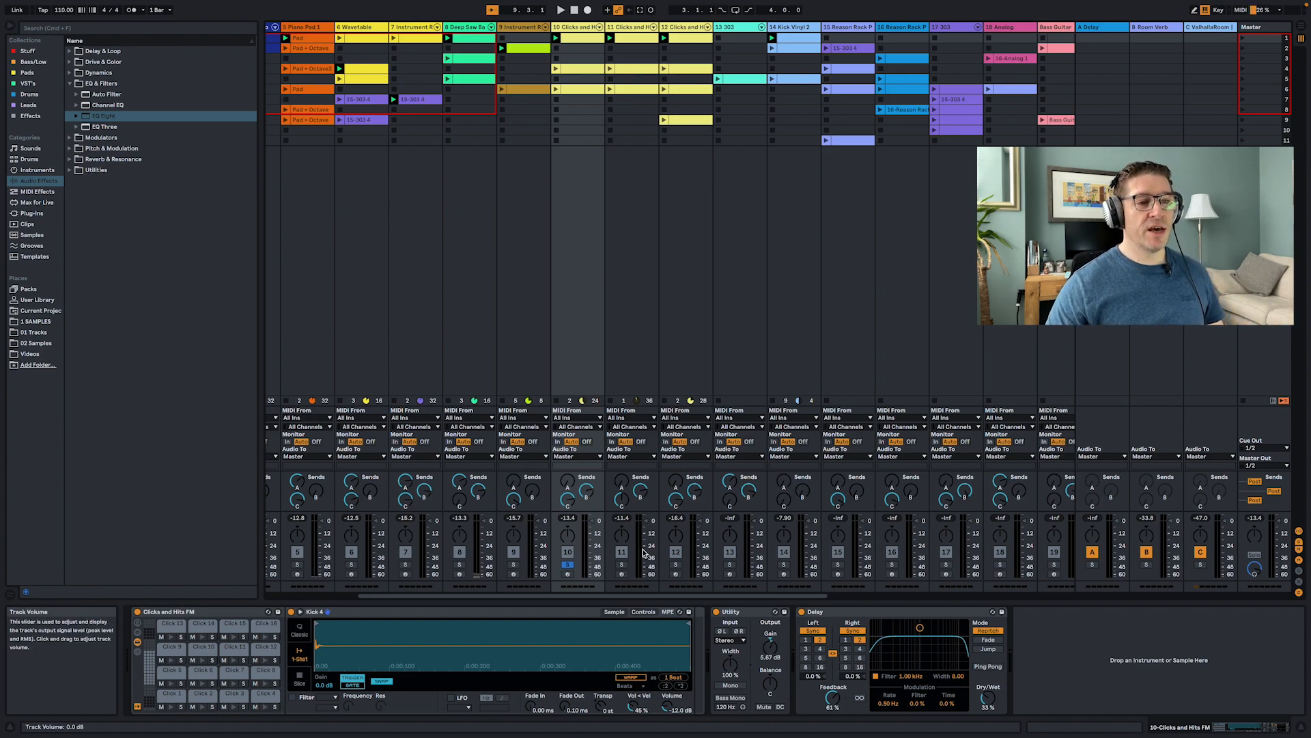
pyautogui.click(621, 564)
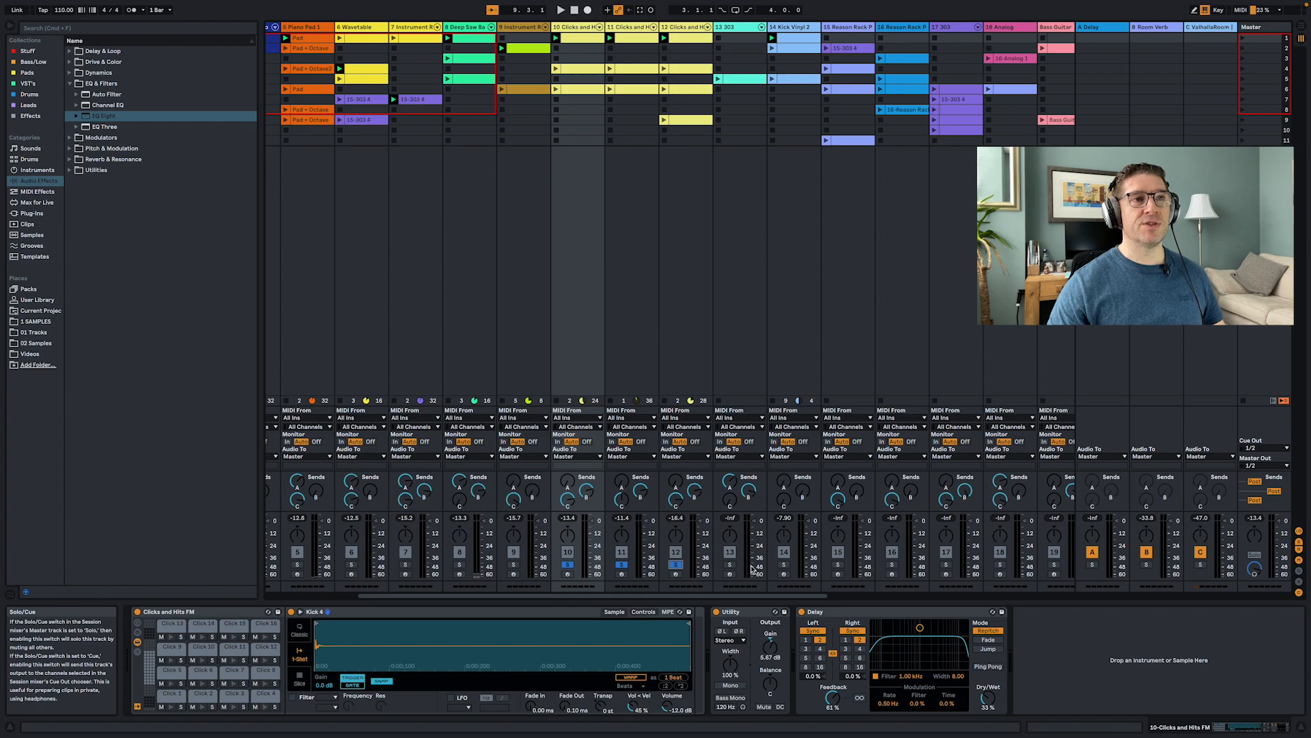
pyautogui.press('space')
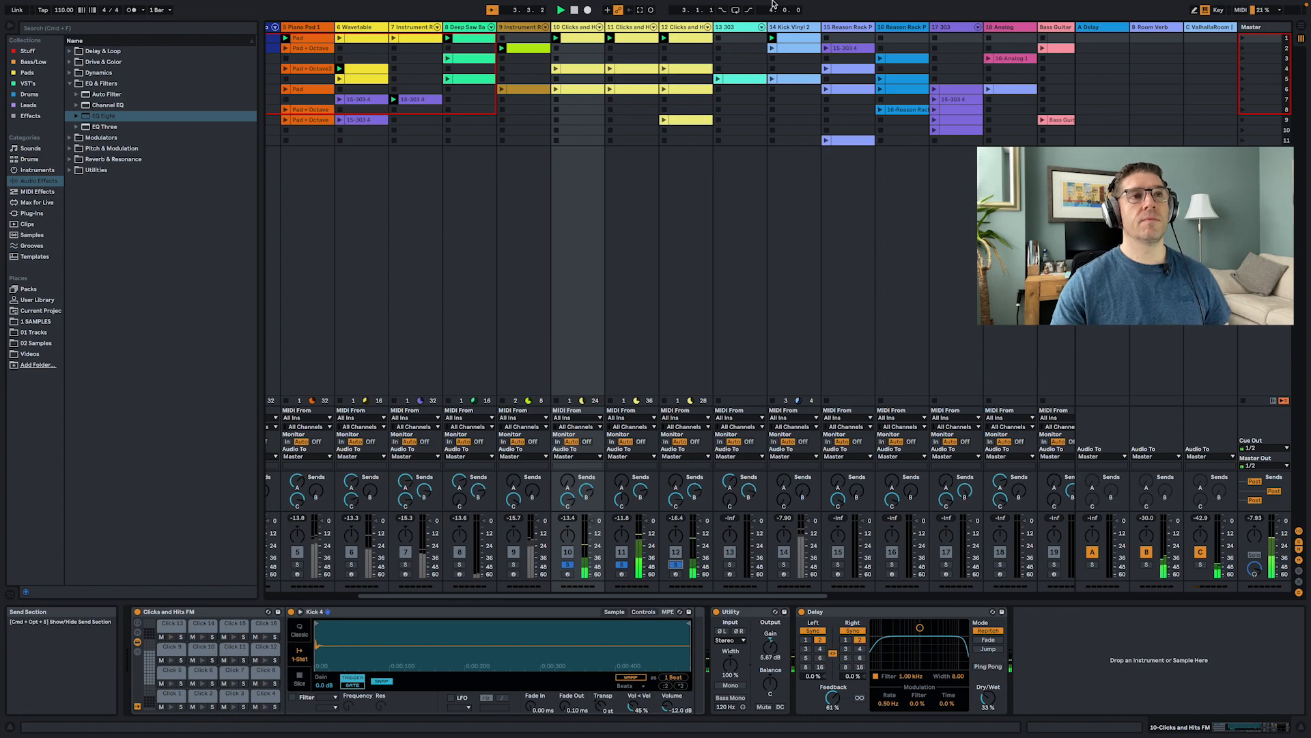
# - Launch the first clips of Clicks and Hits FM tracks 11 and 12, viewing their notes
pyautogui.doubleClick(633, 39)
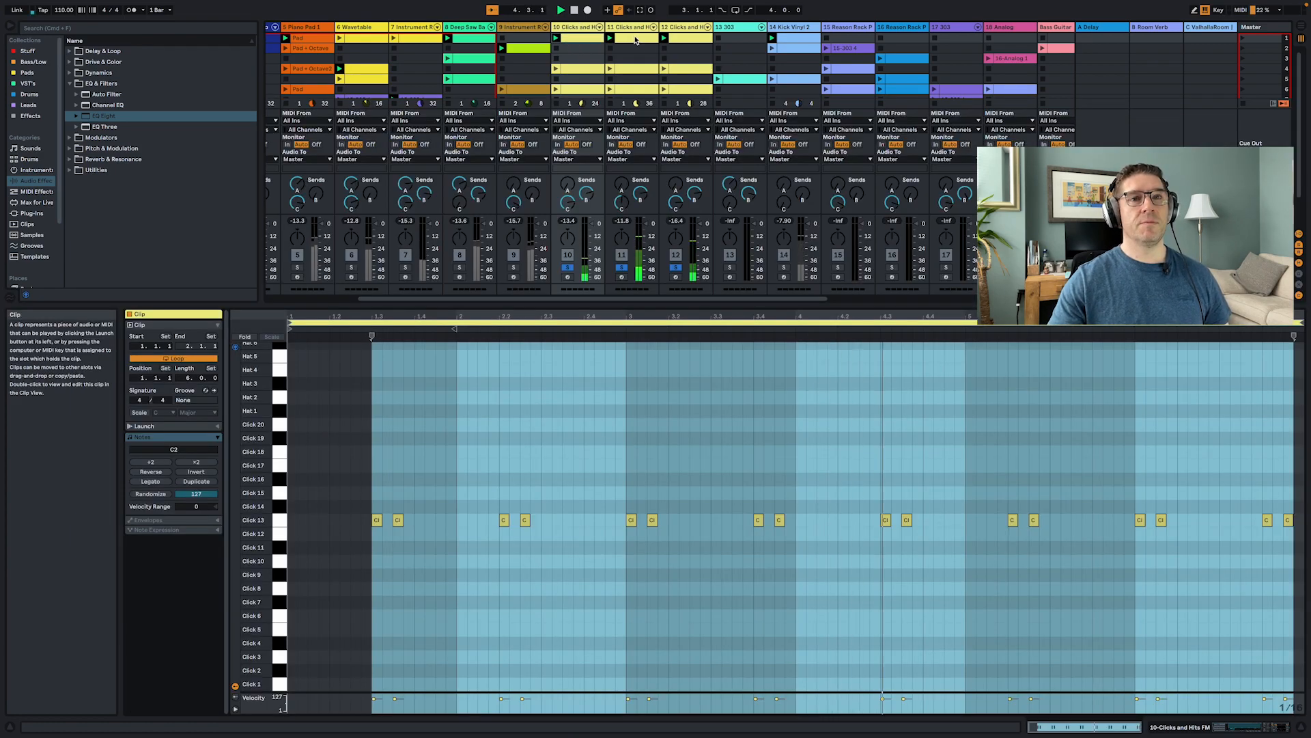
pyautogui.click(635, 40)
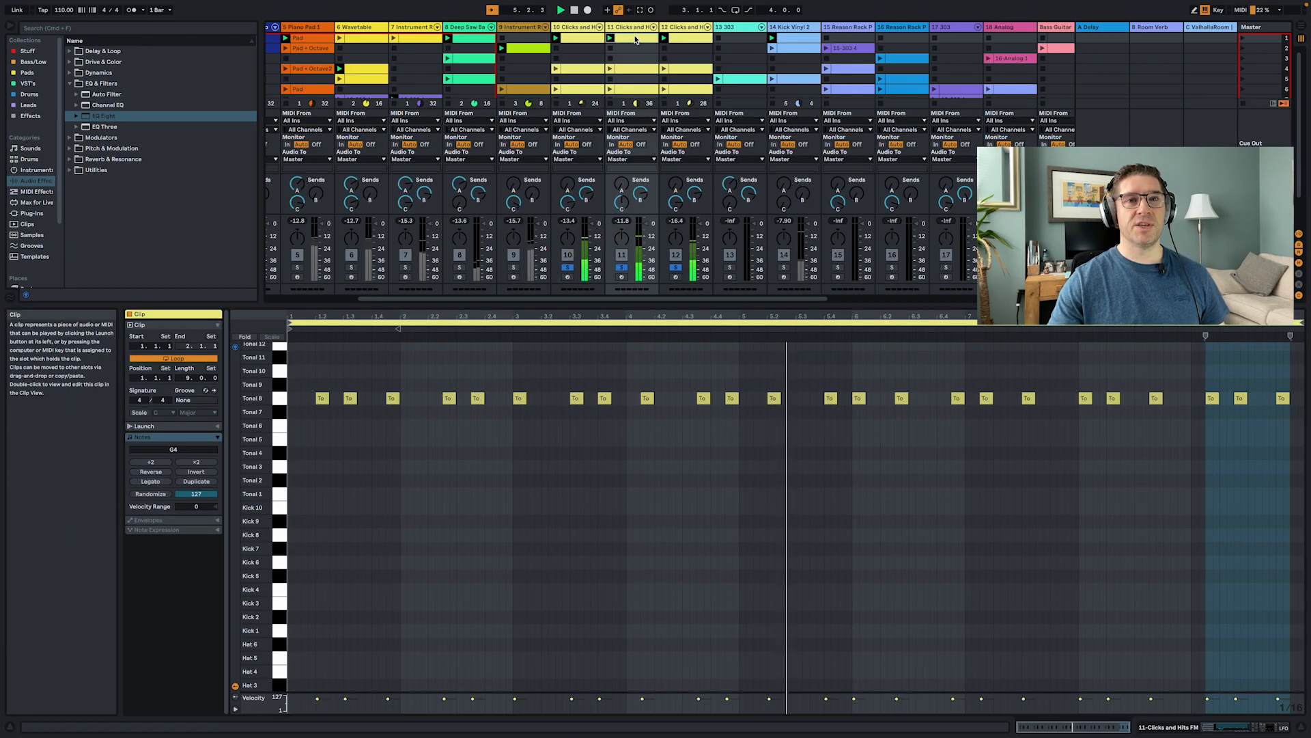
pyautogui.click(689, 42)
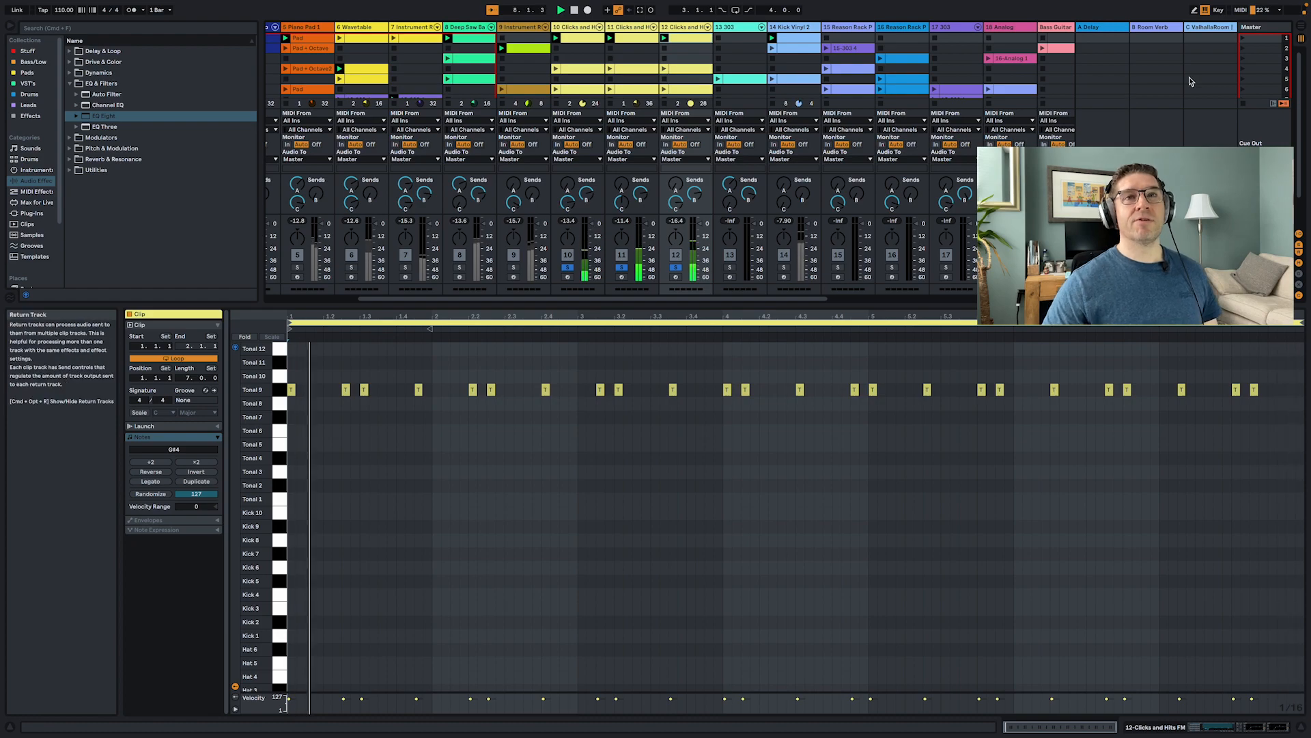
# - Launch scenes 5 and 4, then the row 4 clips on Clicks and Hits FM tracks 11 and 12
pyautogui.click(1243, 80)
pyautogui.click(1243, 69)
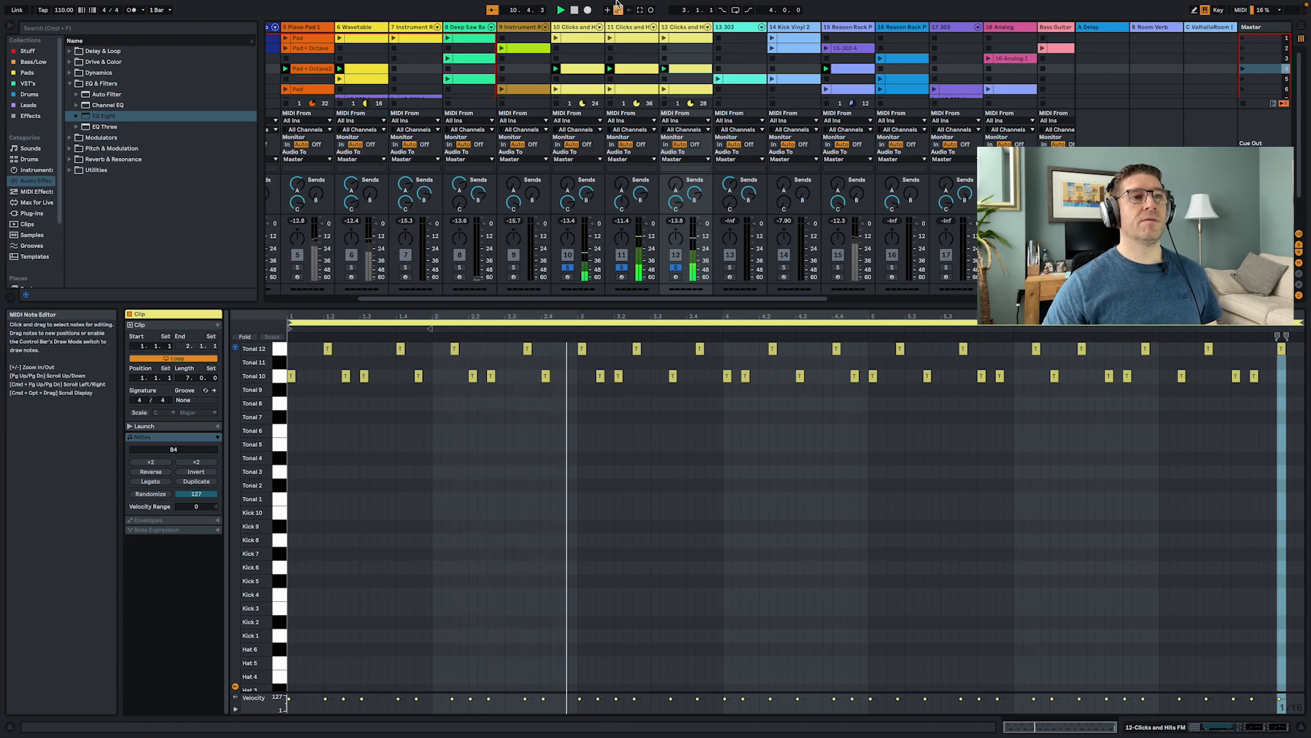
pyautogui.click(634, 70)
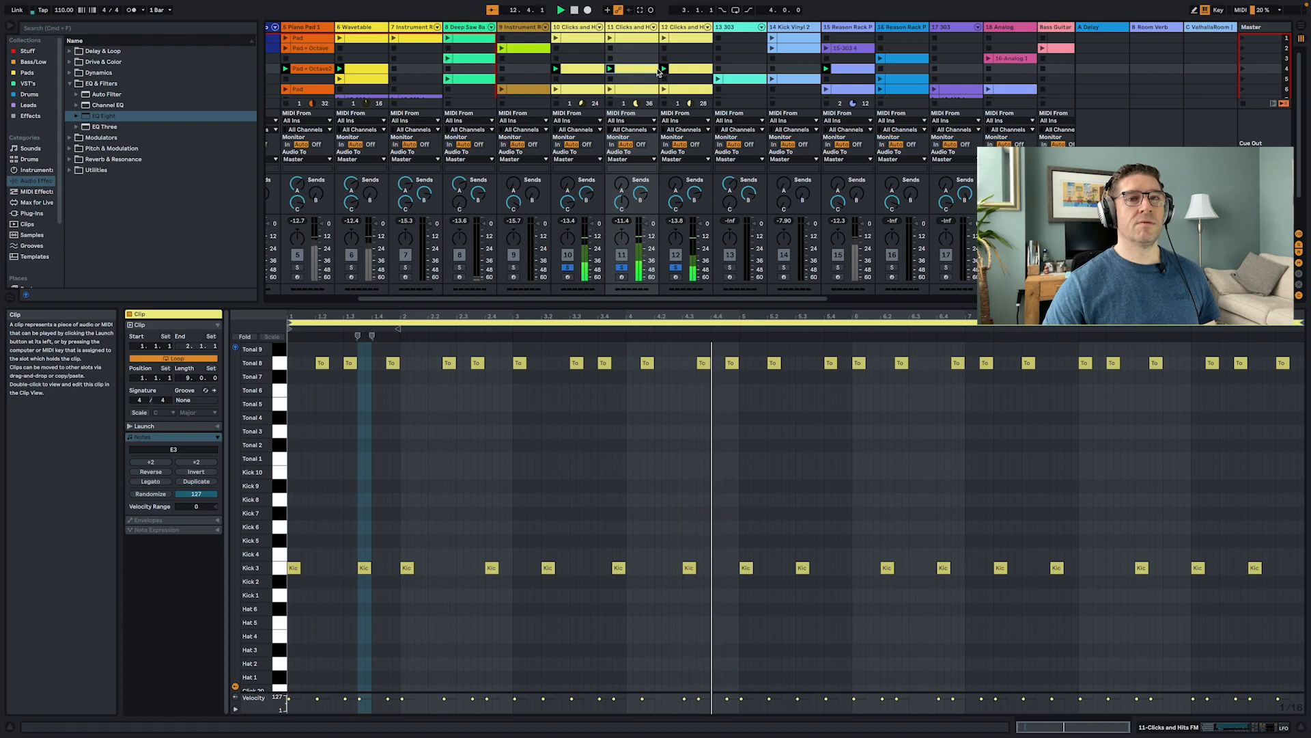
pyautogui.click(694, 71)
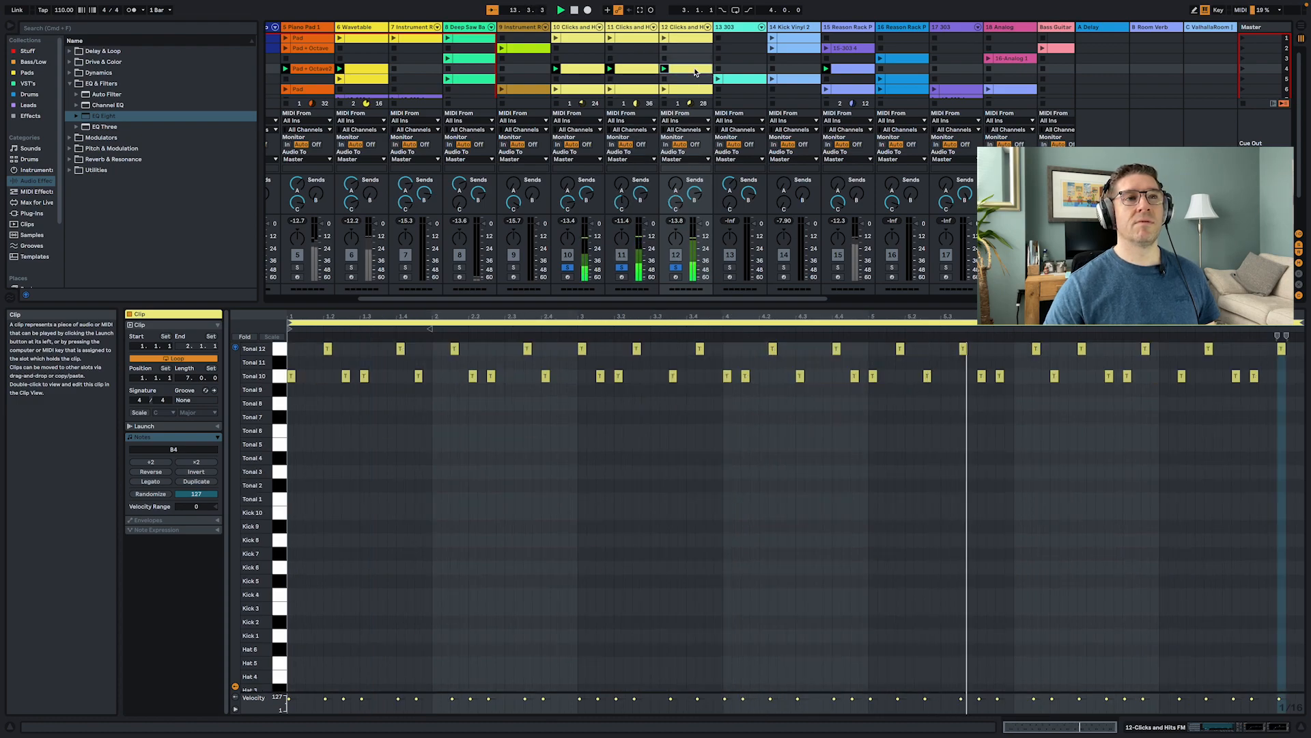
# - Launch scene 6 and then the row 6 clips on Clicks and Hits FM tracks 10, 11 and 12
pyautogui.click(1240, 90)
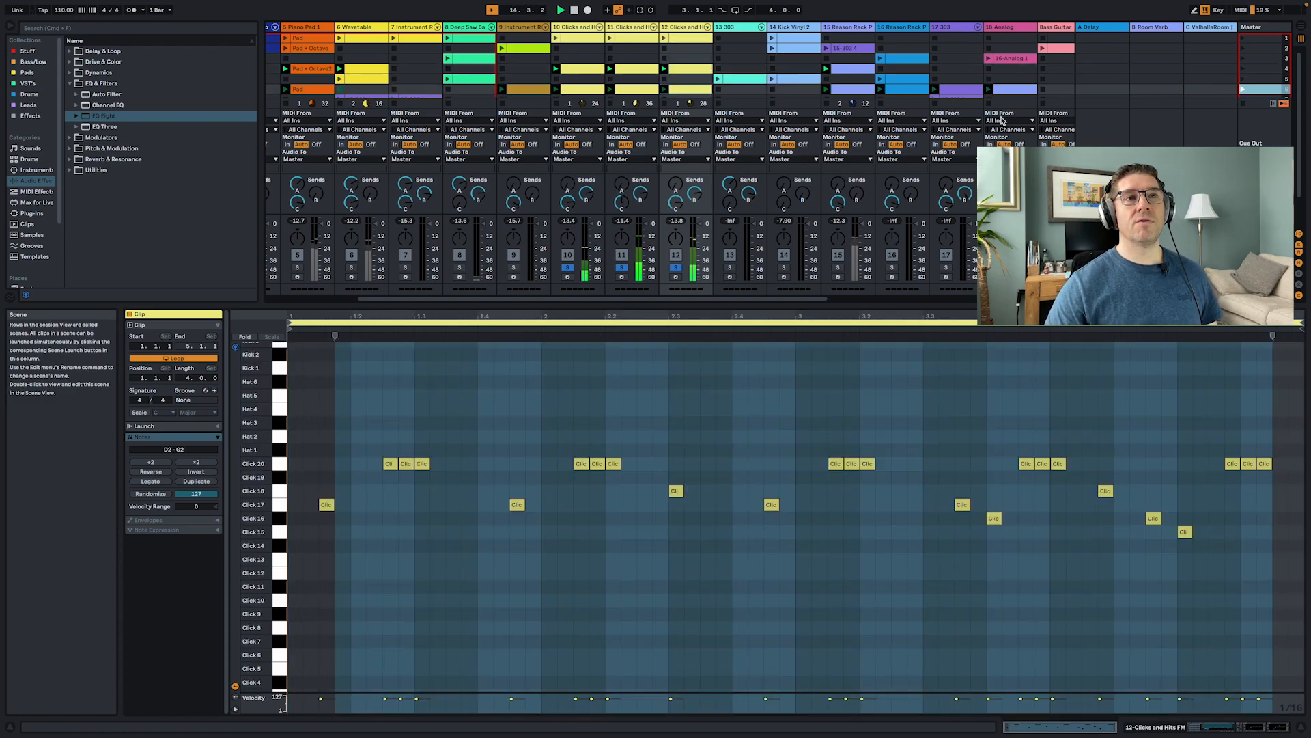
pyautogui.click(584, 91)
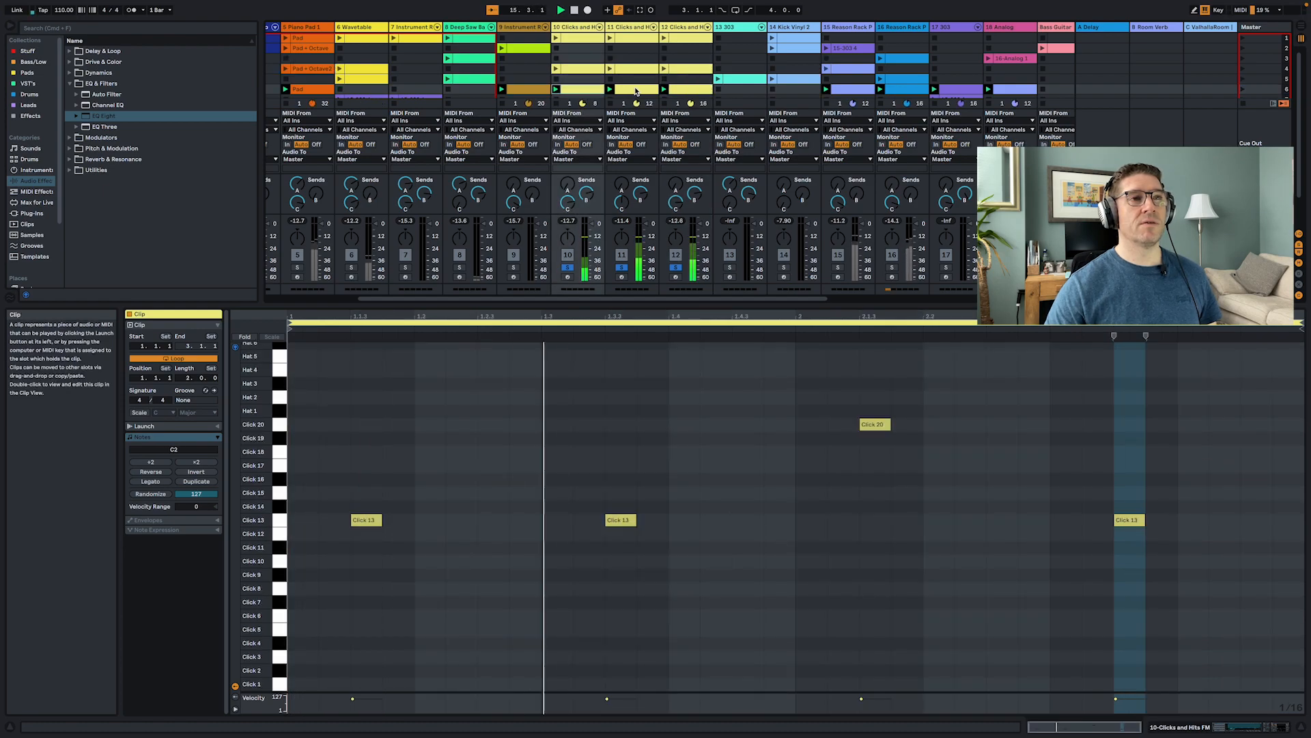
pyautogui.click(635, 91)
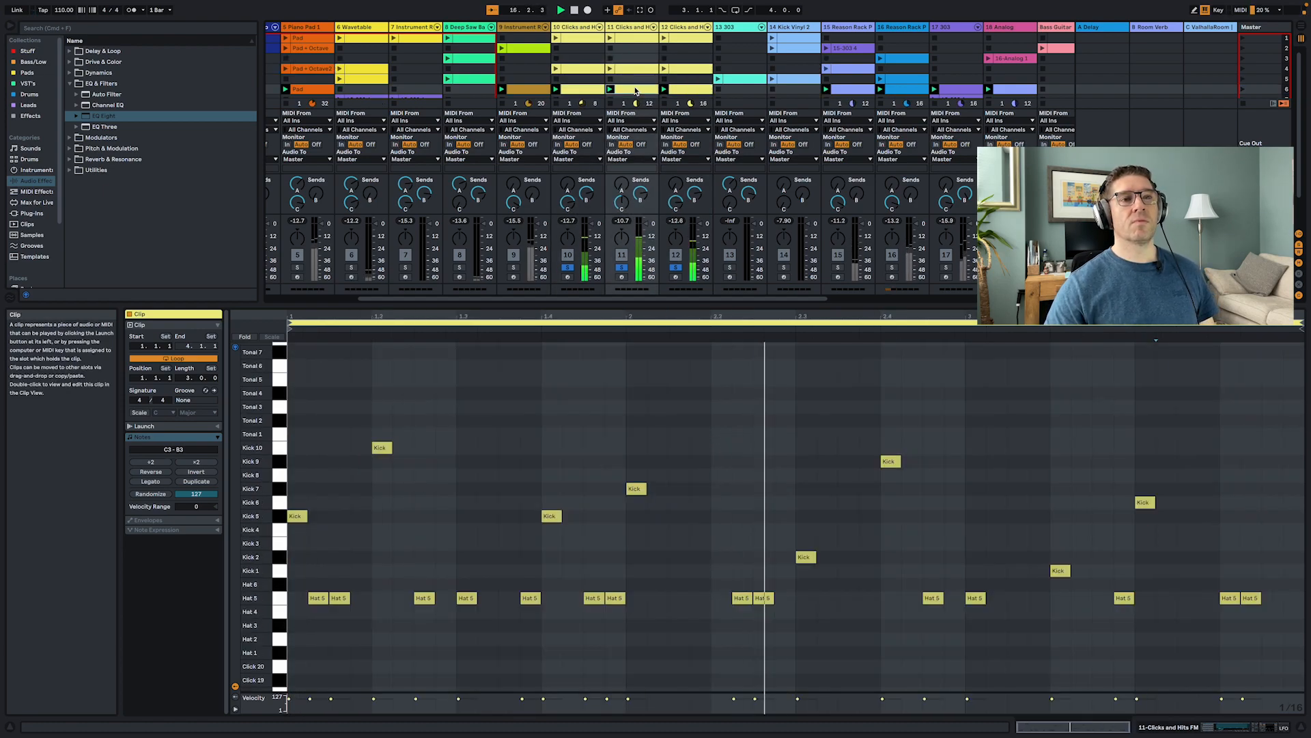
pyautogui.click(693, 94)
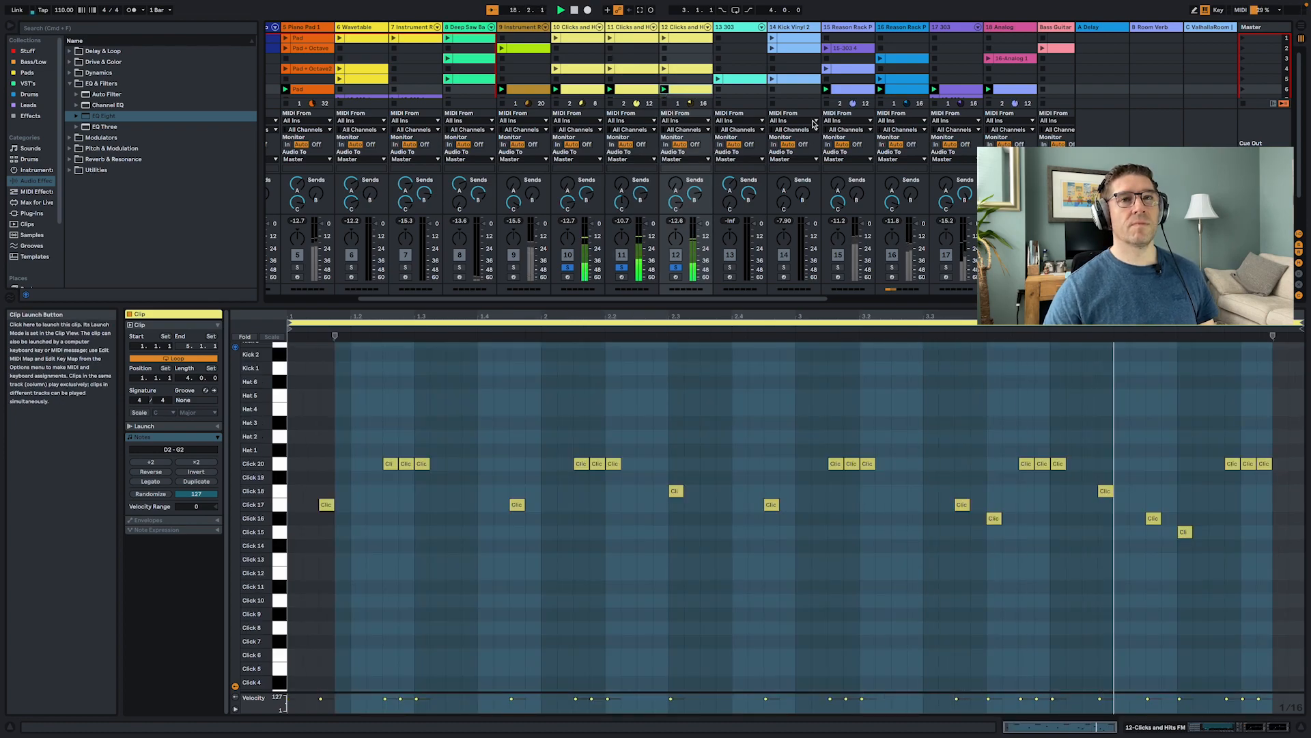
# - Release the track solo, launch the 303 track's row 5 clip, solo the 303 track, and launch scene 5
pyautogui.click(675, 268)
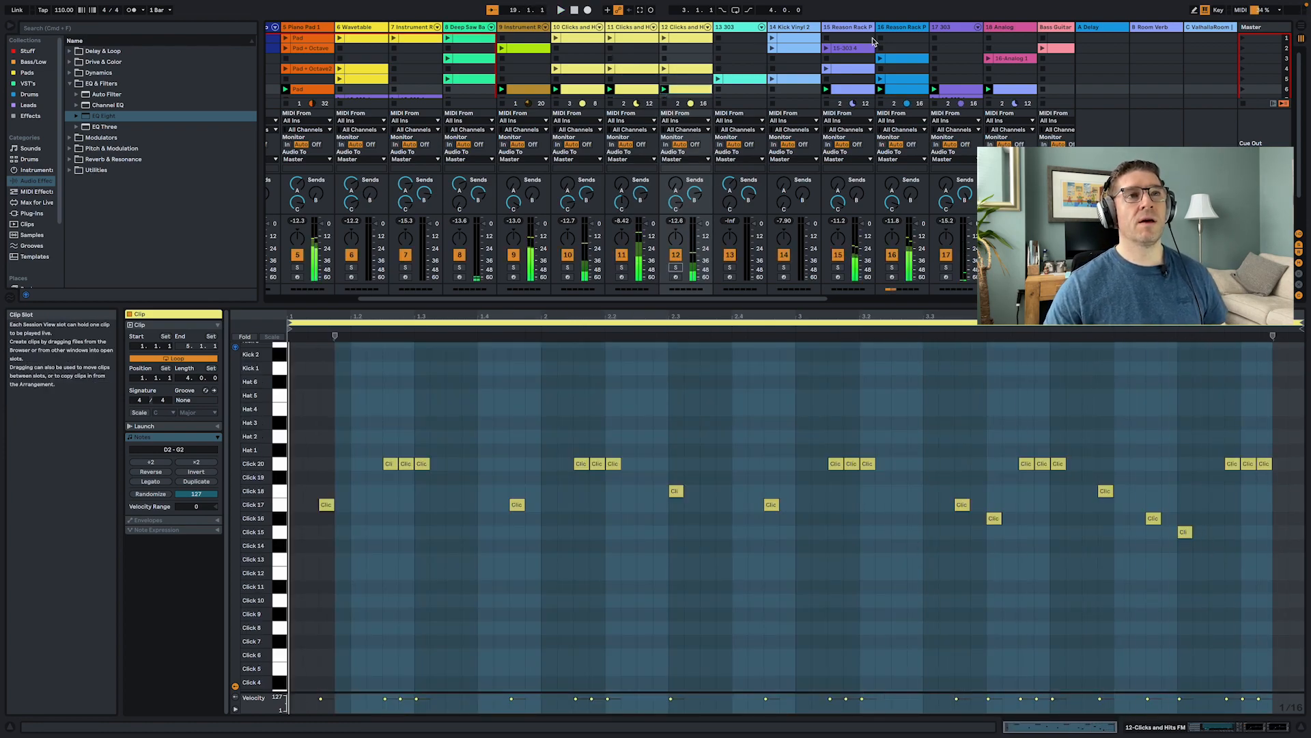
pyautogui.click(736, 81)
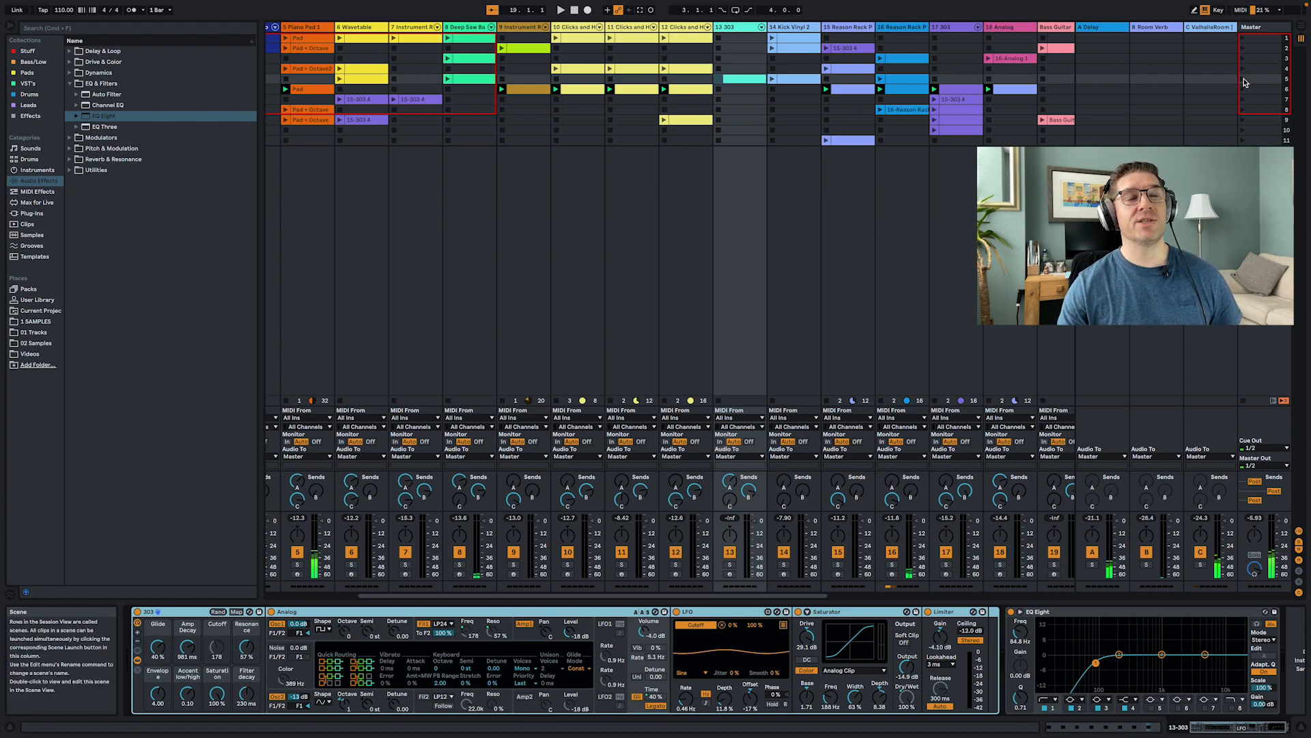
pyautogui.click(729, 565)
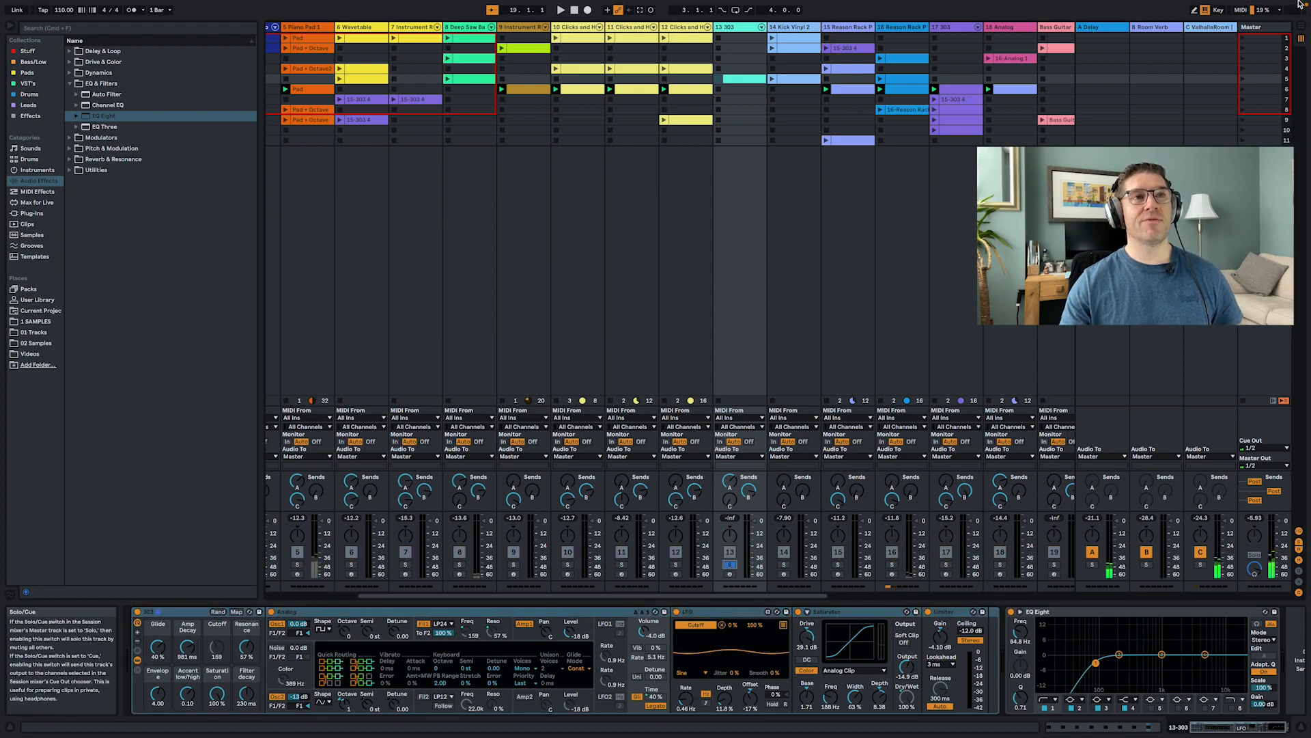
pyautogui.click(1242, 81)
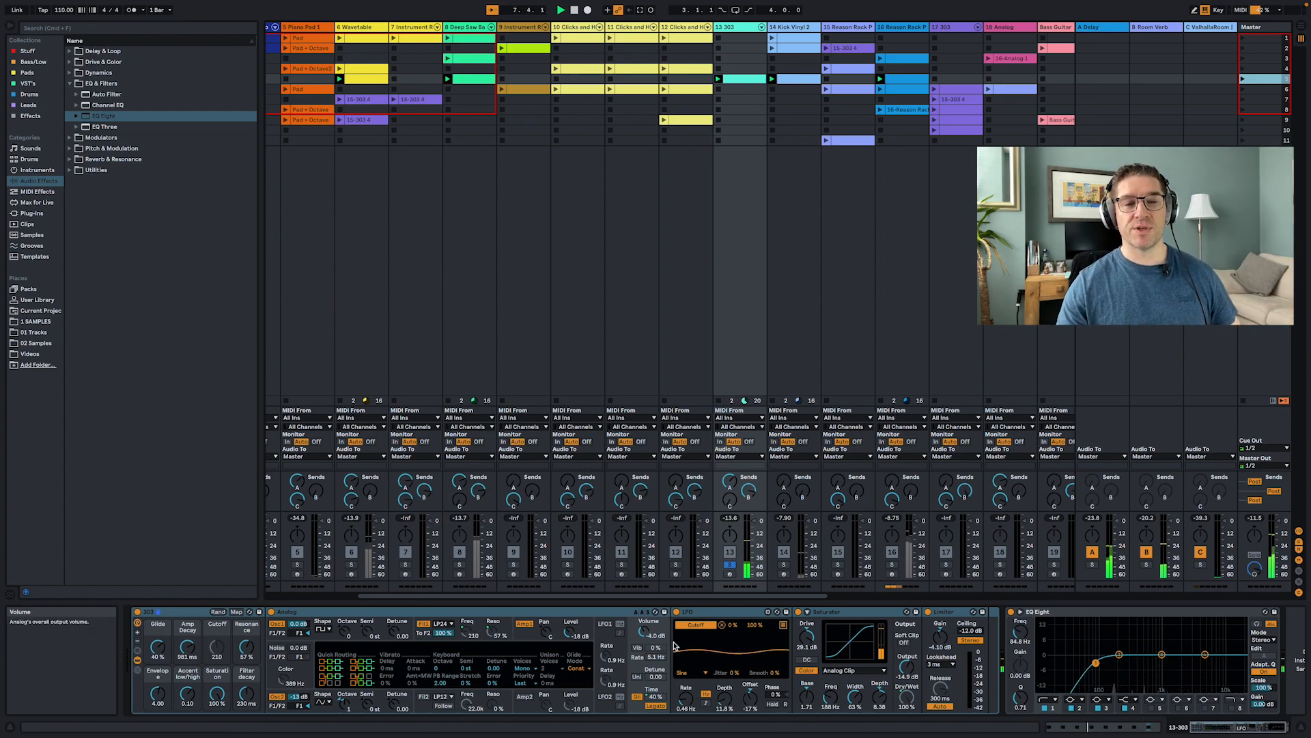
# - Inspect the 303 track's device chain and its clip's notes, then return to the Session mixer
pyautogui.hscroll(2, 678, 649)
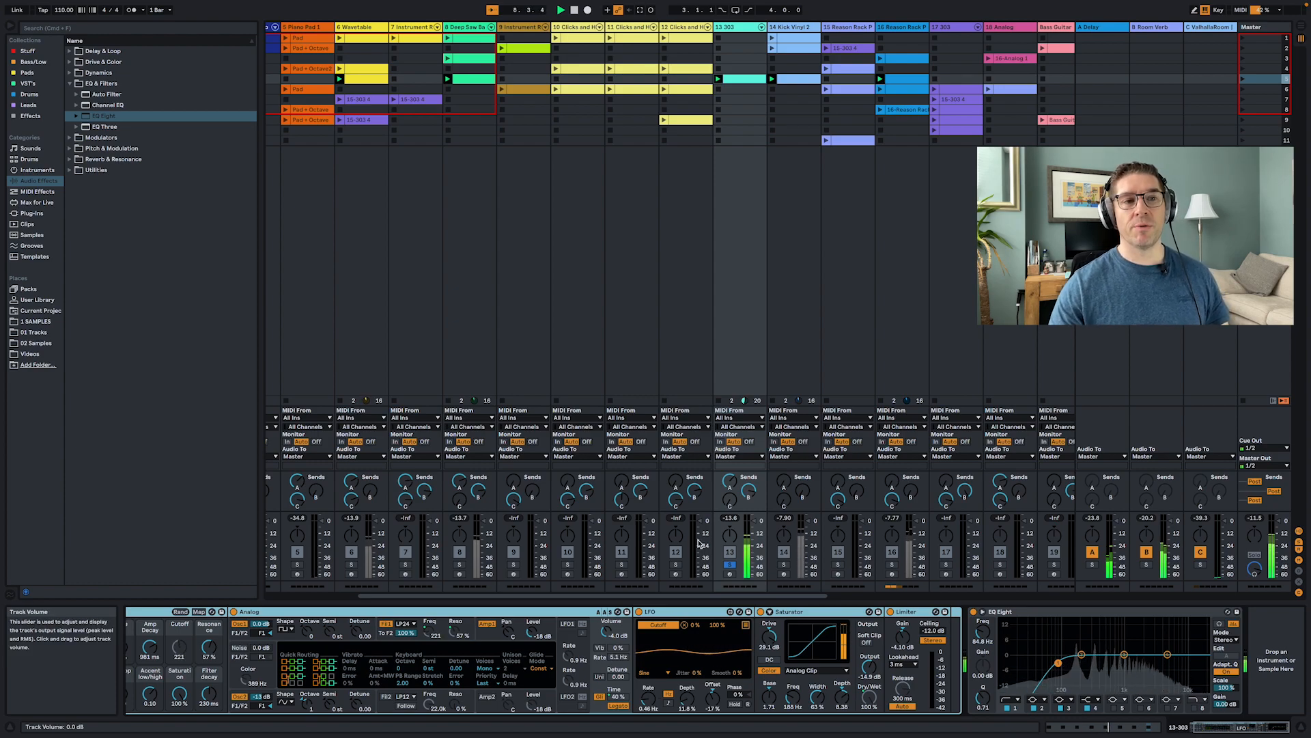
pyautogui.click(741, 79)
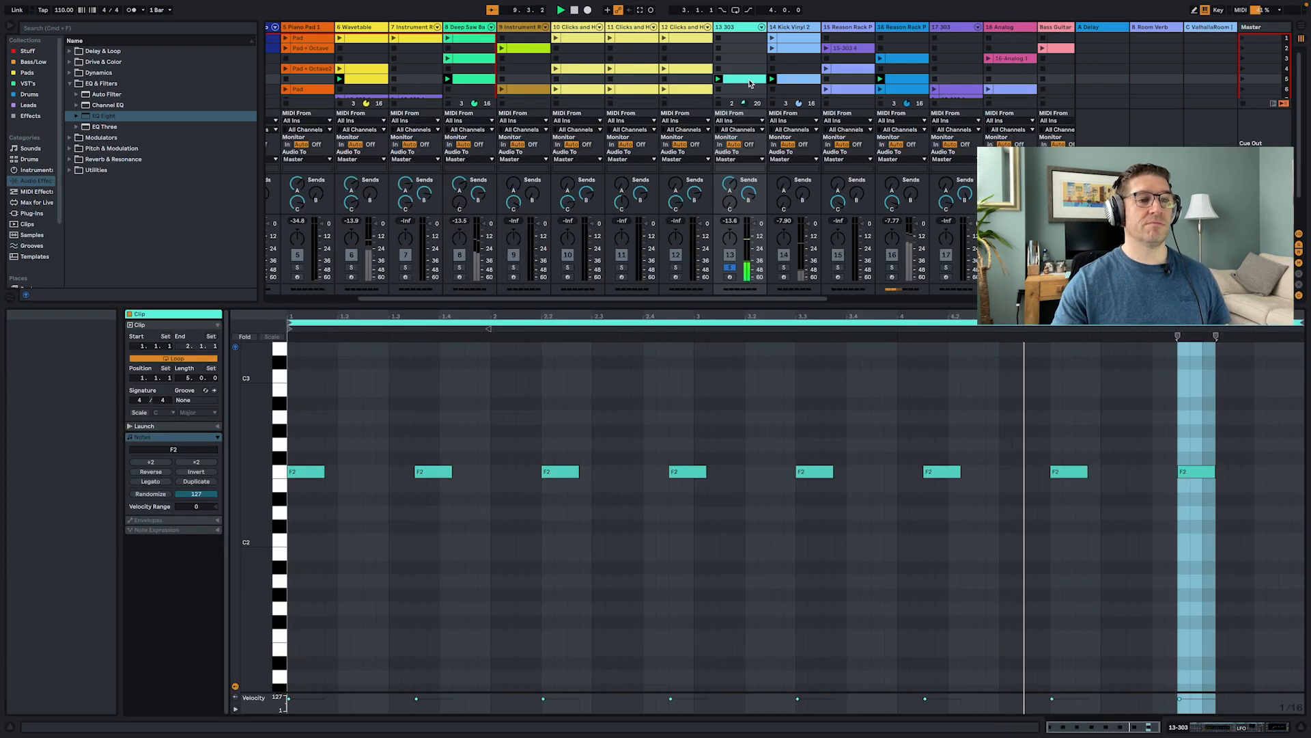
pyautogui.hotkey('shift', 'Tab')
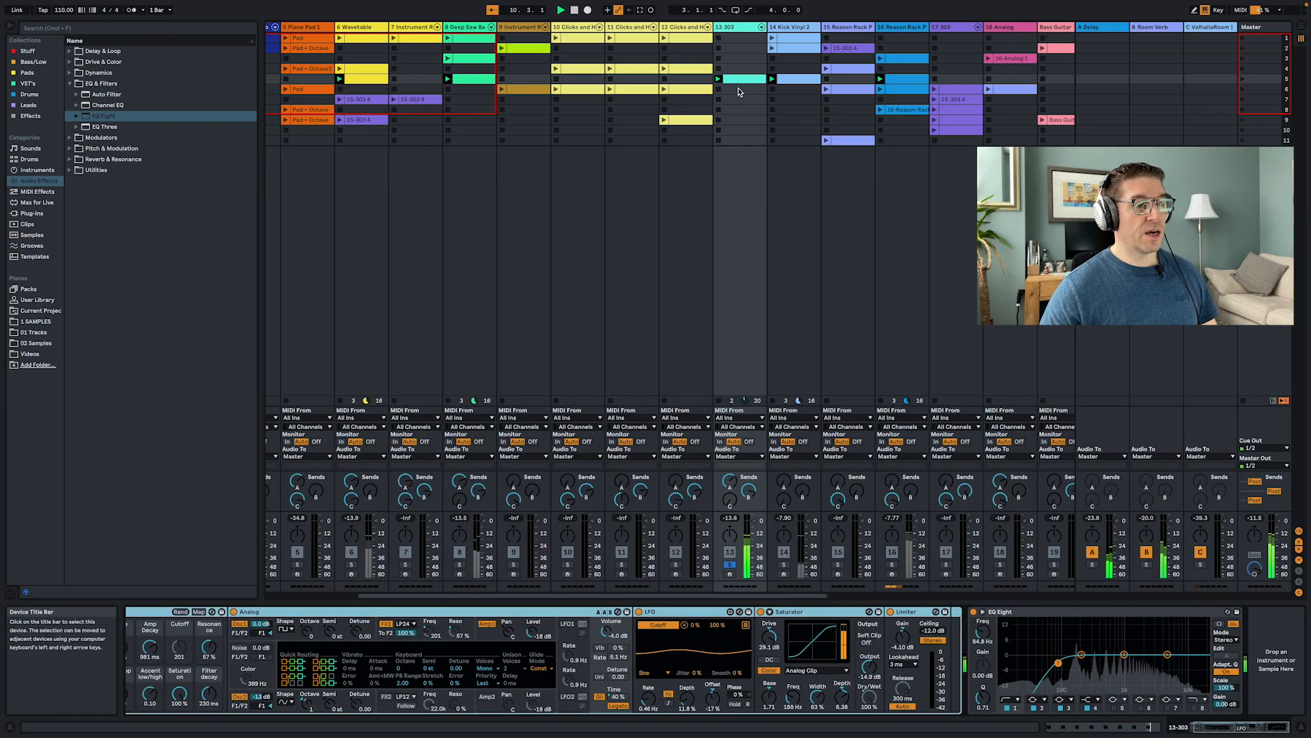
pyautogui.hscroll(-2, 225, 649)
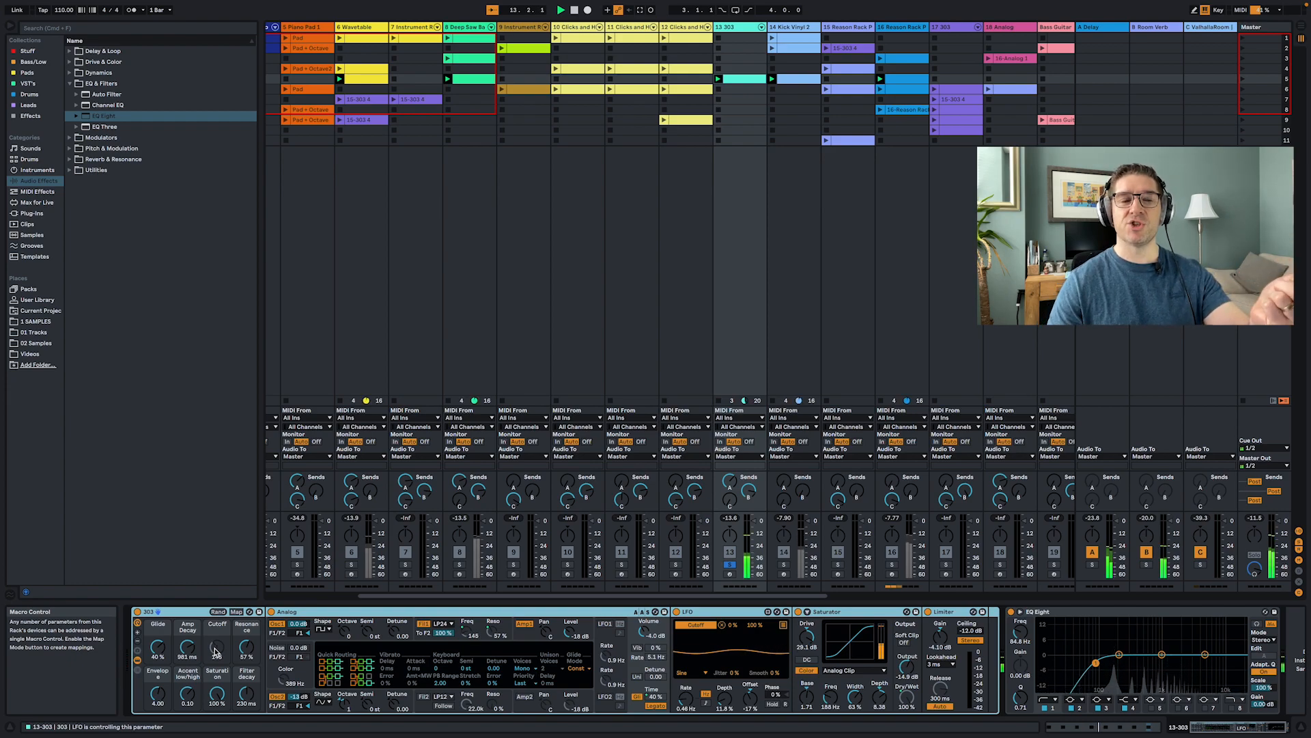
# - Unsolo the 303 track and solo the Kick Vinyl 2 track to show its sampler
pyautogui.click(729, 564)
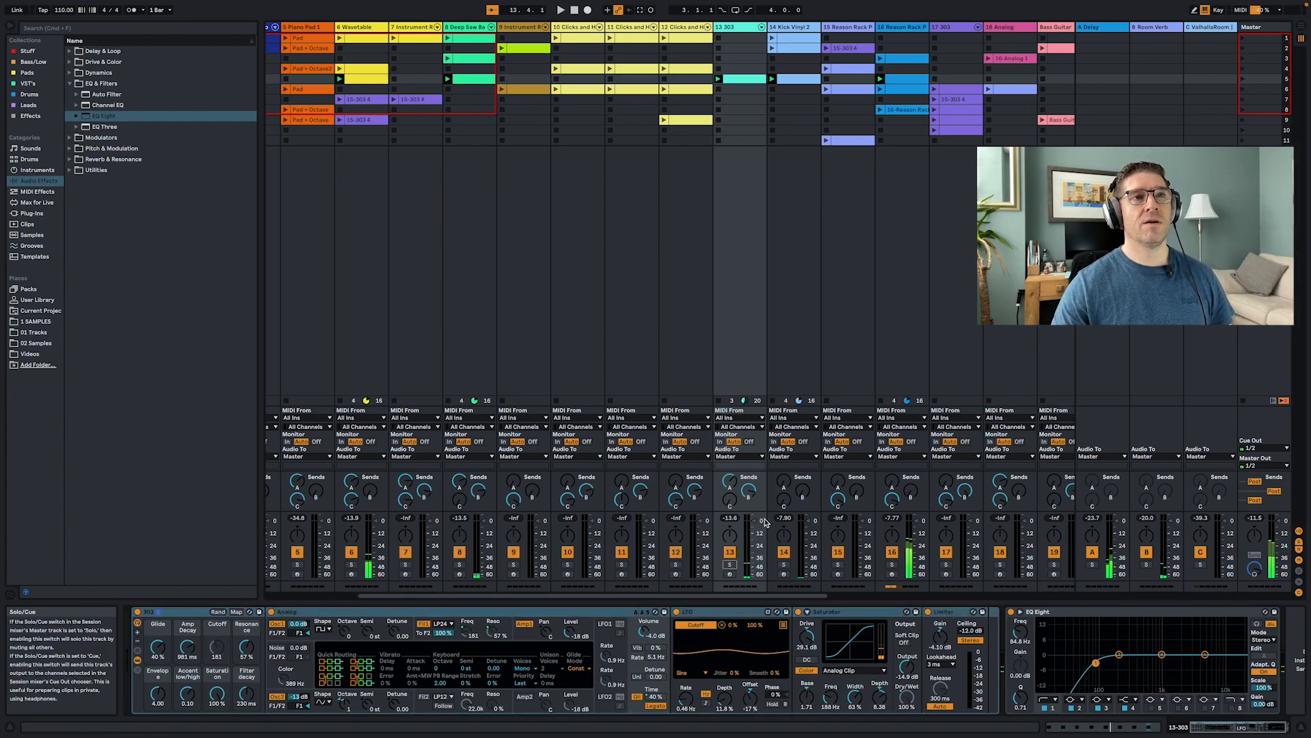
pyautogui.click(783, 564)
pyautogui.click(780, 241)
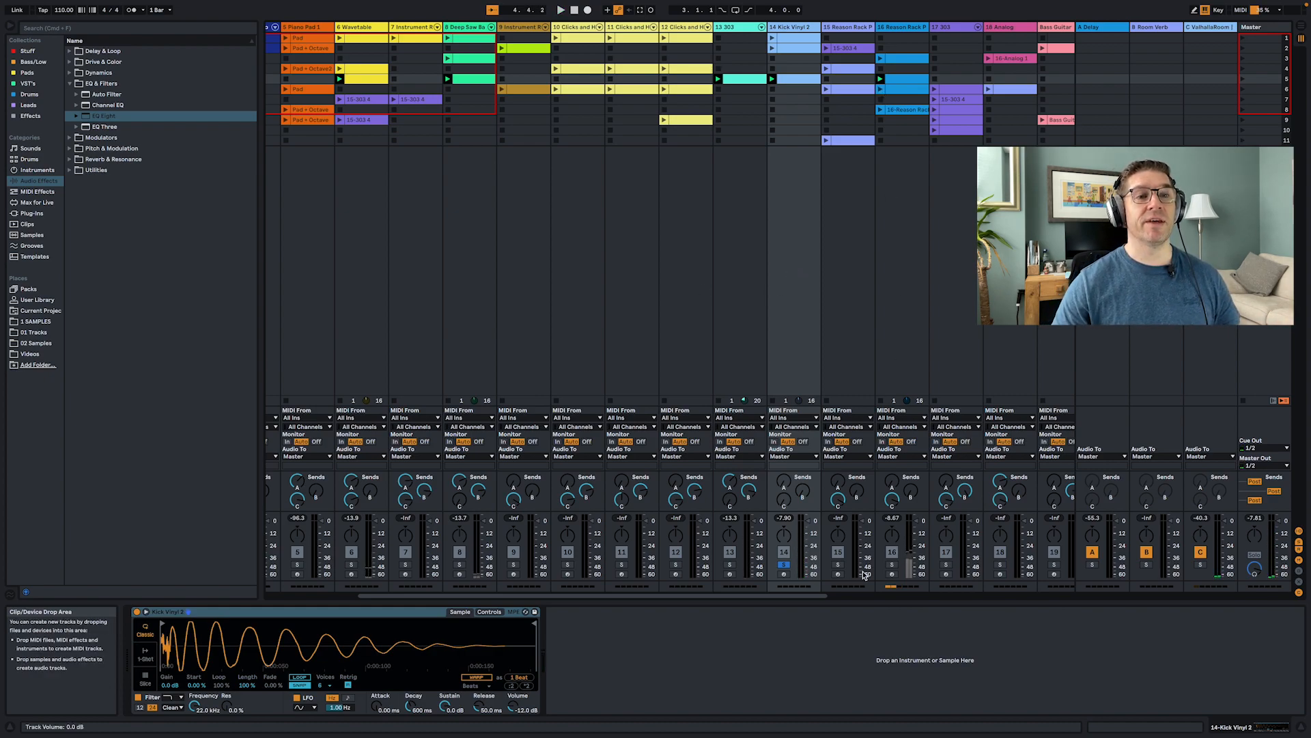
# - Solo the Reason Rack Plugin track and open its plug-in window to browse the Europa rack devices
pyautogui.click(838, 565)
pyautogui.click(825, 334)
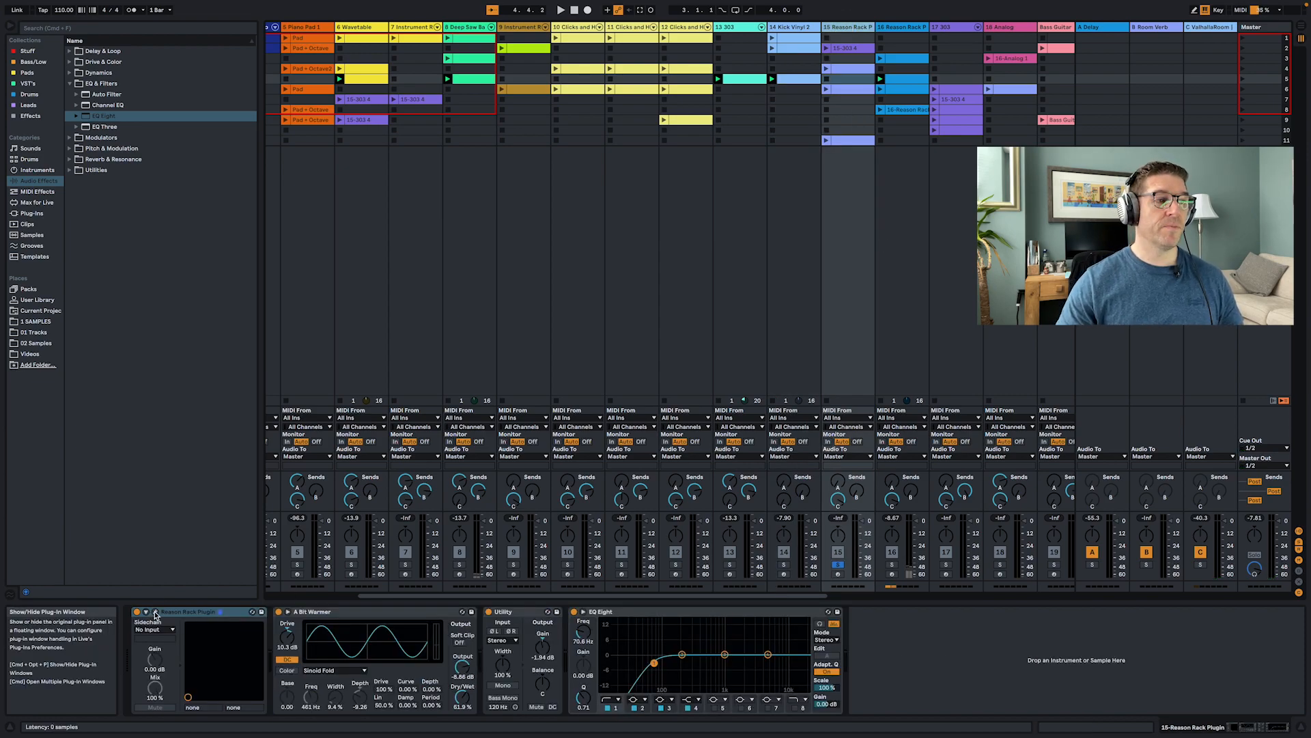
pyautogui.scroll(5, 522, 240)
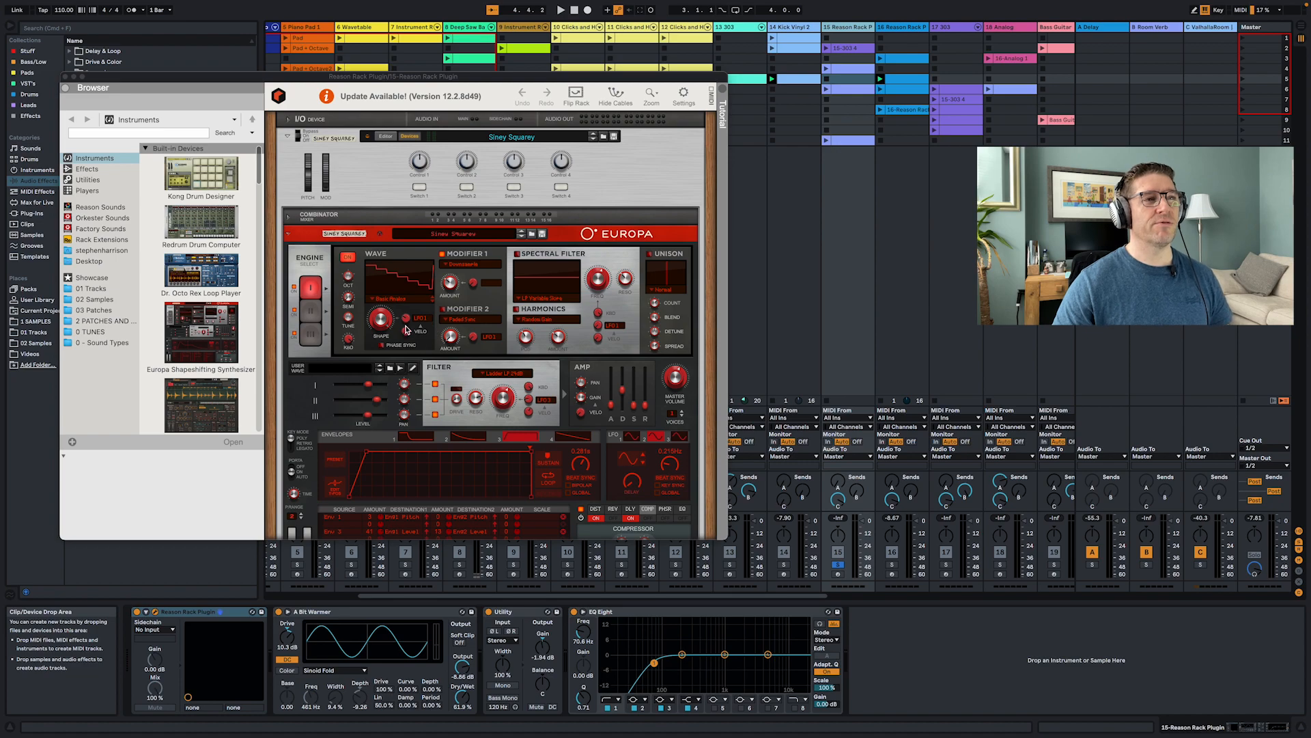
pyautogui.scroll(-5, 414, 320)
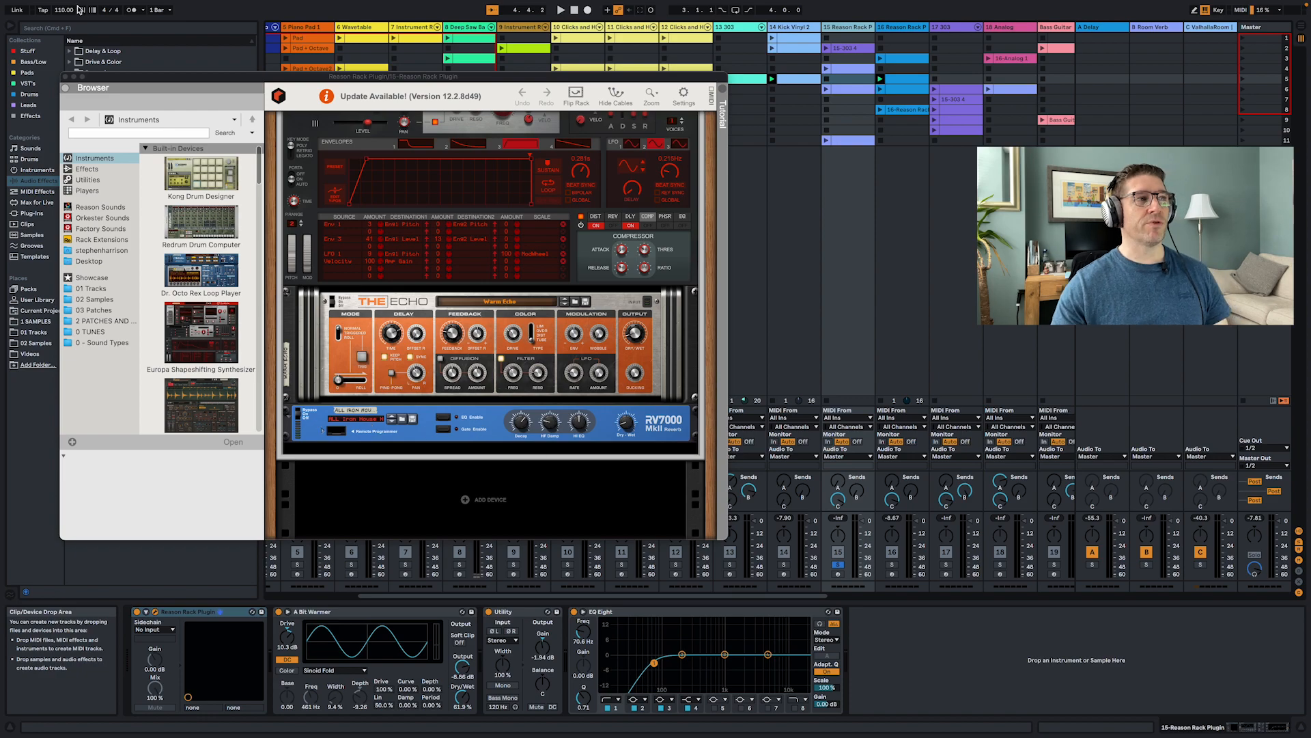
# - Scroll up to the Europa in the Reason Rack plug-in window and select each of its engines in turn
pyautogui.scroll(5, 387, 209)
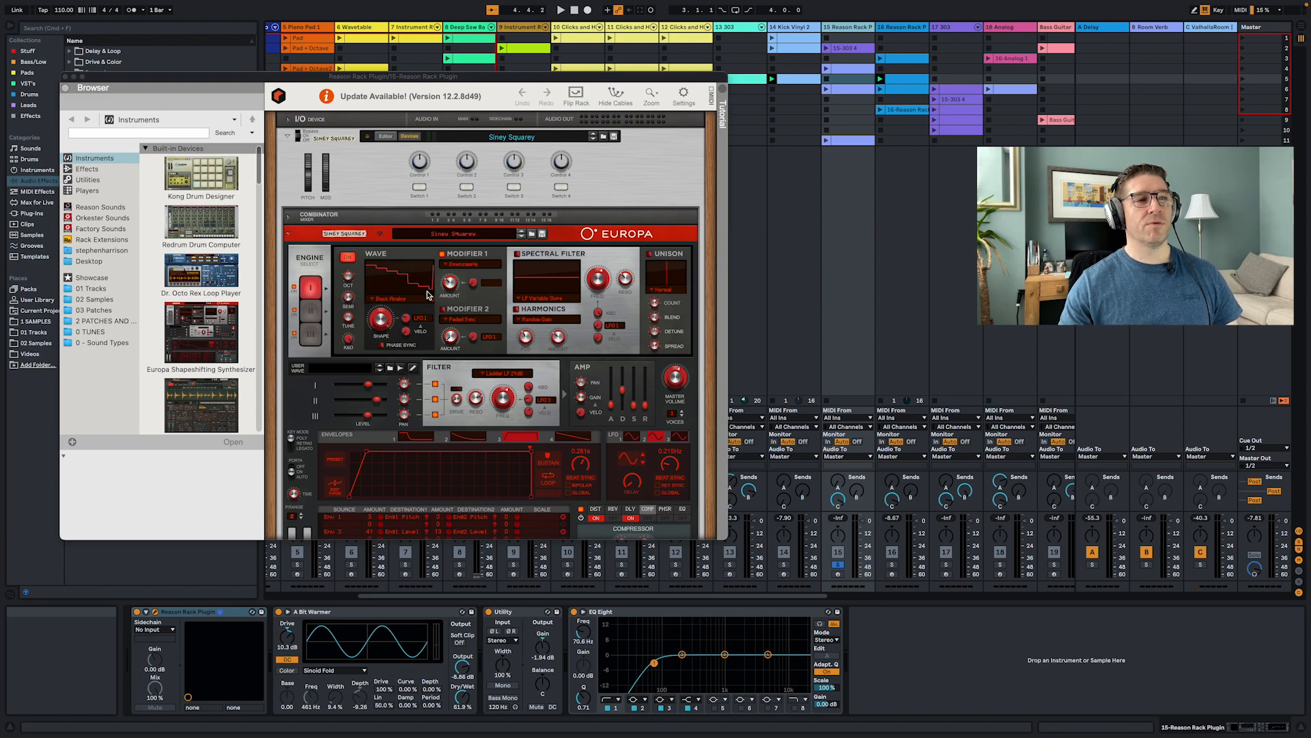
pyautogui.click(310, 310)
pyautogui.click(311, 340)
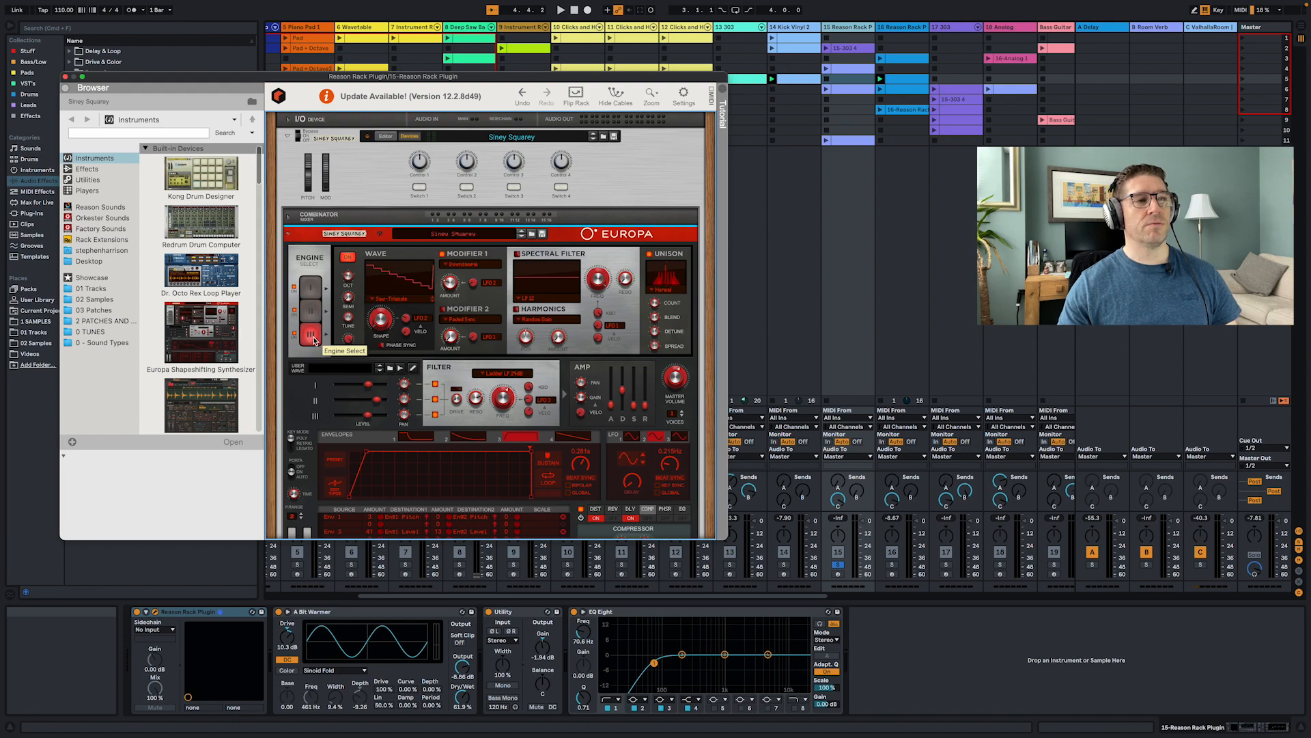
pyautogui.click(312, 318)
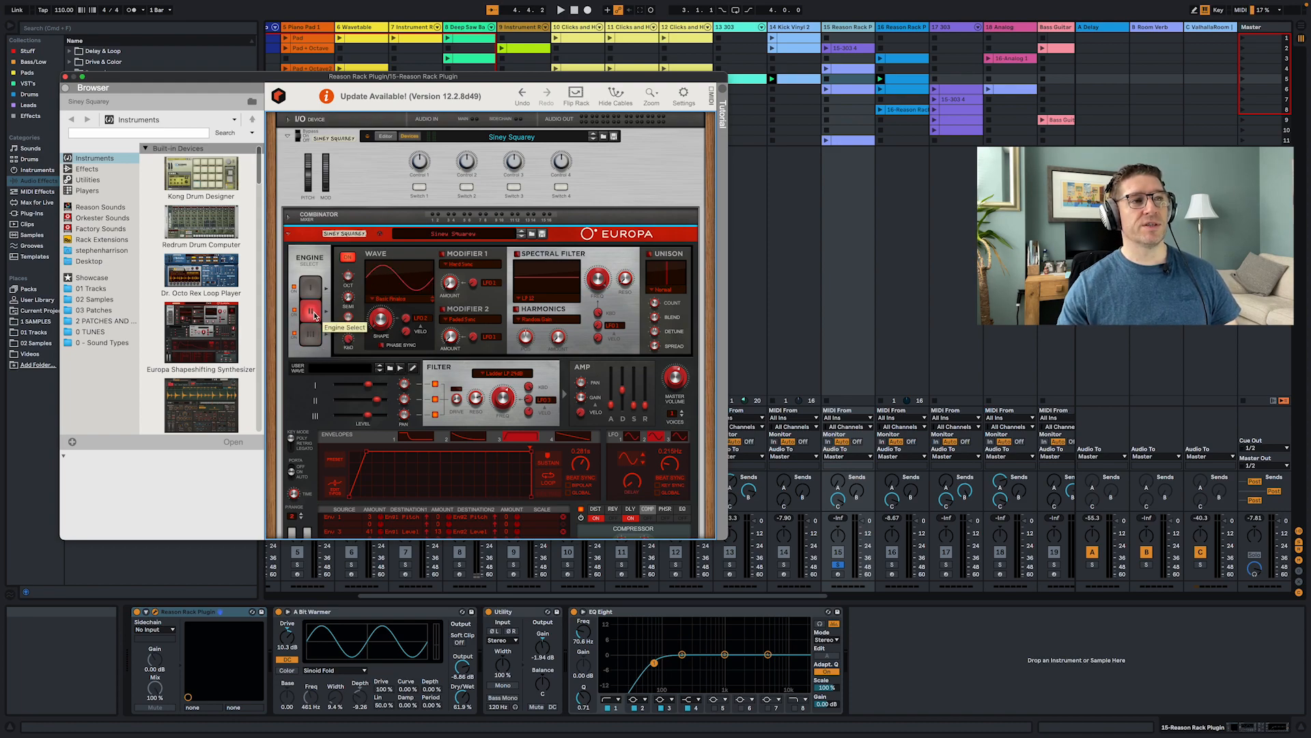
pyautogui.click(313, 335)
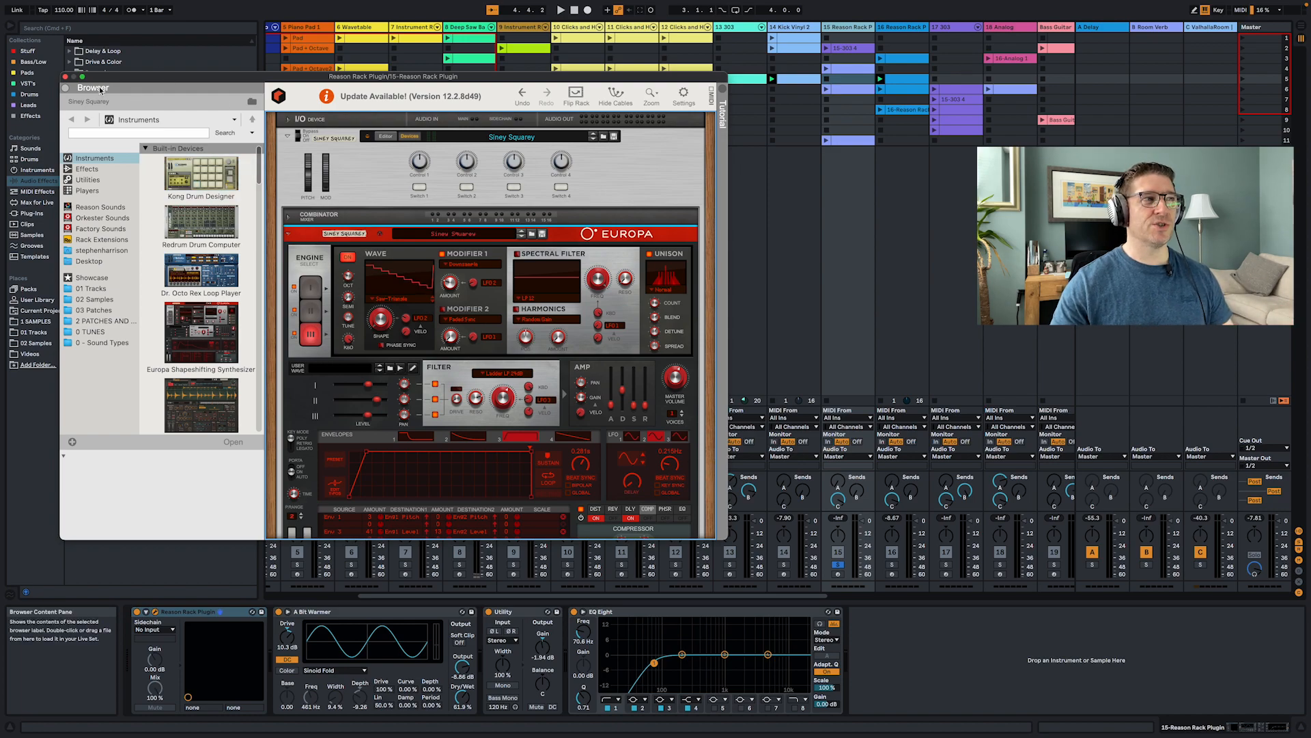
# - Hide the plug-in window and launch the row 2 clip on the 15 Reason Rack Plugin track
pyautogui.press('alt+super+p')
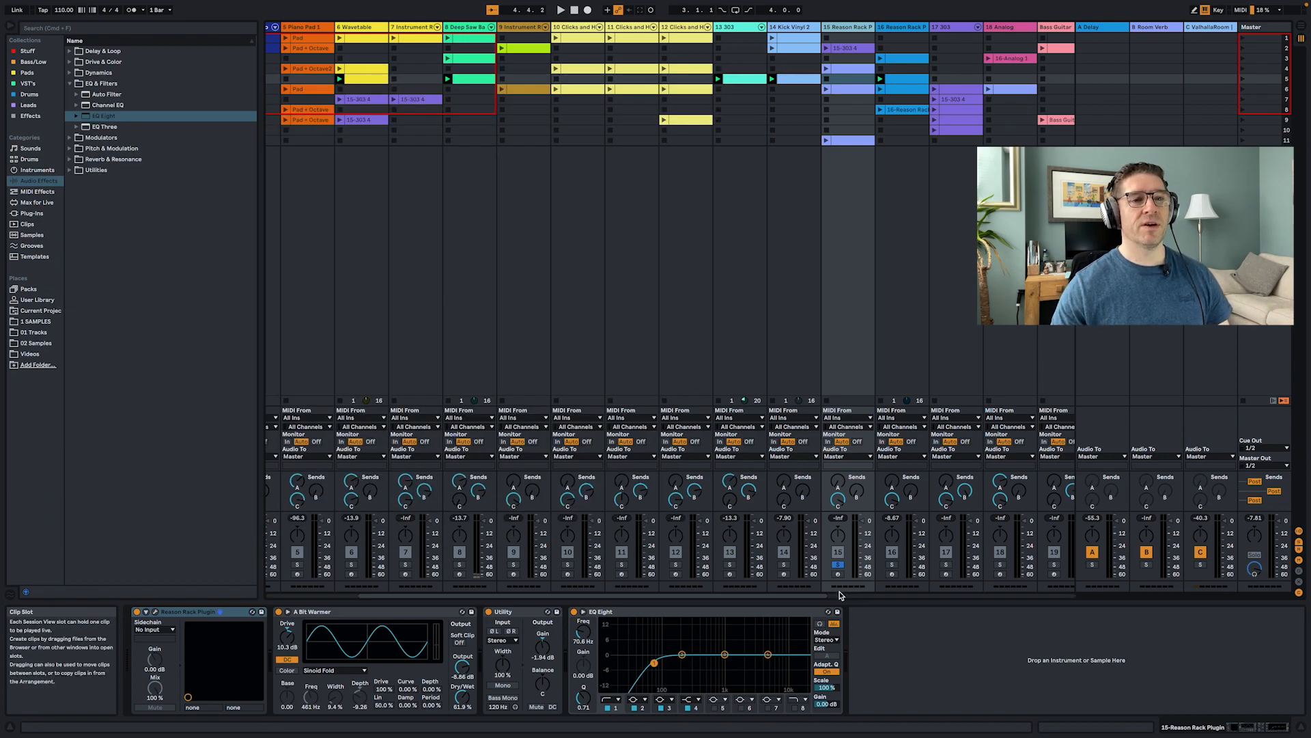
pyautogui.click(826, 49)
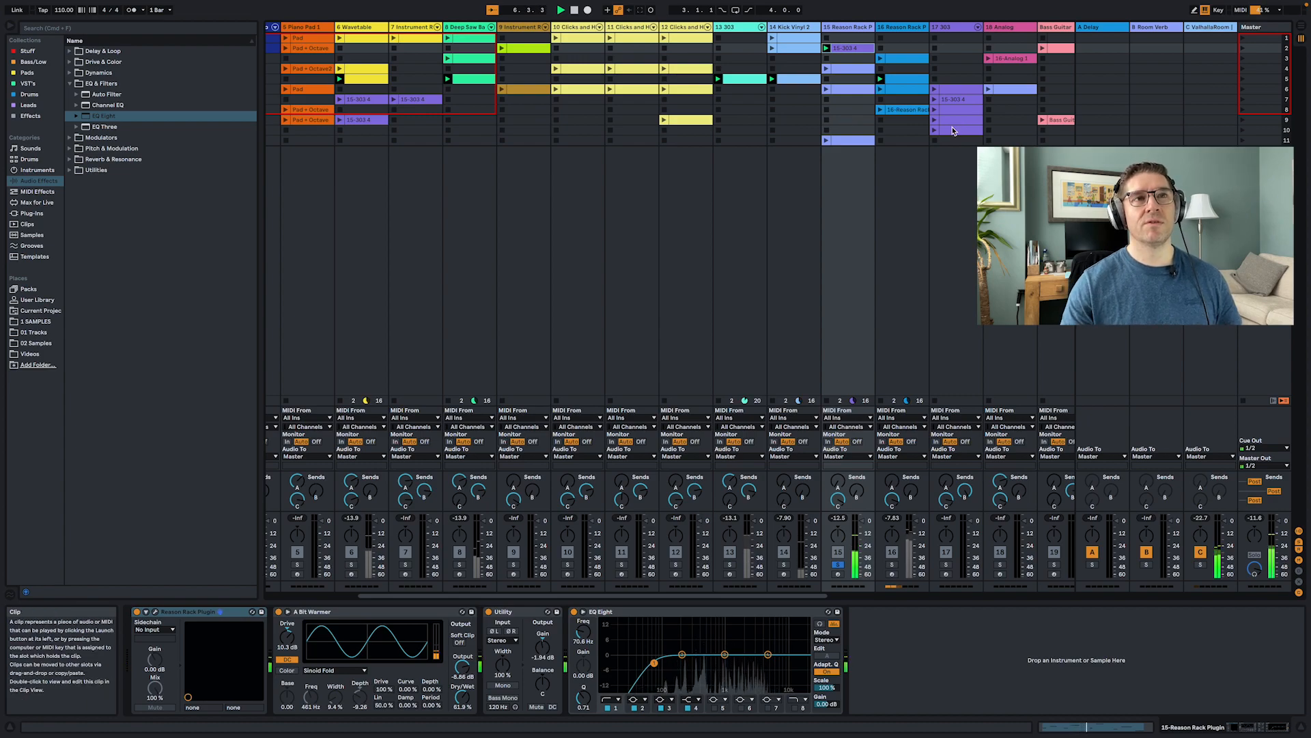
# - Select the 16 Reason Rack Plugin track, restart playback, and switch between its Europa engines
pyautogui.click(901, 581)
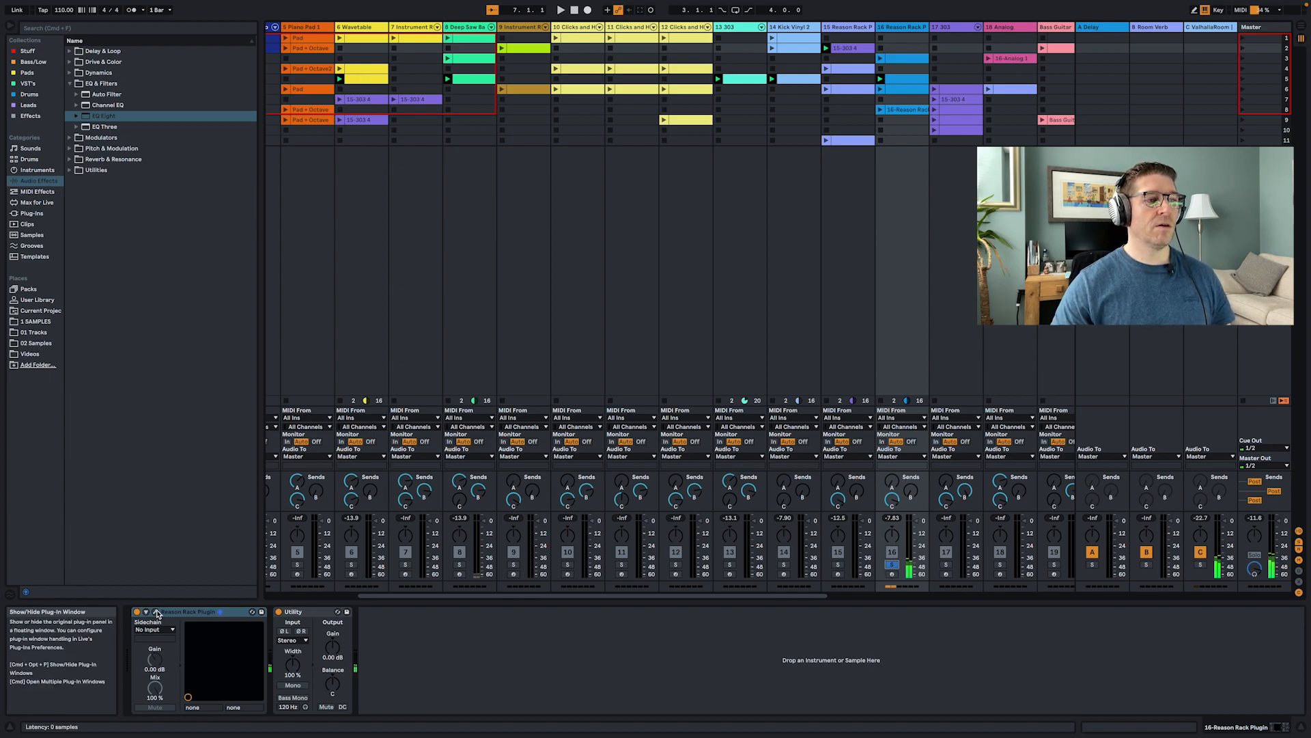
pyautogui.press('space')
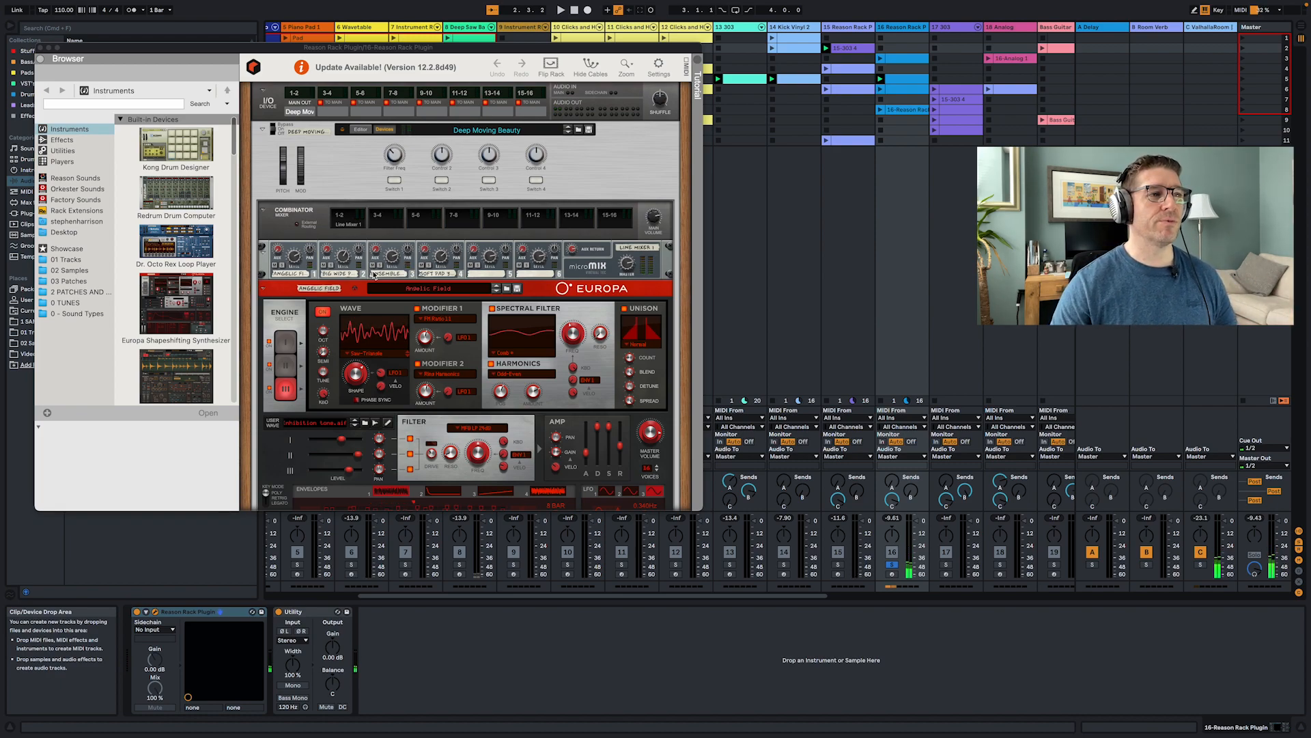
pyautogui.click(291, 346)
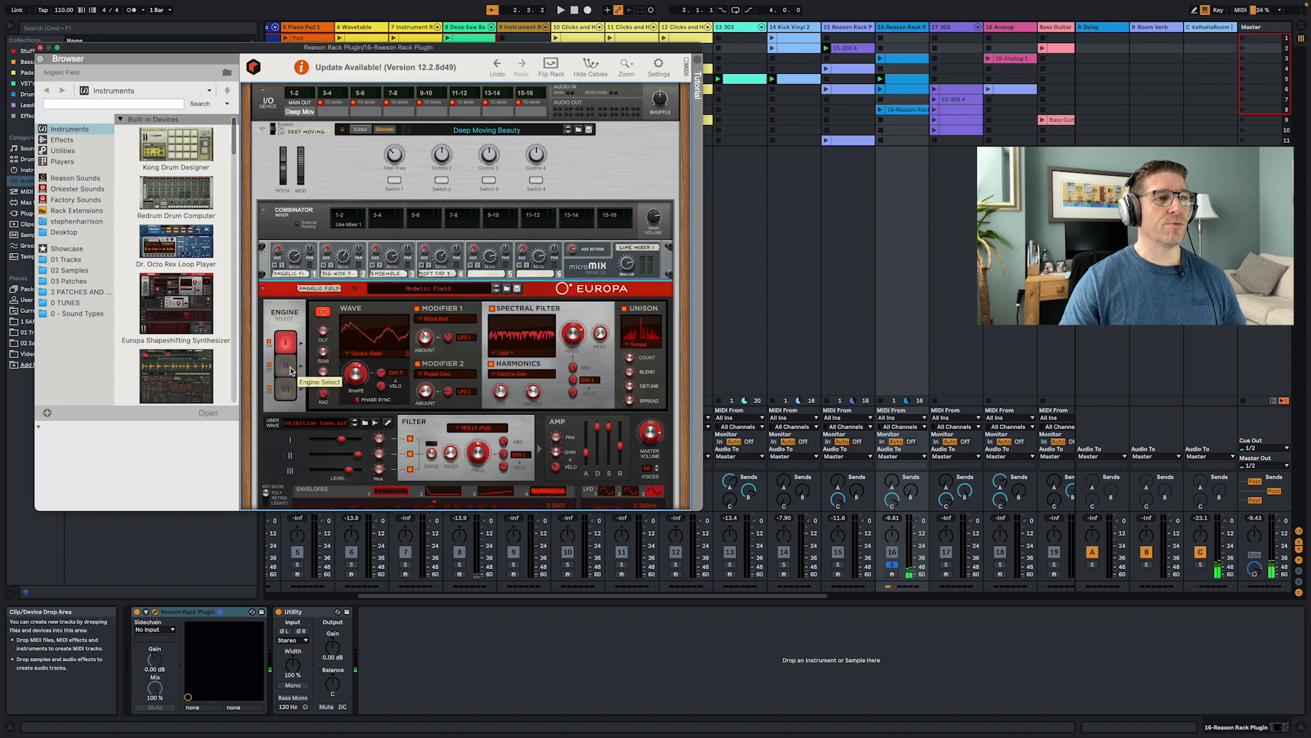
pyautogui.click(292, 371)
pyautogui.click(286, 390)
# - Scroll through the combinator rack to examine its Europa, Parsec and Mono/Poly devices
pyautogui.scroll(-3, 497, 273)
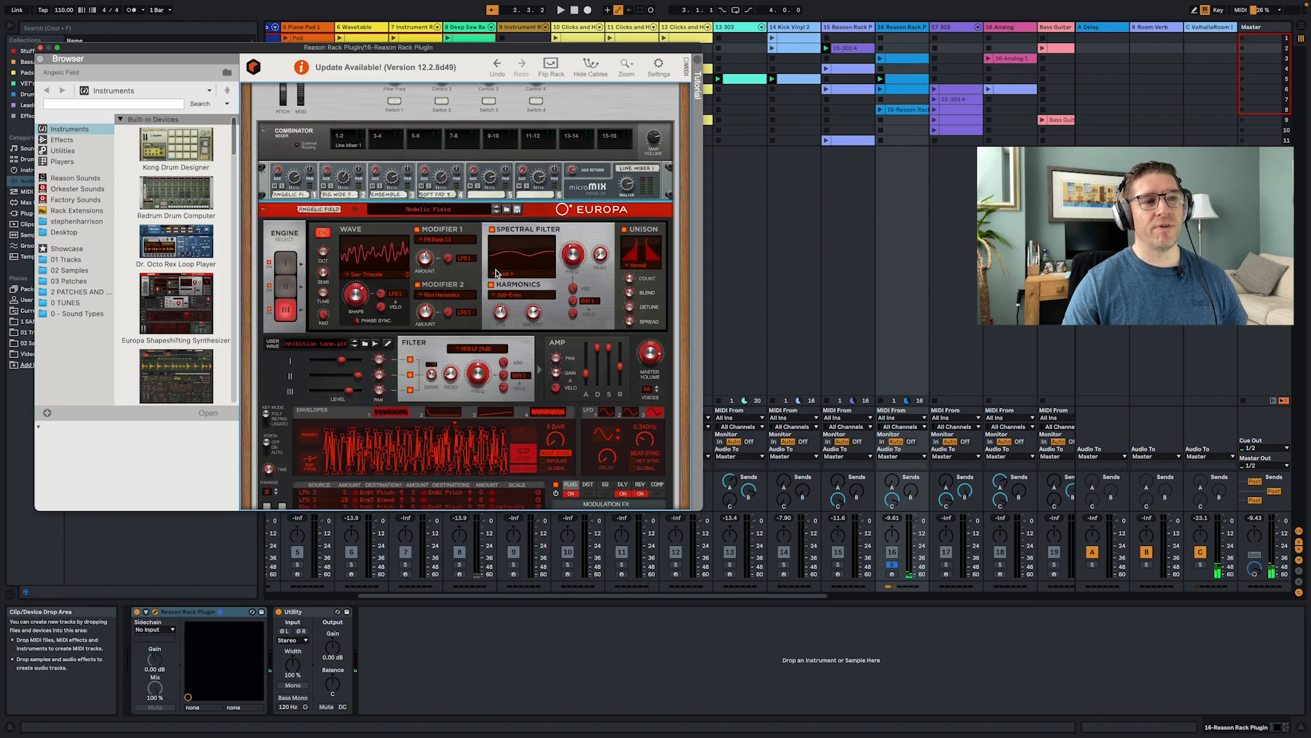
pyautogui.scroll(-10, 498, 273)
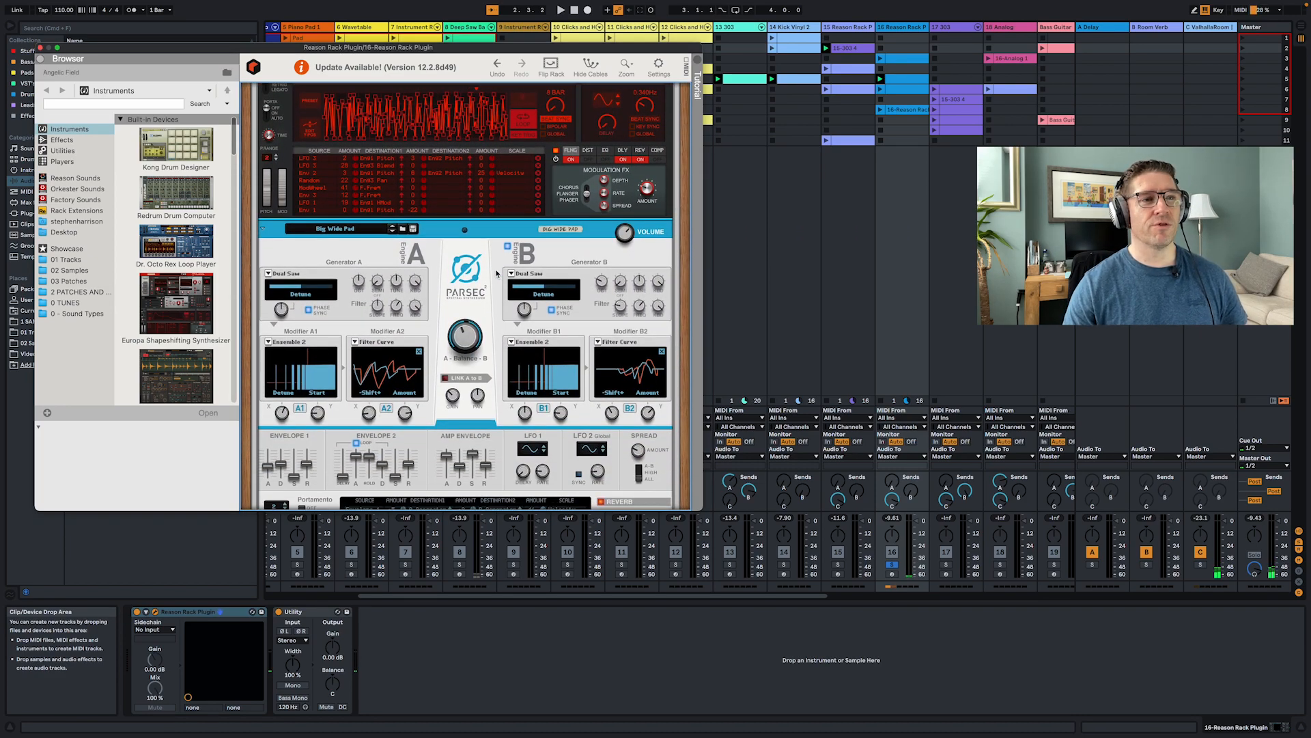
pyautogui.scroll(-3, 468, 279)
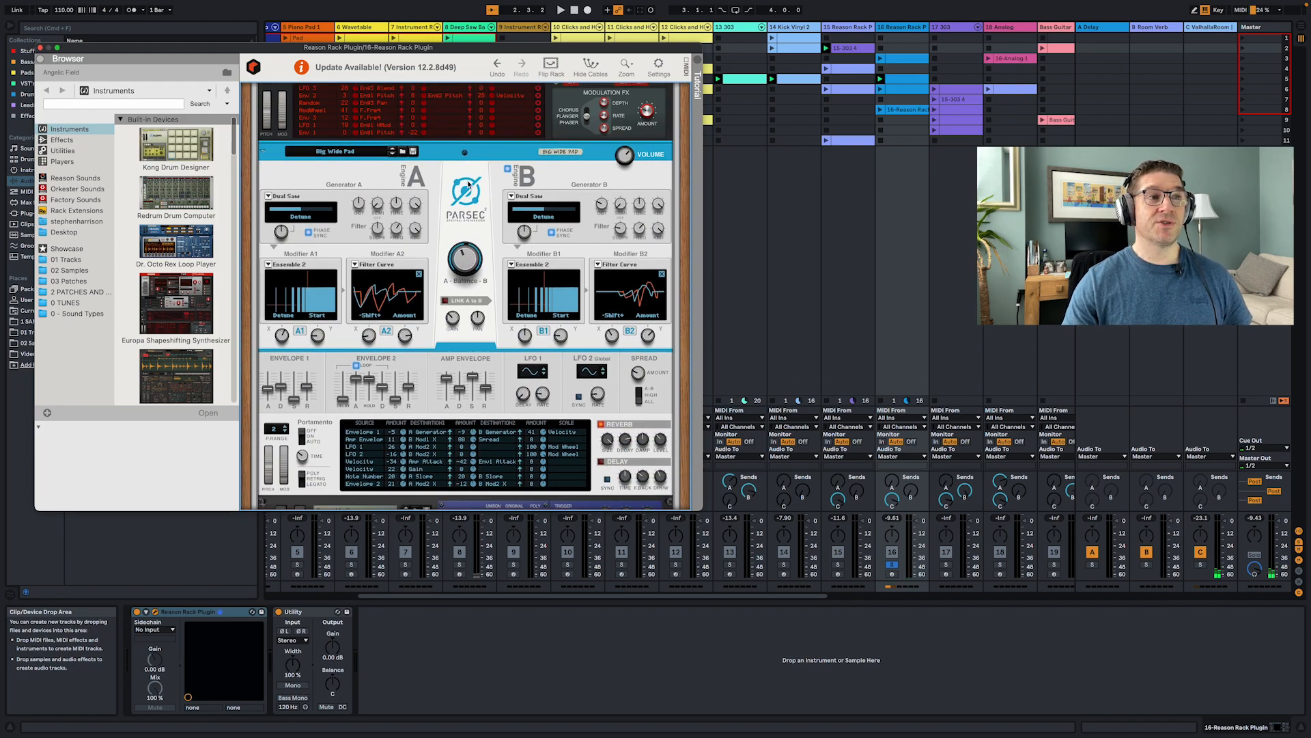
pyautogui.scroll(-13, 468, 183)
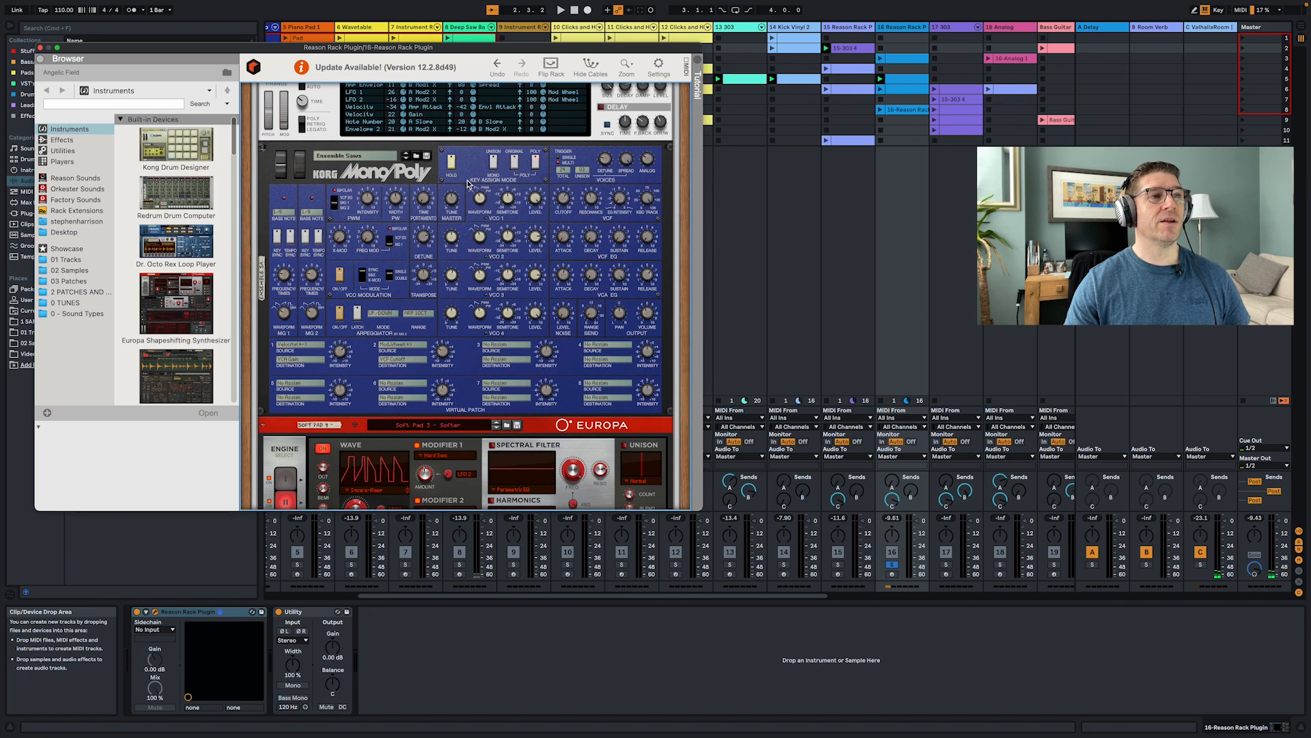
pyautogui.scroll(-8, 458, 213)
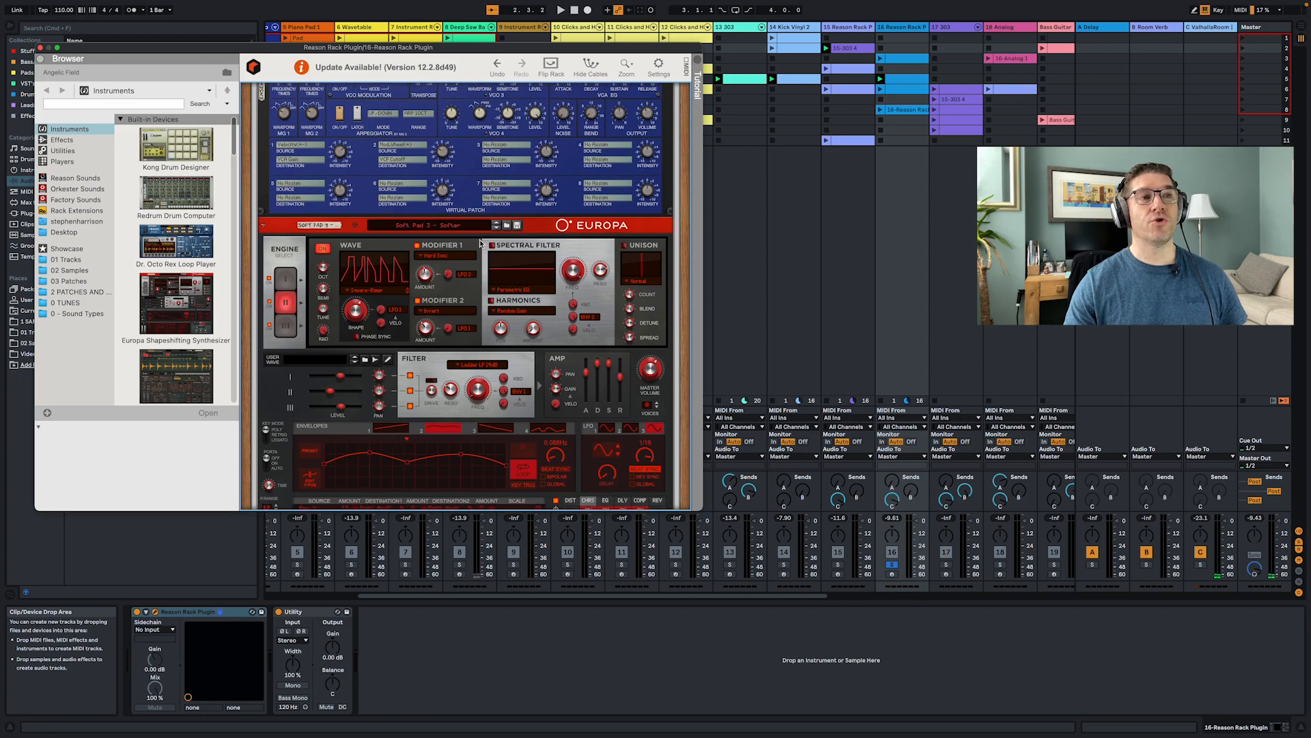
pyautogui.scroll(-8, 480, 243)
pyautogui.scroll(10, 480, 242)
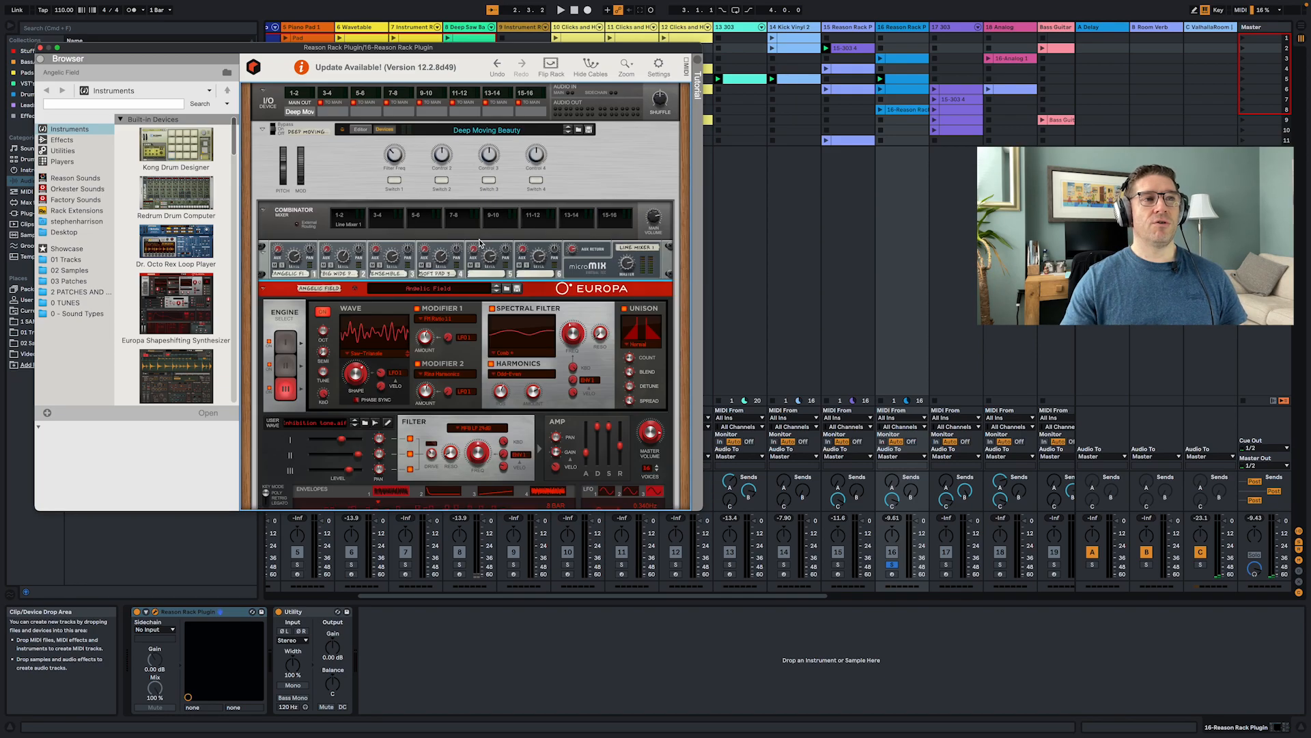
# - Restart playback and solo the combinator's micromix channels one at a time to audition each layer
pyautogui.press('space')
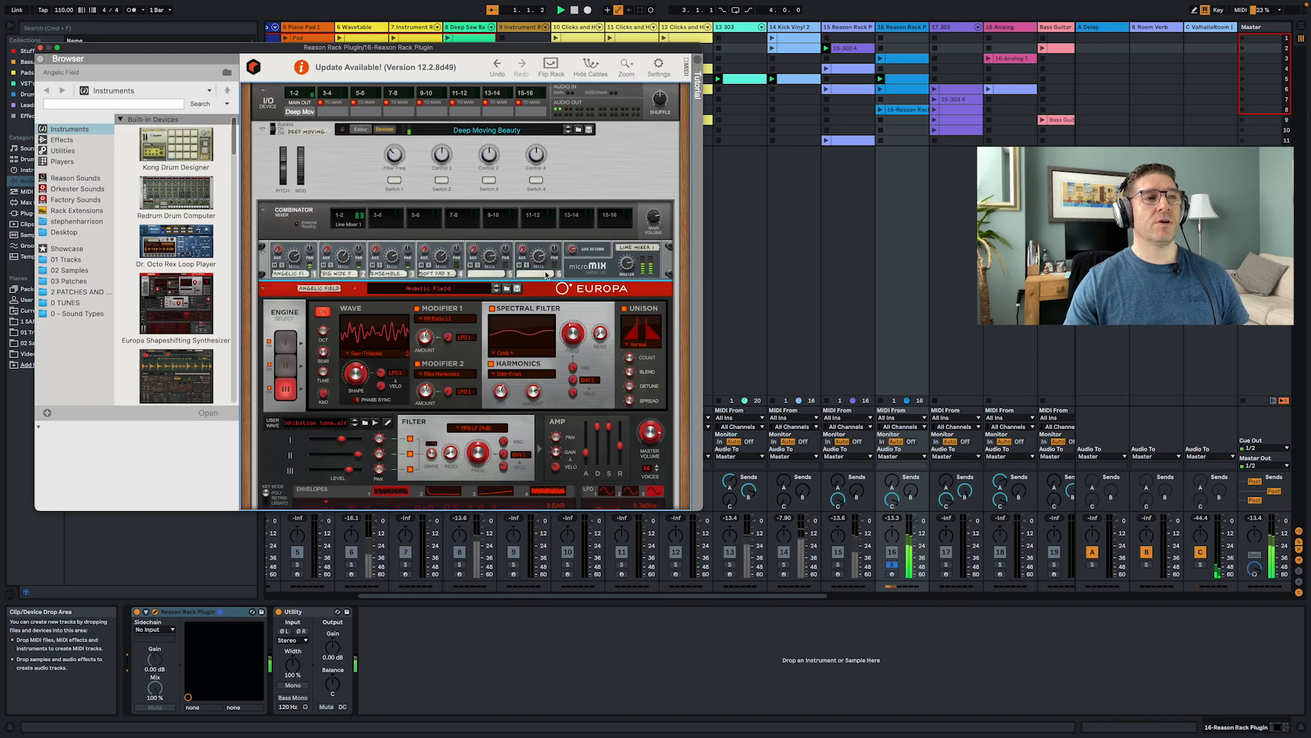
pyautogui.click(283, 268)
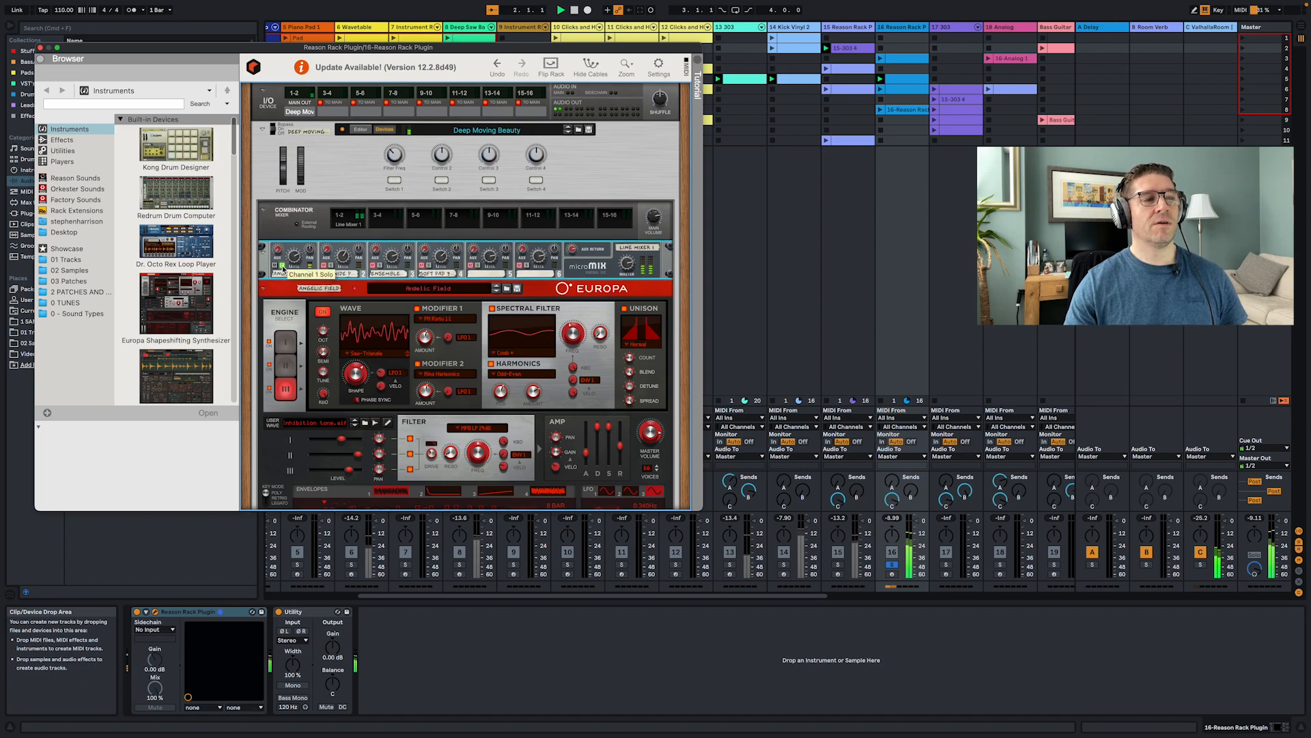
pyautogui.click(283, 268)
pyautogui.click(332, 267)
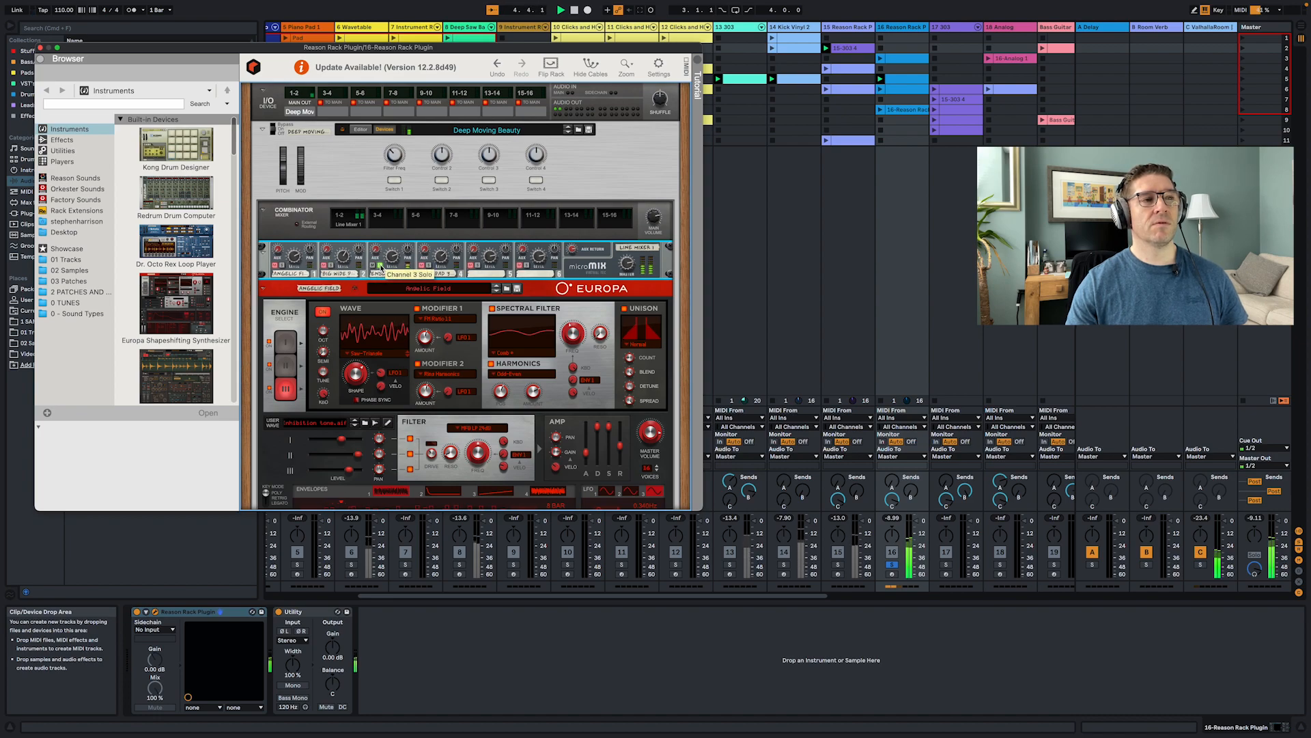
pyautogui.click(380, 266)
pyautogui.click(429, 267)
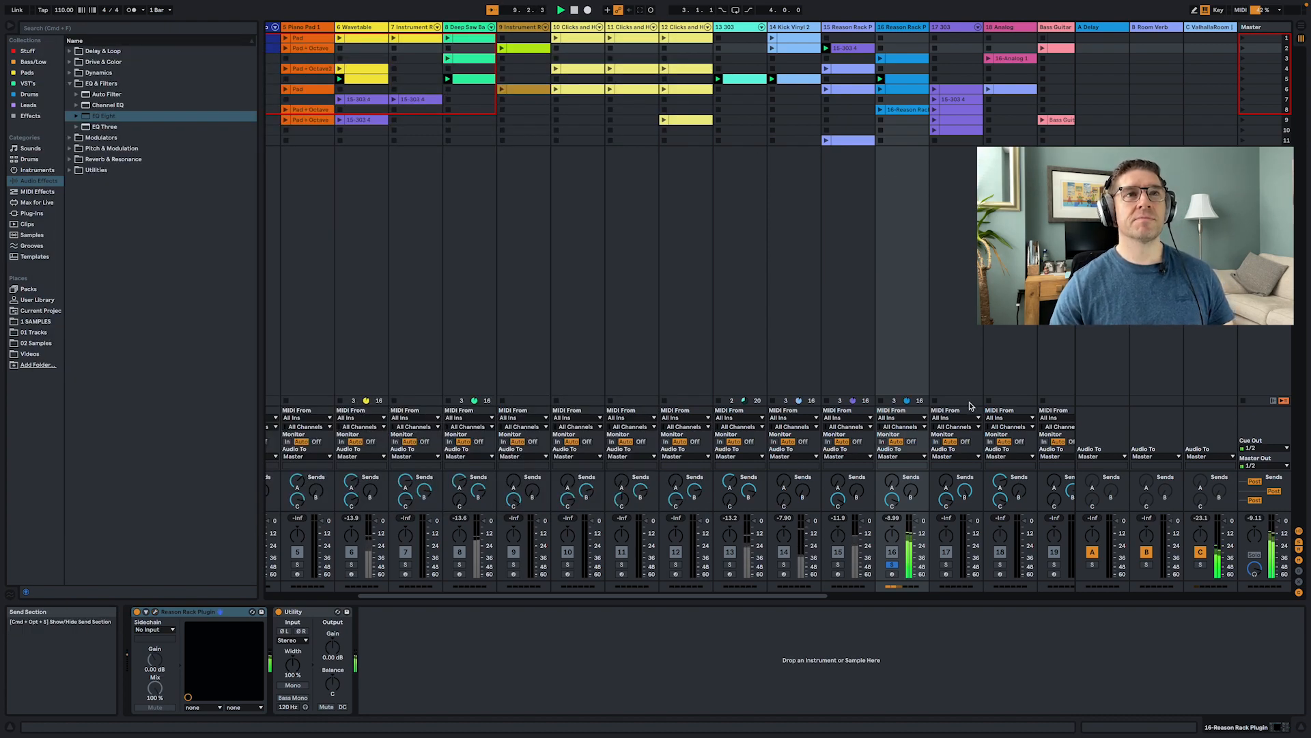
# - Launch the 17 303 track's row 6 clip and solo that track, restarting playback
pyautogui.press('space')
pyautogui.click(932, 90)
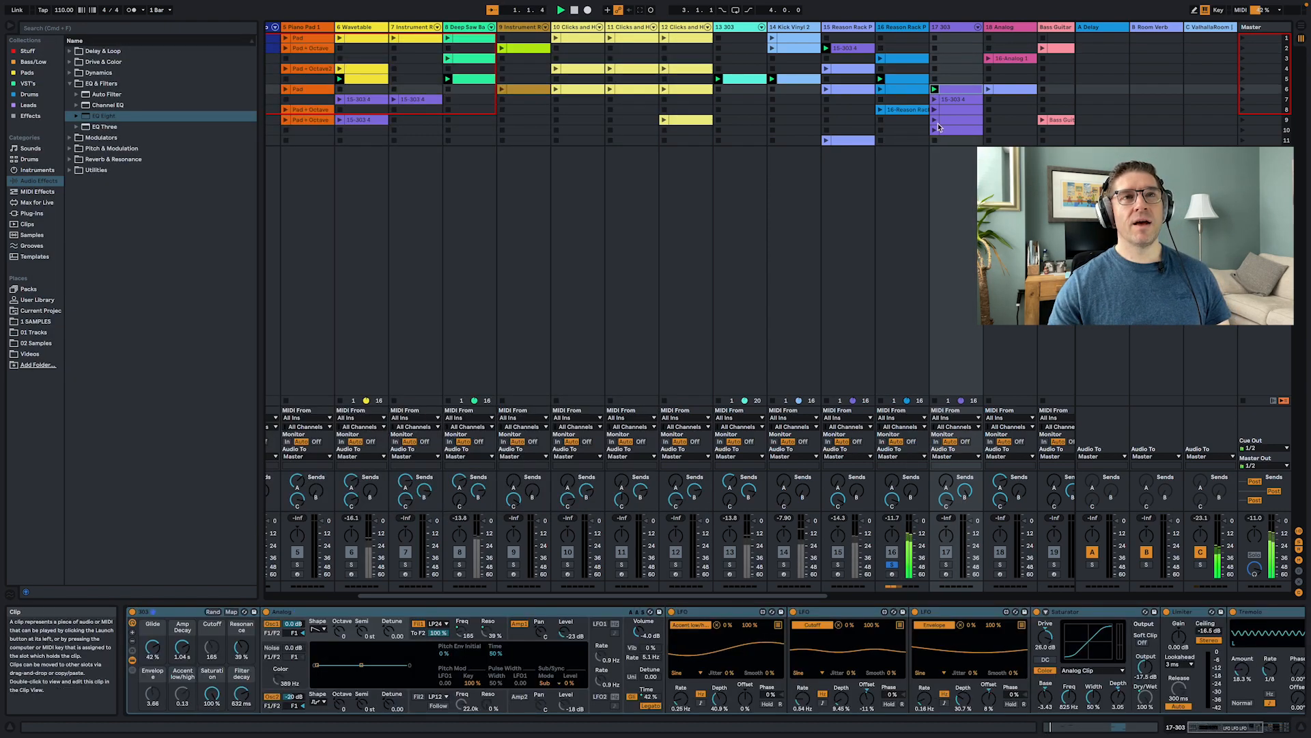
pyautogui.press('space')
pyautogui.click(947, 566)
pyautogui.press('space')
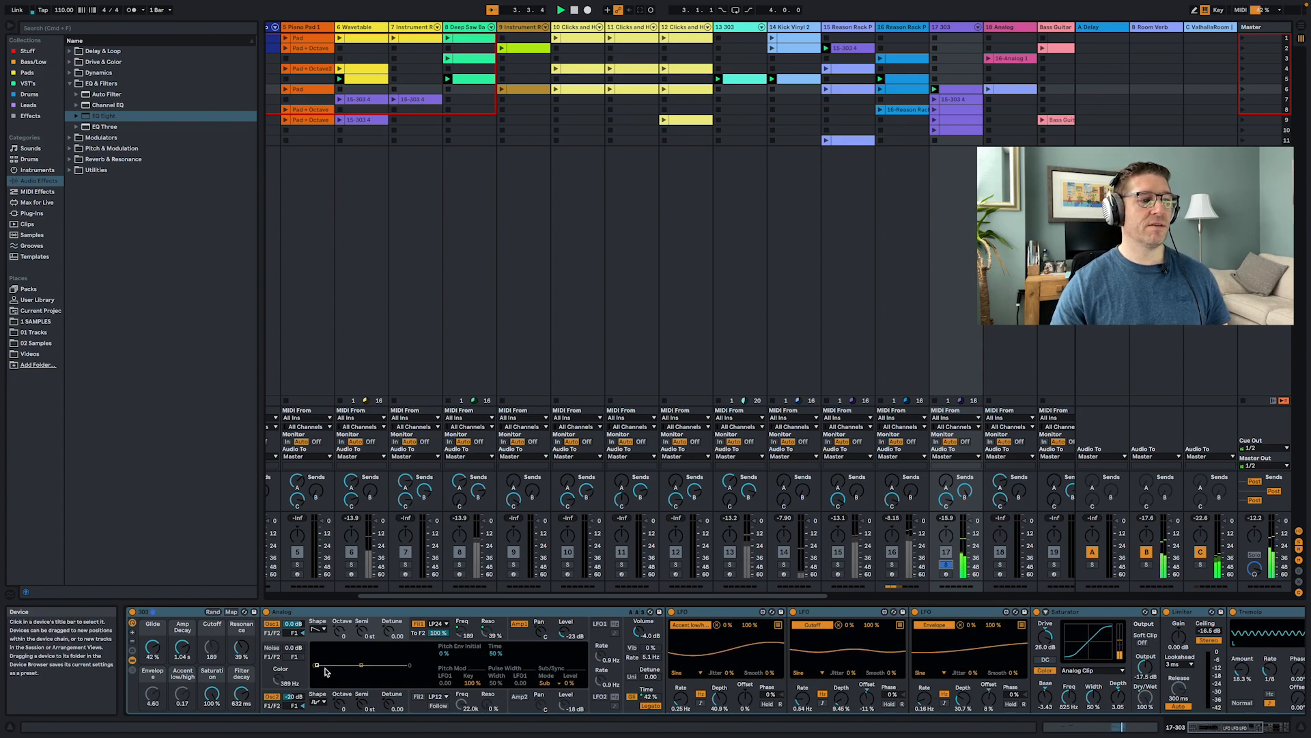
# - Launch the 303 track's row 7 clip and inspect its device chain, selecting the Tremolo and Delay devices
pyautogui.click(175, 612)
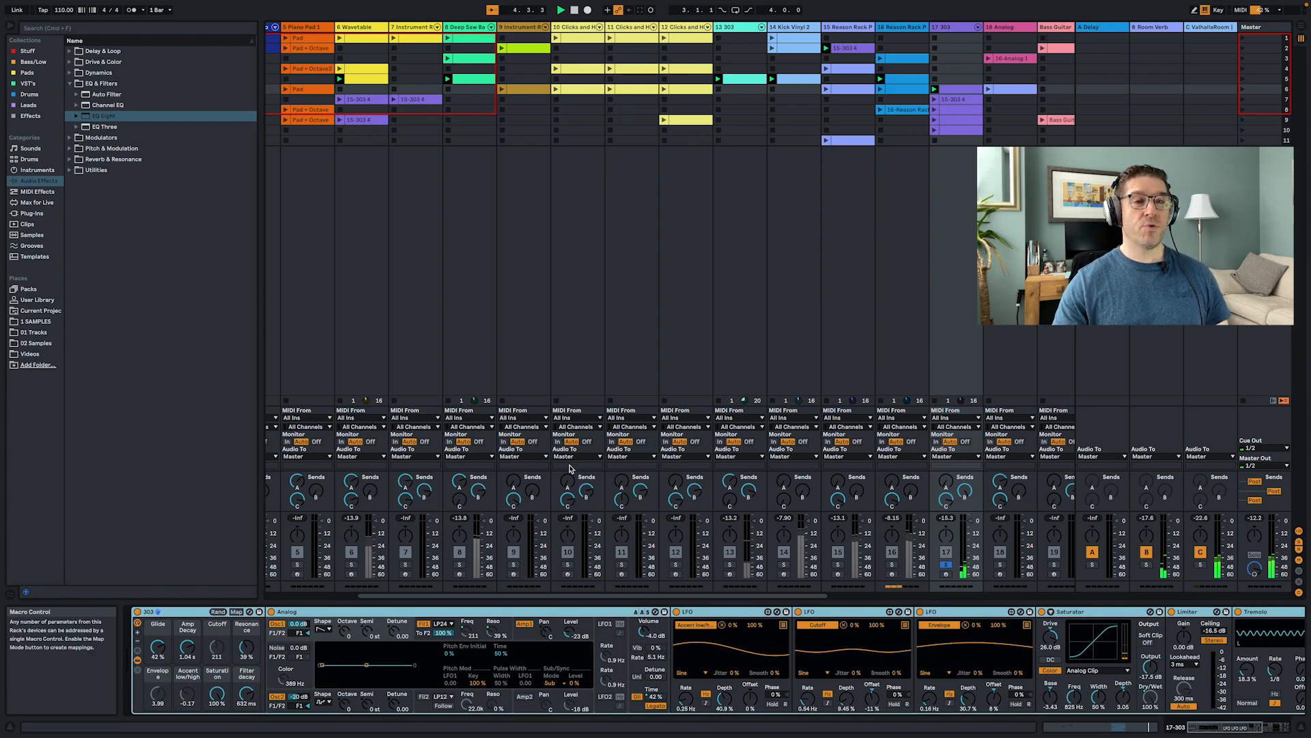
pyautogui.click(935, 99)
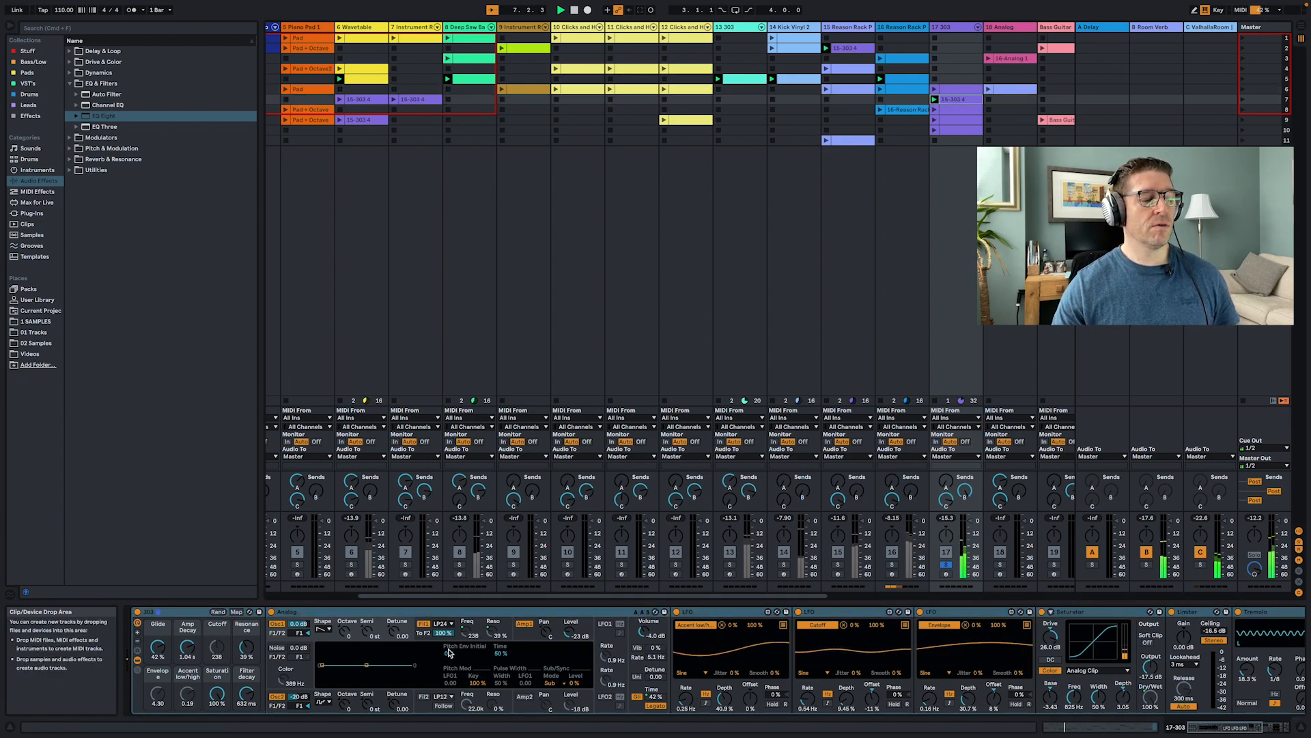
pyautogui.hscroll(10, 564, 670)
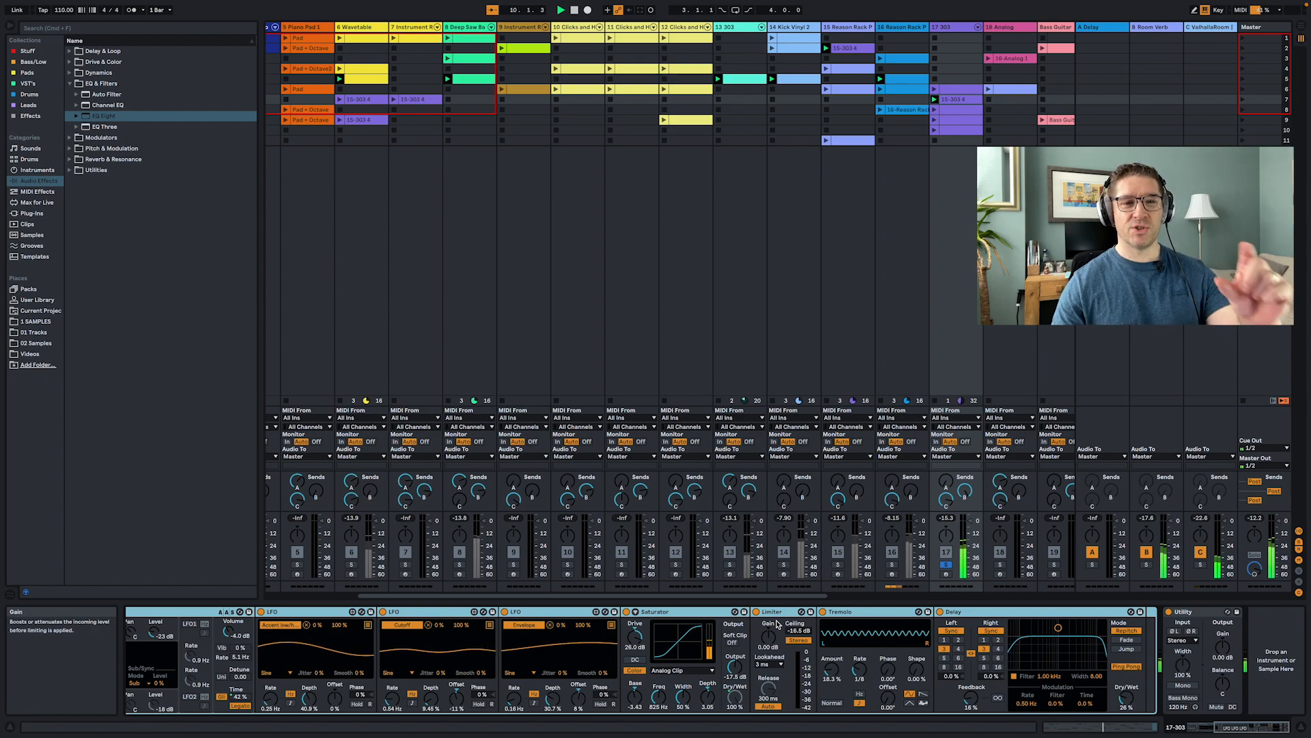
pyautogui.click(864, 618)
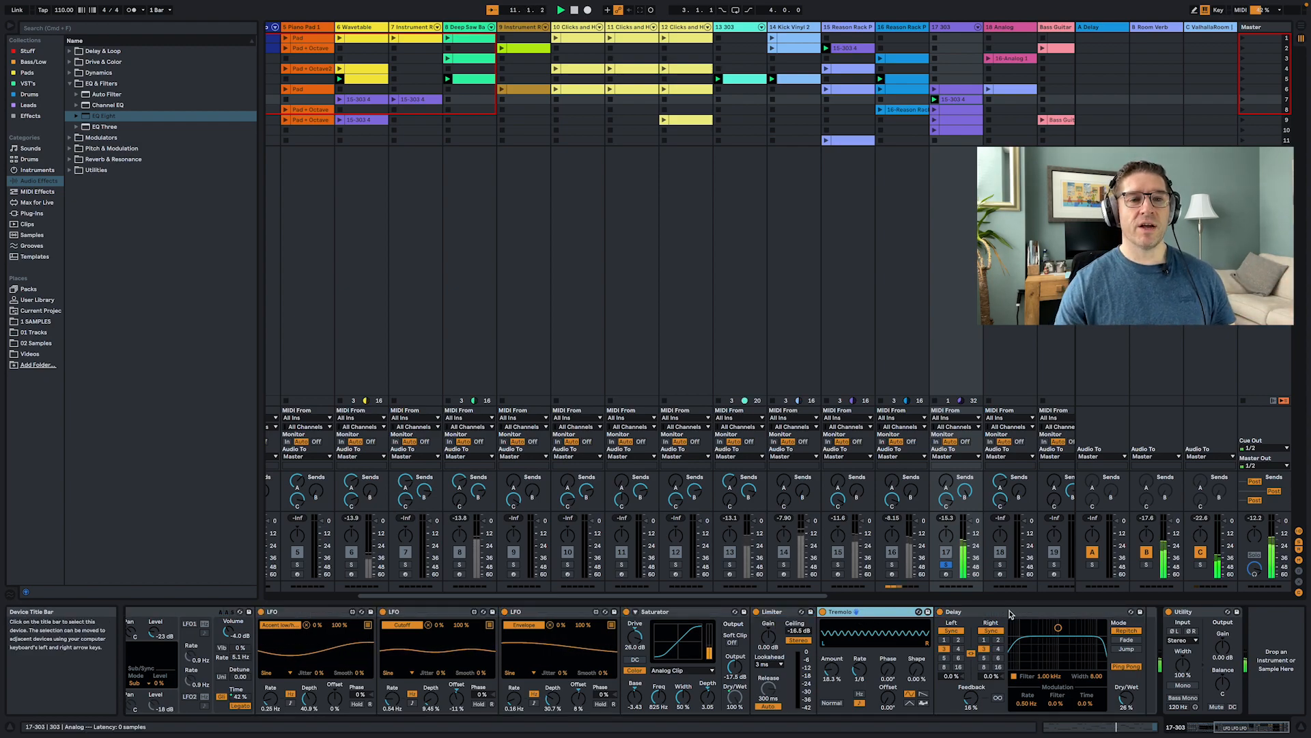
pyautogui.click(1052, 616)
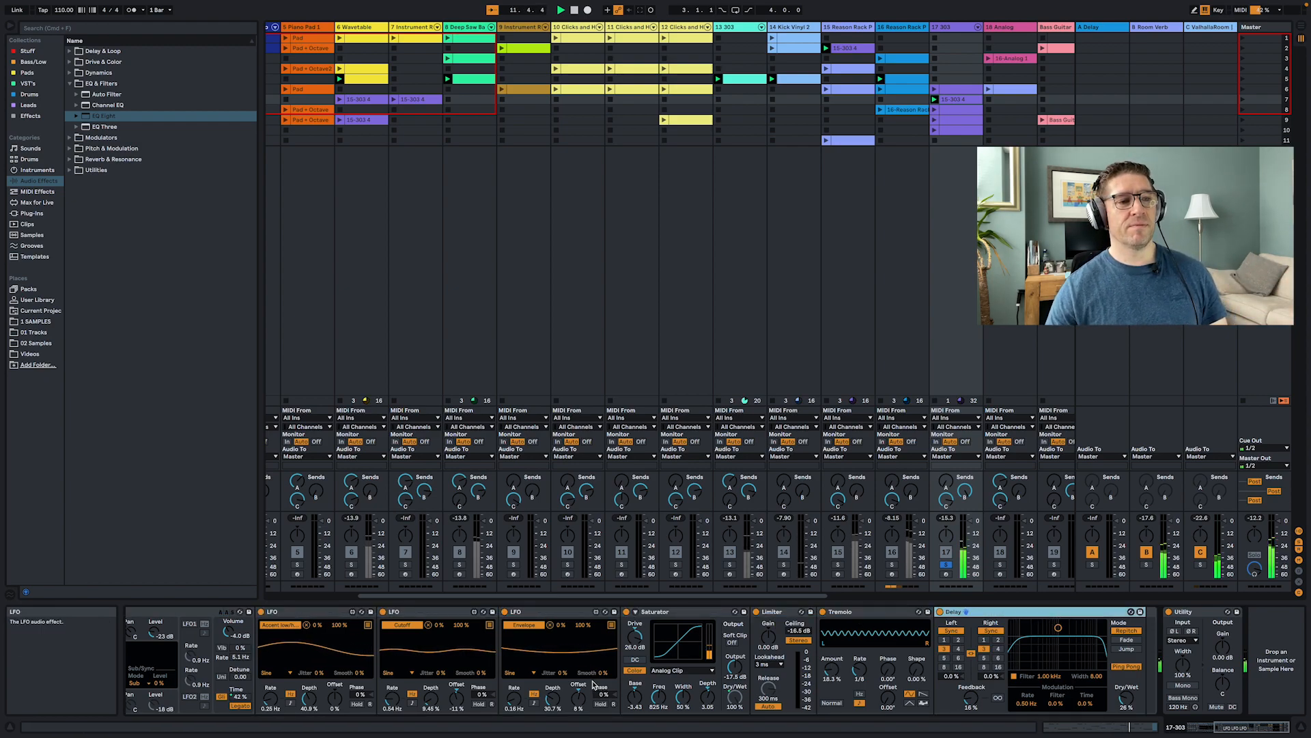
pyautogui.hscroll(-5, 595, 681)
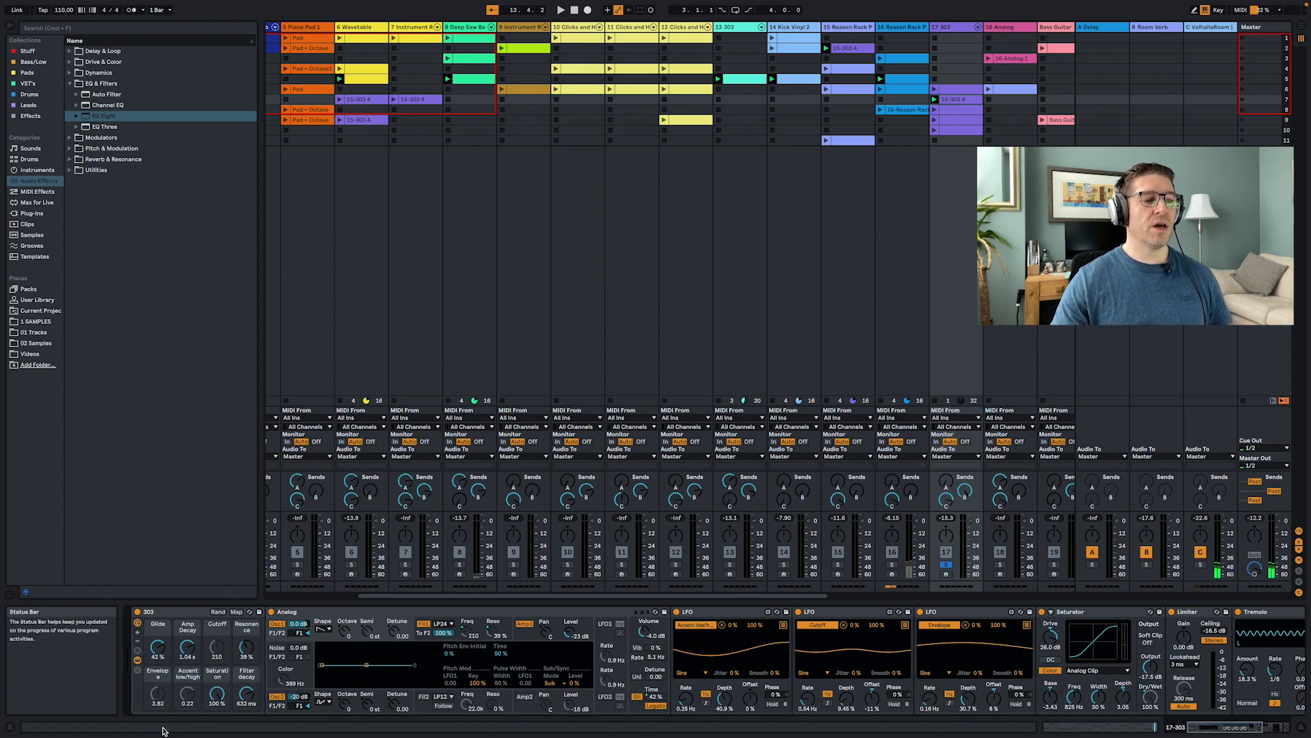
# - Unsolo the 17 303 track
pyautogui.click(330, 704)
pyautogui.click(331, 704)
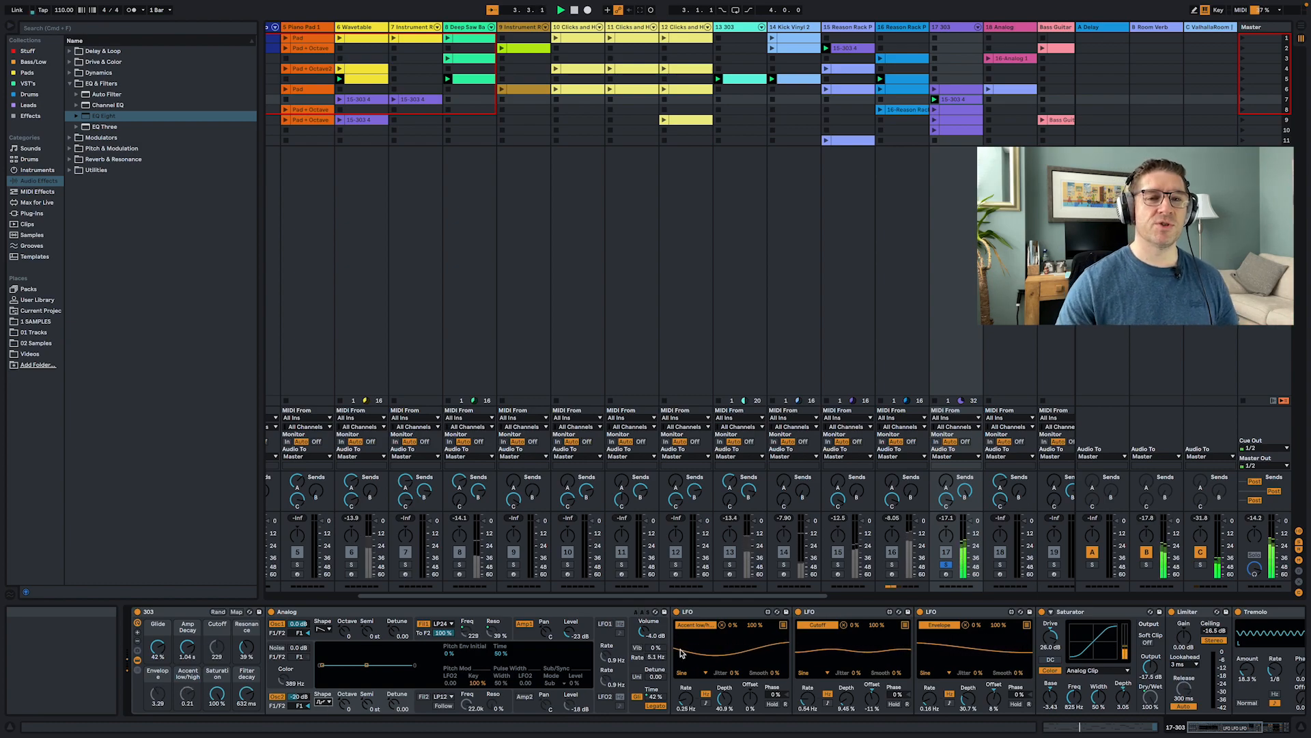
pyautogui.hscroll(5, 774, 656)
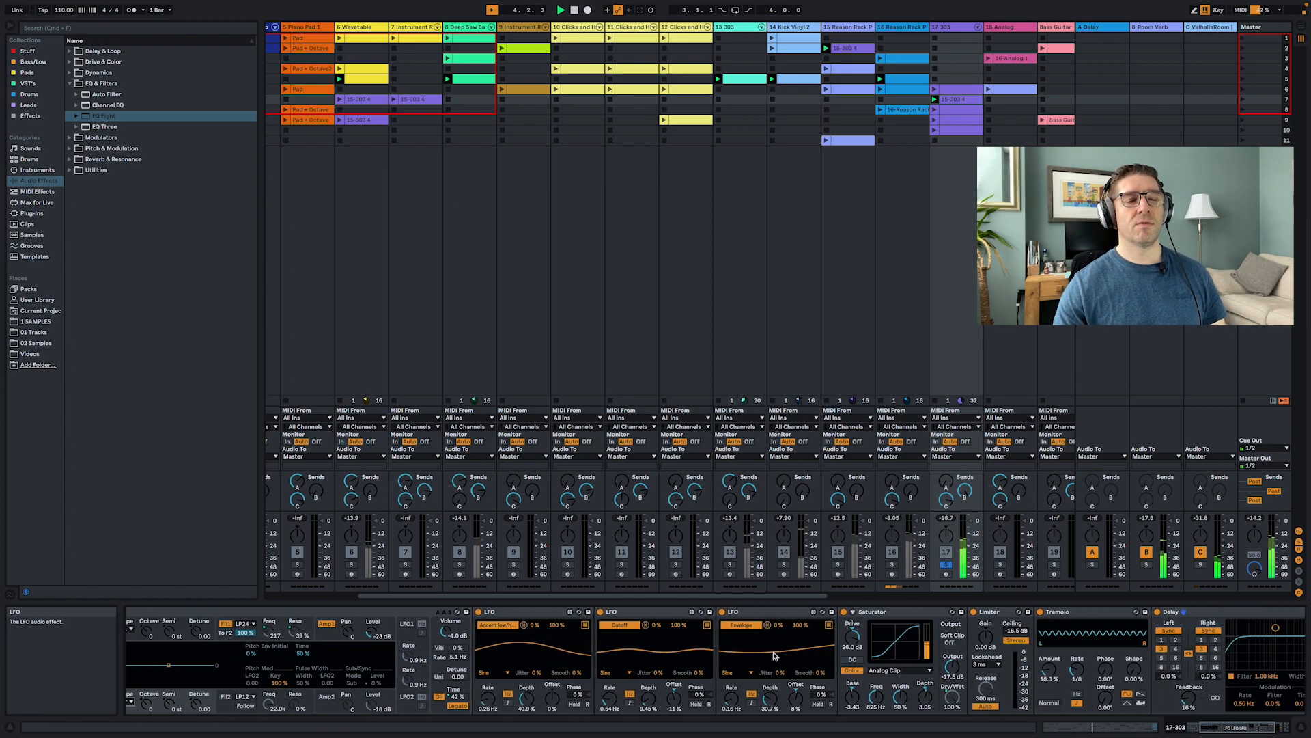
pyautogui.click(941, 564)
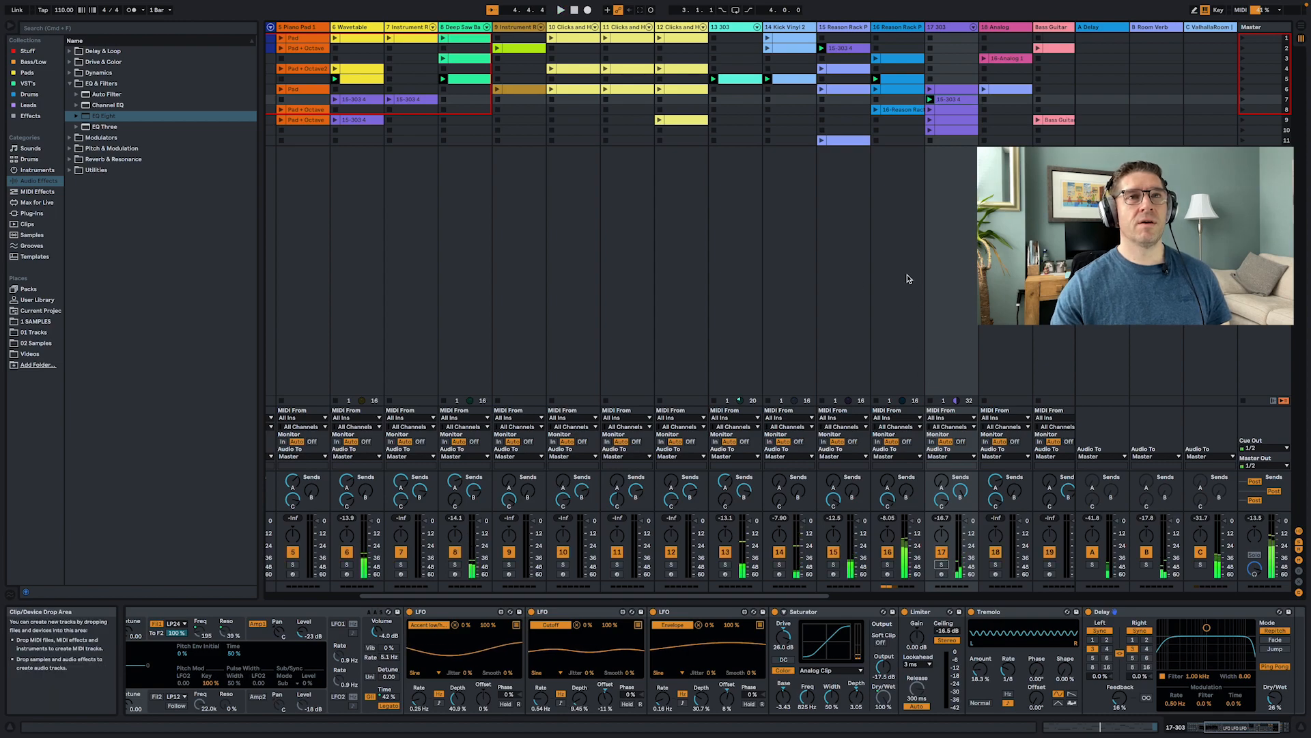
# - Scroll the Session view right and solo the 18 Analog track
pyautogui.hscroll(4, 870, 317)
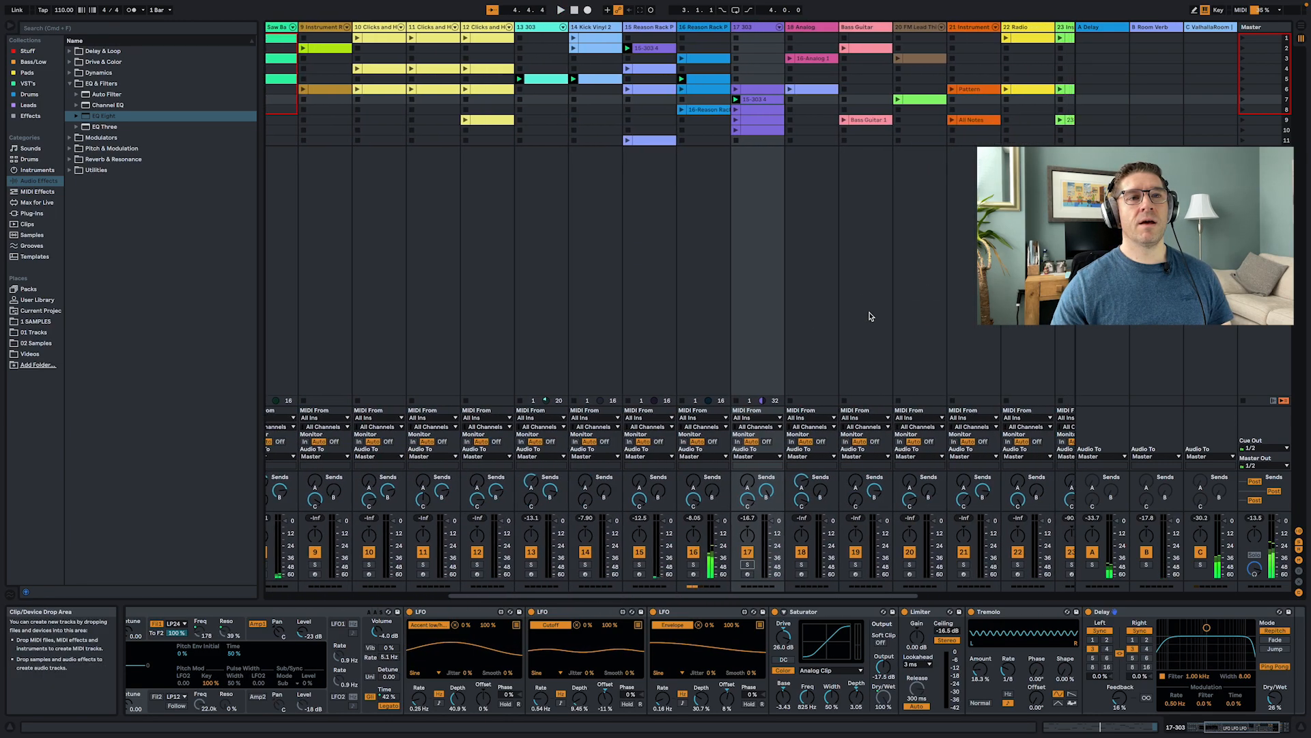
pyautogui.click(814, 320)
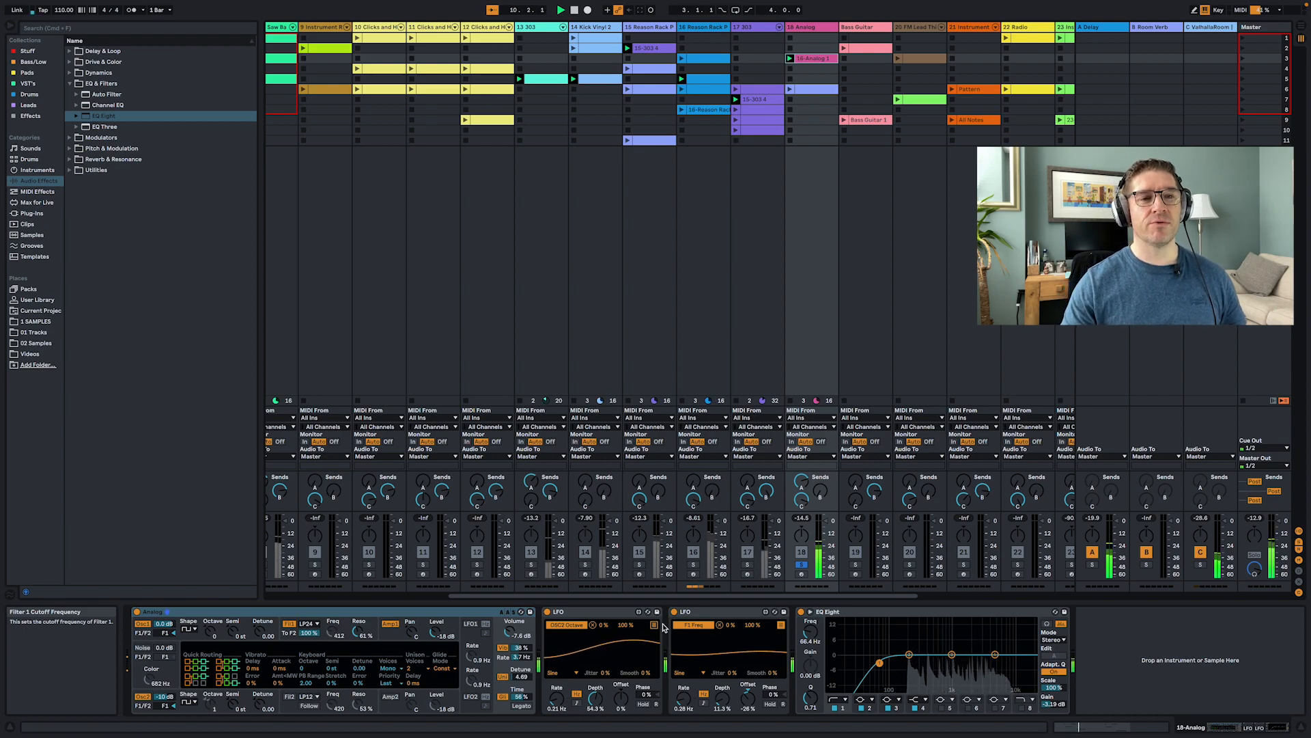
pyautogui.click(804, 565)
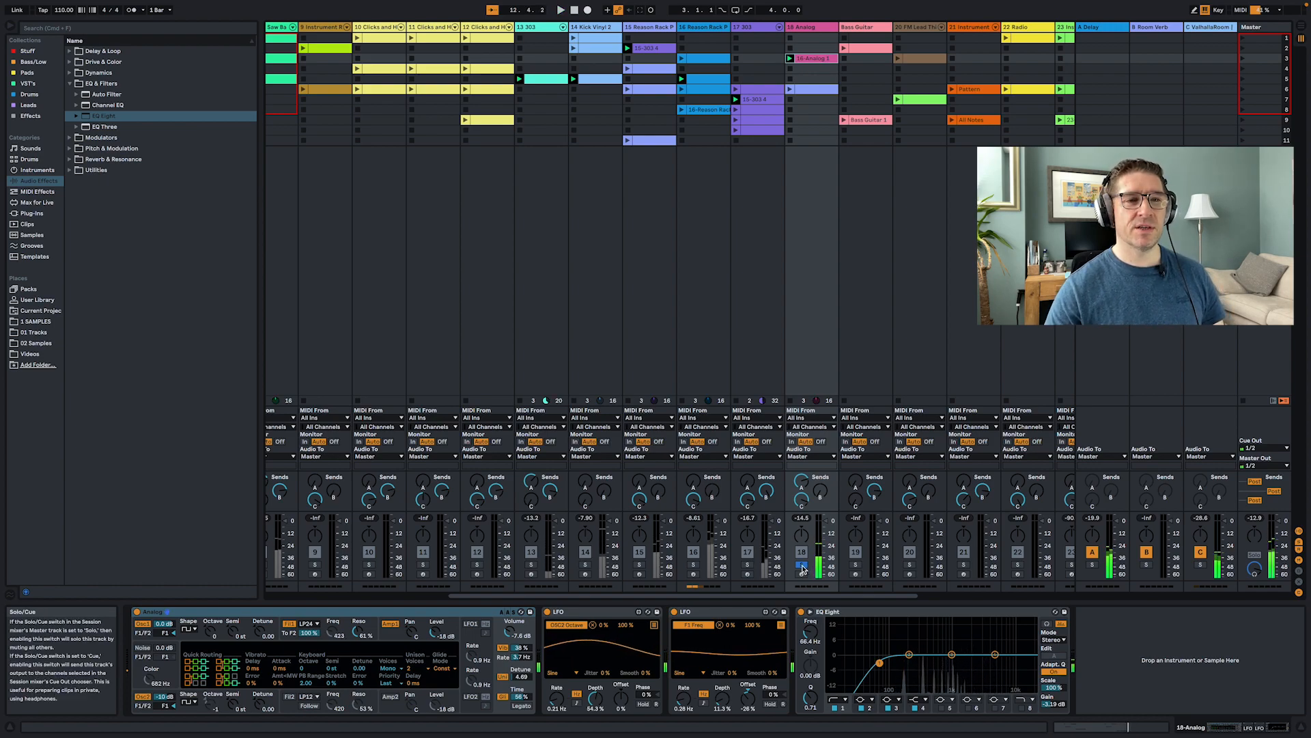
# - Solo the Bass Guitar track, launch its row 2 clip, and open its Reason Rack plug-in window
pyautogui.click(858, 566)
pyautogui.click(844, 47)
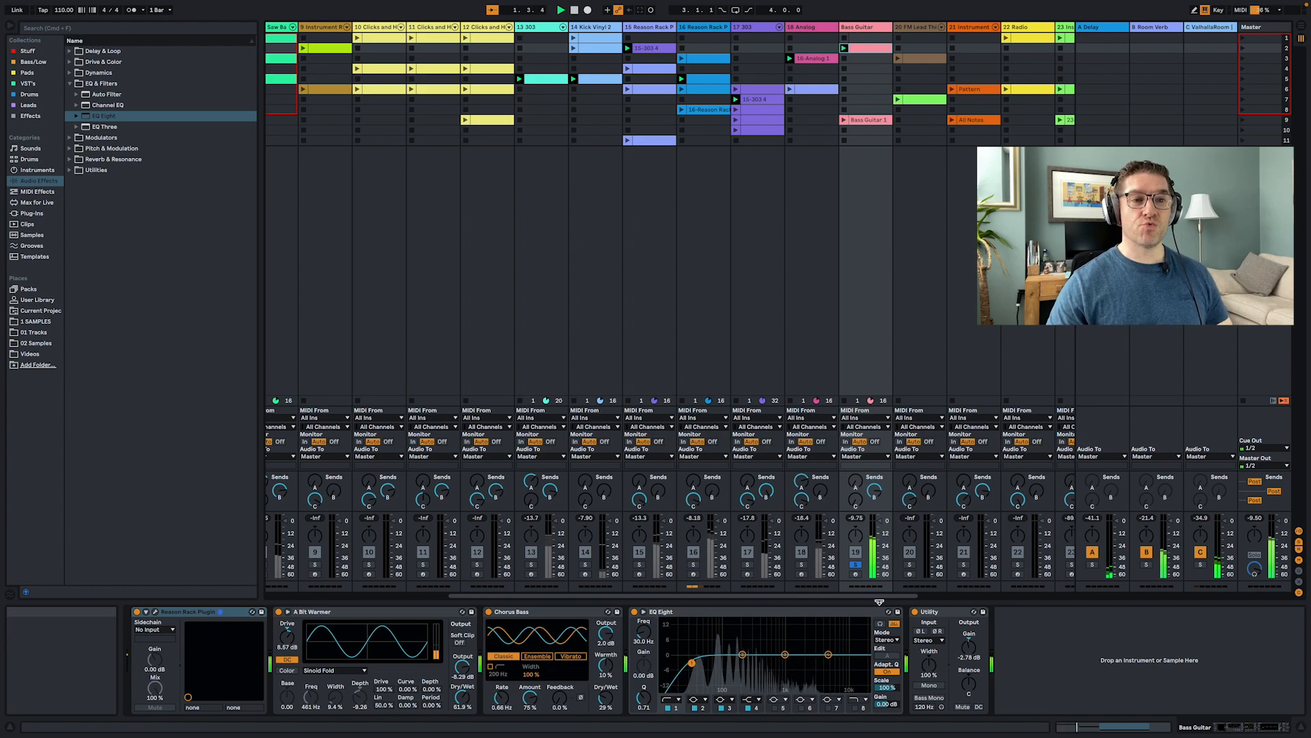
pyautogui.click(157, 613)
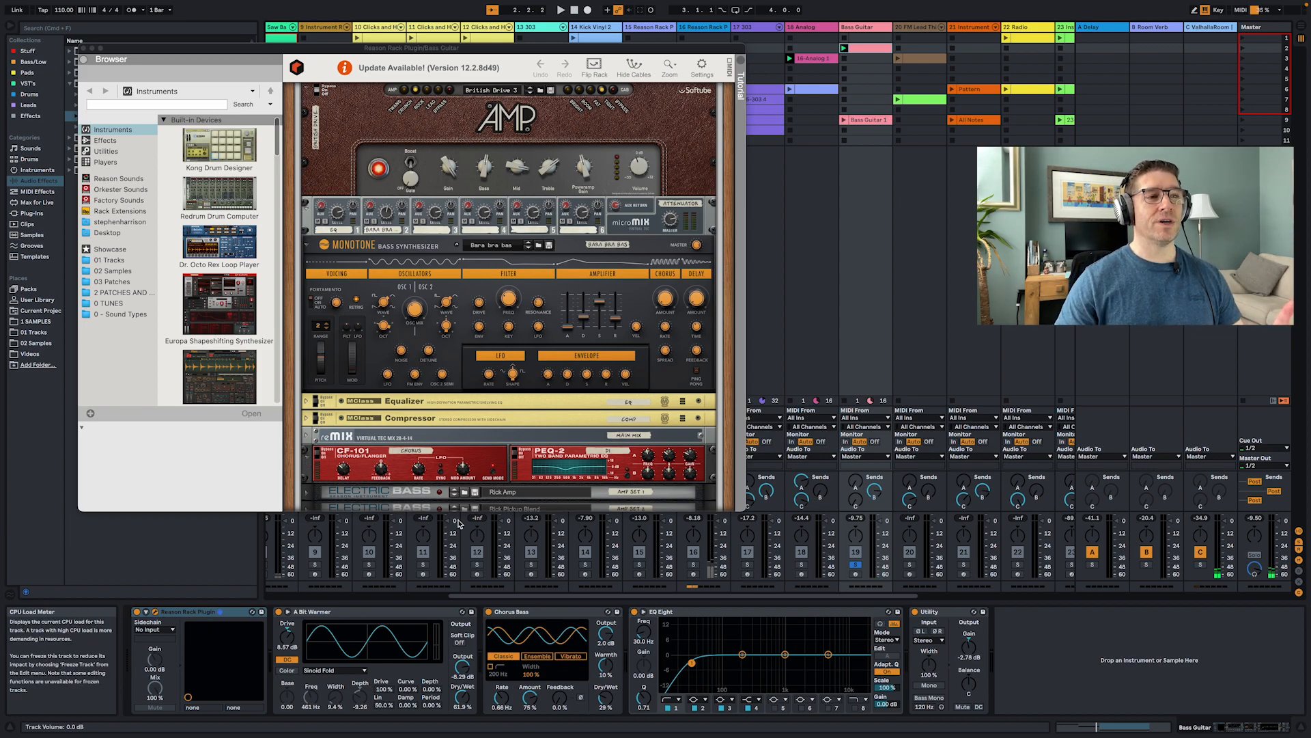
# - Expand the Electric Bass device in the Reason Rack plug-in to view its Rick Amp panel, then collapse it again
pyautogui.scroll(-5, 487, 373)
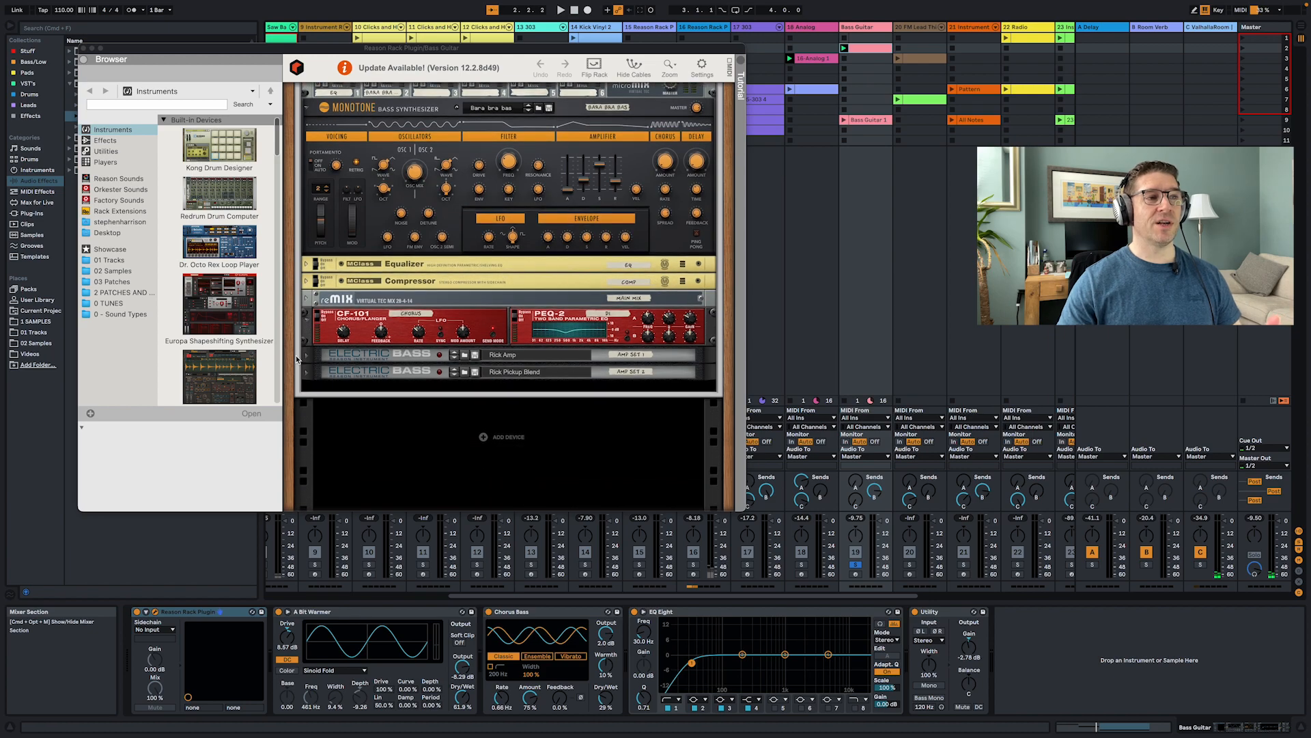
pyautogui.click(306, 355)
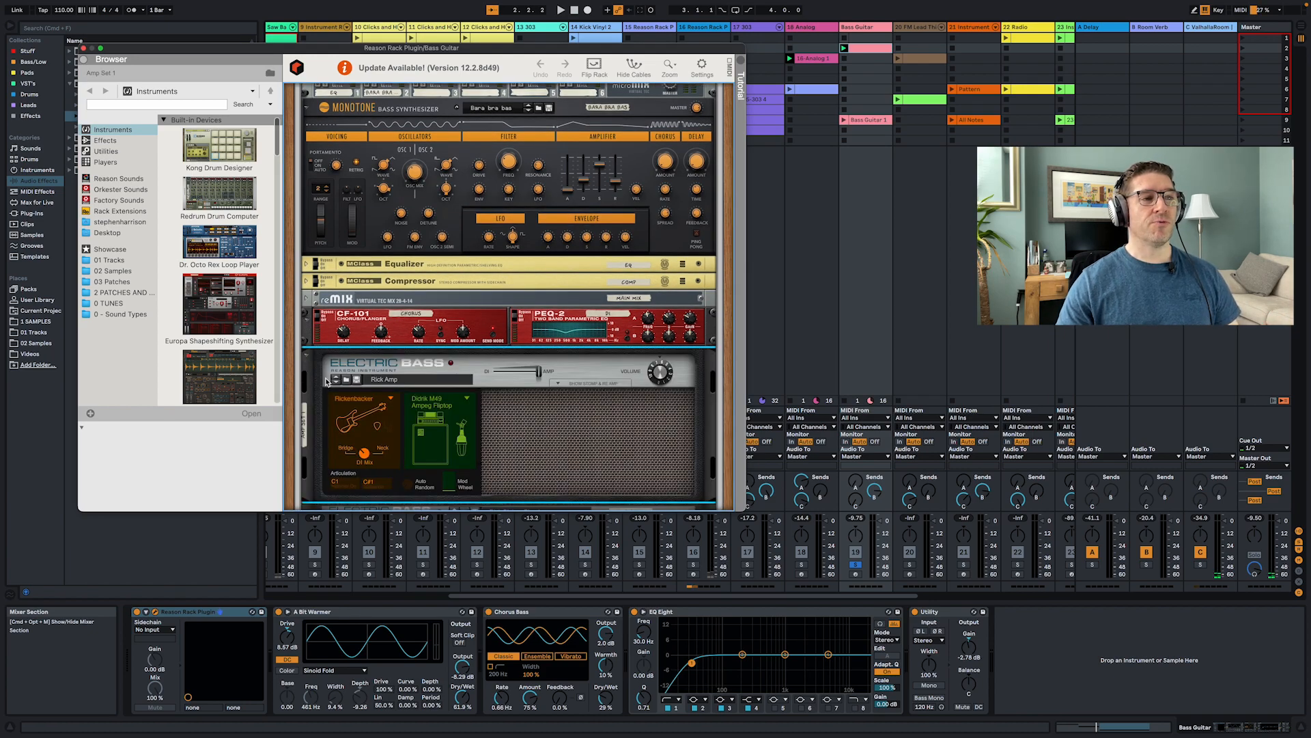
pyautogui.scroll(-5, 327, 381)
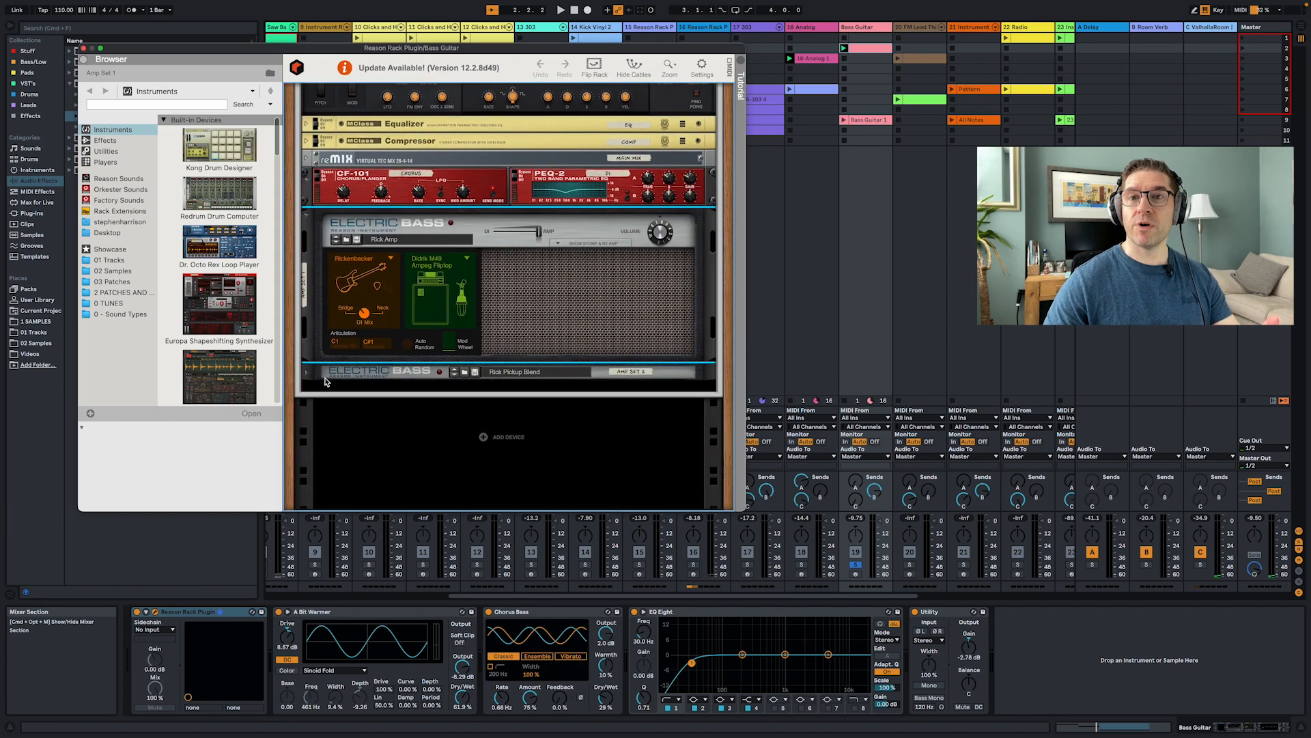
pyautogui.click(306, 218)
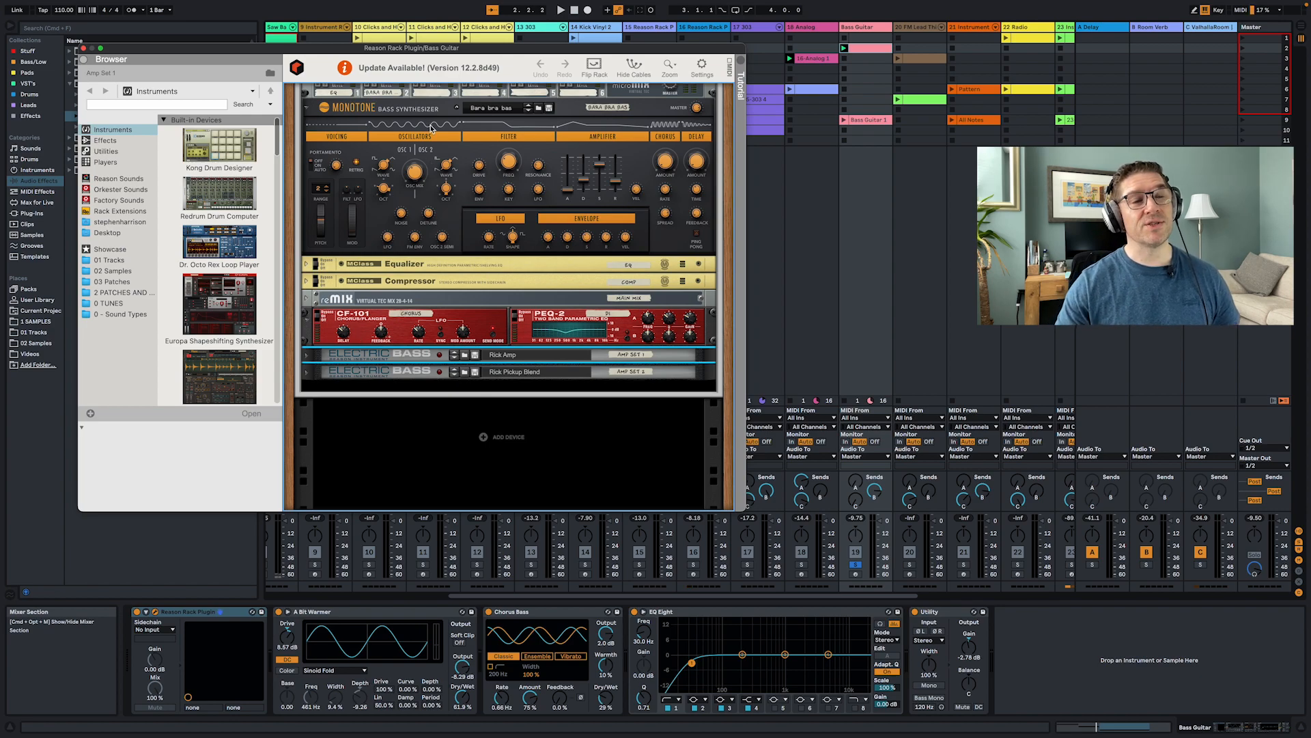
pyautogui.scroll(5, 440, 139)
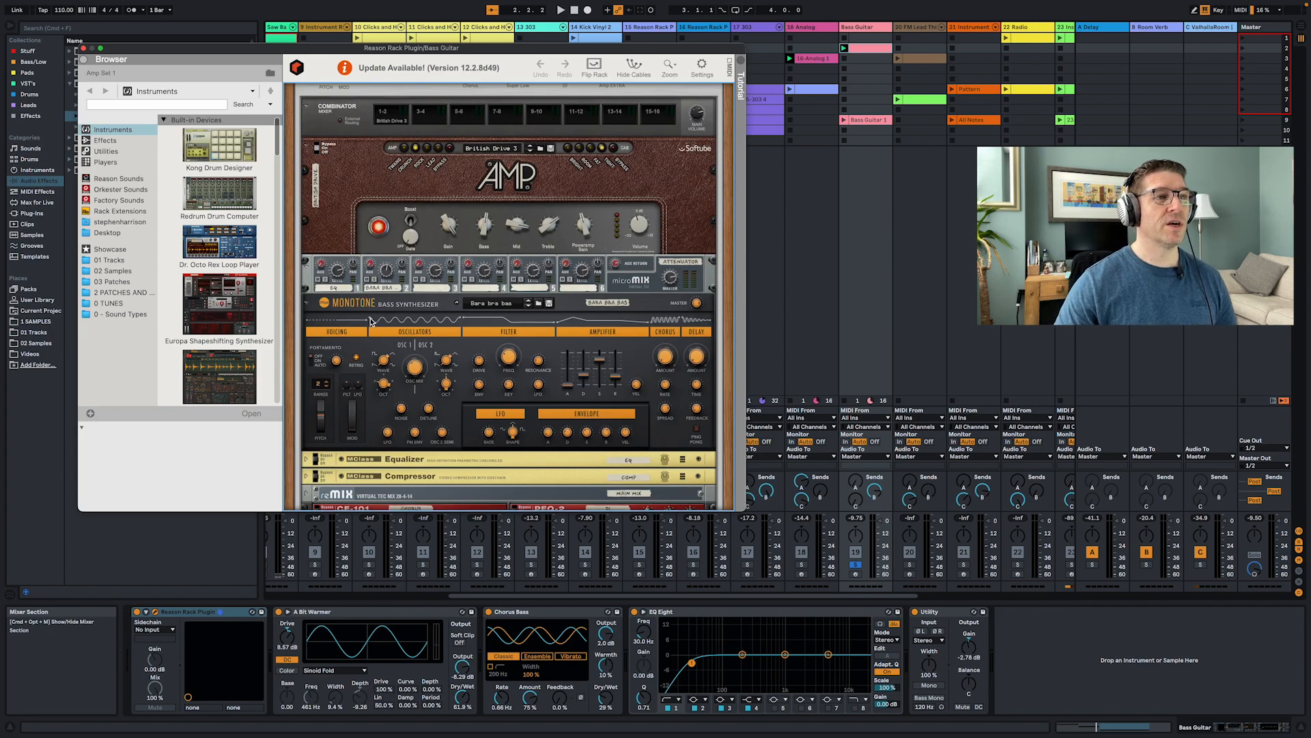
# - Mute channel 2 on the rack's micromix mixer during playback and close the Reason Rack plug-in window
pyautogui.press('space')
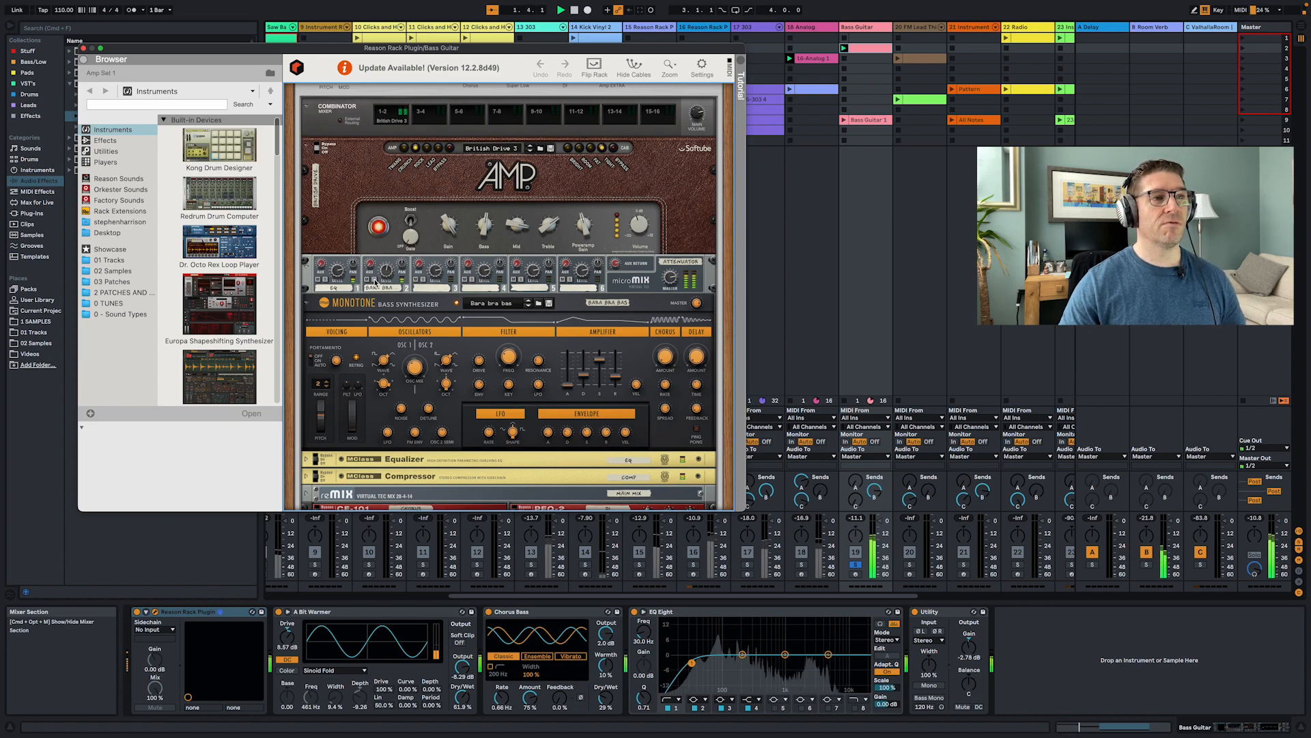
pyautogui.click(374, 280)
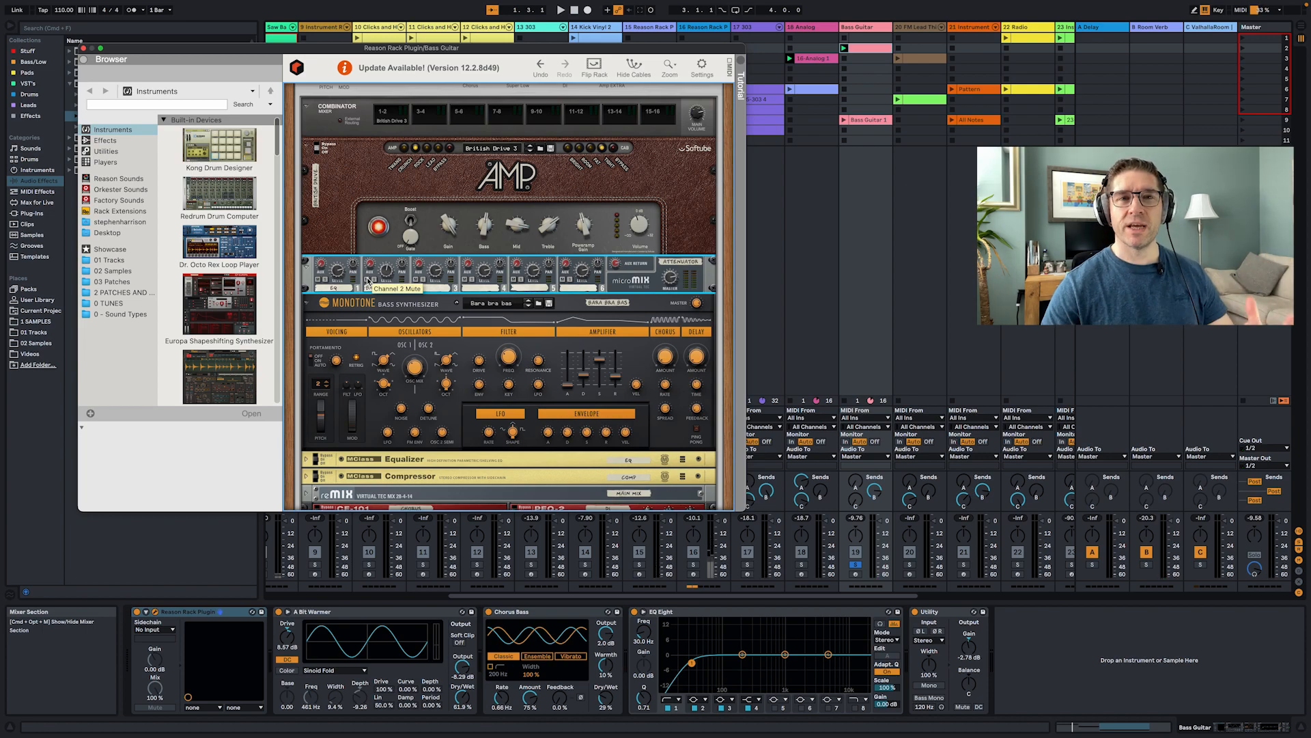
pyautogui.scroll(-5, 451, 321)
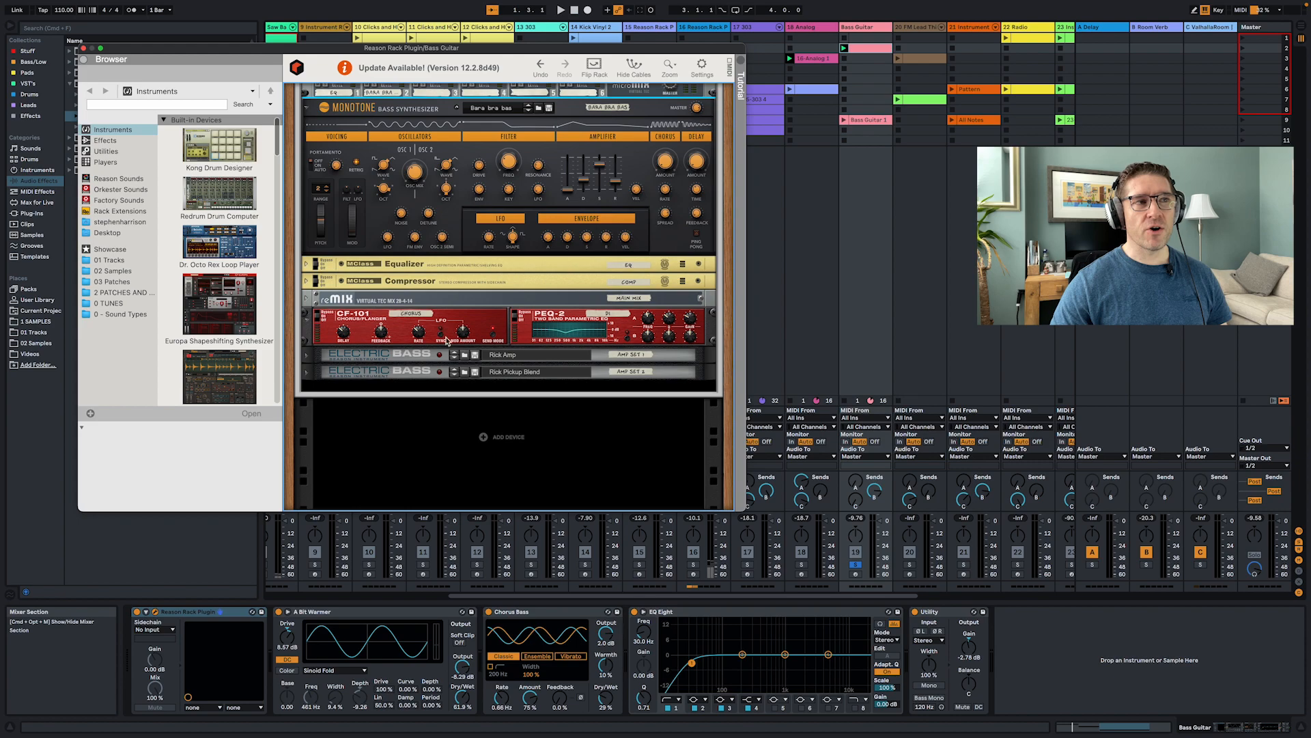
pyautogui.click(84, 50)
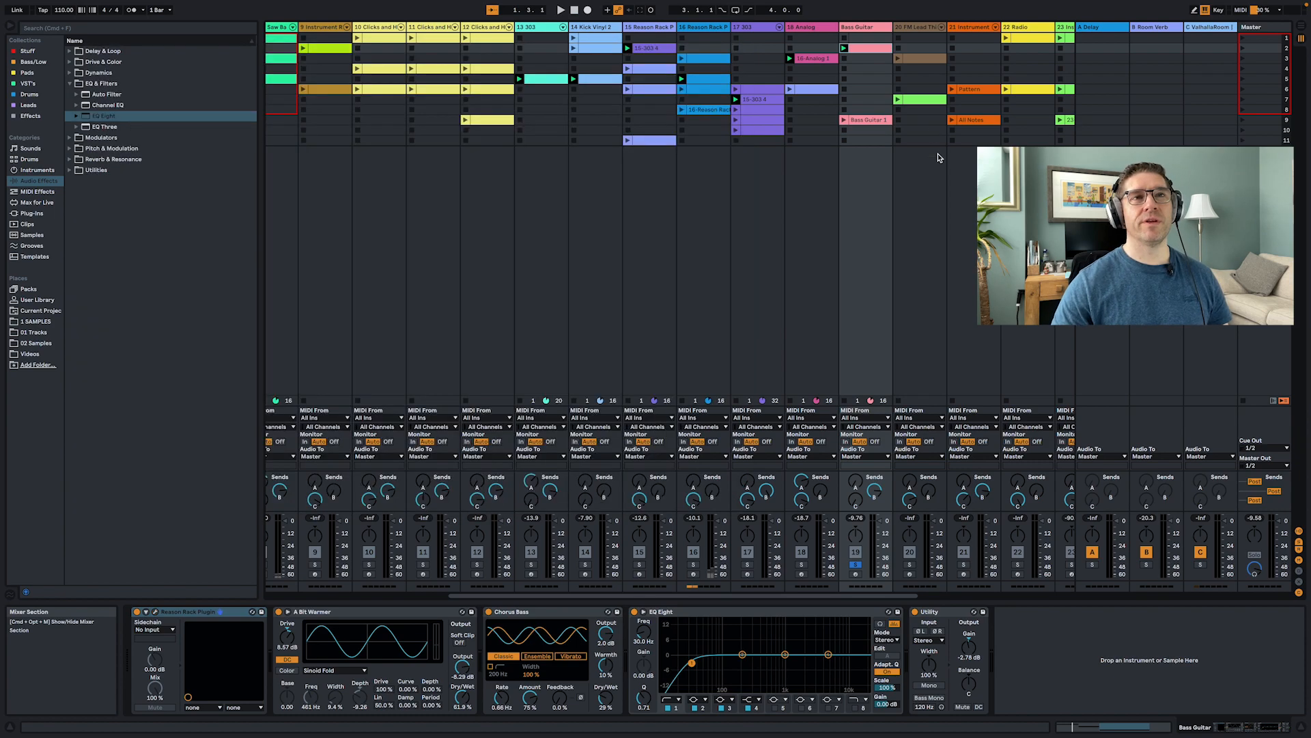
# - Launch the FM Lead Thing track's row 3 clip, unsolo the track, and stop playback
pyautogui.click(917, 215)
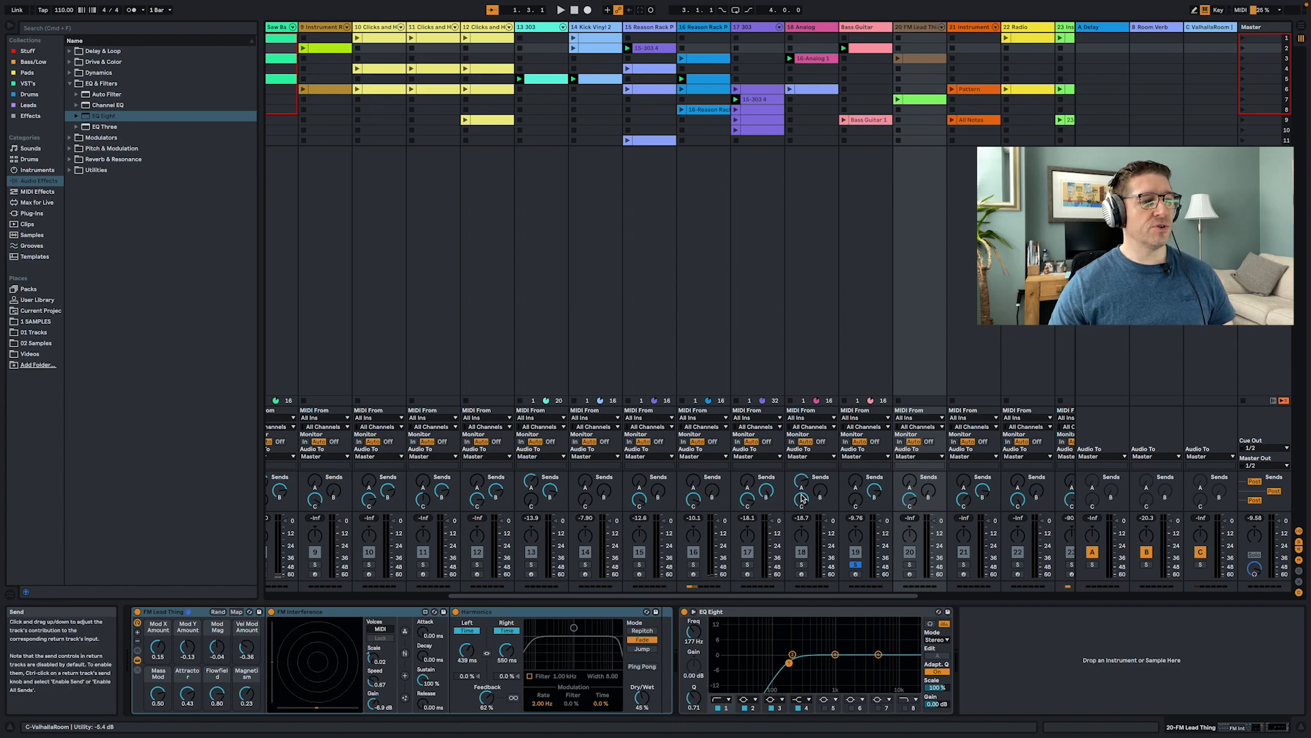
pyautogui.click(349, 613)
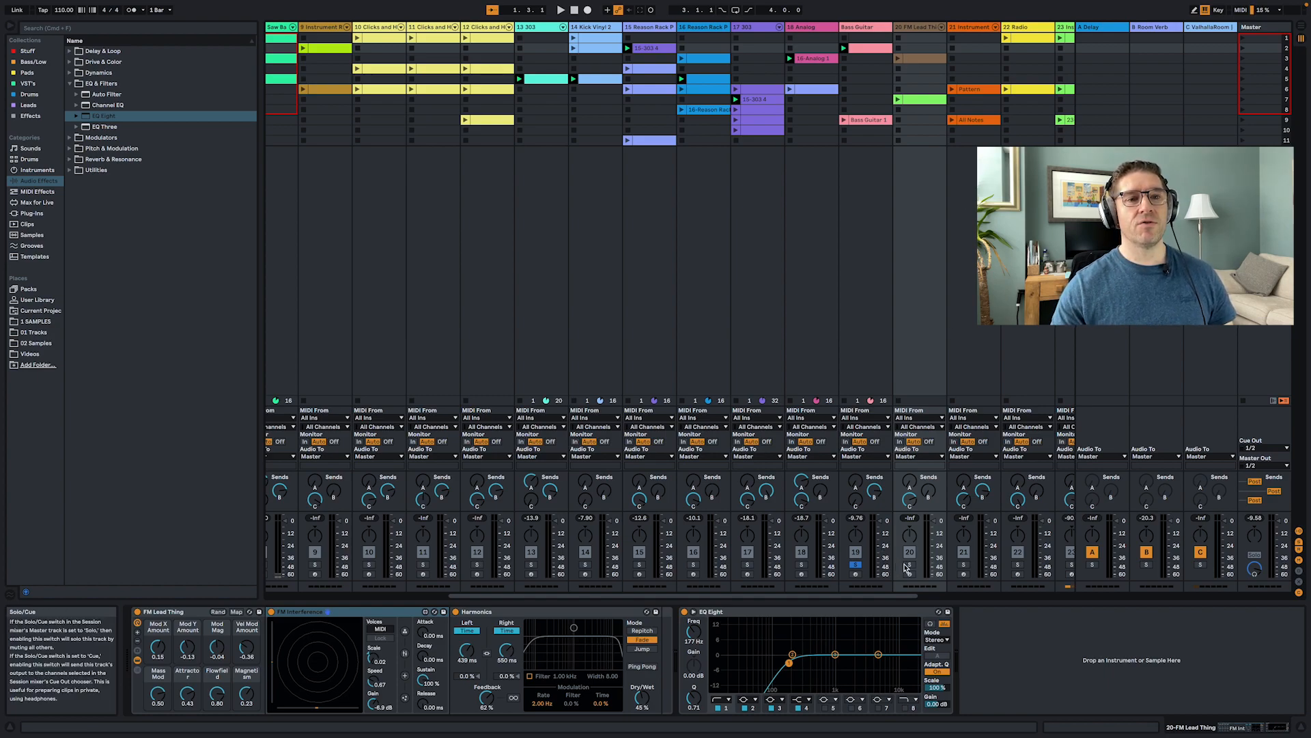
pyautogui.click(898, 58)
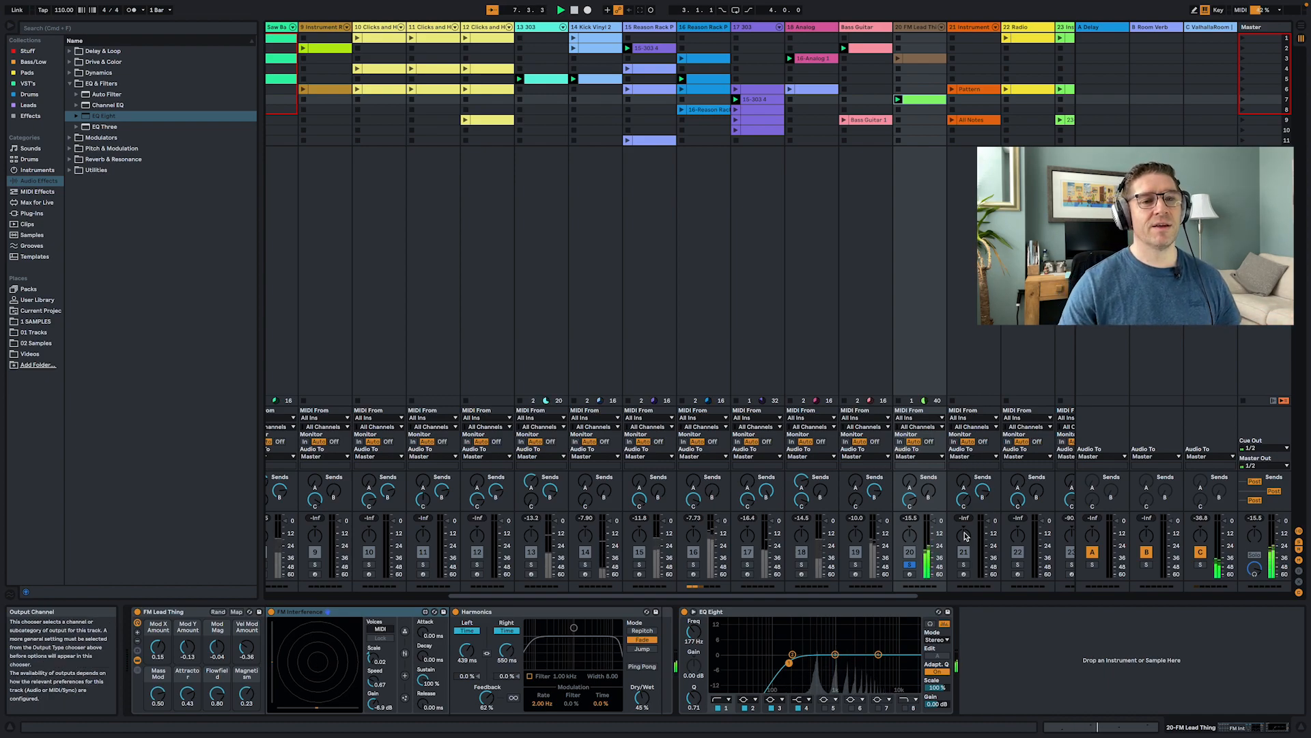
pyautogui.click(909, 565)
pyautogui.press('space')
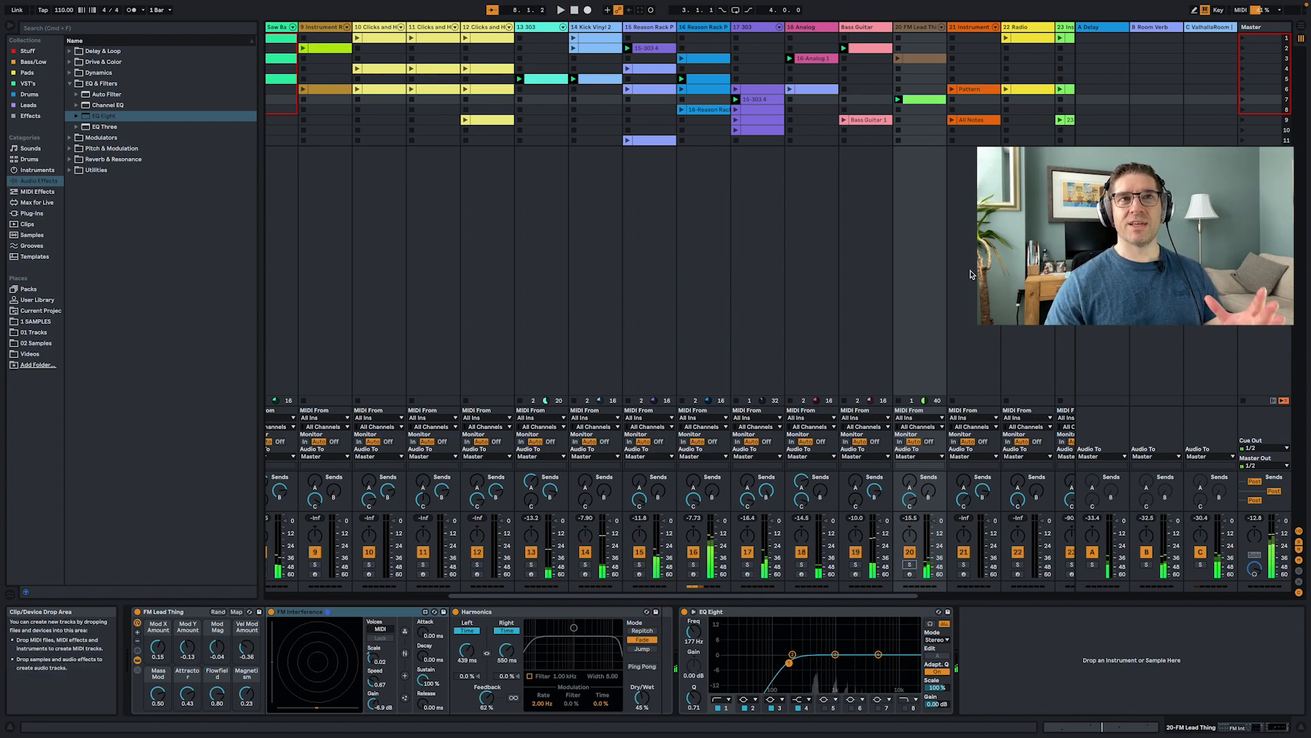
# - Solo the 21 Instrument track, launch its Pattern clip and view its notes in the clip editor
pyautogui.click(988, 260)
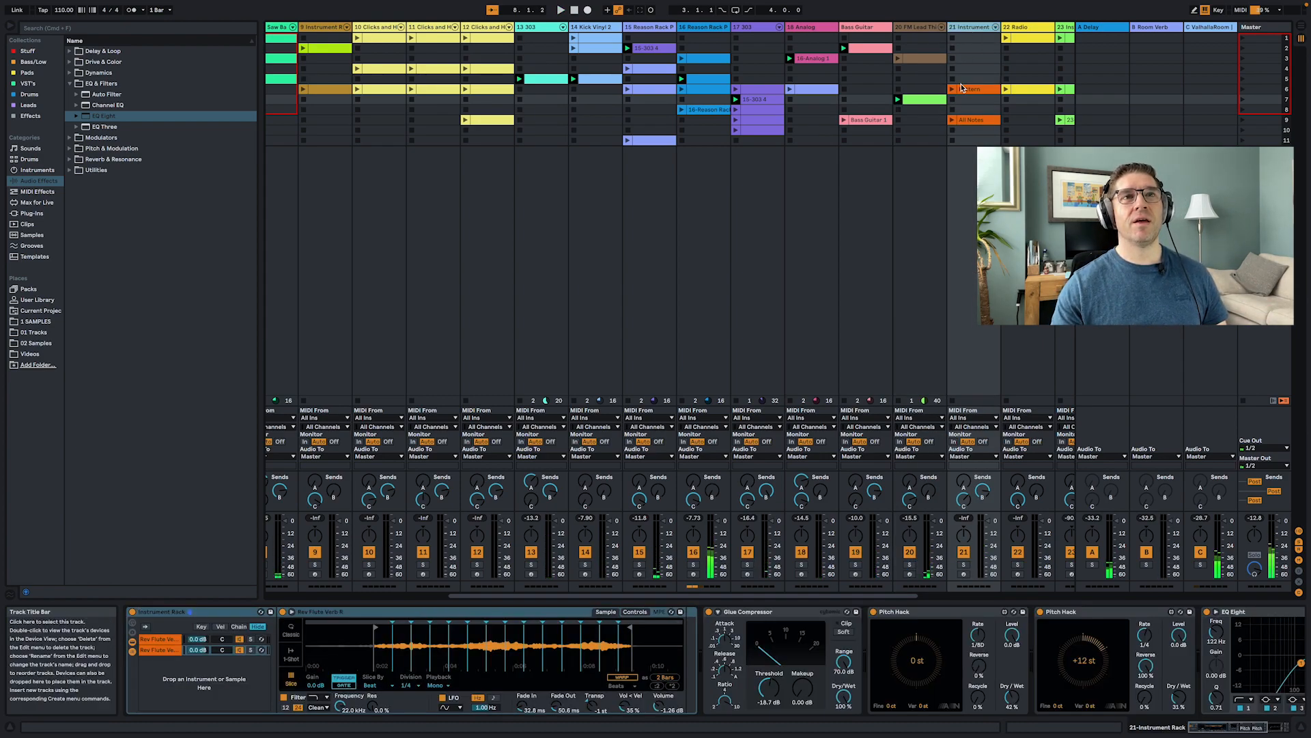
pyautogui.click(964, 565)
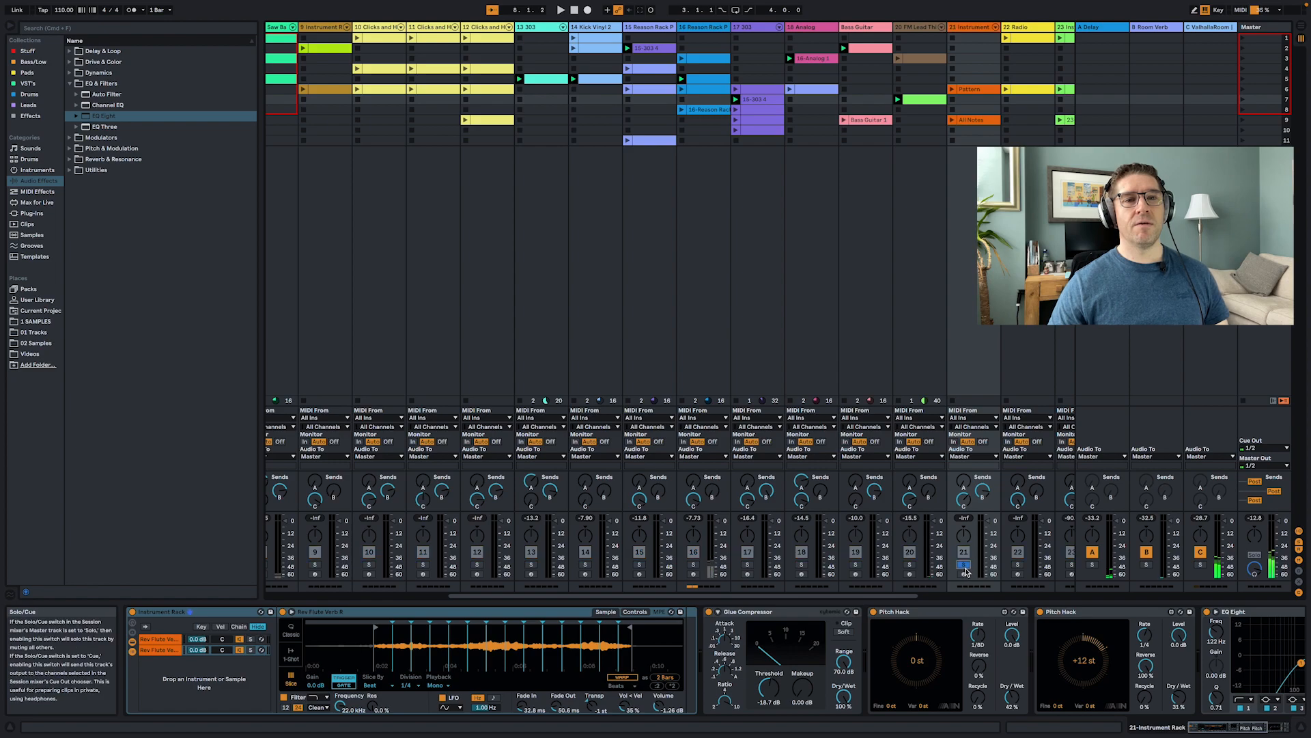
pyautogui.click(953, 89)
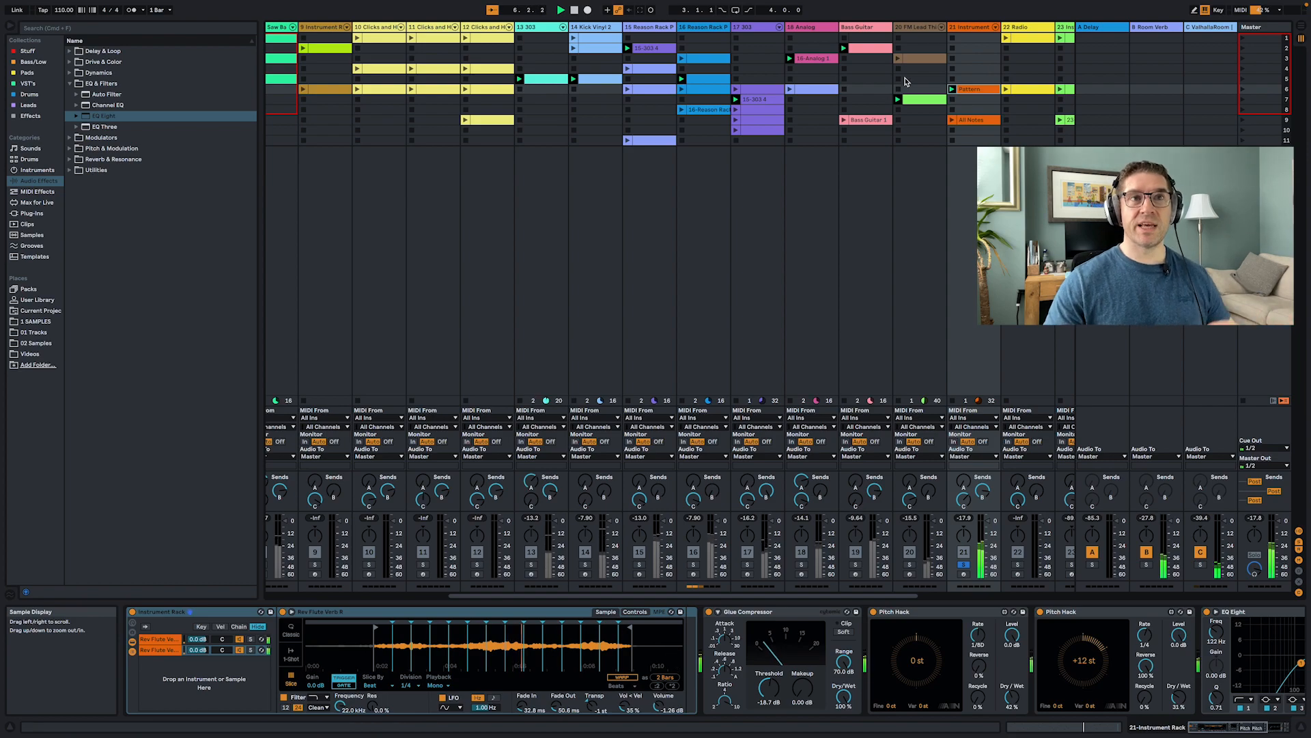
pyautogui.doubleClick(977, 90)
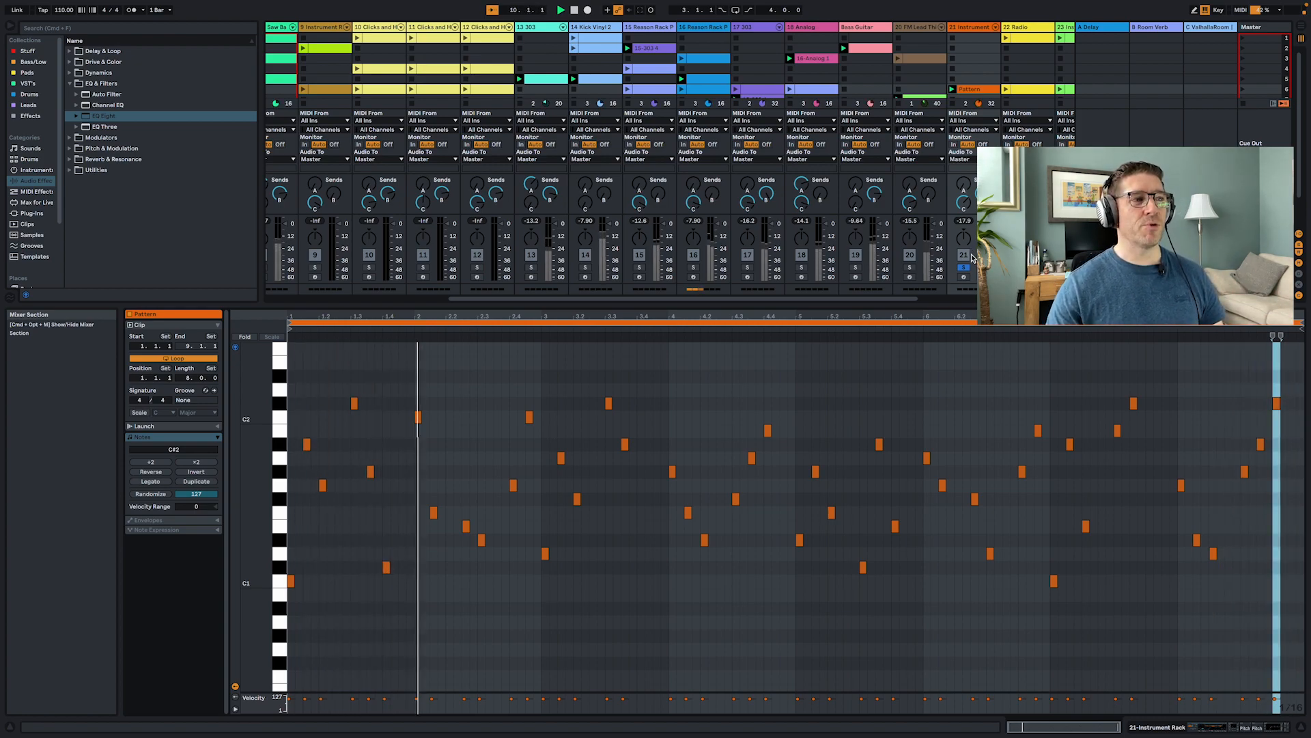
pyautogui.hotkey('shift', 'Tab')
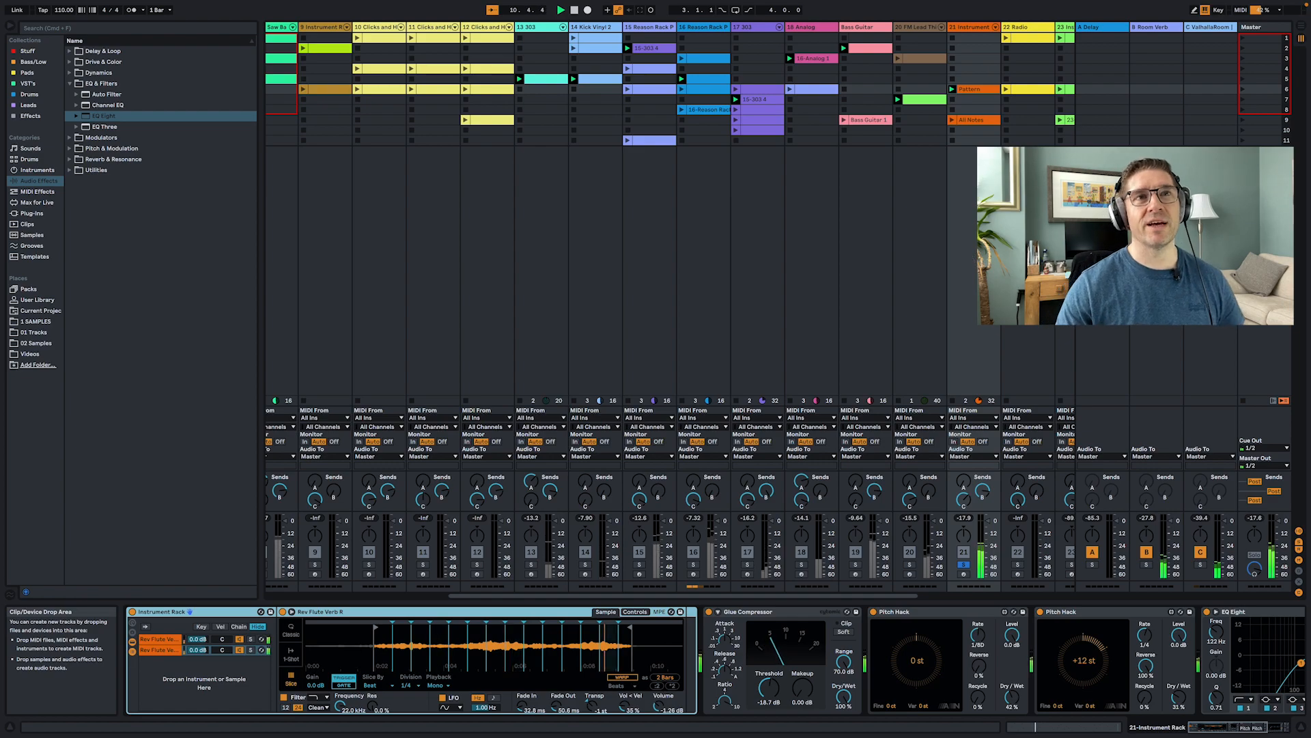
# - Move to the 22 Radio track, solo it, and launch its row 1 clip
pyautogui.click(960, 328)
pyautogui.press('Right')
pyautogui.hscroll(3, 960, 328)
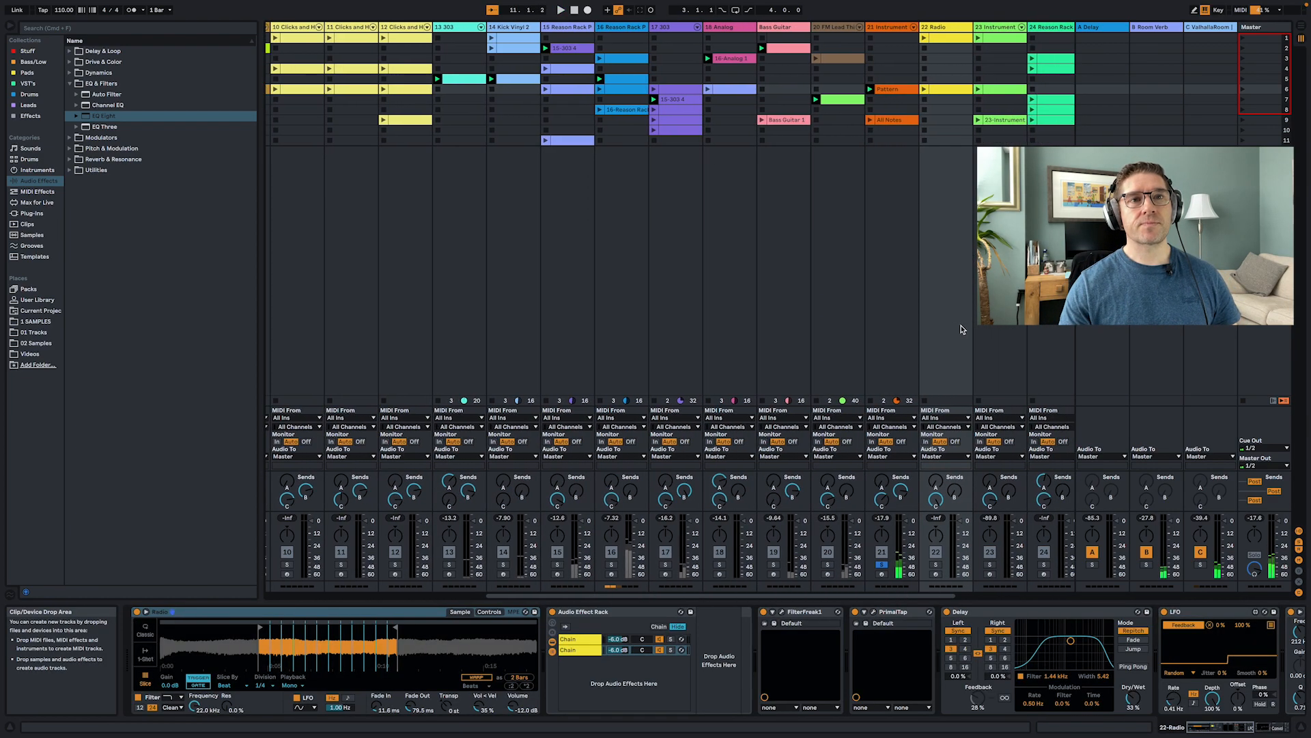
pyautogui.click(936, 565)
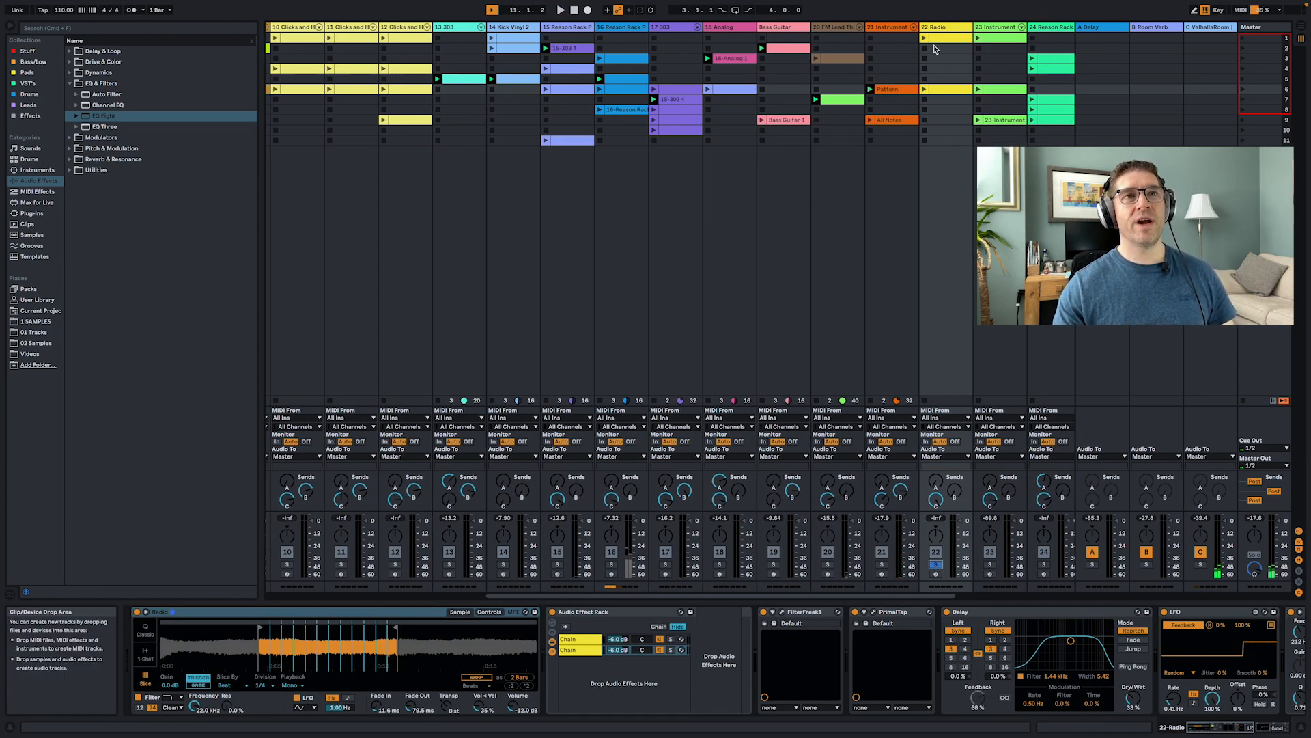
pyautogui.click(923, 38)
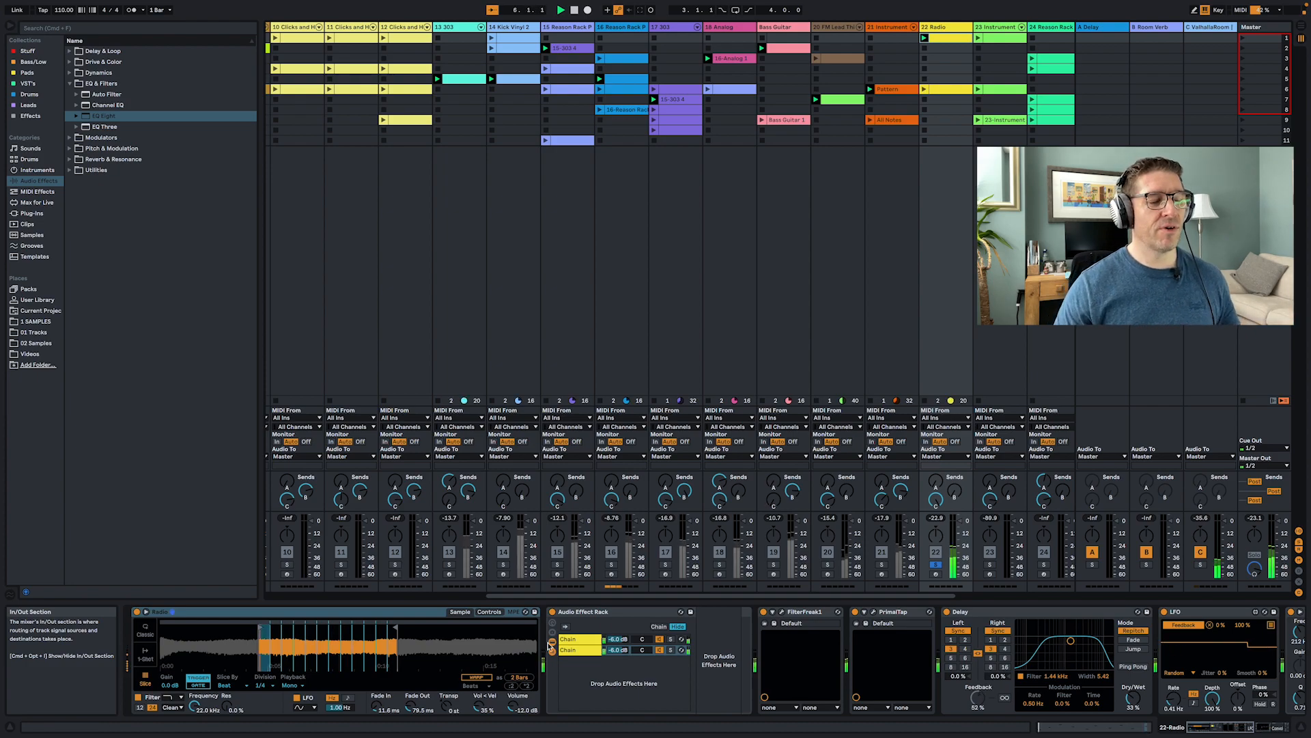
# - Switch between the two chains of the Radio track's Audio Effect Rack and scroll through its device chain
pyautogui.click(575, 640)
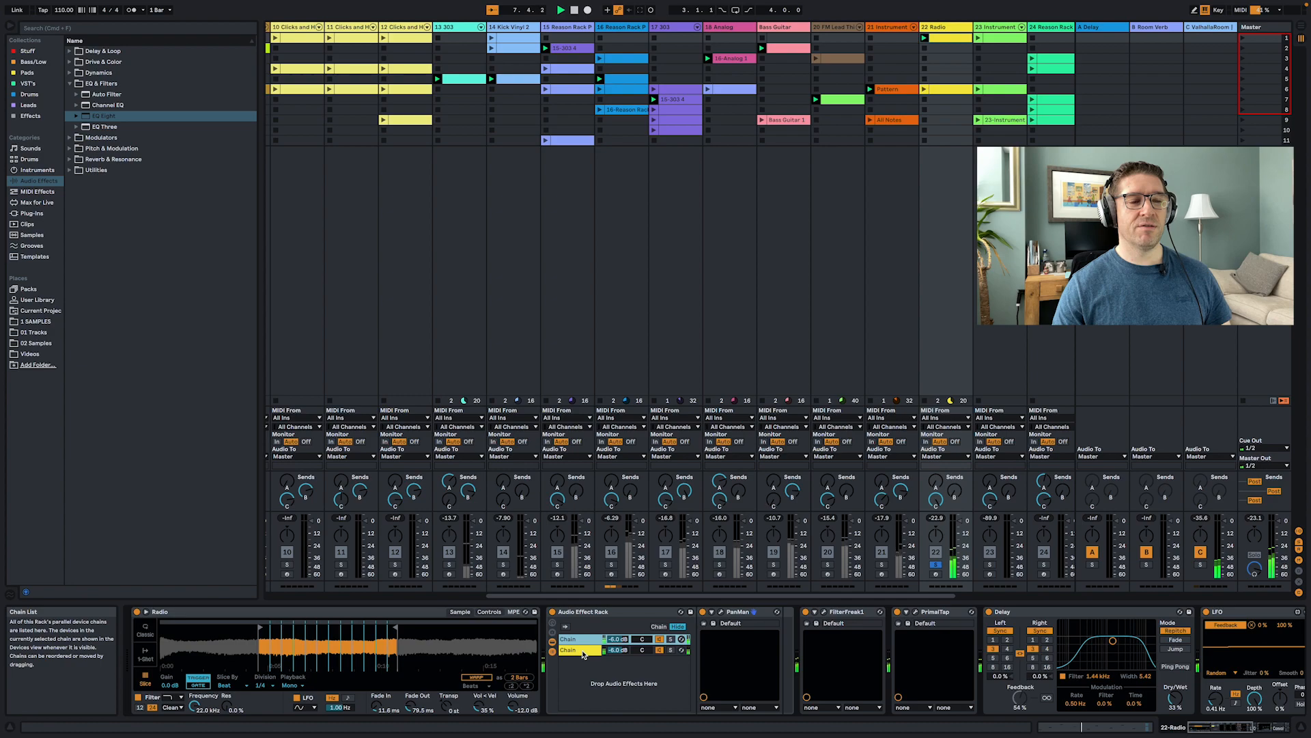
pyautogui.click(582, 655)
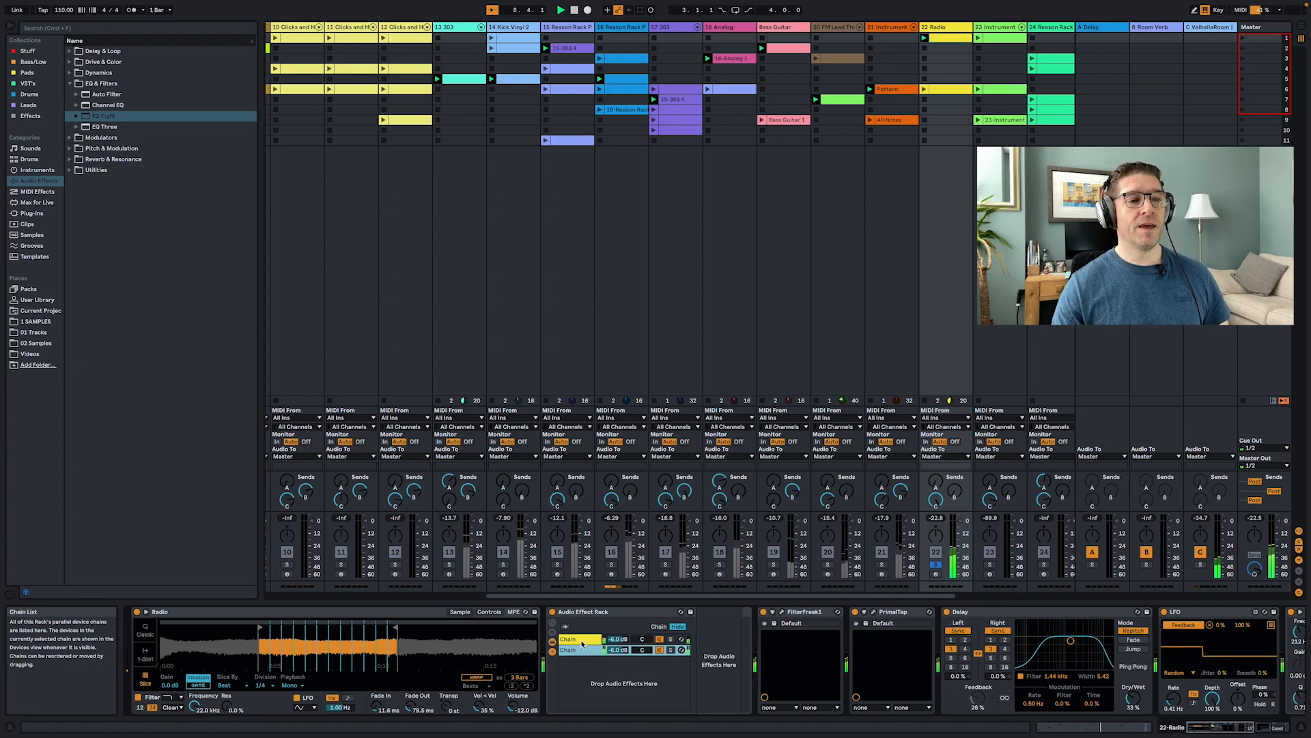
pyautogui.click(582, 642)
pyautogui.click(584, 652)
pyautogui.click(586, 643)
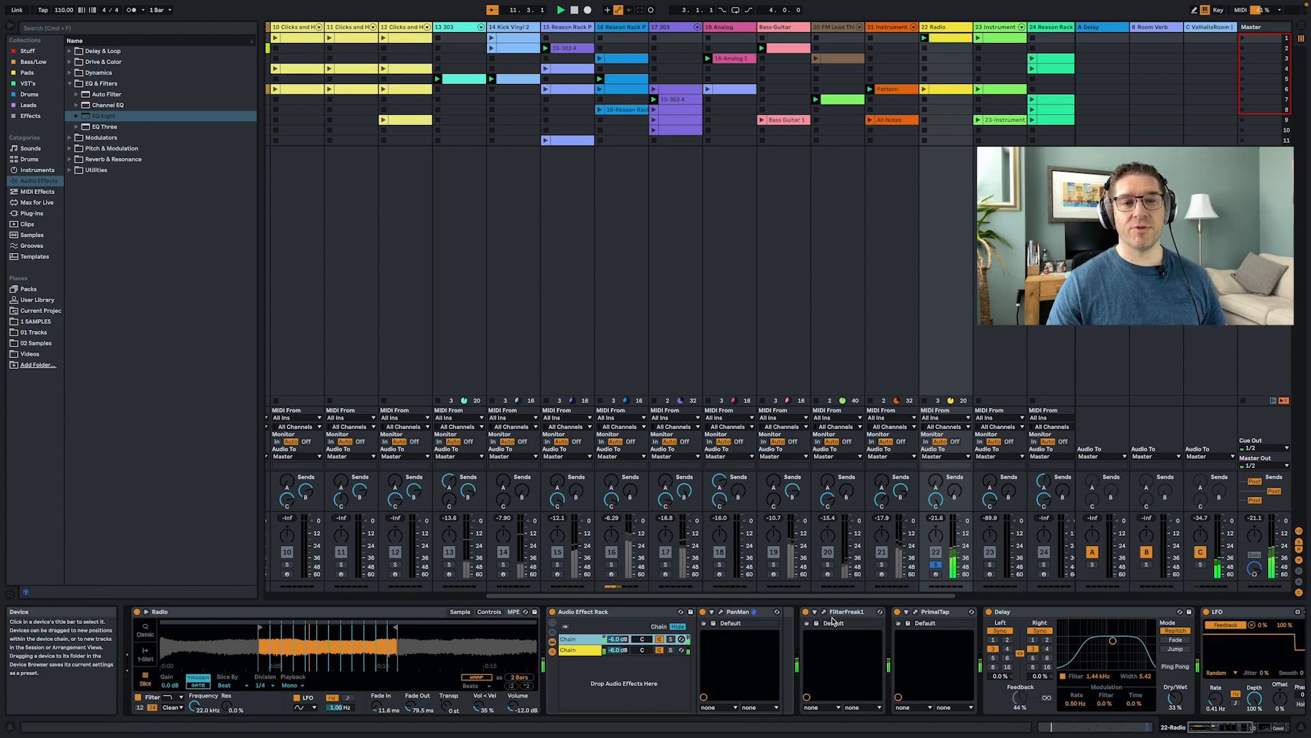
pyautogui.hscroll(5, 819, 628)
pyautogui.hscroll(5, 868, 625)
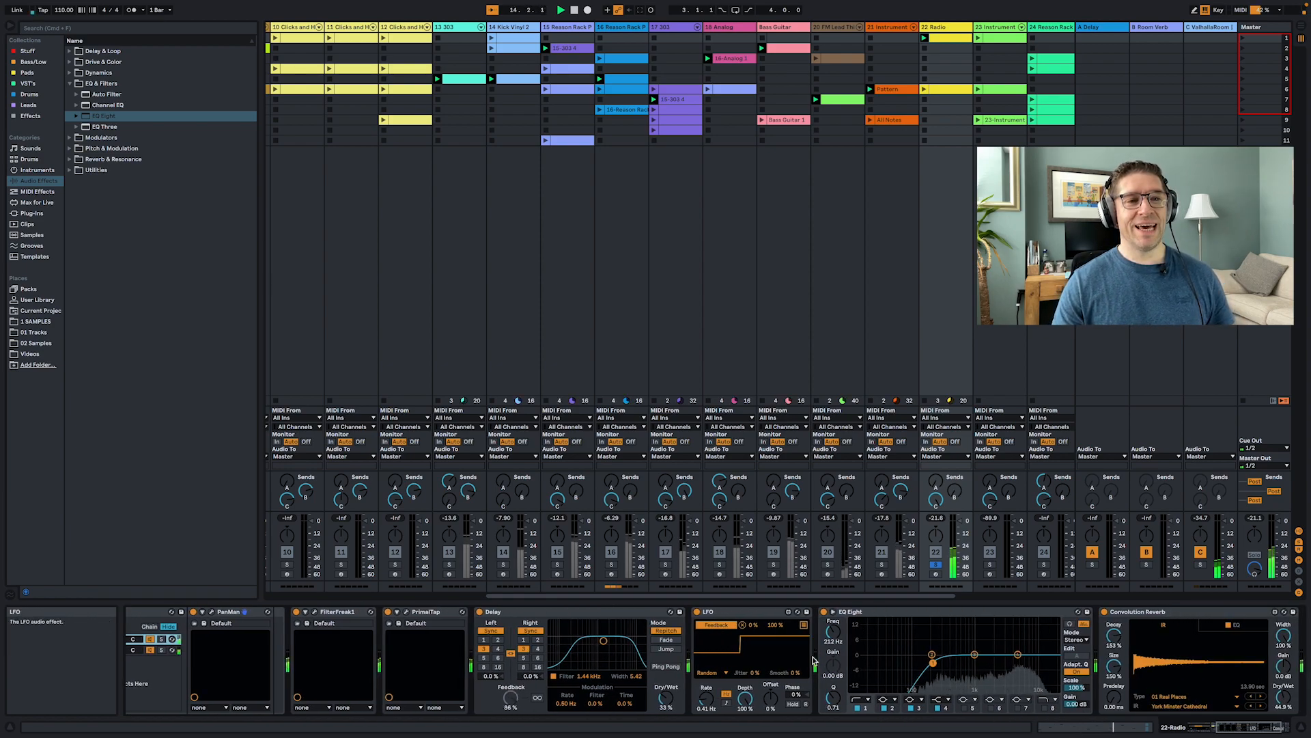
pyautogui.hscroll(-1, 789, 659)
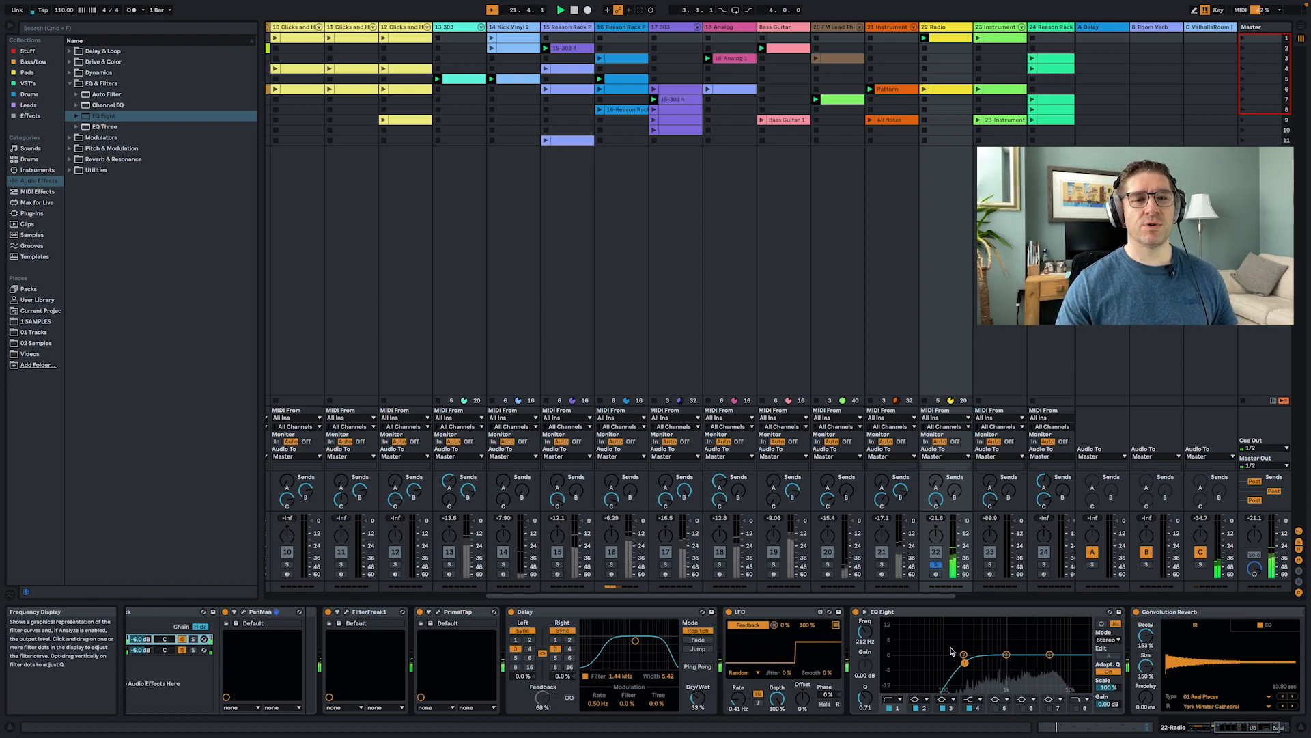
pyautogui.hscroll(5, 950, 650)
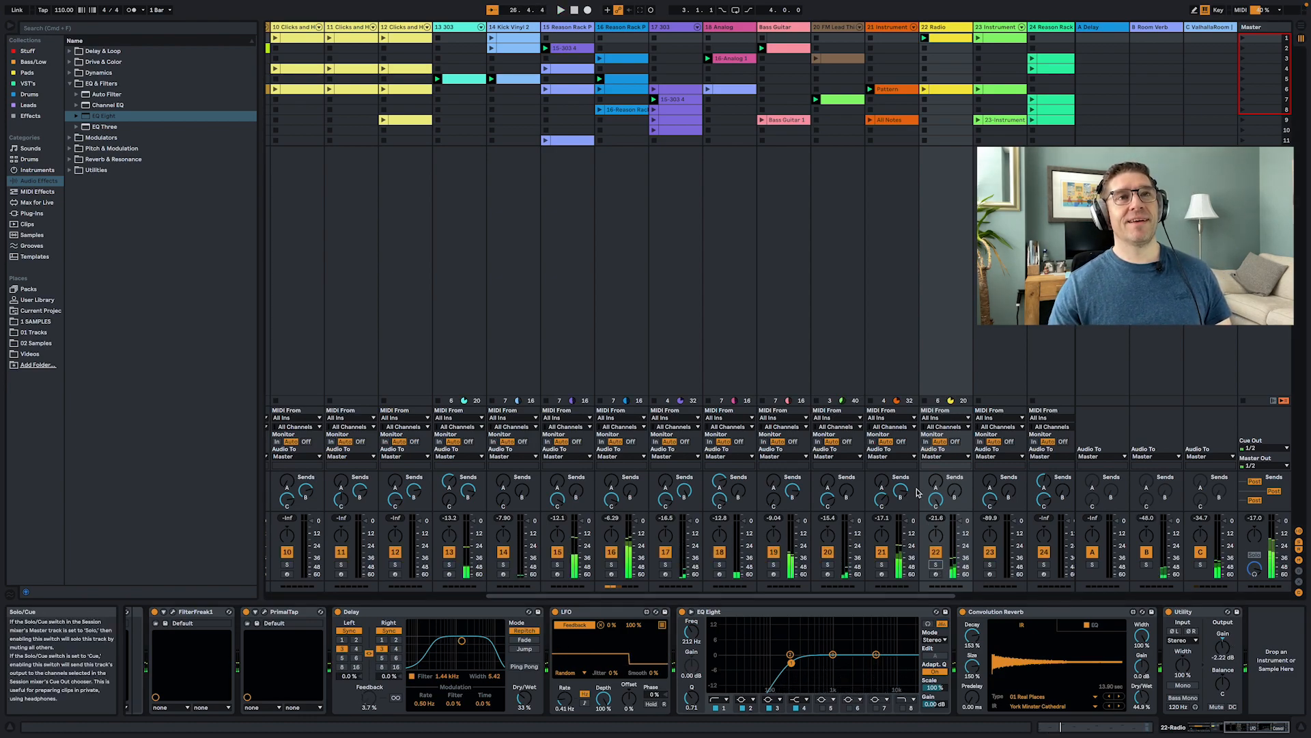
# - Solo the 23 Instrument track and scroll through its device chain
pyautogui.hscroll(5, 898, 397)
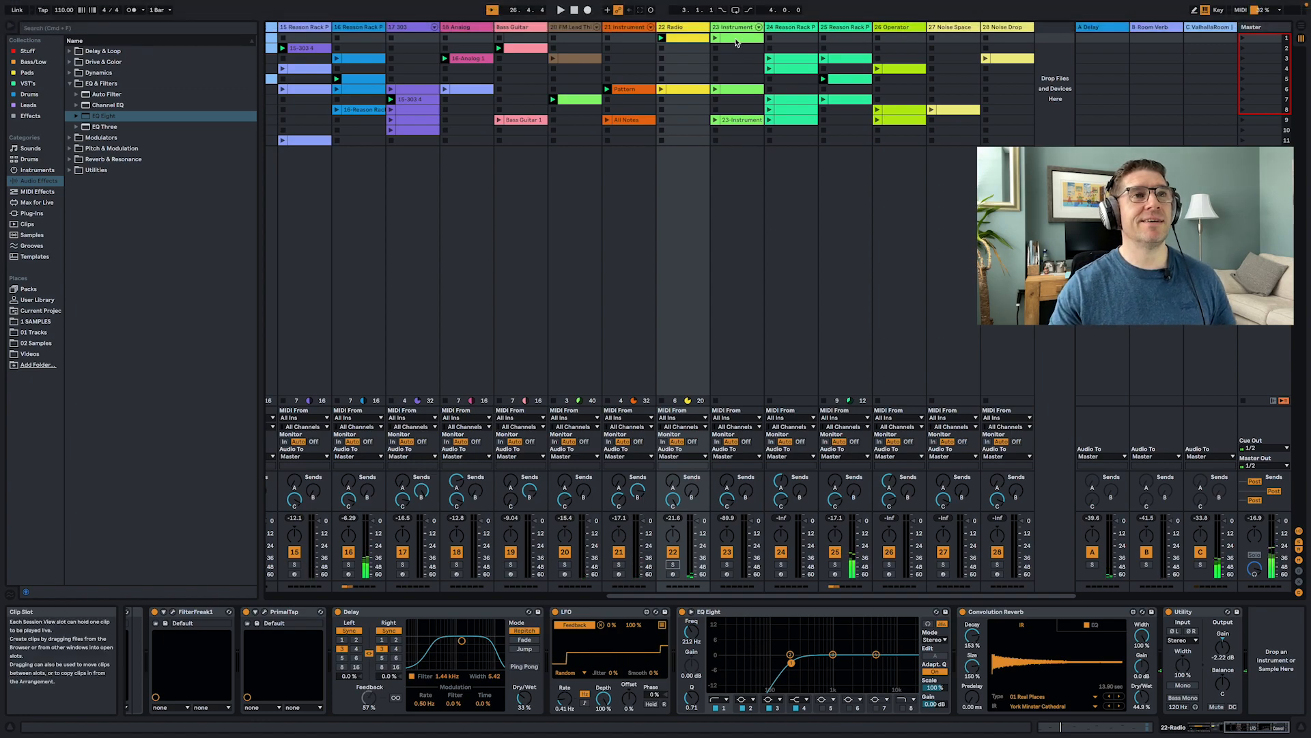
pyautogui.click(760, 376)
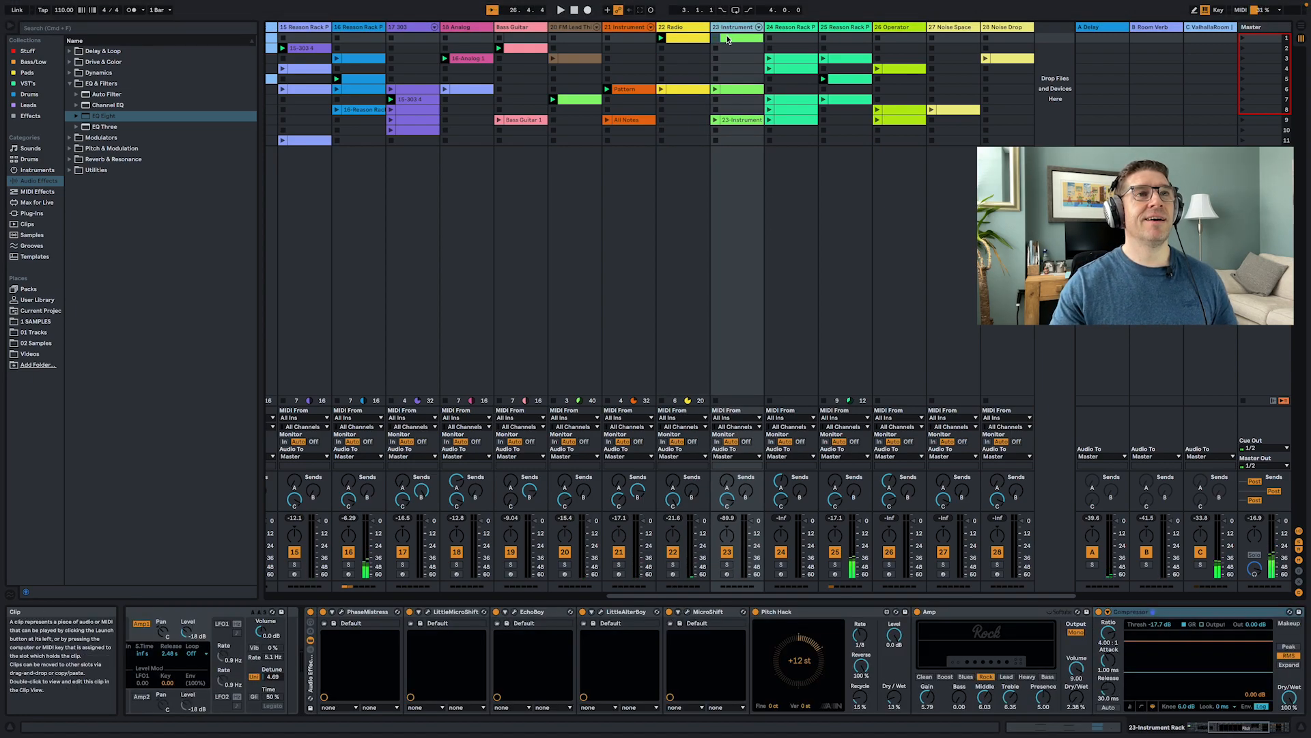
pyautogui.click(727, 564)
pyautogui.hscroll(-10, 729, 583)
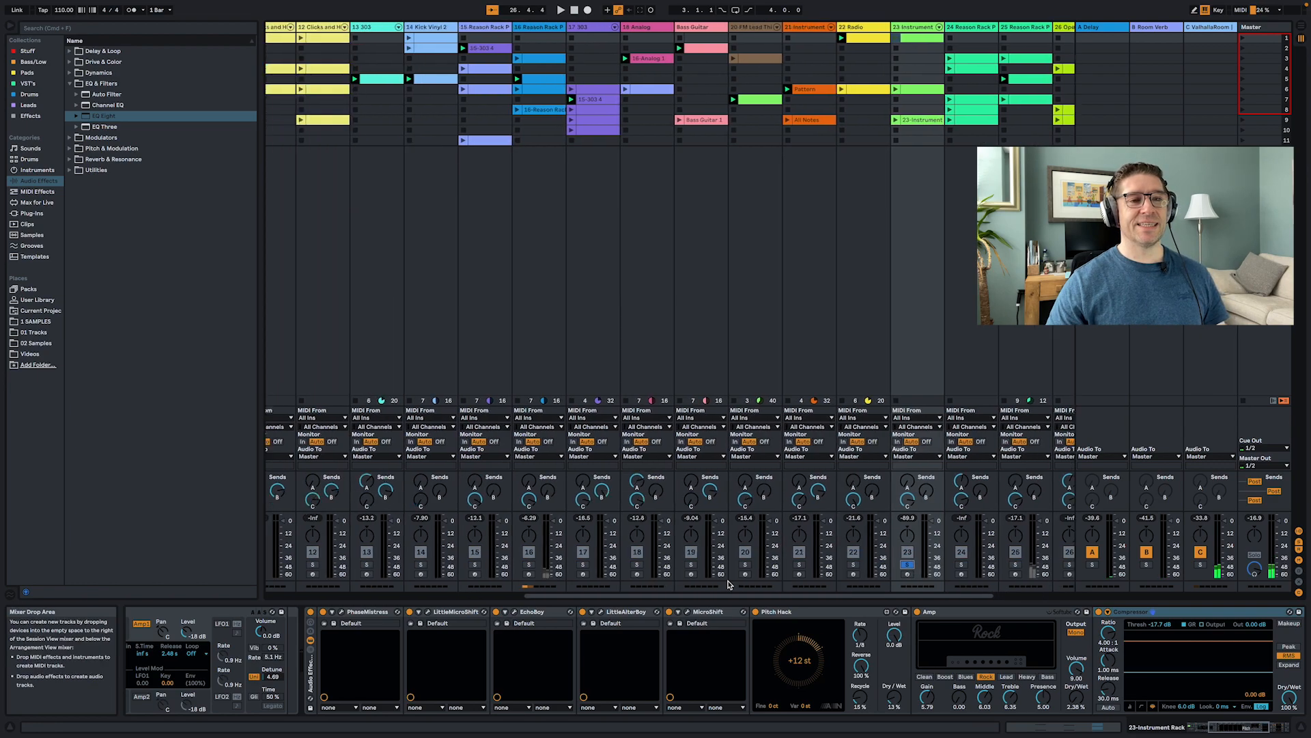
pyautogui.hscroll(10, 728, 585)
pyautogui.hscroll(3, 696, 655)
pyautogui.hscroll(-6, 695, 655)
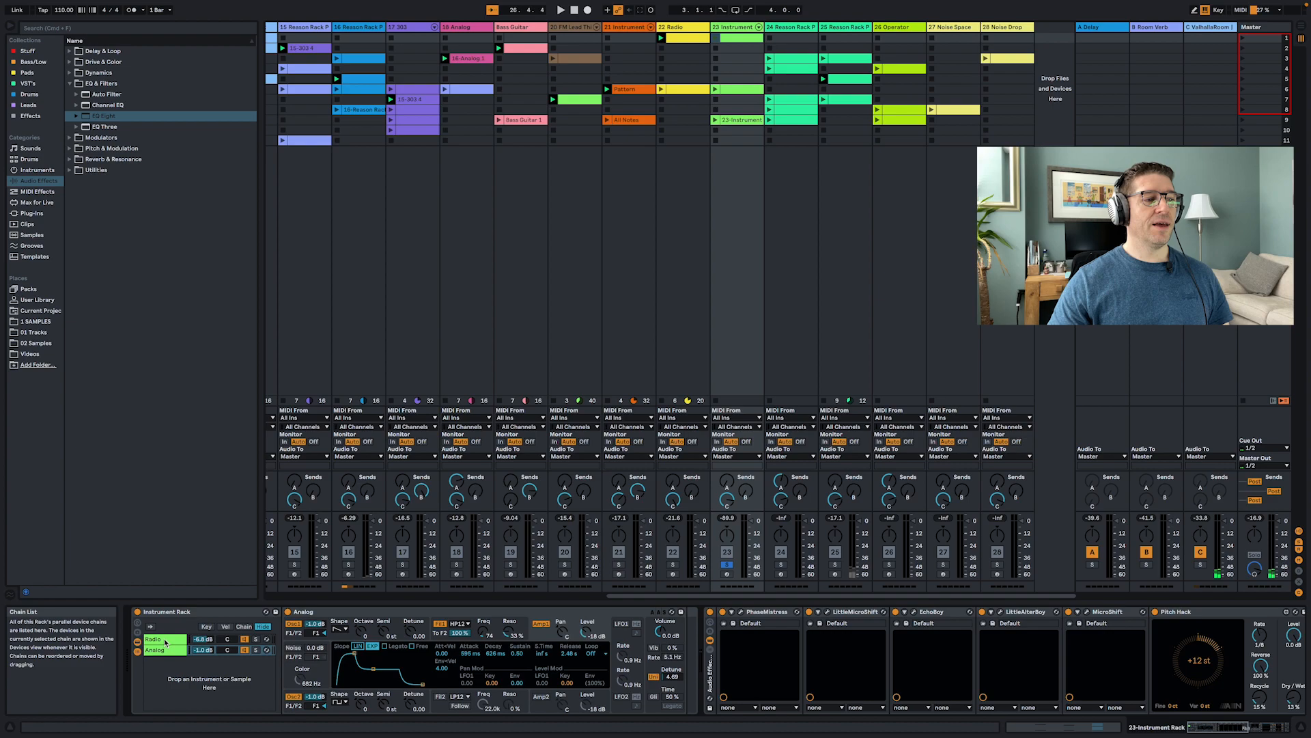
# - Select the Radio and Analog chains in its Instrument Rack, launch its row 1 clip, and toggle the Analog chain's activator
pyautogui.click(165, 643)
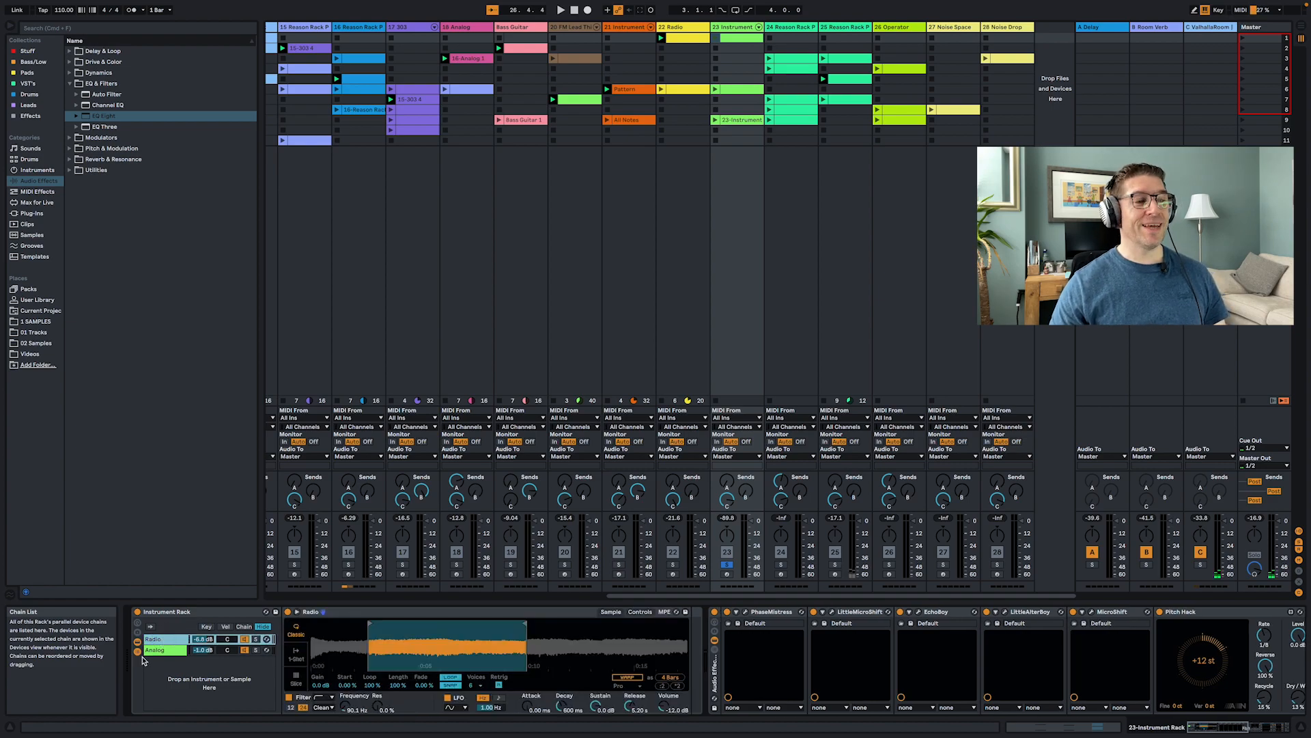
pyautogui.click(154, 649)
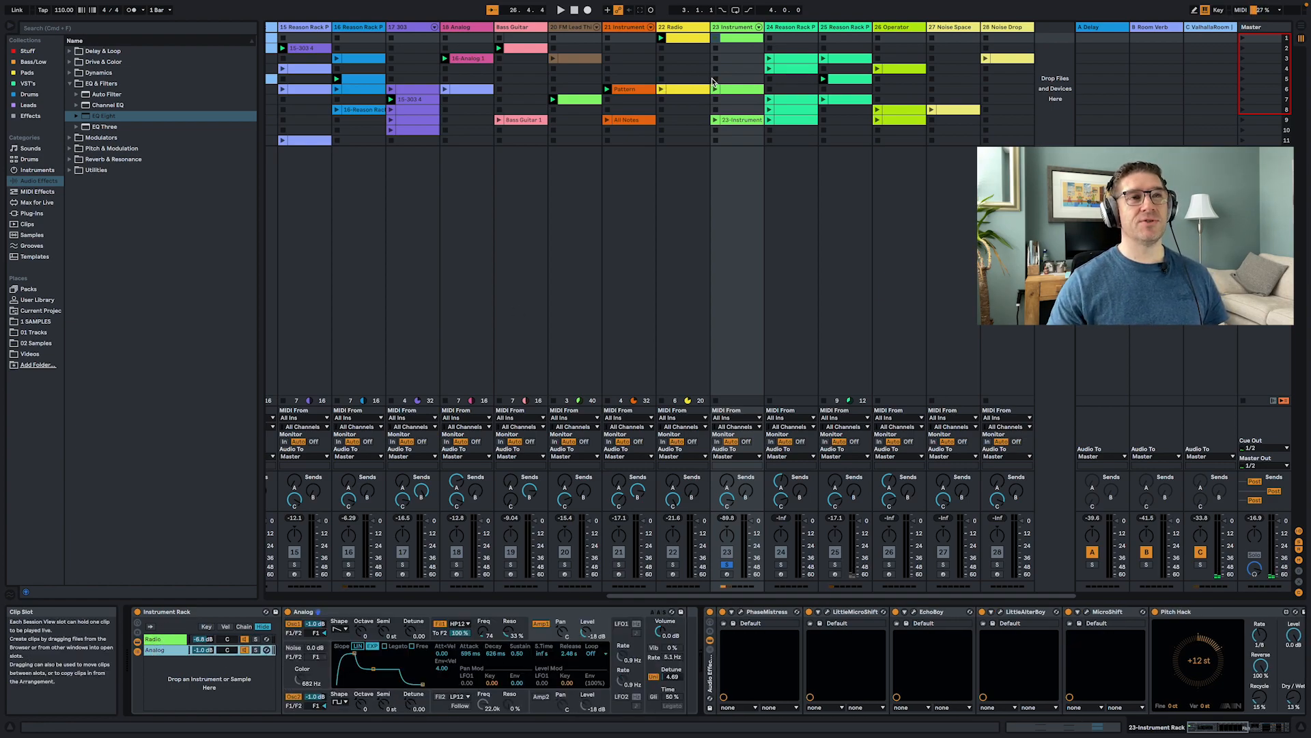
pyautogui.click(716, 38)
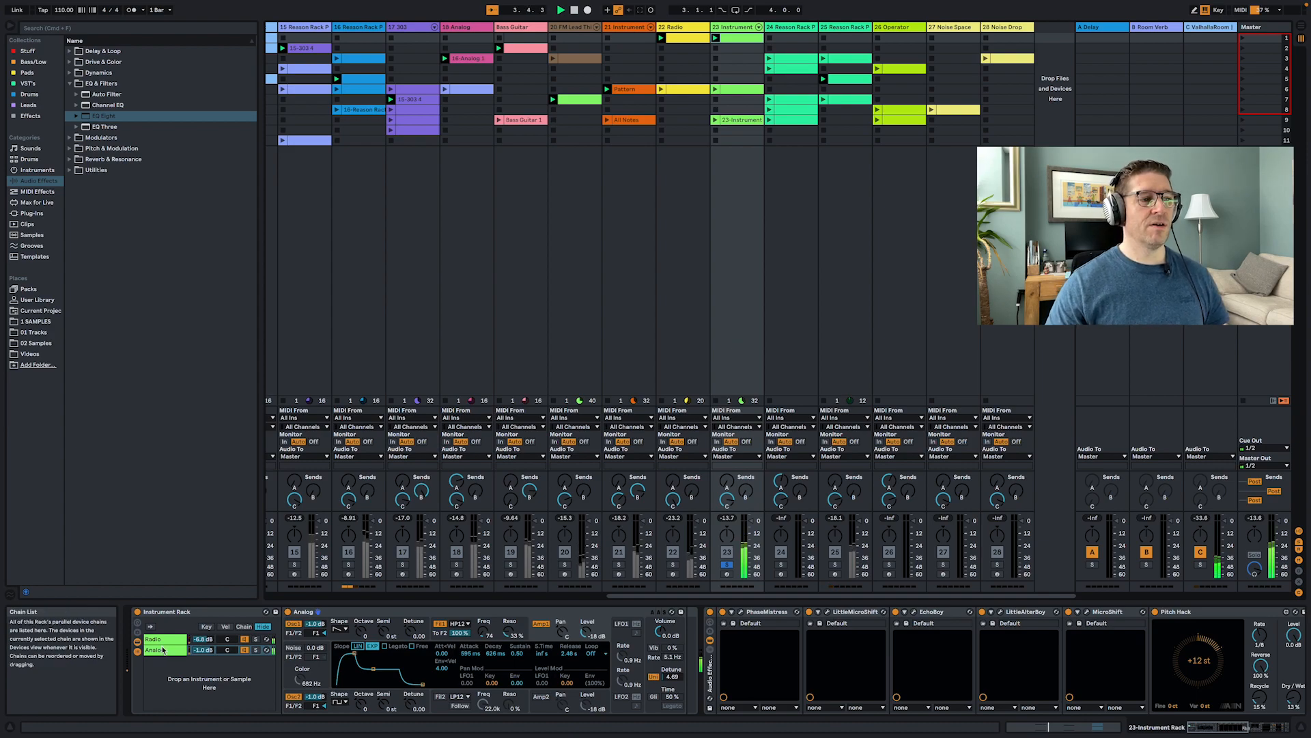
pyautogui.click(244, 650)
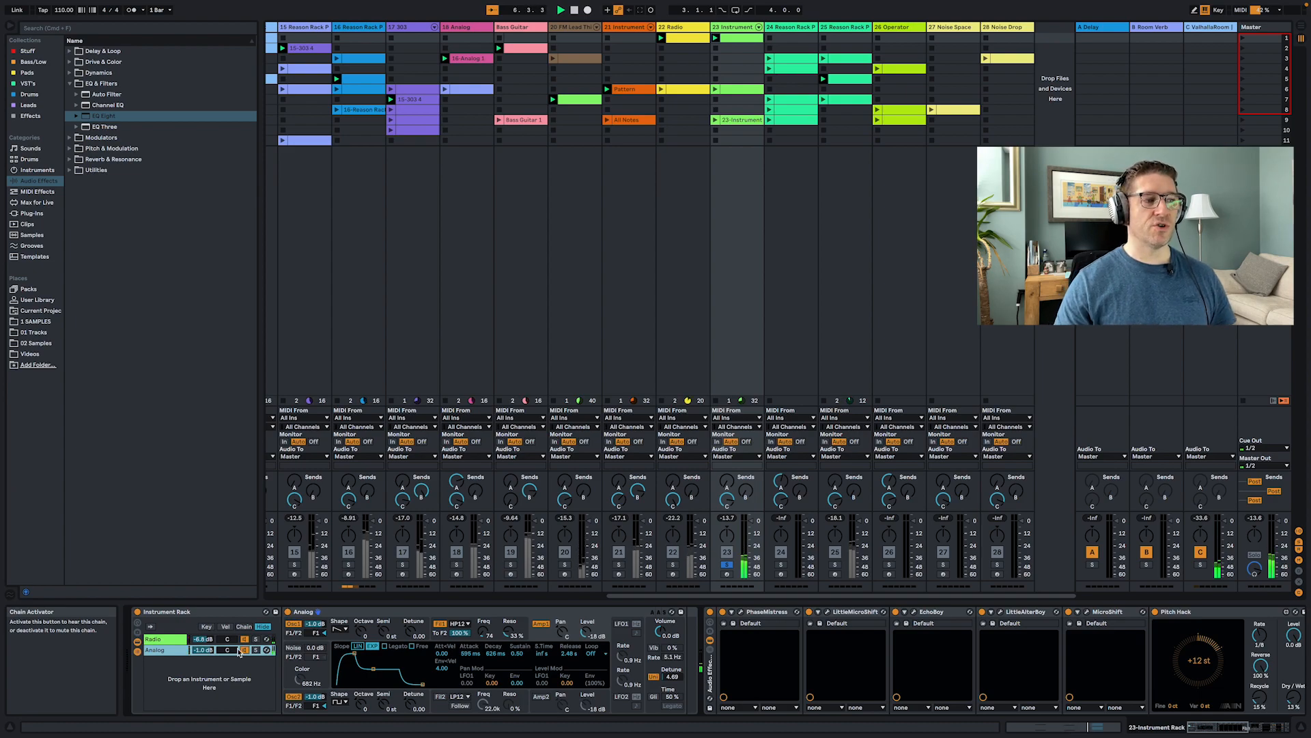
# - Select the Radio chain in the Instrument Rack and step through each effect device along its device chain
pyautogui.click(202, 639)
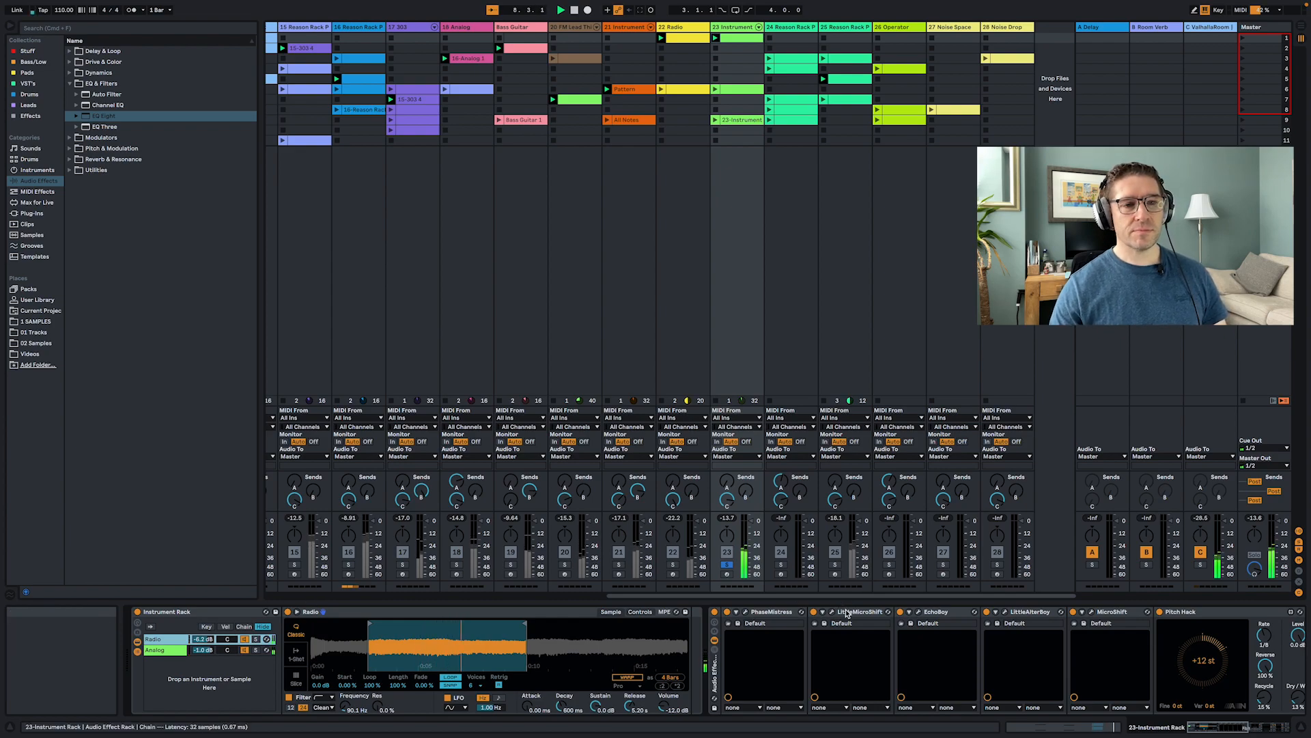
pyautogui.hscroll(5, 719, 655)
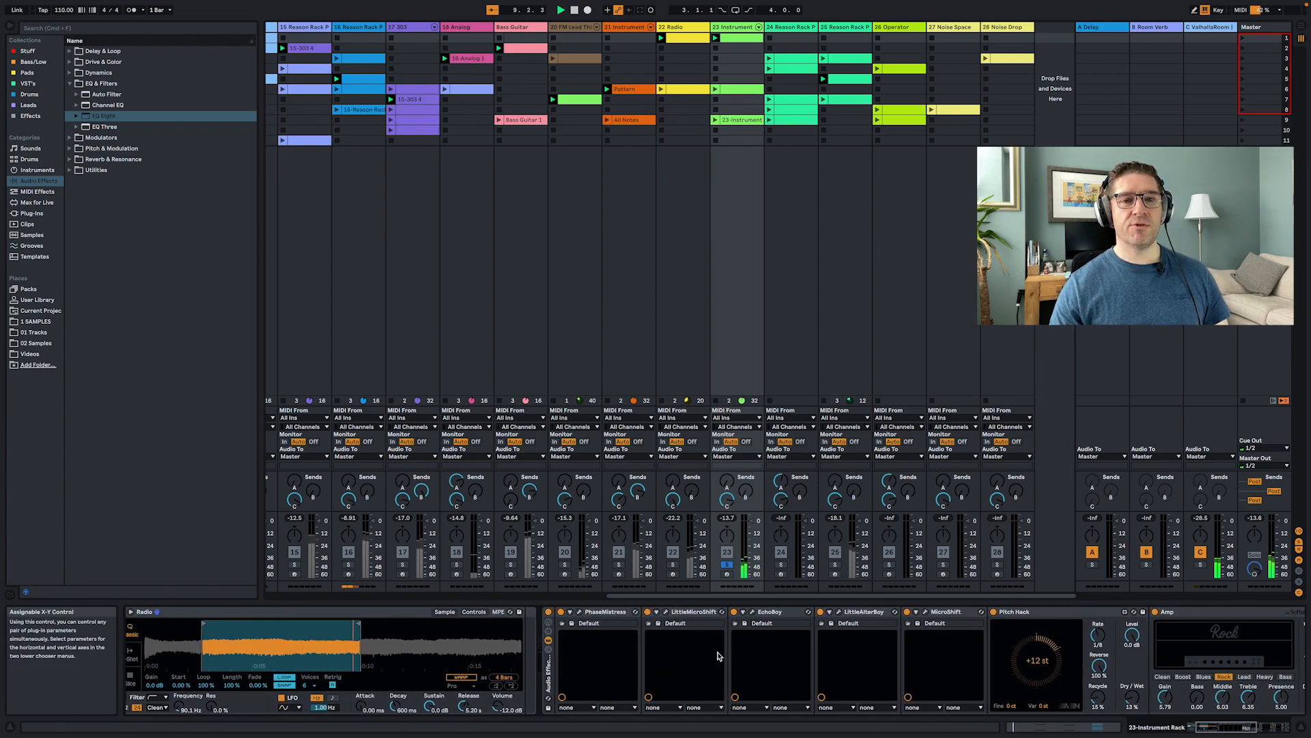
pyautogui.hscroll(3, 717, 656)
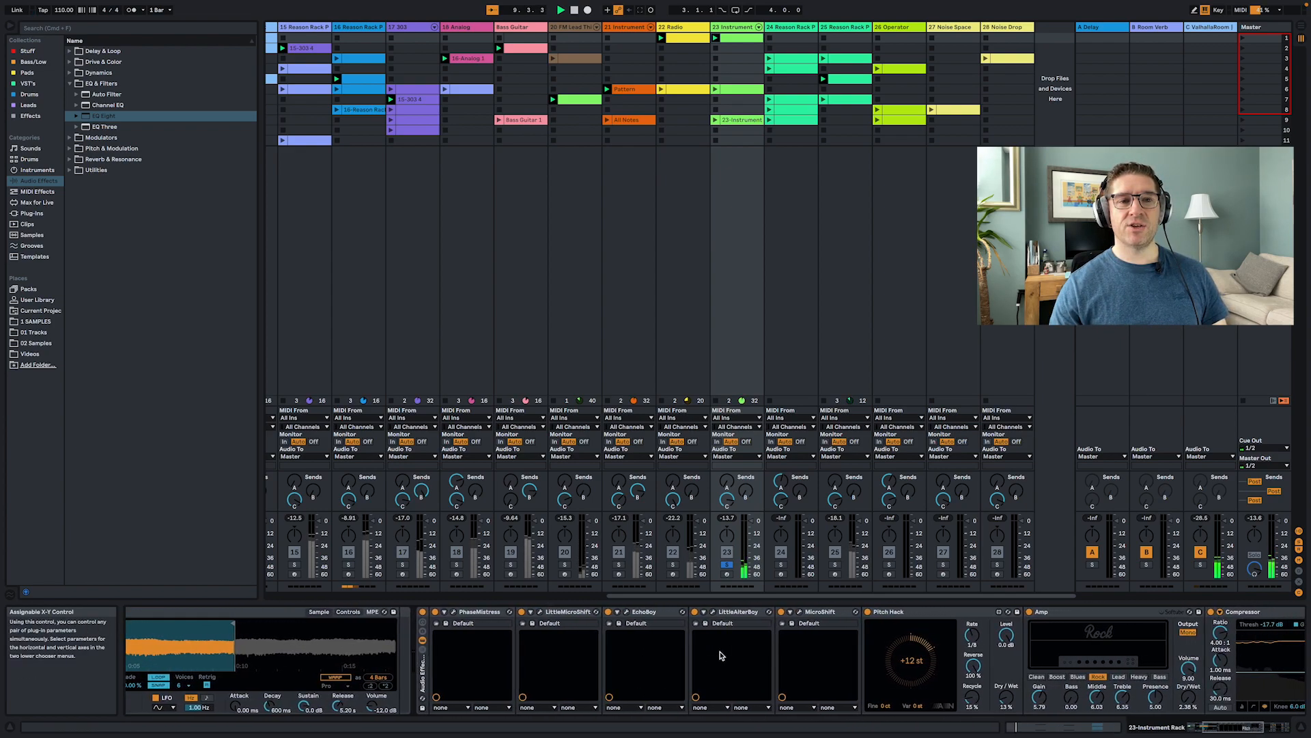
pyautogui.click(489, 612)
pyautogui.click(565, 611)
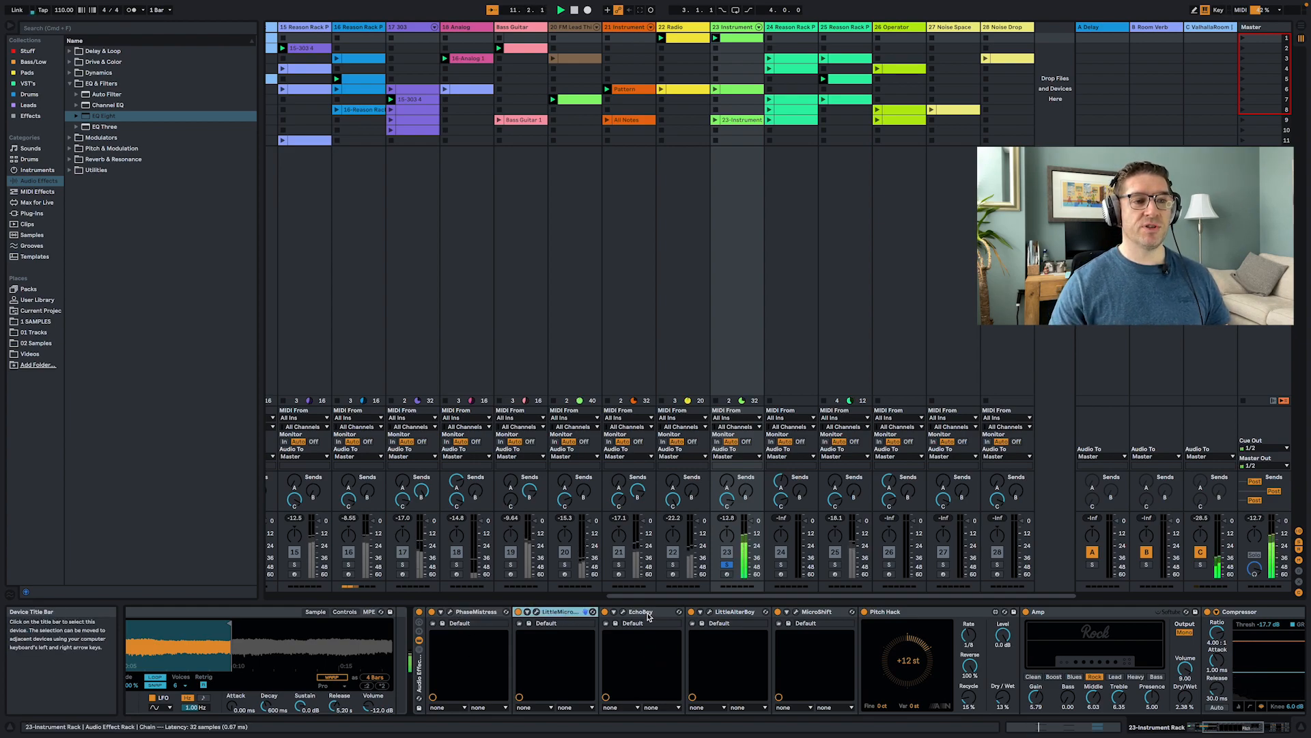
pyautogui.click(649, 611)
pyautogui.click(739, 613)
pyautogui.click(806, 613)
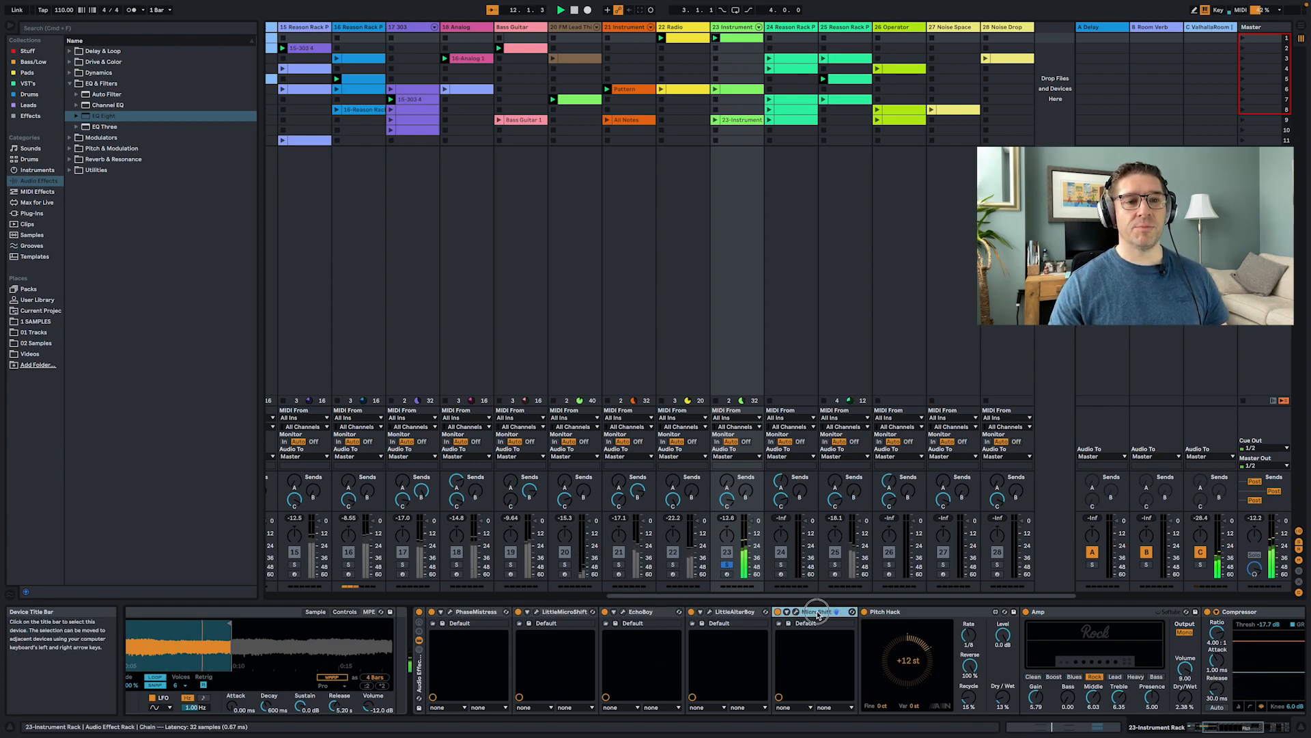
pyautogui.click(941, 615)
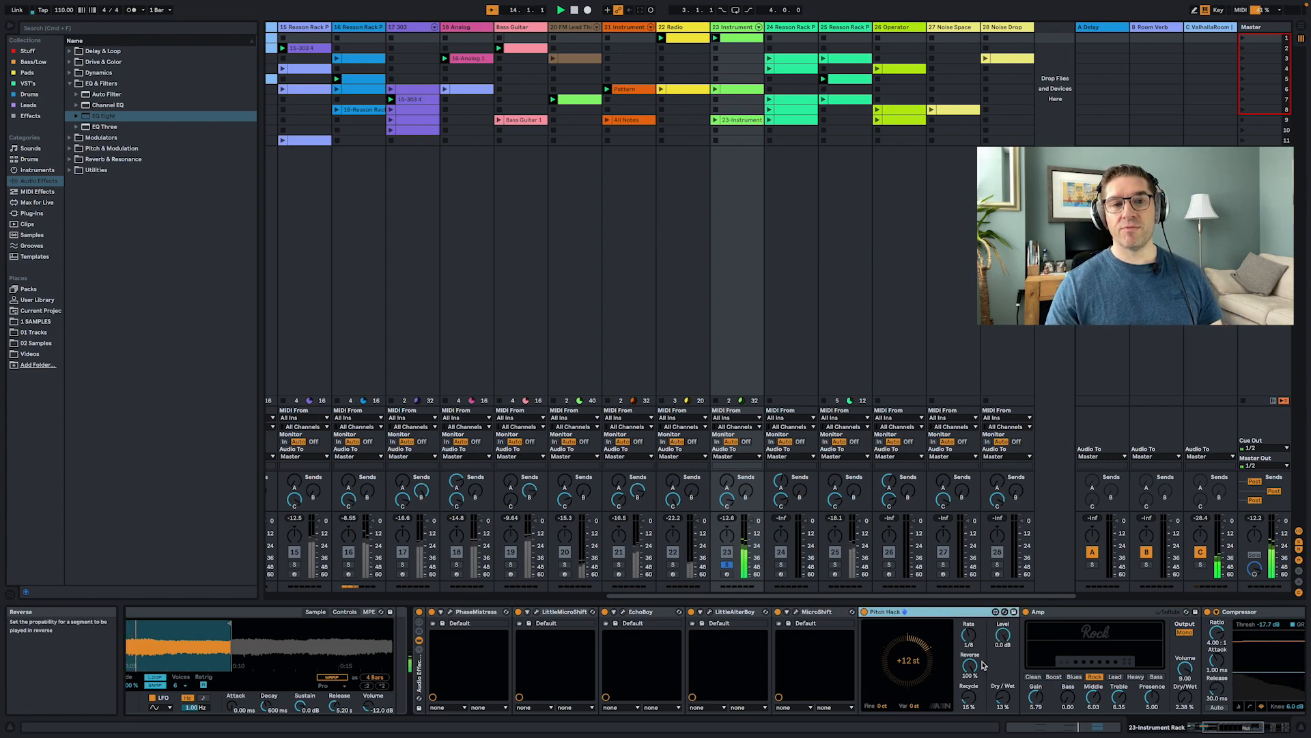
pyautogui.hscroll(10, 984, 666)
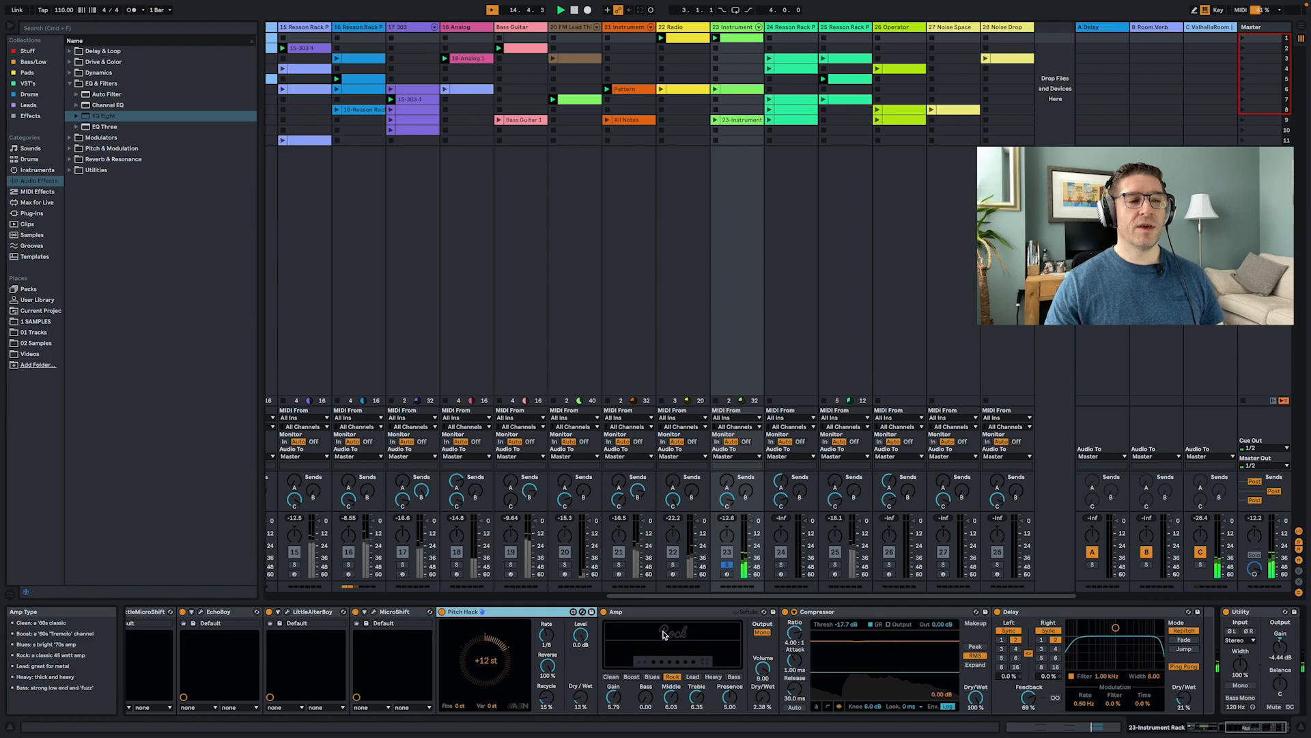
pyautogui.click(675, 613)
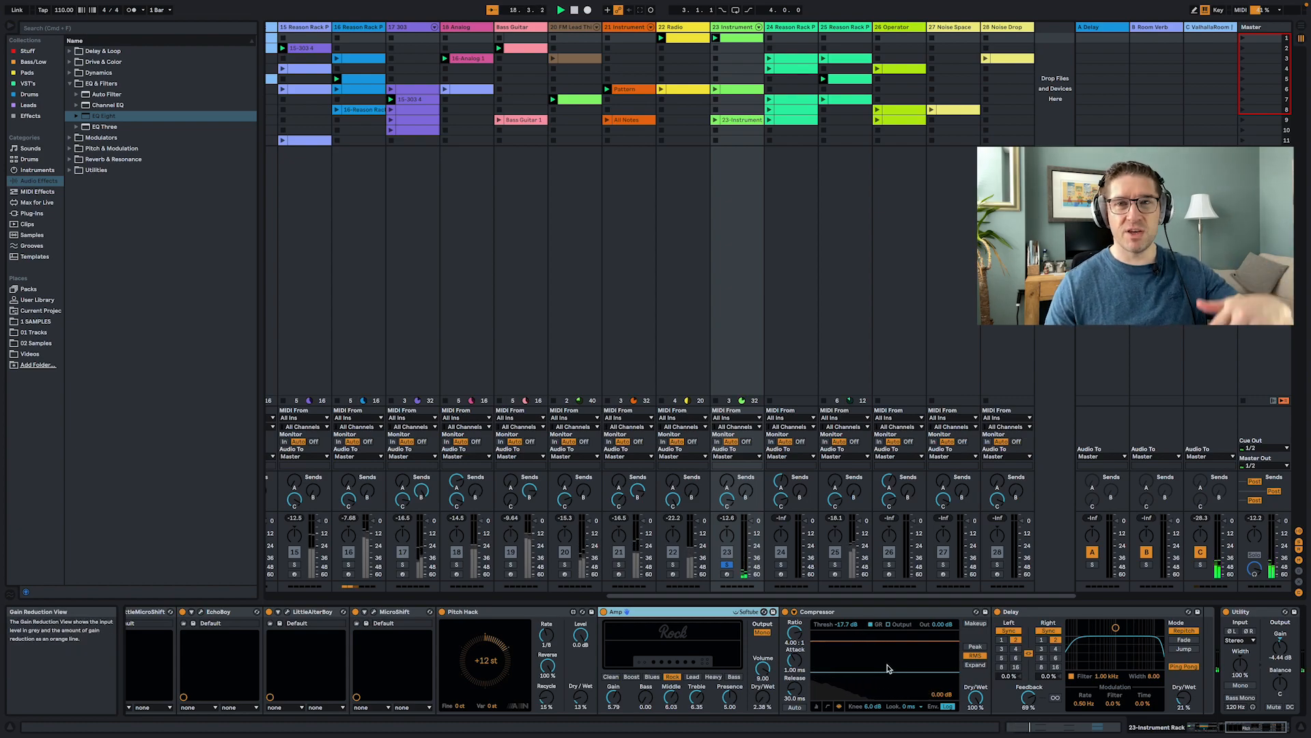
pyautogui.hscroll(2, 956, 666)
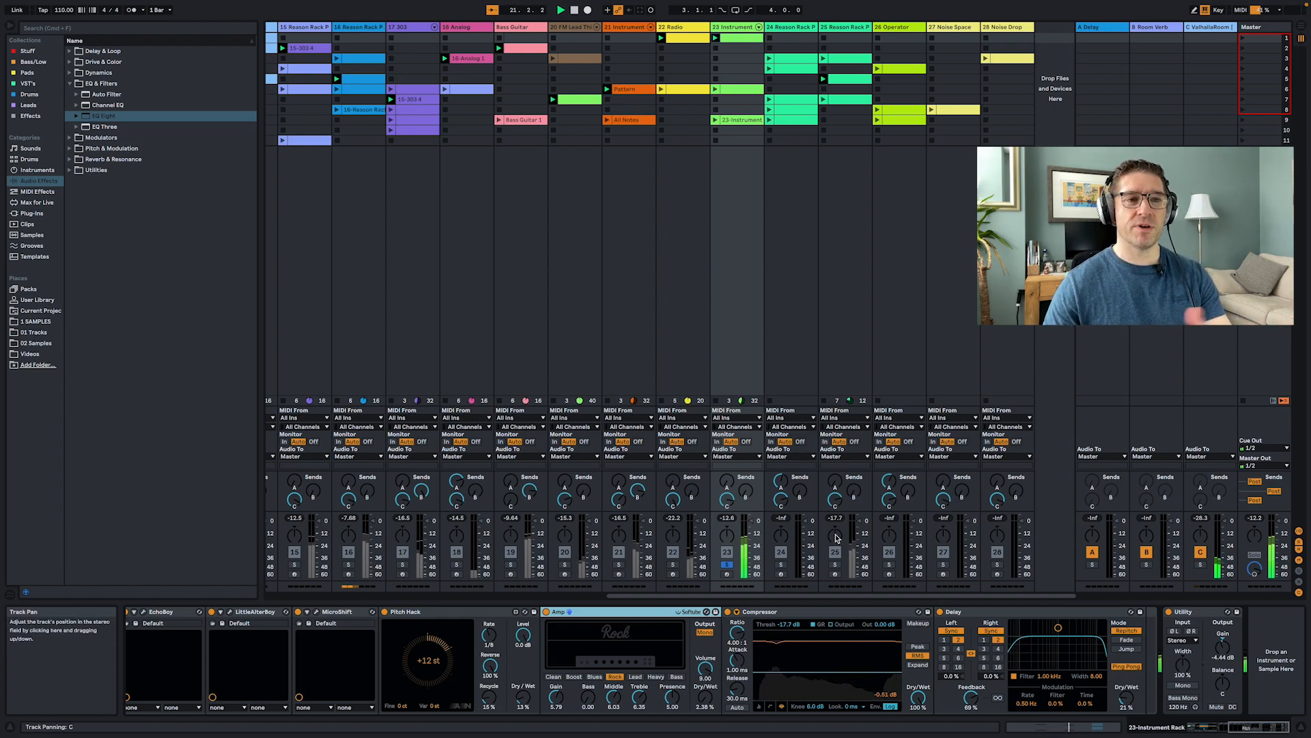
# - Unsolo the 23 Instrument track, solo the 24 Reason Rack Plugin track, and launch its row 3 clip
pyautogui.click(726, 565)
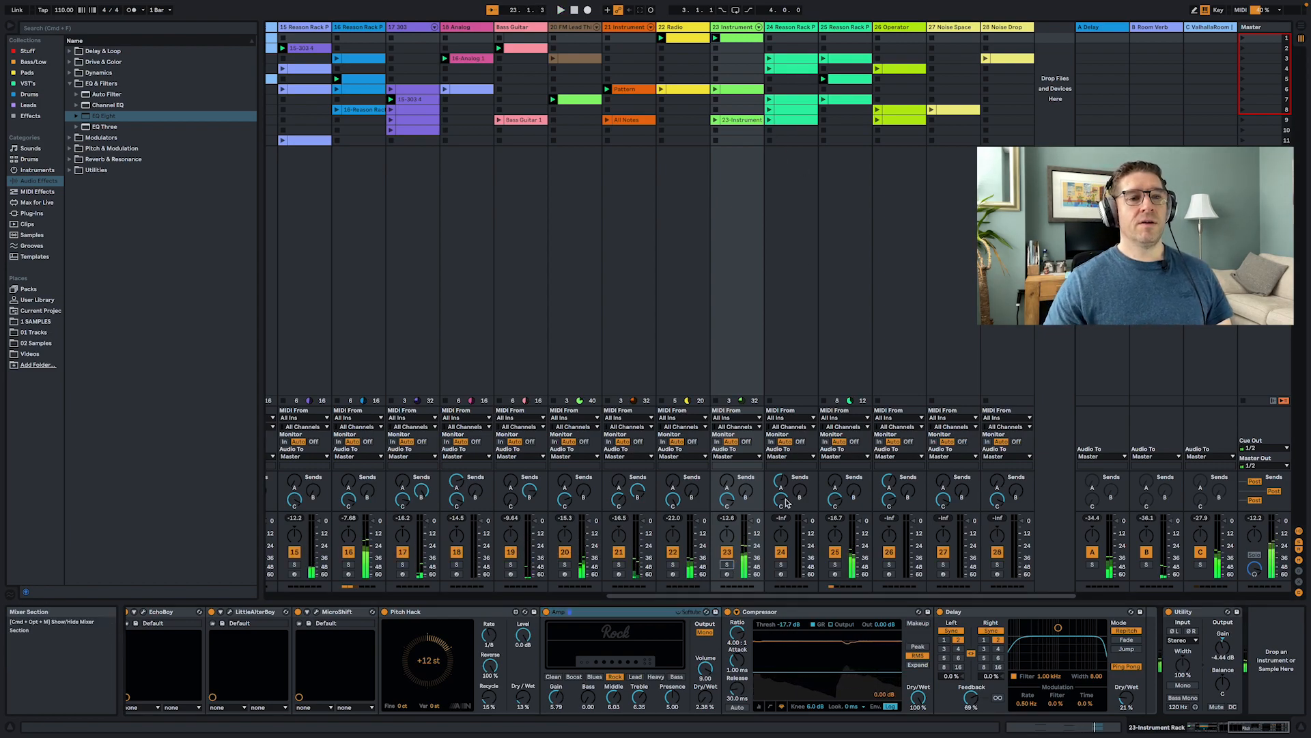
pyautogui.click(779, 342)
pyautogui.click(780, 565)
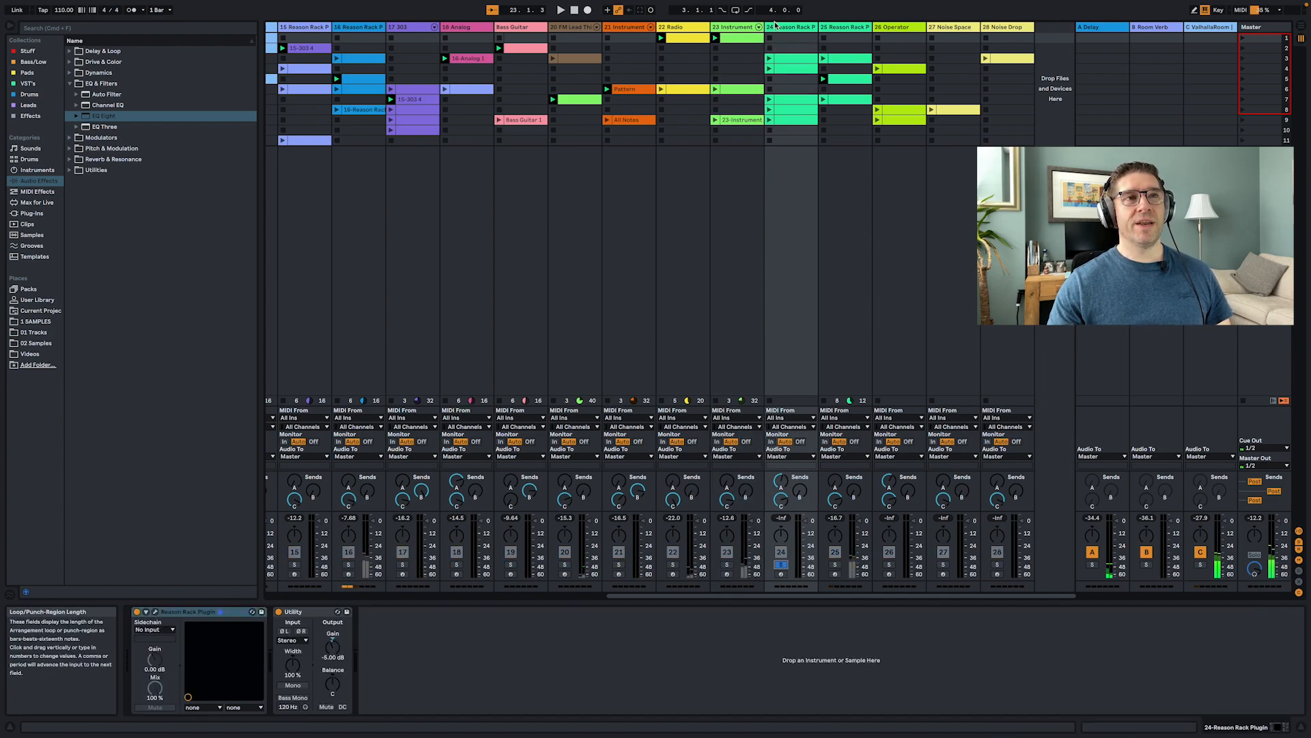
pyautogui.click(770, 59)
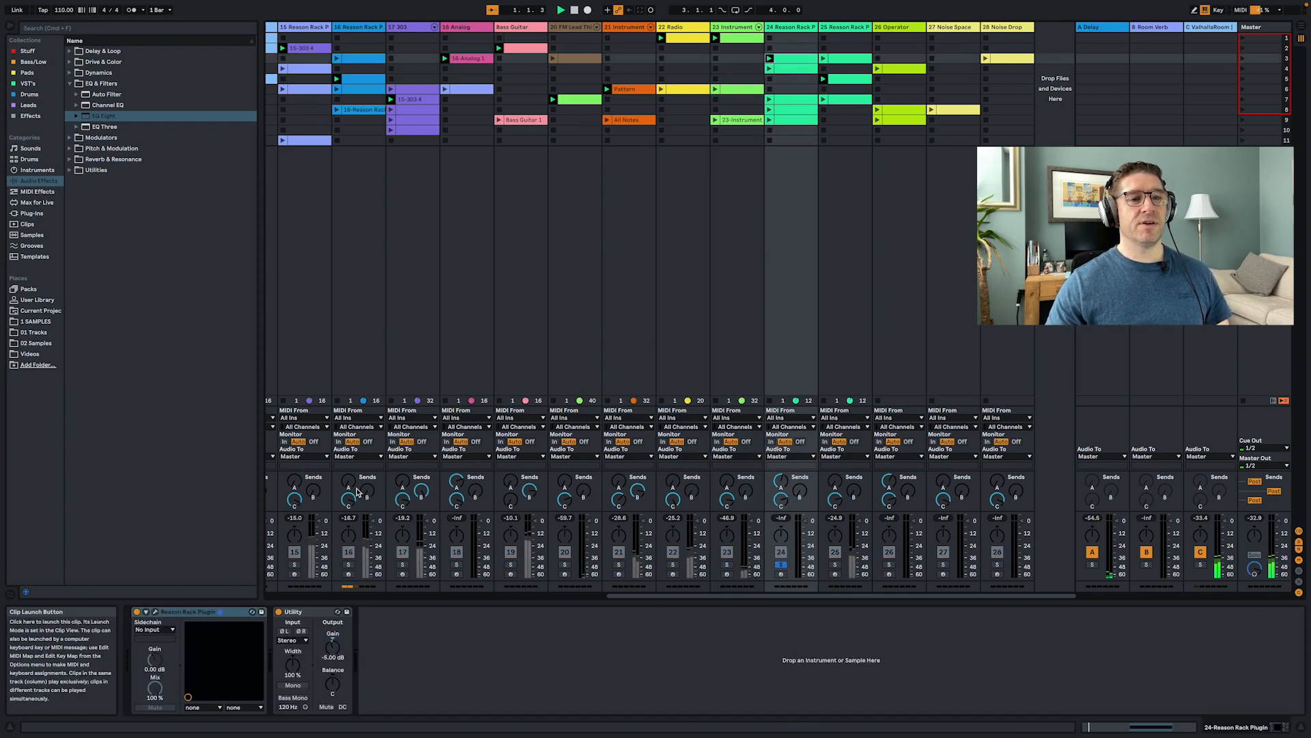
# - Open the Reason Rack Plugin window and scroll through the players and instruments in its rack
pyautogui.click(155, 611)
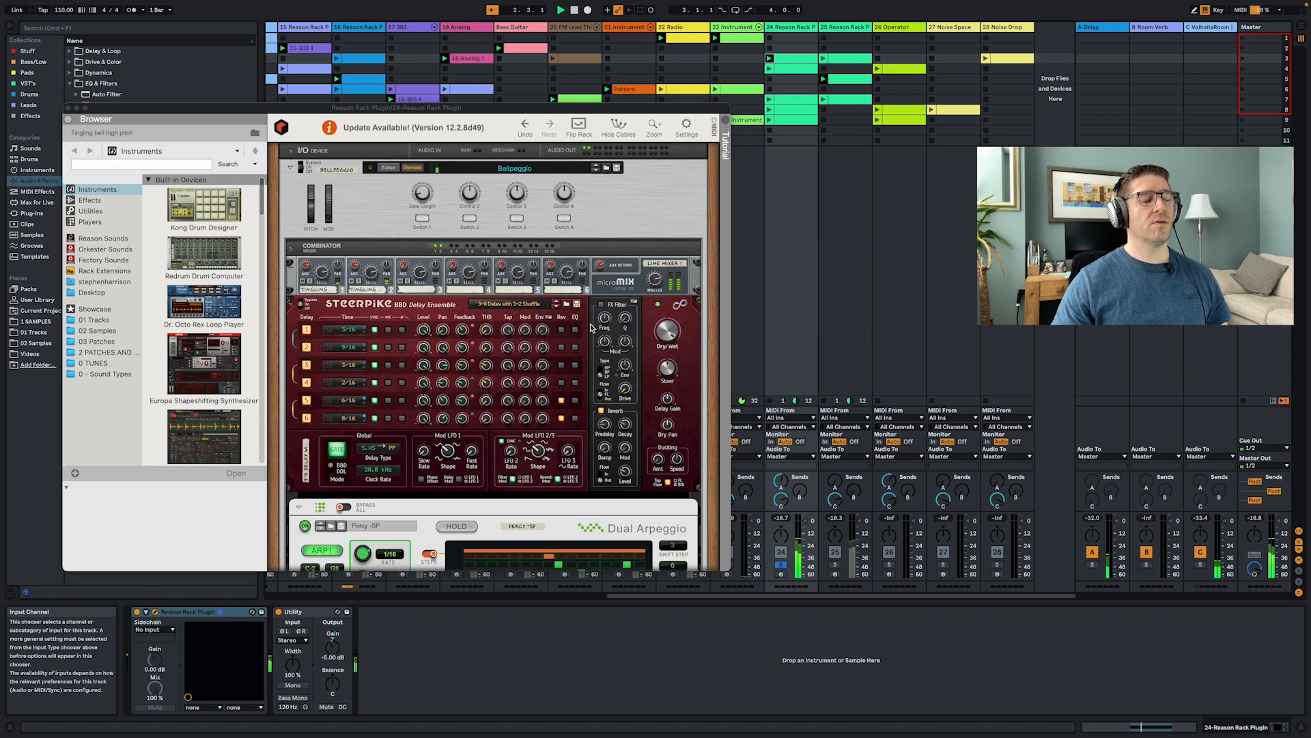
pyautogui.scroll(-10, 591, 328)
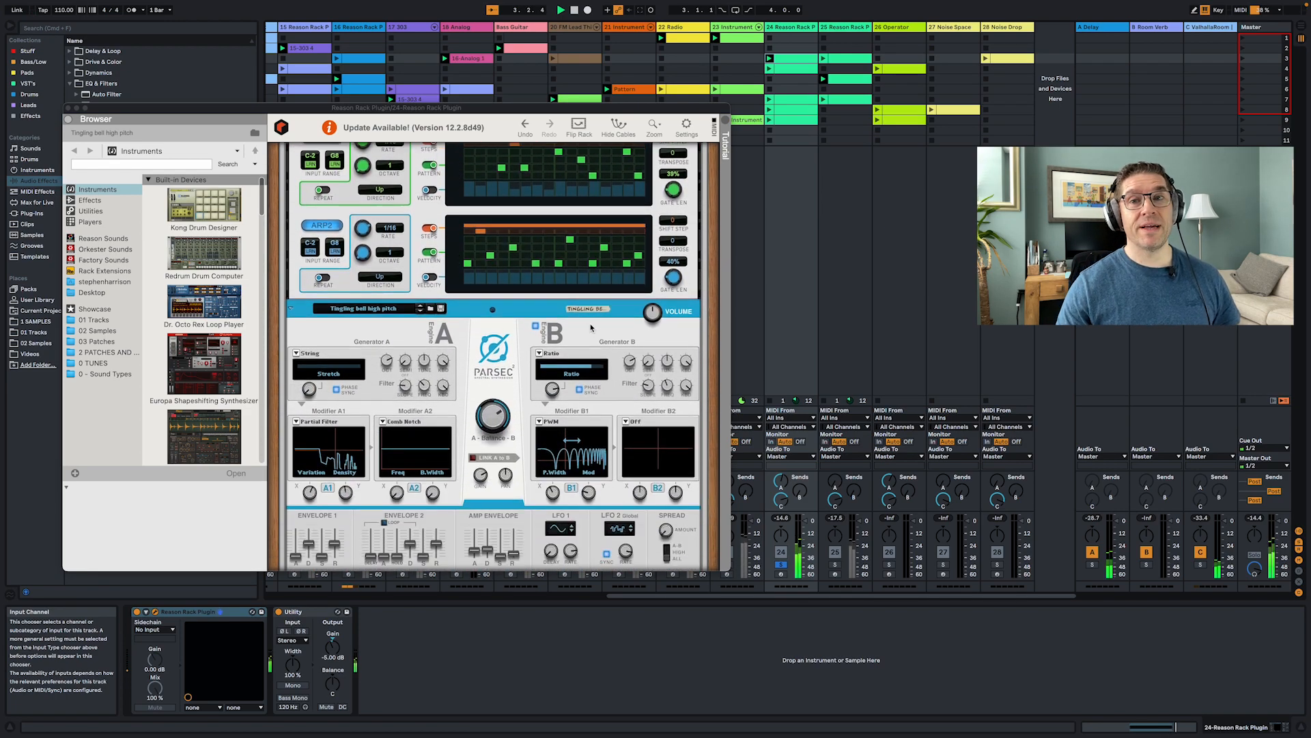
pyautogui.scroll(-1, 590, 328)
pyautogui.scroll(-2, 591, 328)
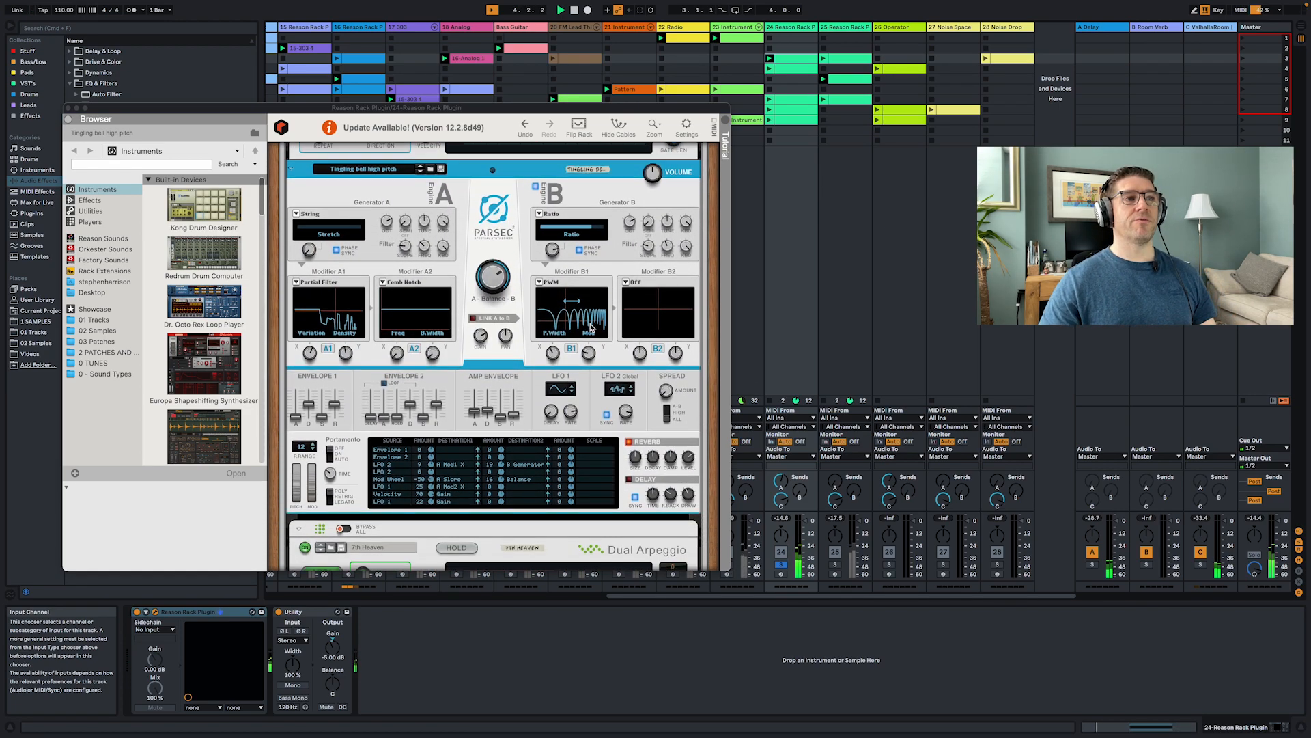
pyautogui.scroll(5, 590, 328)
pyautogui.scroll(-4, 547, 332)
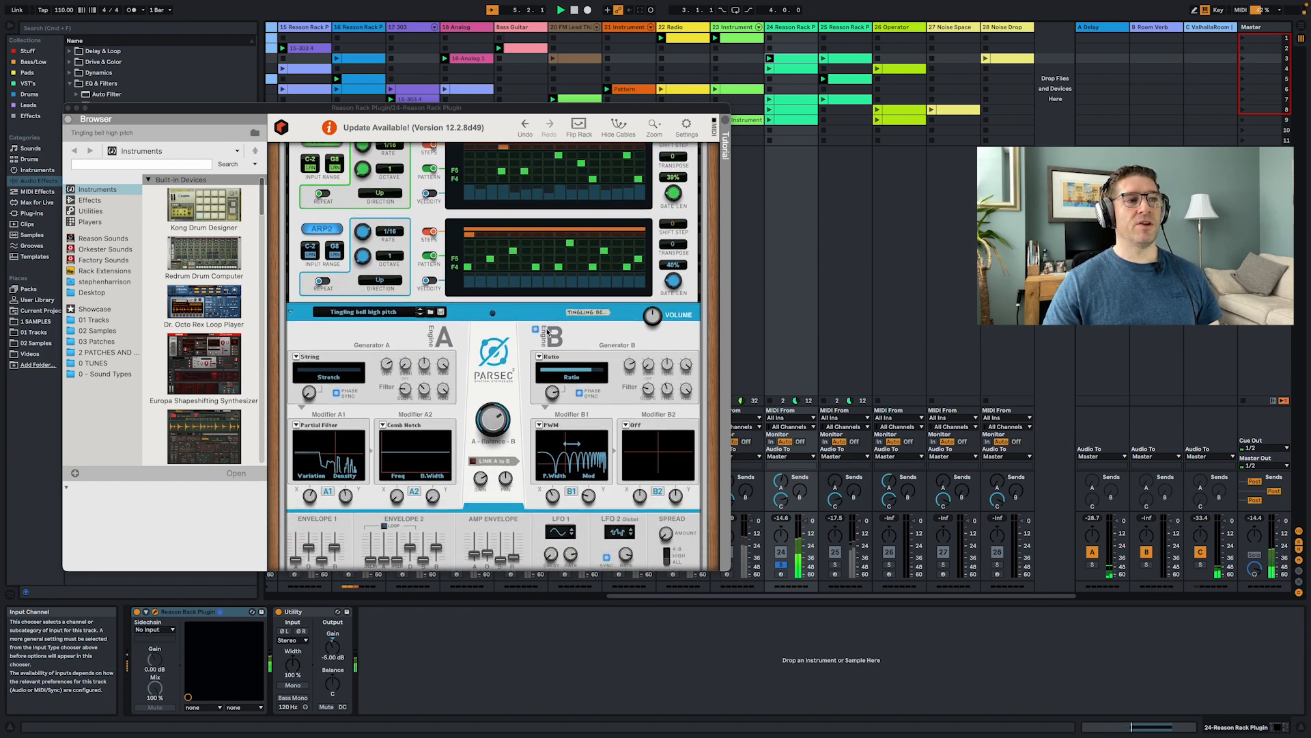
pyautogui.scroll(9, 403, 243)
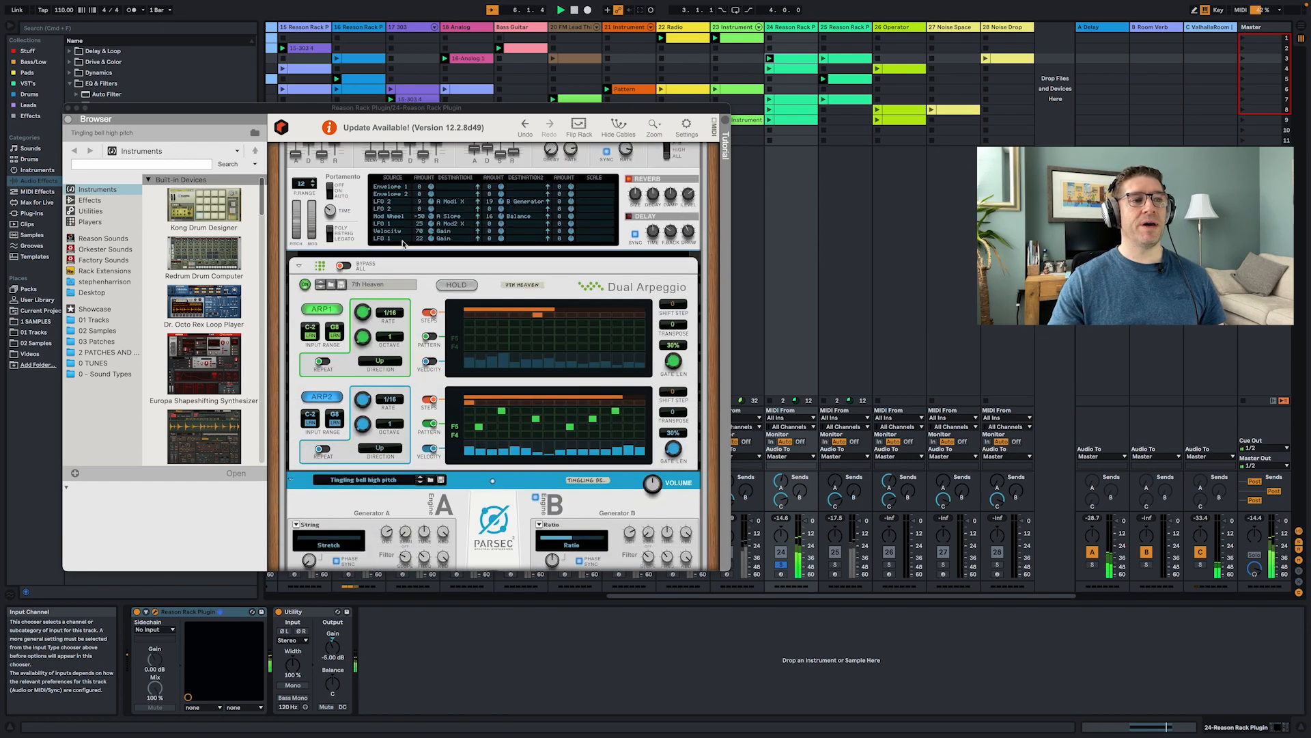
pyautogui.scroll(-5, 403, 244)
pyautogui.scroll(-3, 424, 266)
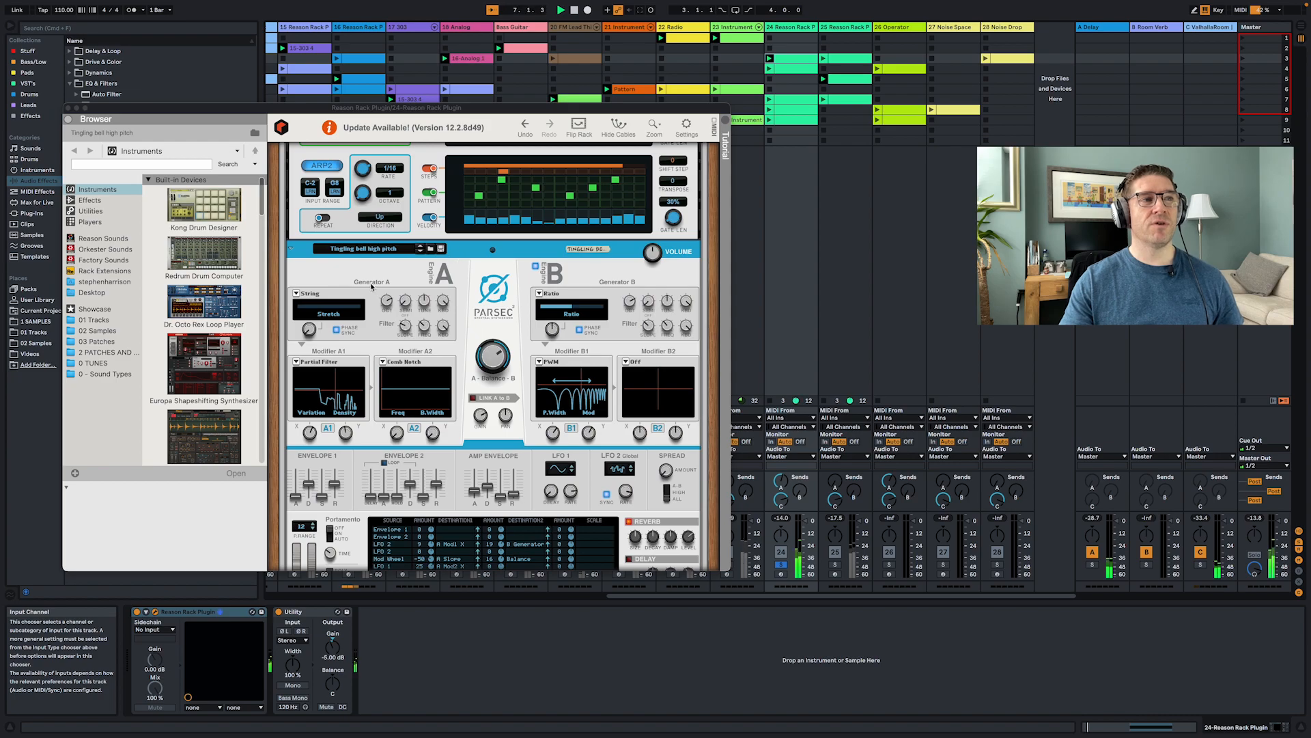
pyautogui.scroll(-3, 515, 306)
pyautogui.scroll(15, 516, 306)
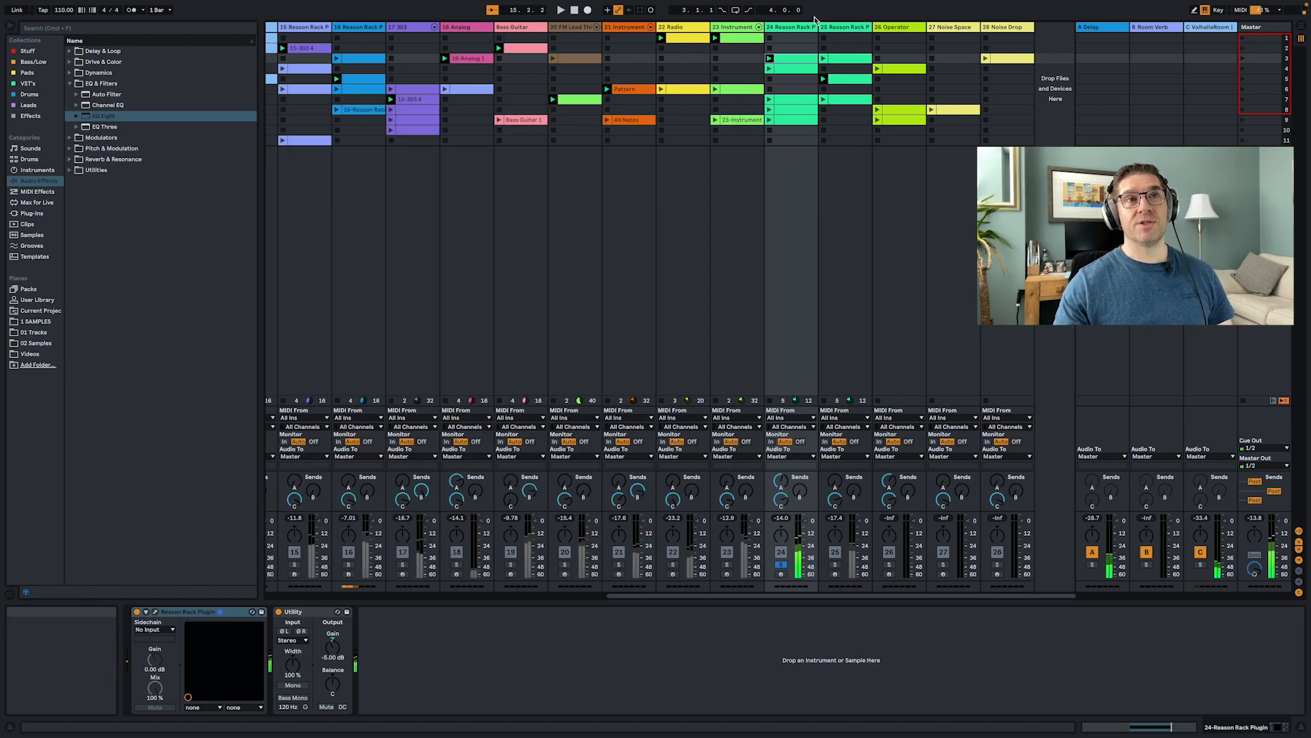
# - Launch the 25 Reason Rack Plugin track's row 3 clip and expand the Combinator's devices in its rack
pyautogui.click(824, 59)
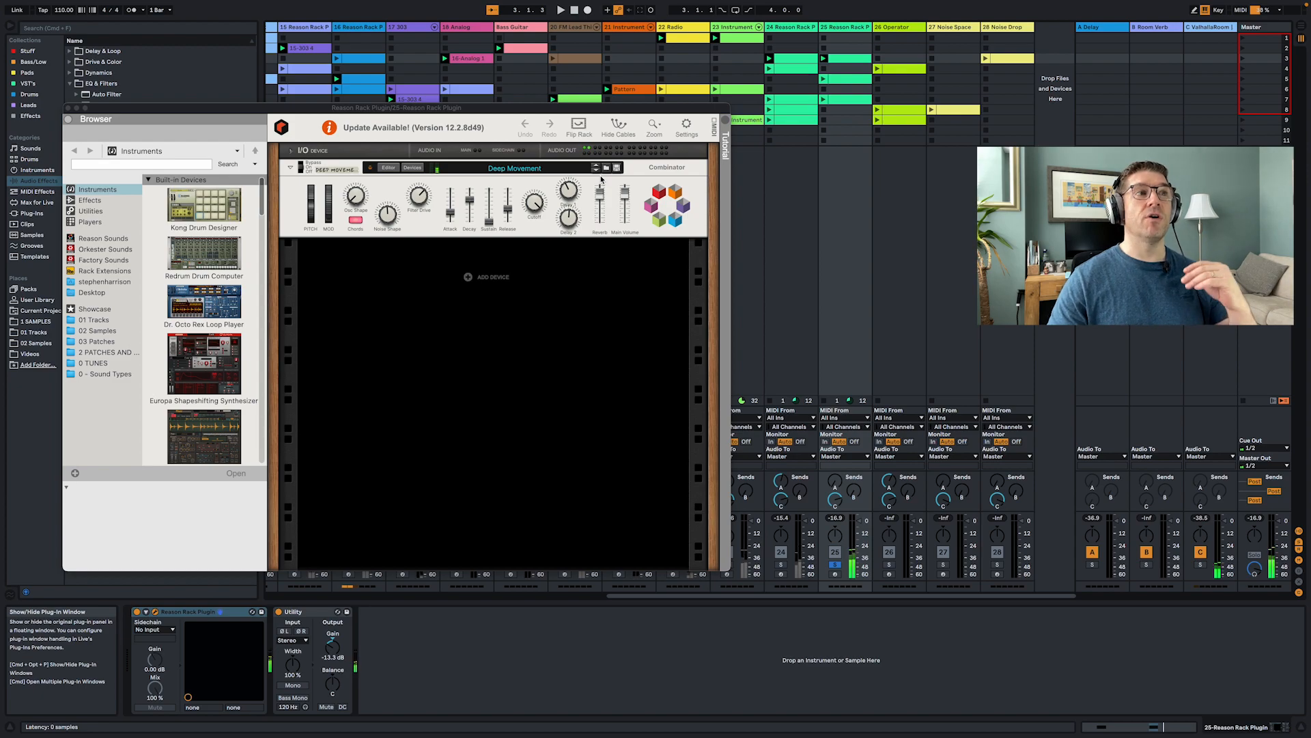
pyautogui.click(414, 168)
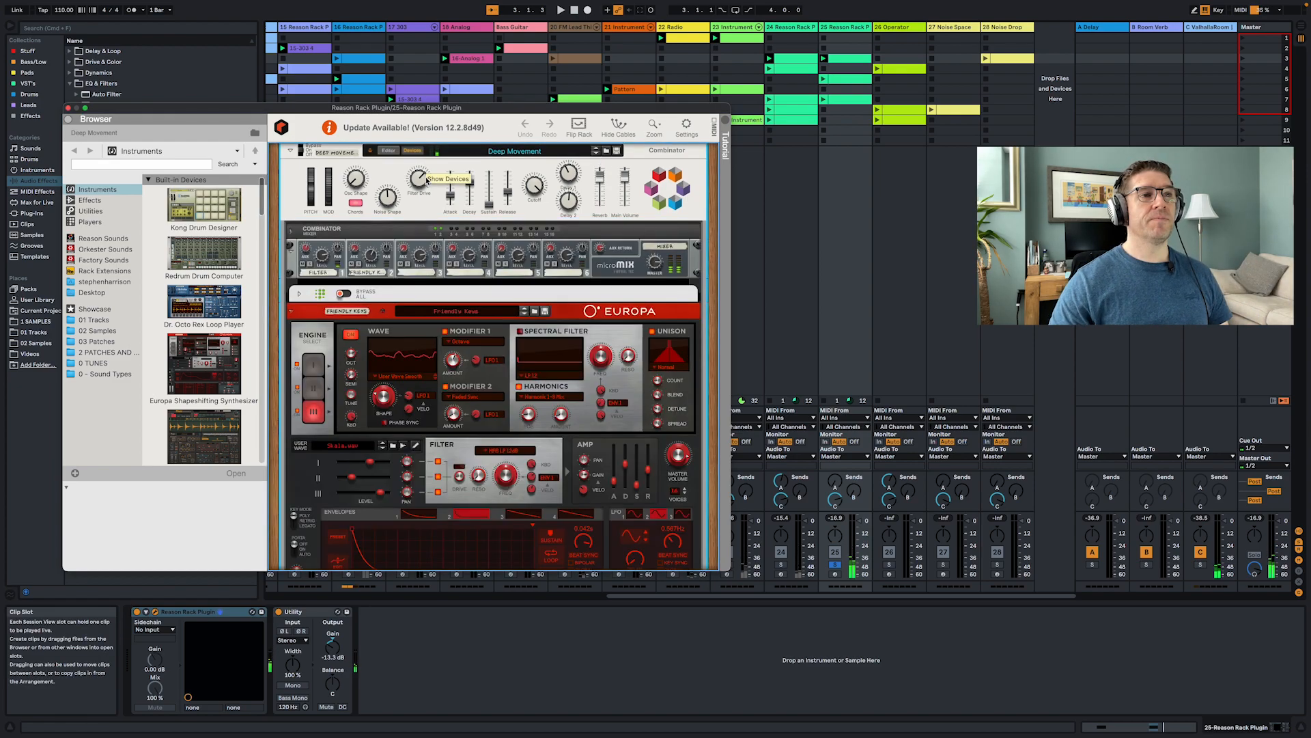
pyautogui.scroll(-3, 528, 346)
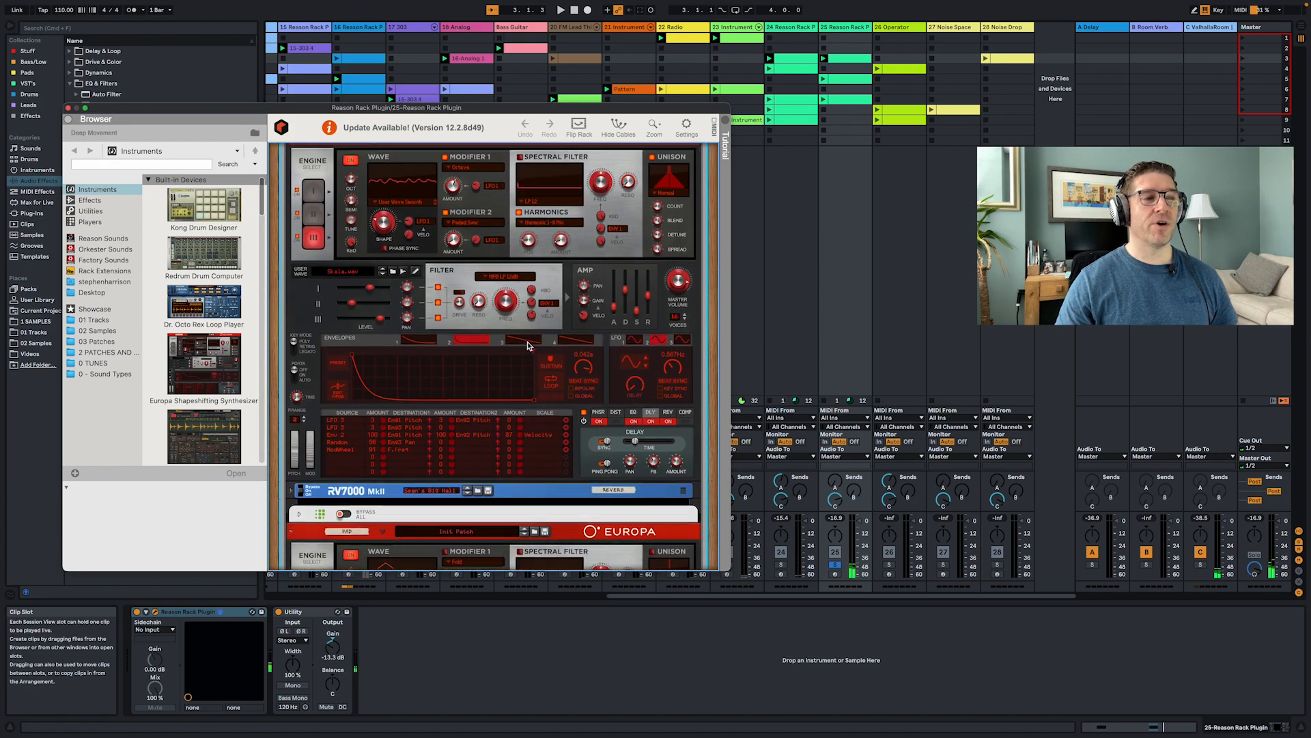
# - Toggle the player devices above each Europa synth and scroll through the rest of the rack's devices
pyautogui.click(299, 218)
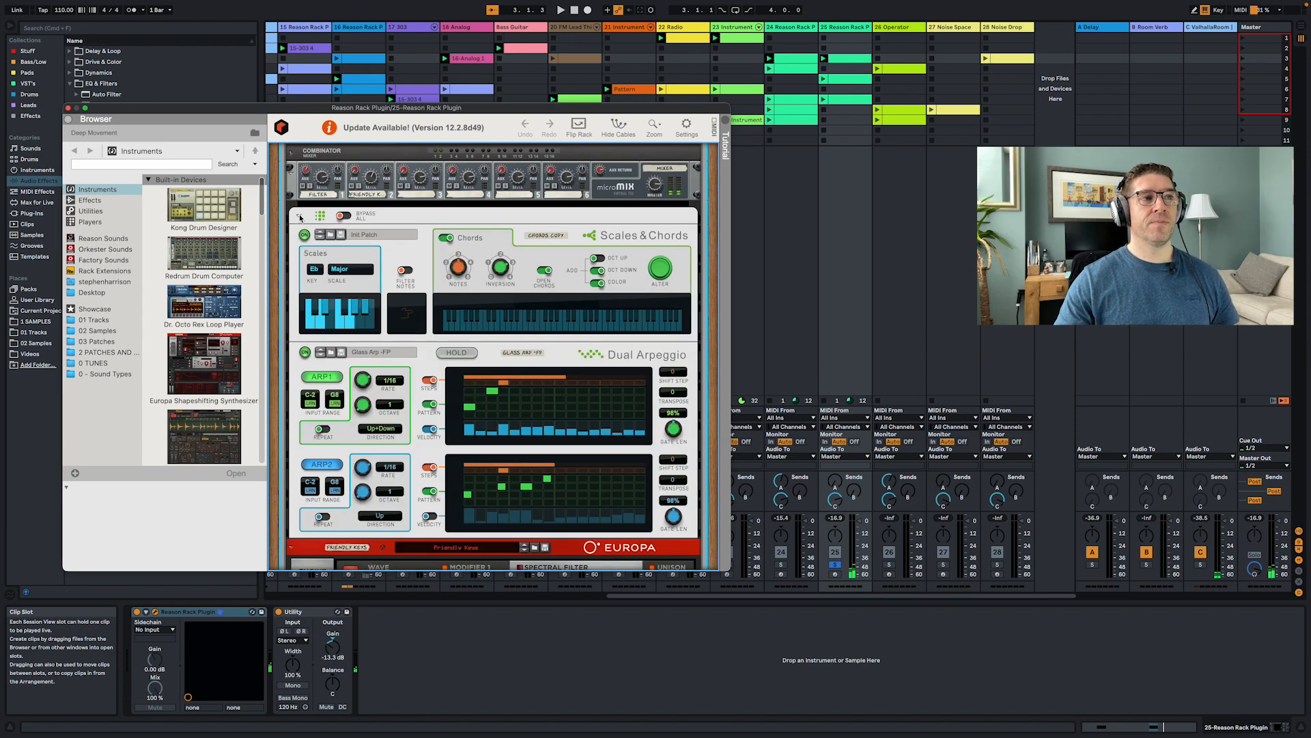
pyautogui.click(299, 217)
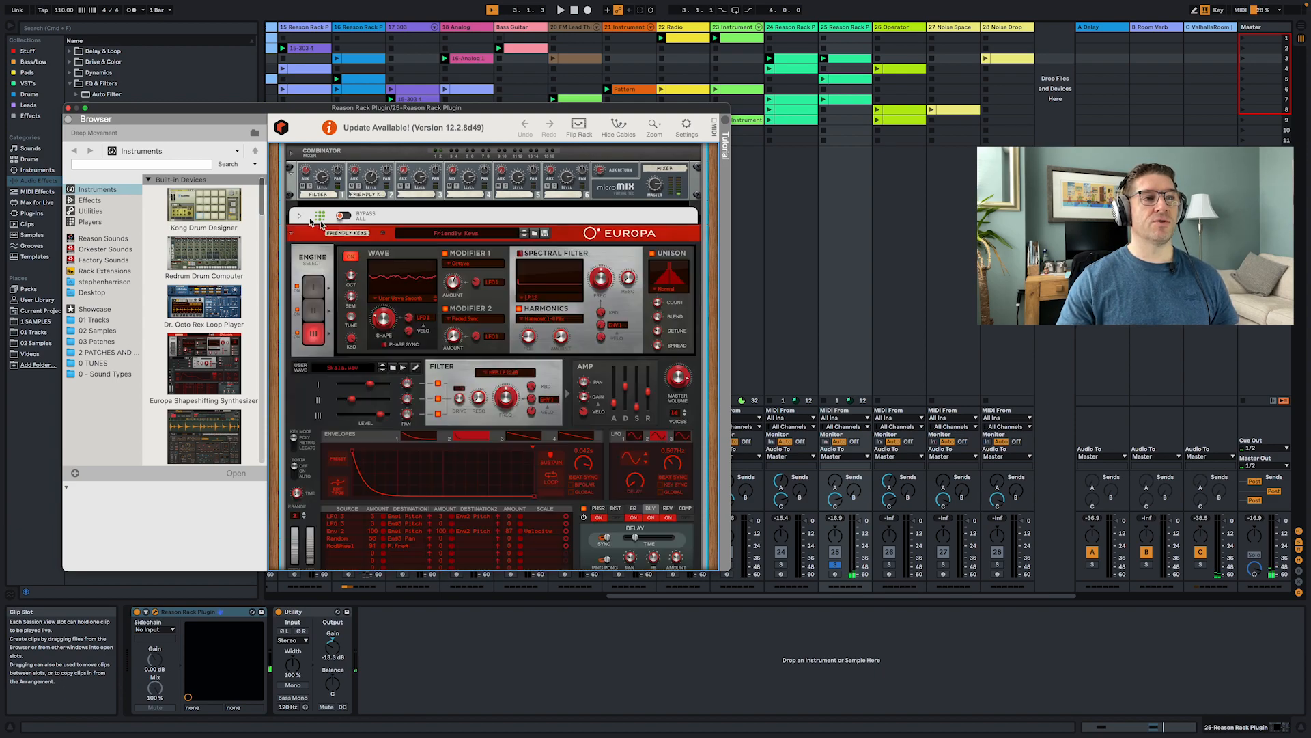
pyautogui.scroll(-10, 450, 268)
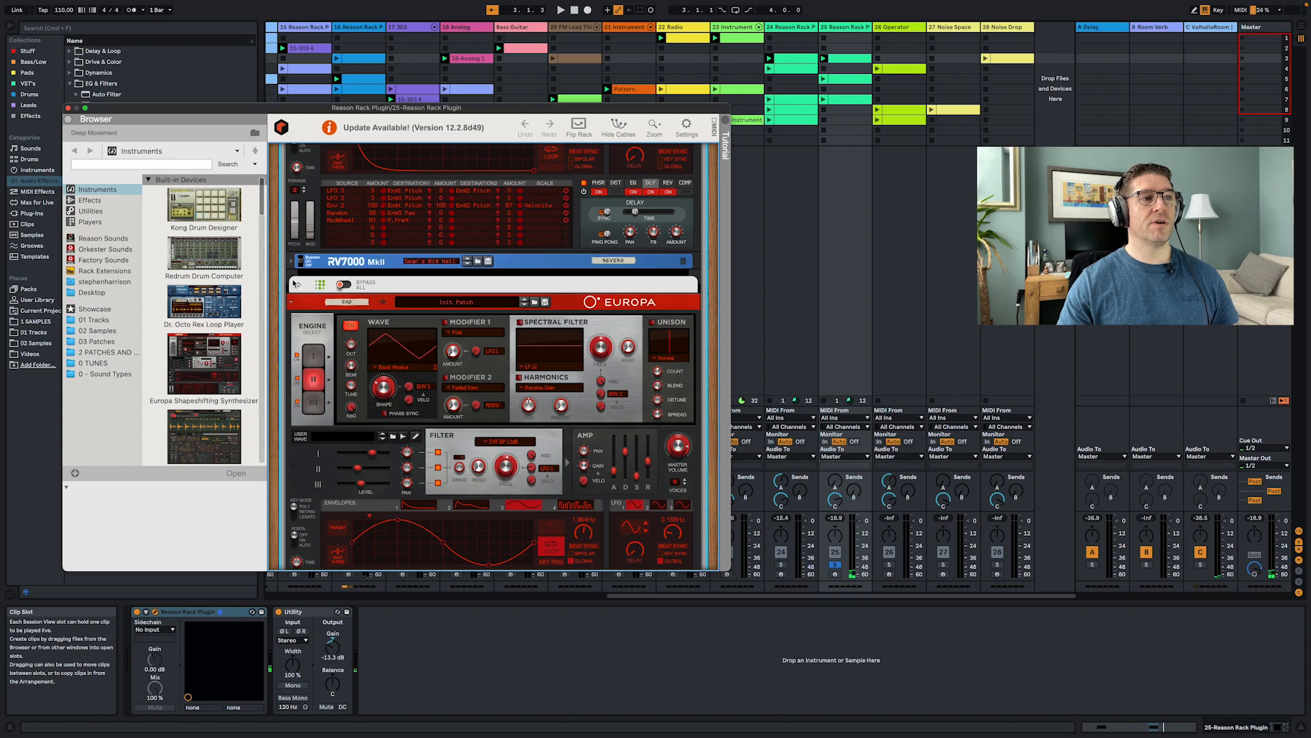
pyautogui.click(300, 285)
pyautogui.click(302, 287)
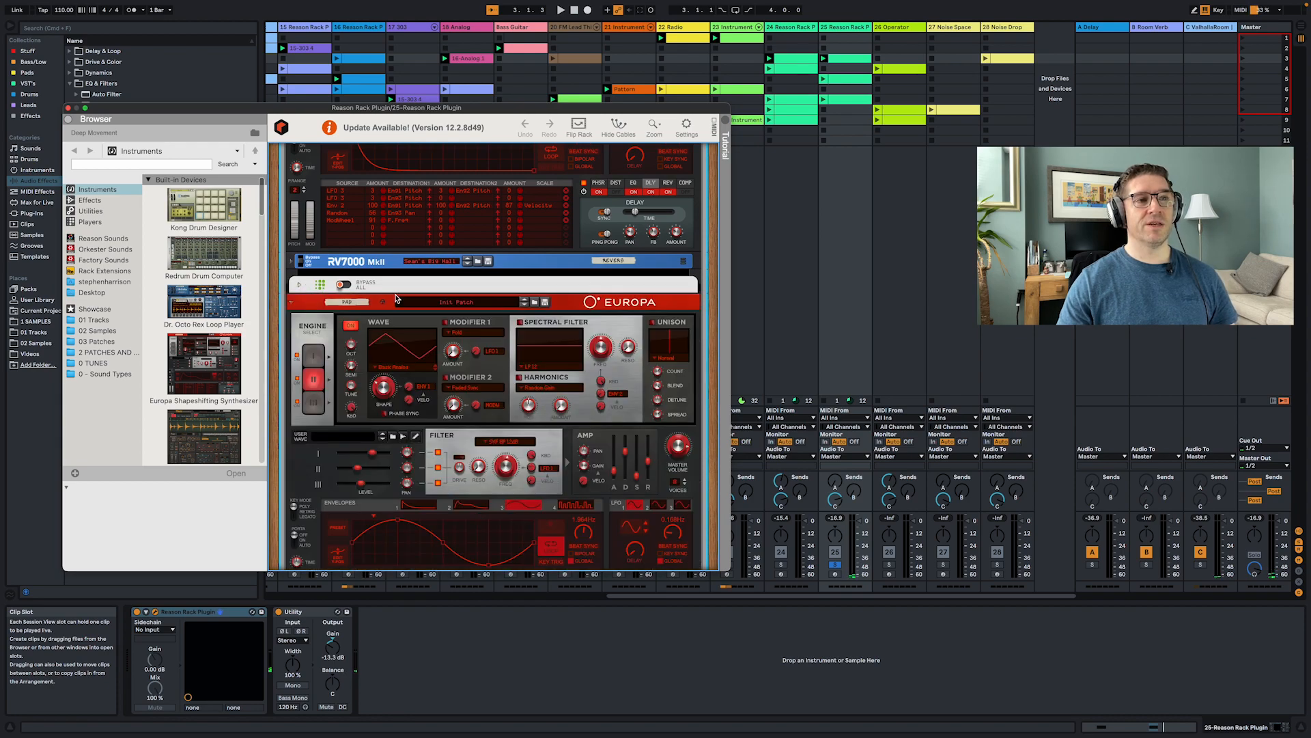
pyautogui.scroll(-8, 396, 299)
pyautogui.scroll(-2, 396, 298)
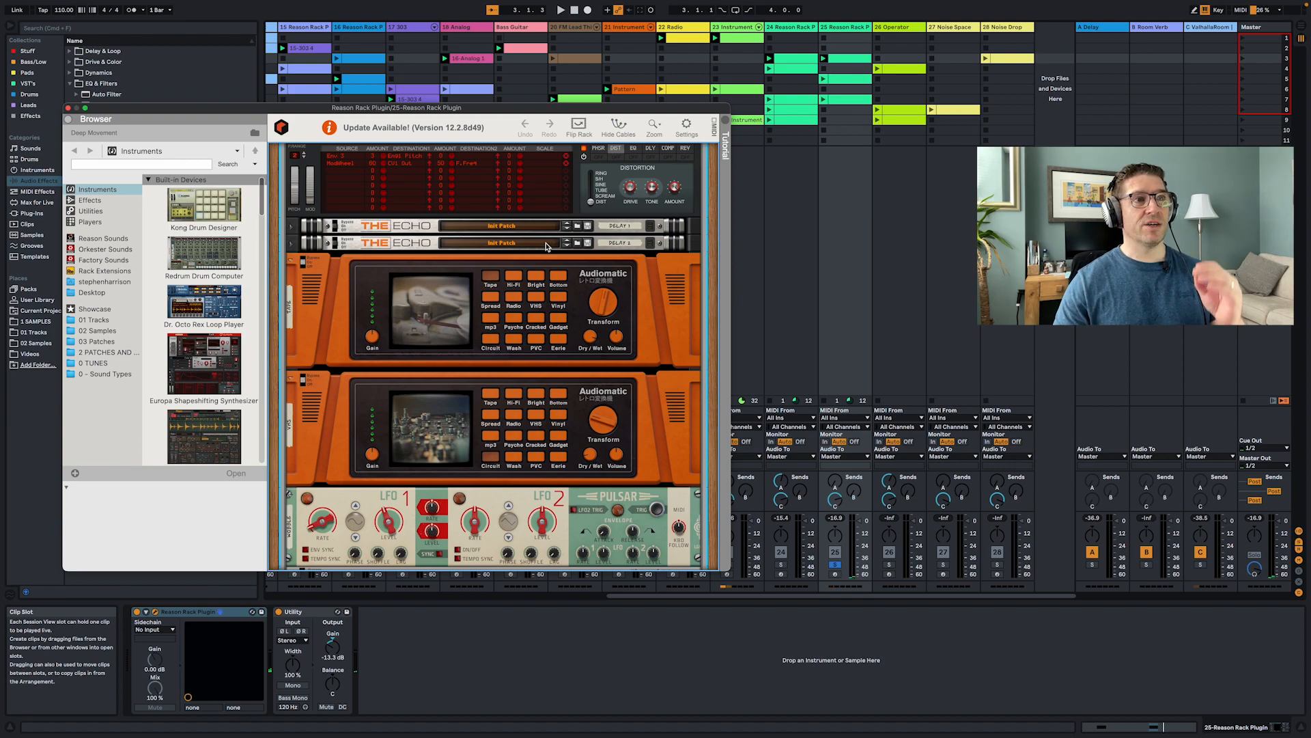
pyautogui.scroll(1, 601, 372)
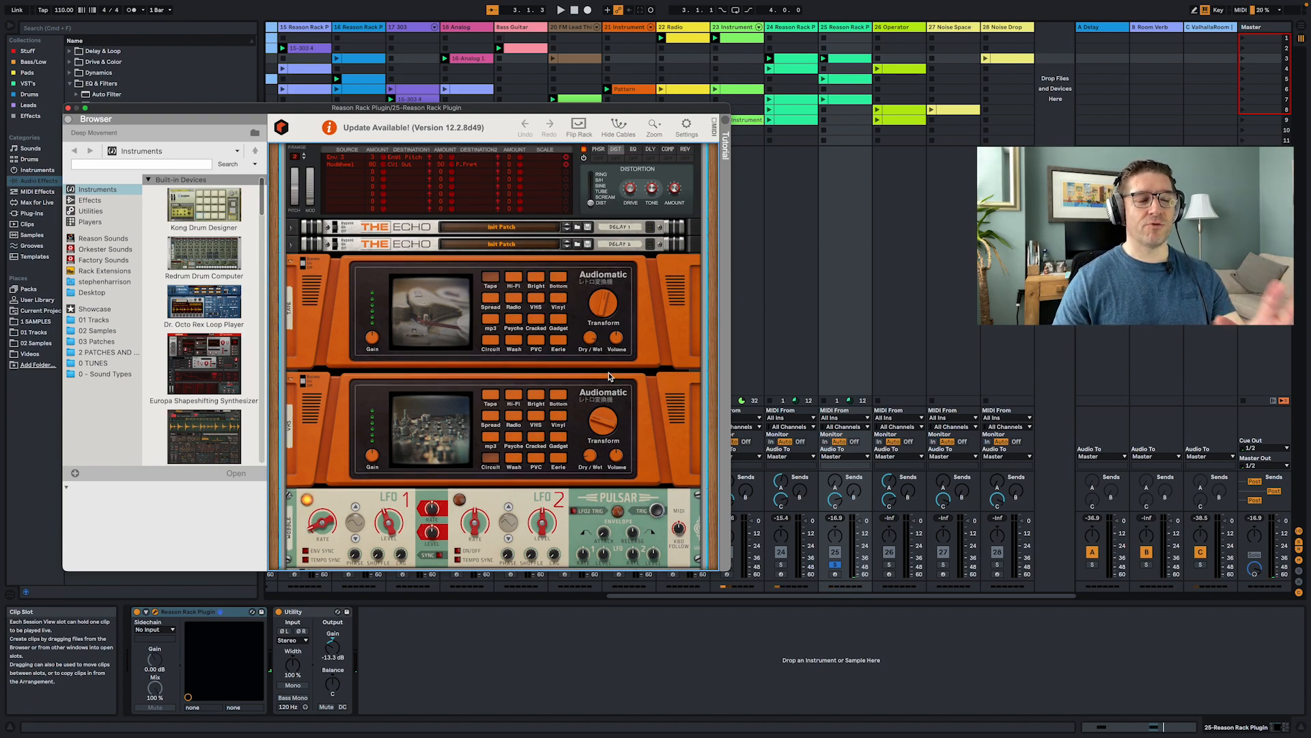
pyautogui.scroll(-5, 604, 374)
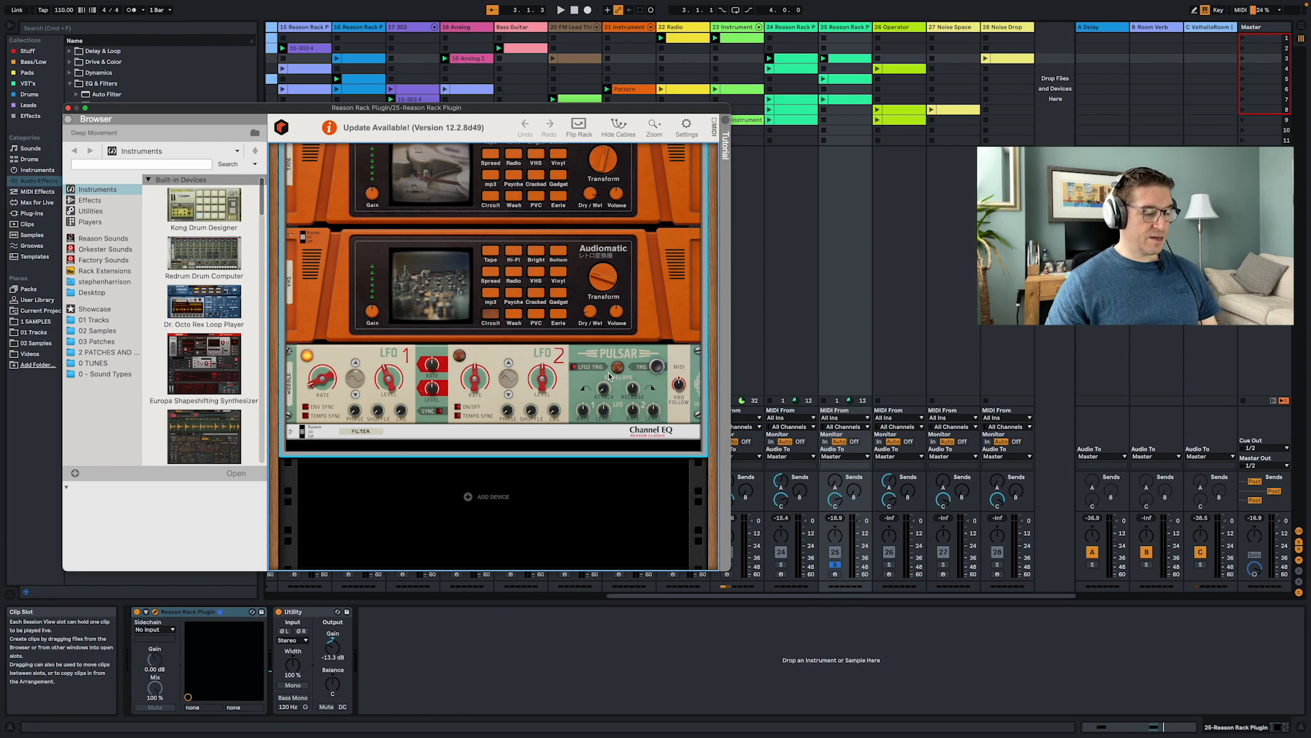
# - Flip the rack to examine the cabling on its back, then flip it to the front again
pyautogui.press('Tab')
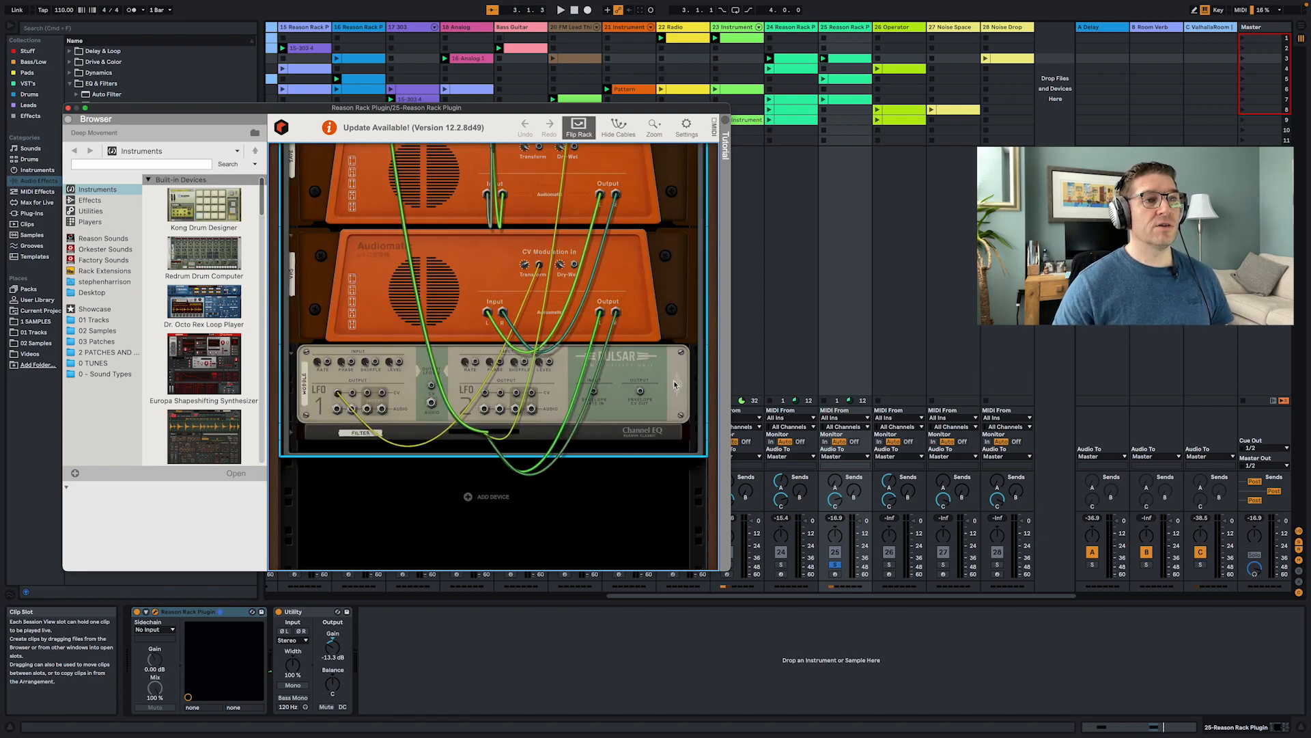
pyautogui.scroll(3, 568, 197)
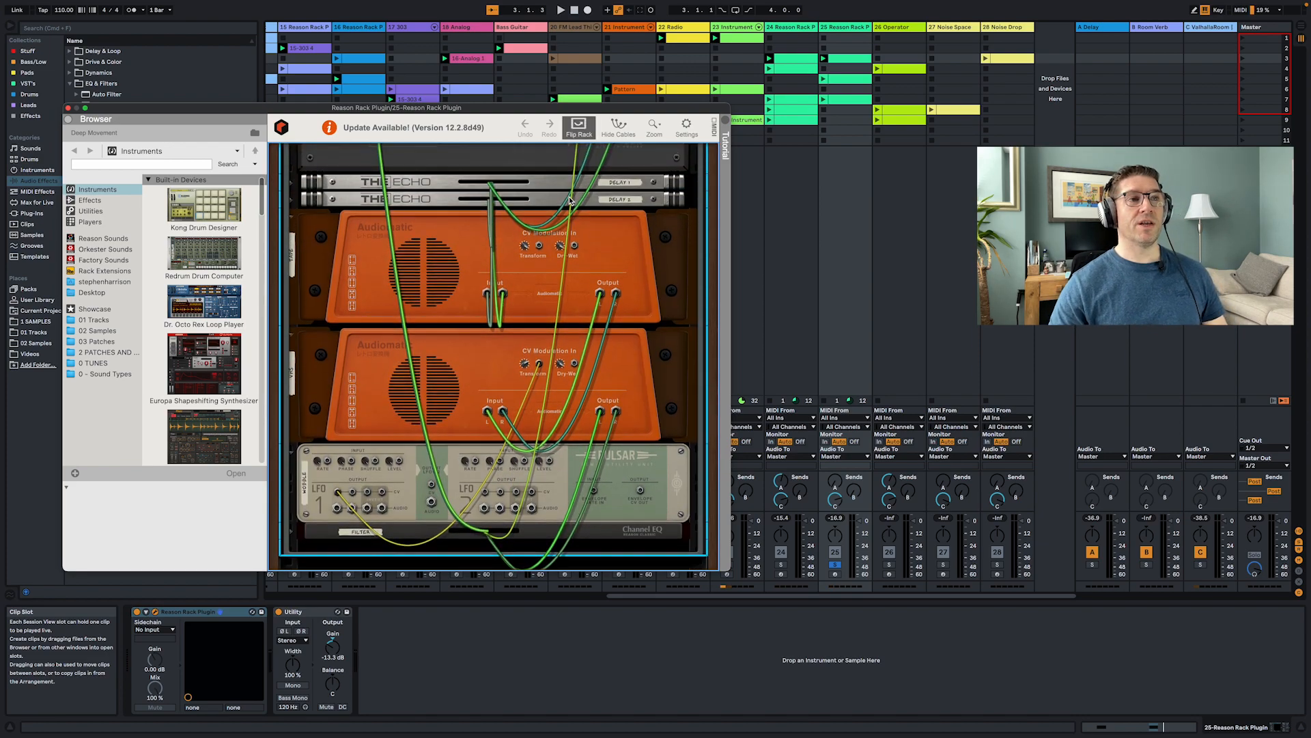
pyautogui.press('Tab')
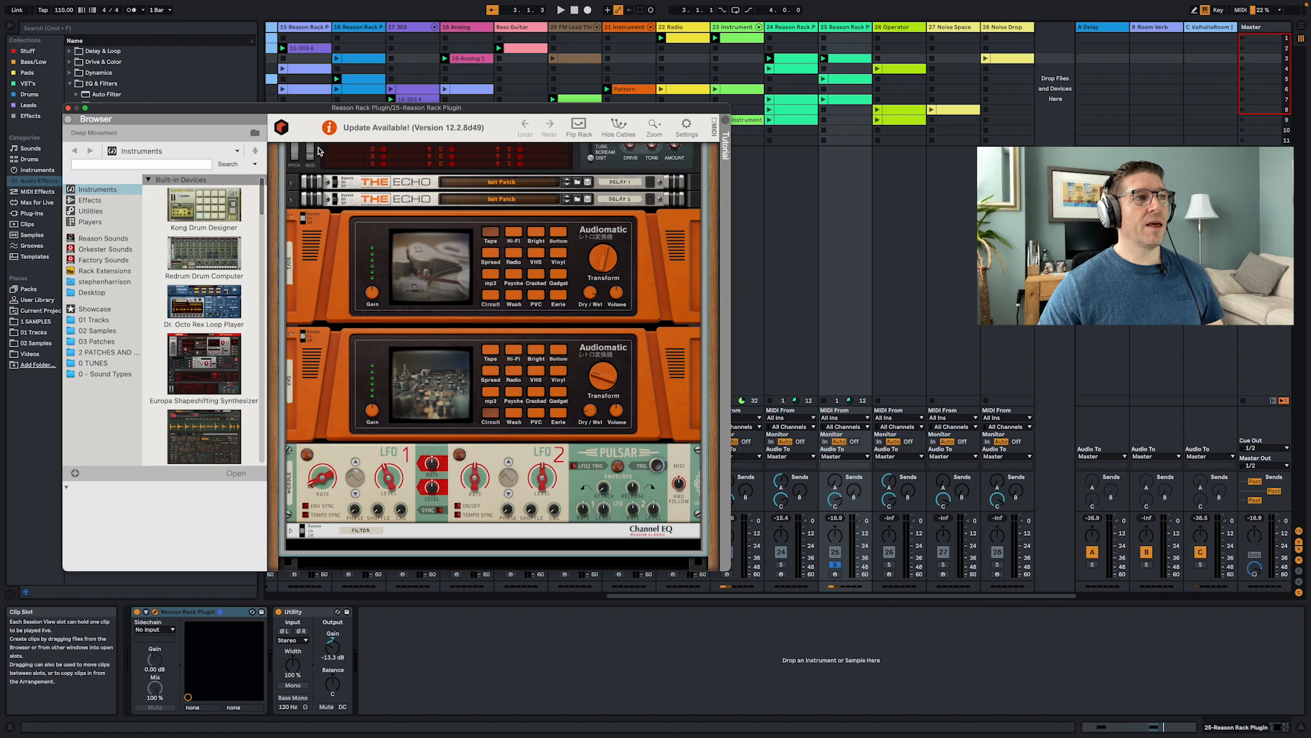
# - Close the Reason Rack plug-in window and select the 26 Operator track to show its device chain
pyautogui.press('super+alt+p')
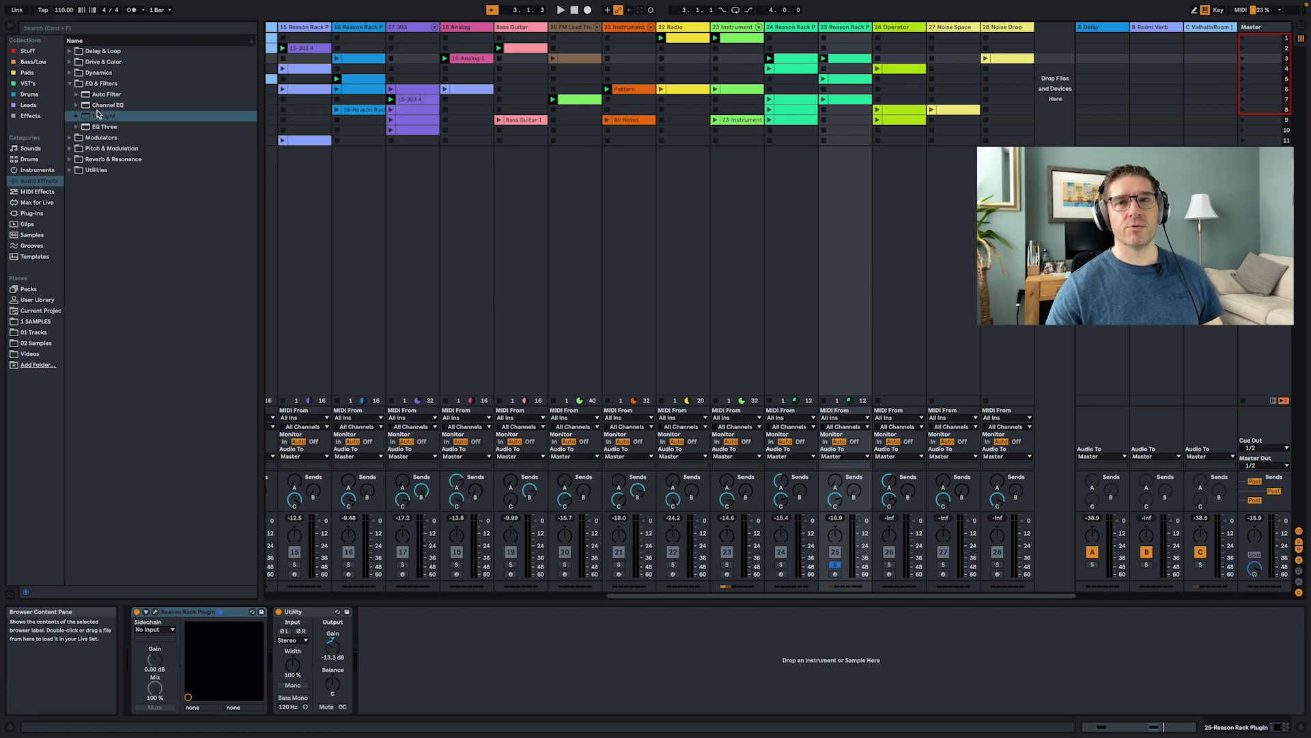
pyautogui.press('space')
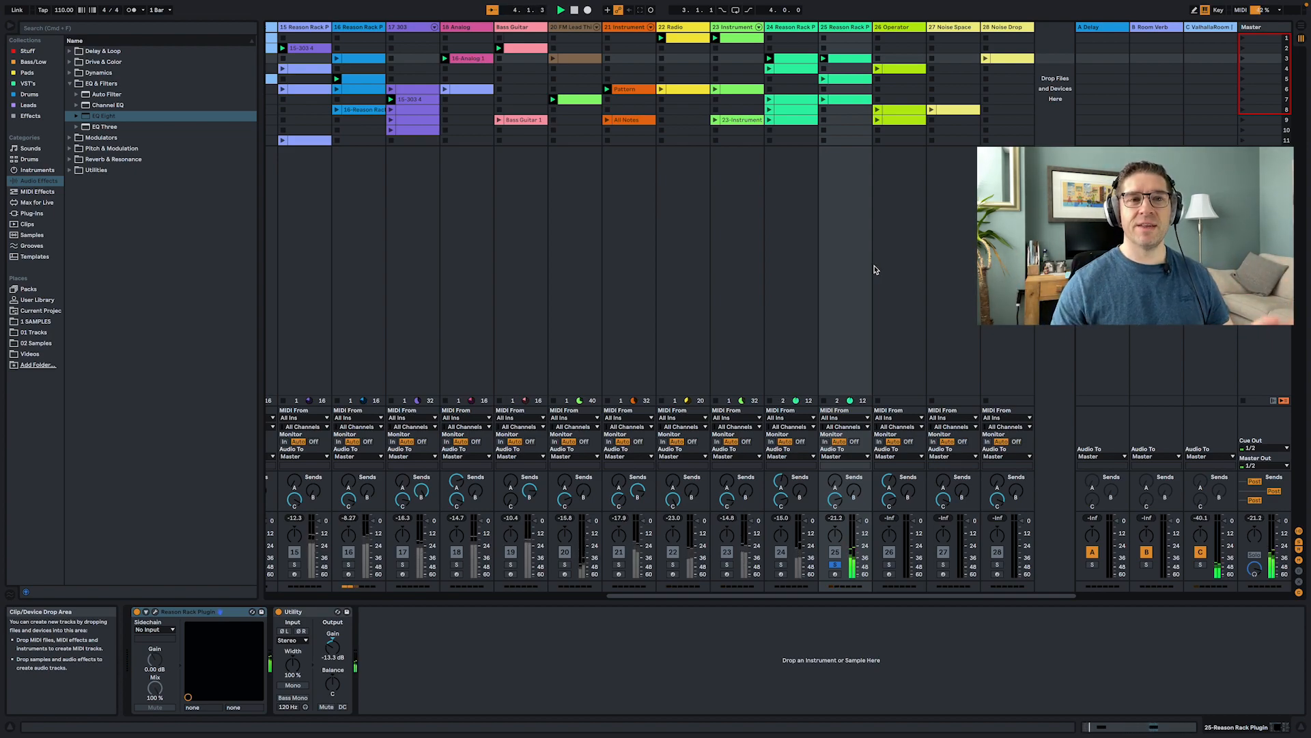
pyautogui.click(894, 244)
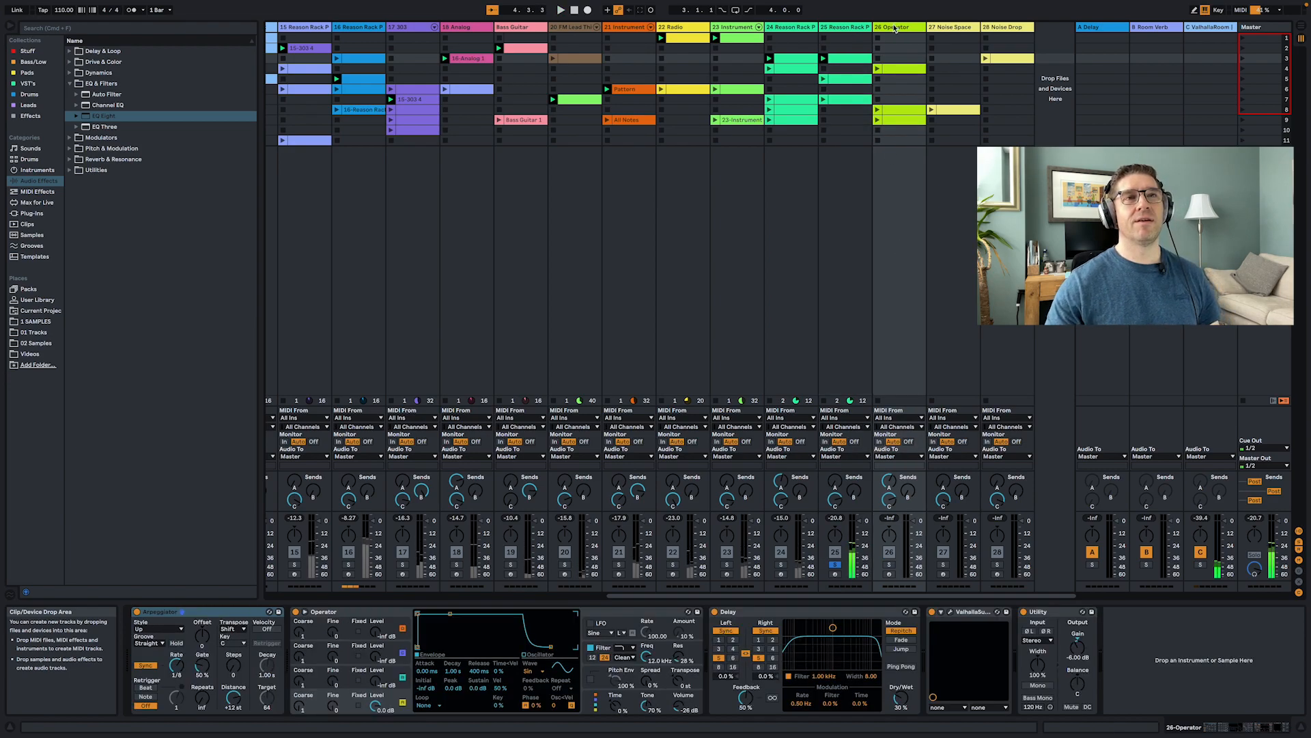
# - Launch the 26 Operator track's row 4 clip, solo the track to audition it, and stop playback
pyautogui.click(878, 69)
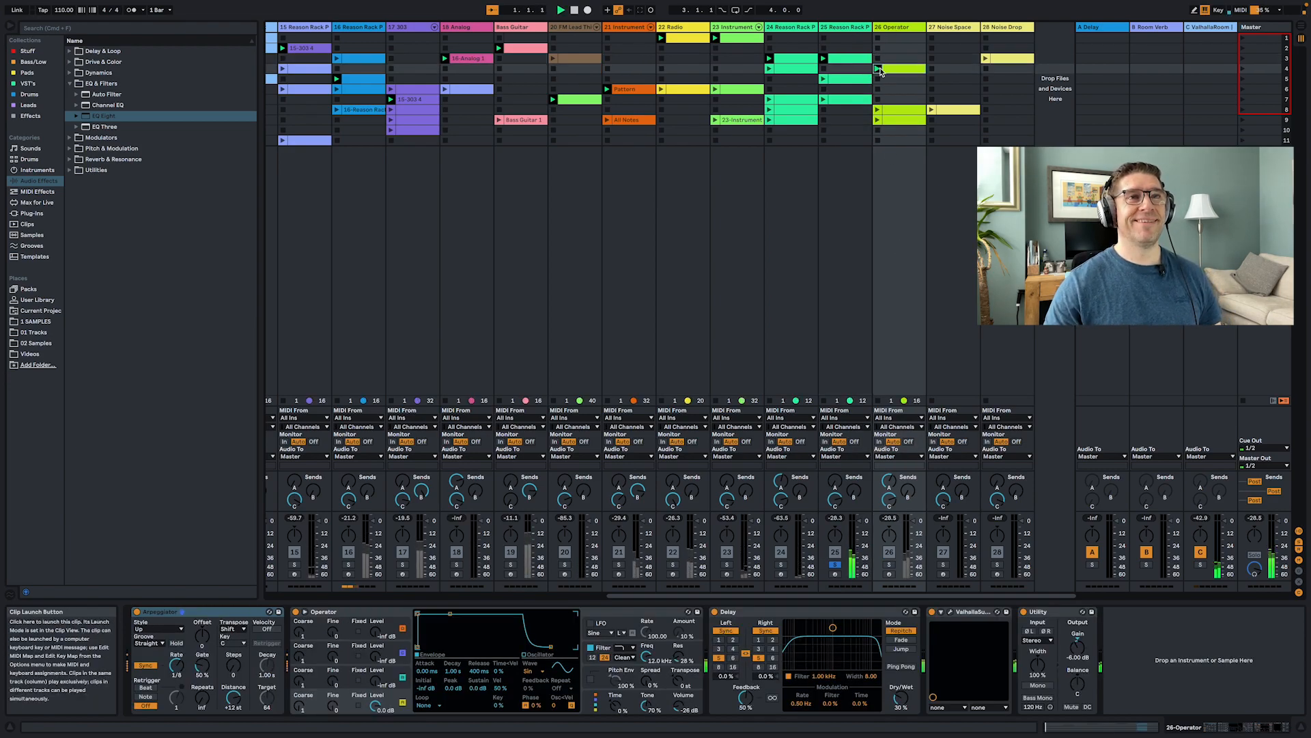
pyautogui.click(890, 565)
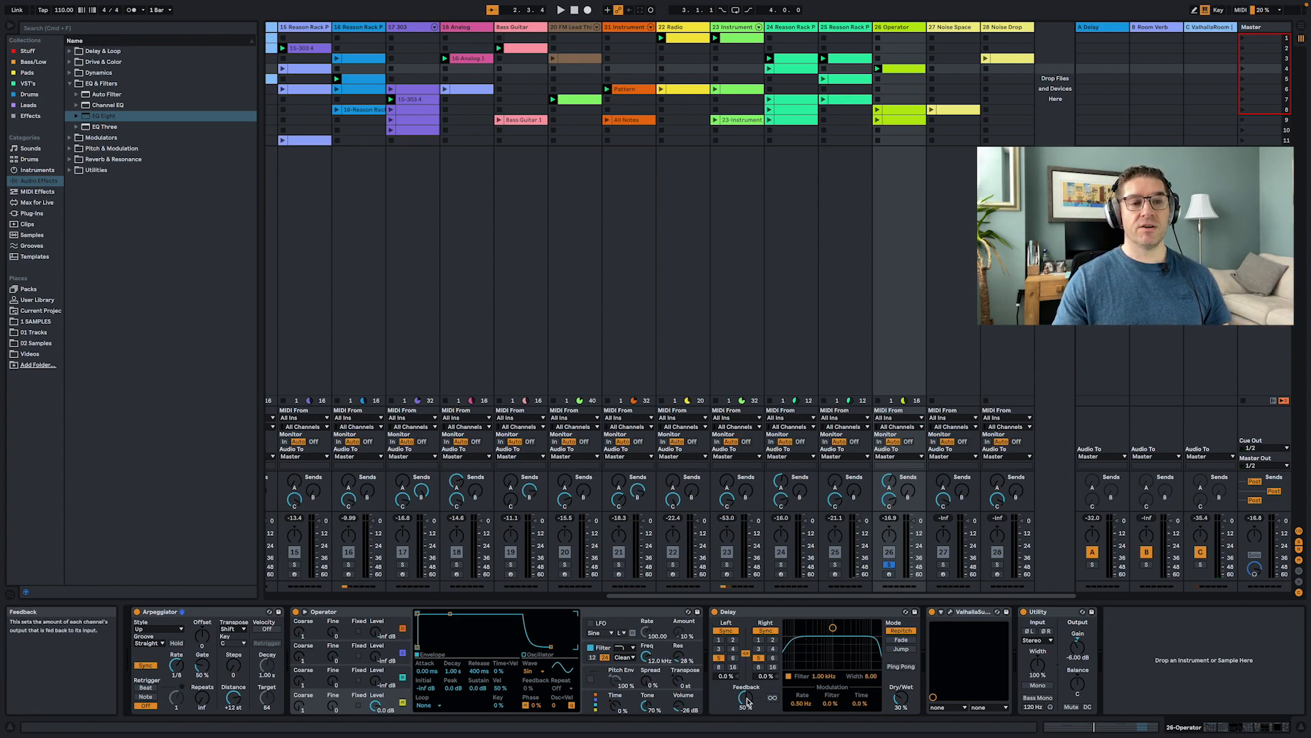
pyautogui.press('space')
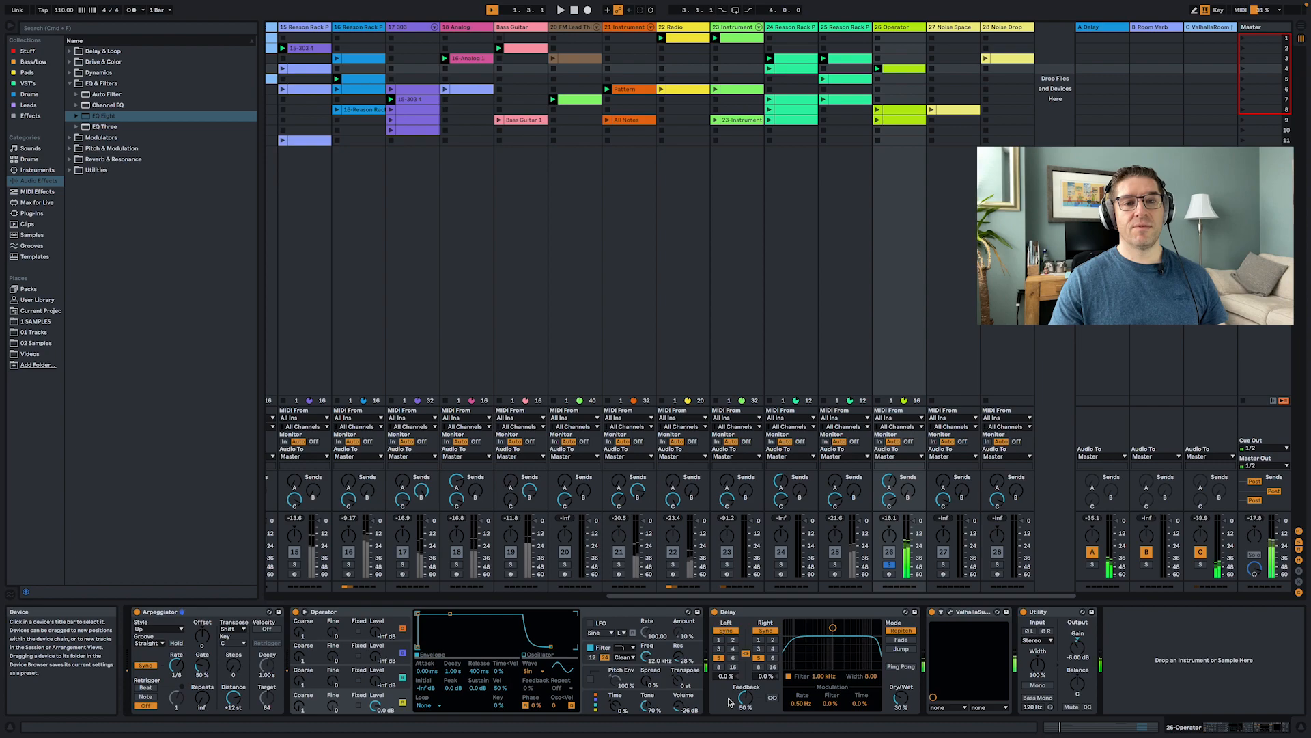
# - Open the Valhalla Supermassive plug-in window on the Operator track to view its settings, then close it
pyautogui.click(950, 612)
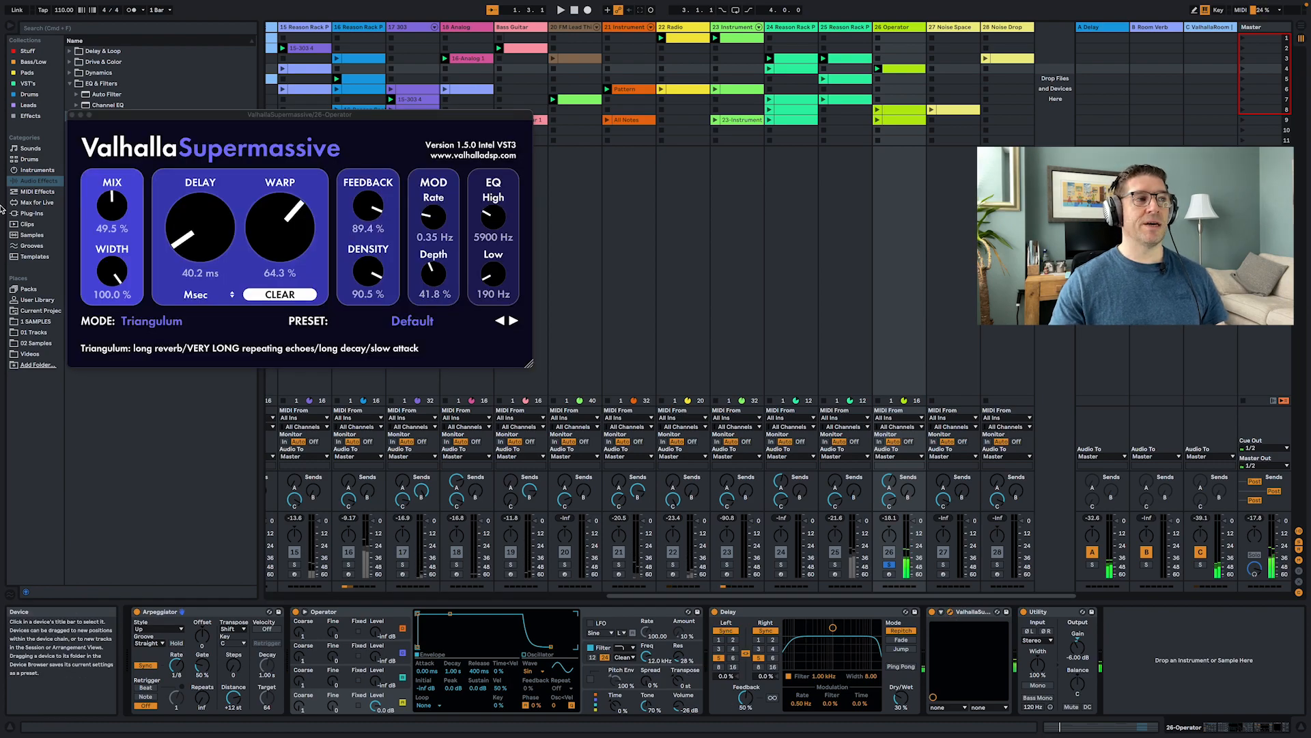
pyautogui.click(72, 115)
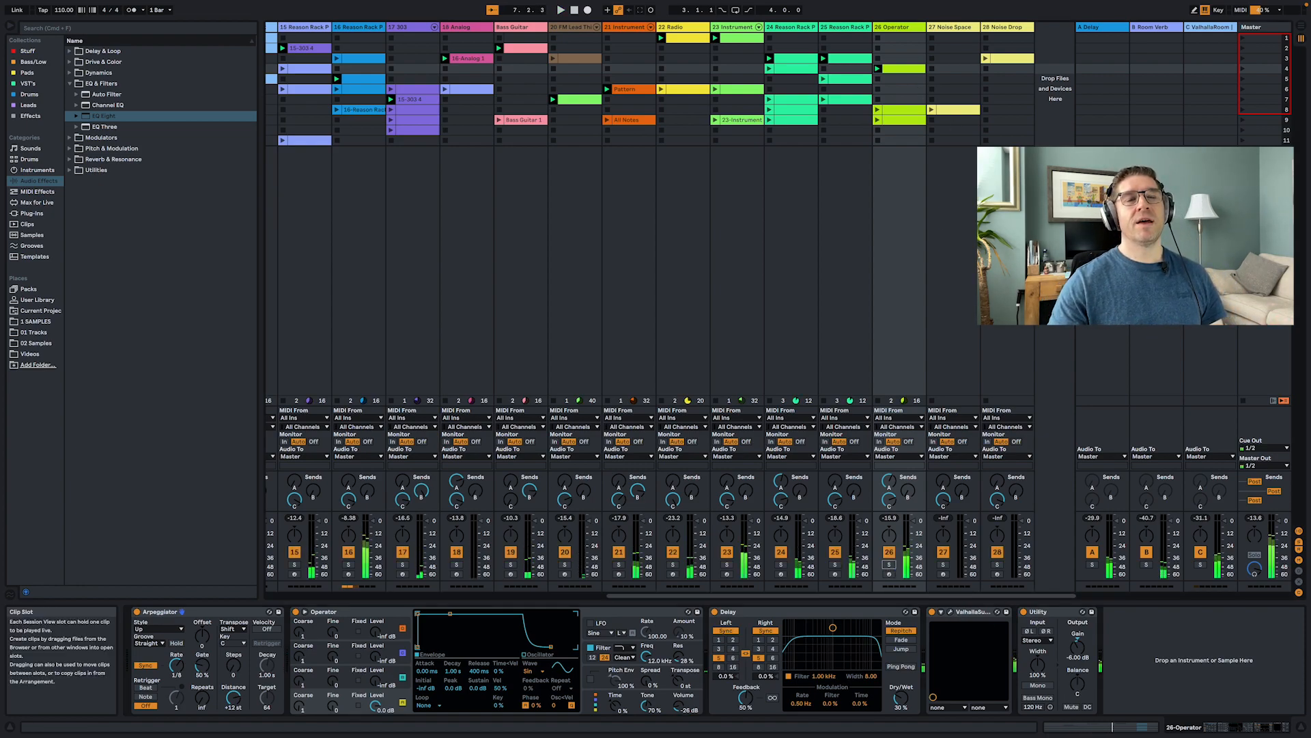
# - Select the 27 Noise Space track and solo it
pyautogui.click(952, 338)
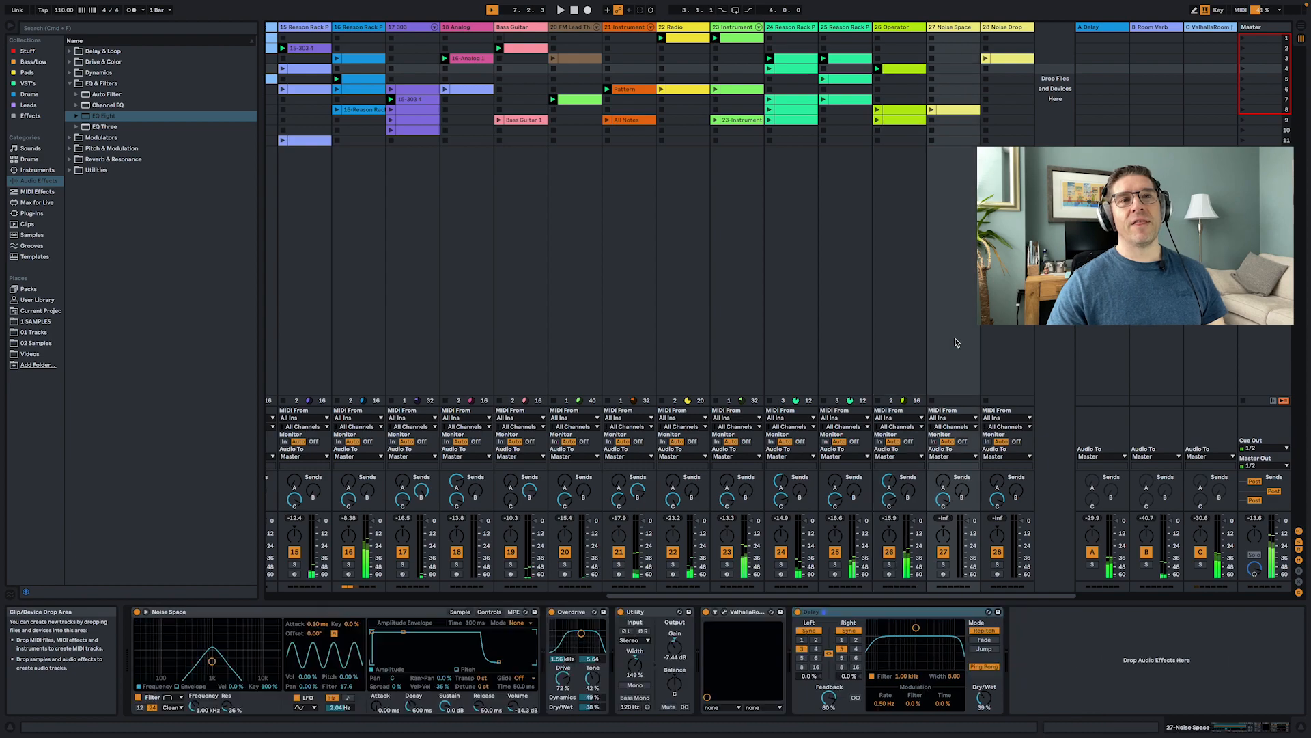
pyautogui.click(943, 565)
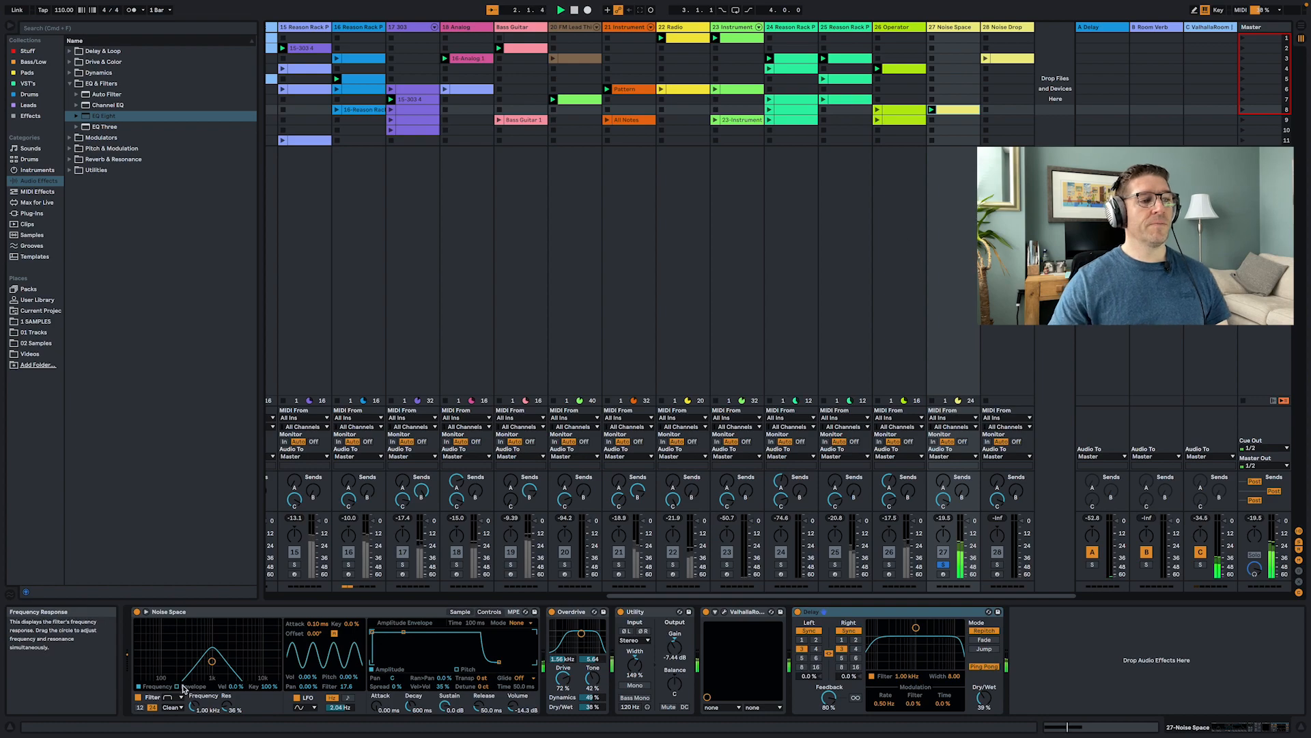
# - Switch the Noise Space instrument to its Sample page and back to its Controls page
pyautogui.click(460, 611)
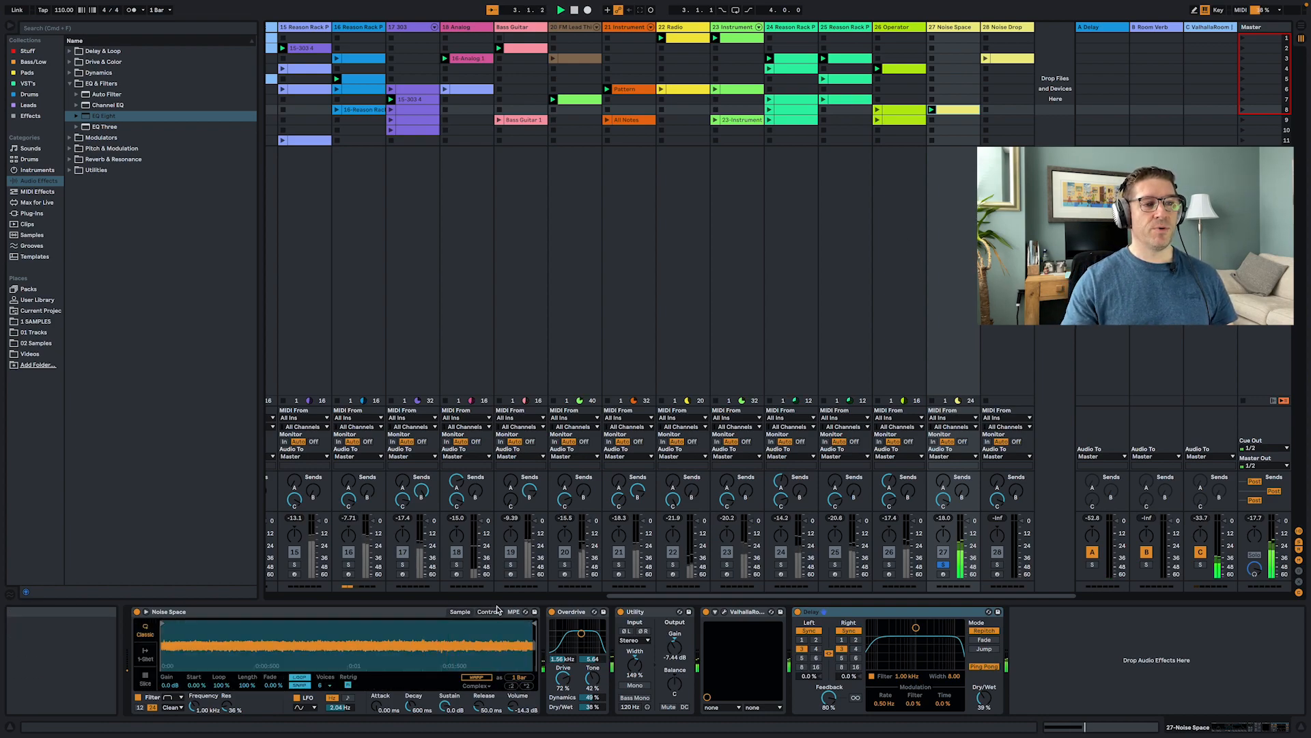
pyautogui.click(489, 612)
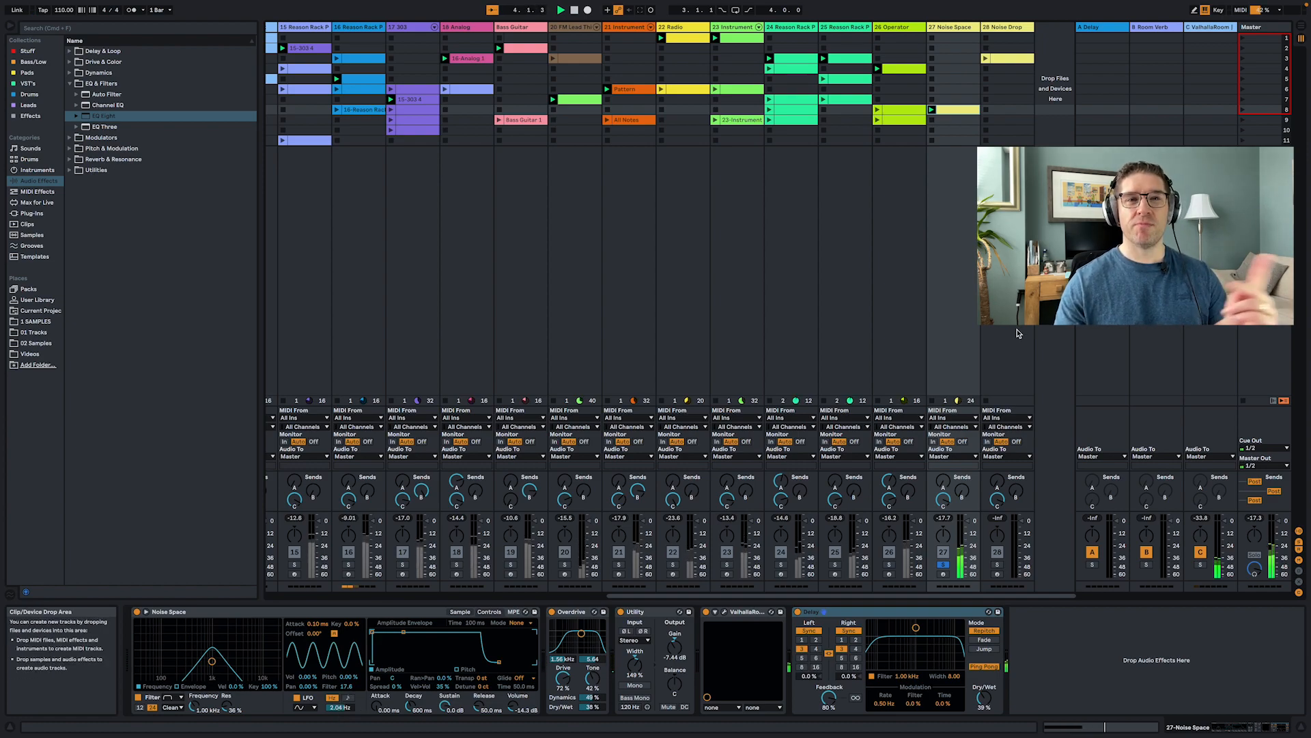
# - Toggle playback, solo the 28 Noise Drop track and launch its row 3 clip
pyautogui.press('space')
pyautogui.click(997, 565)
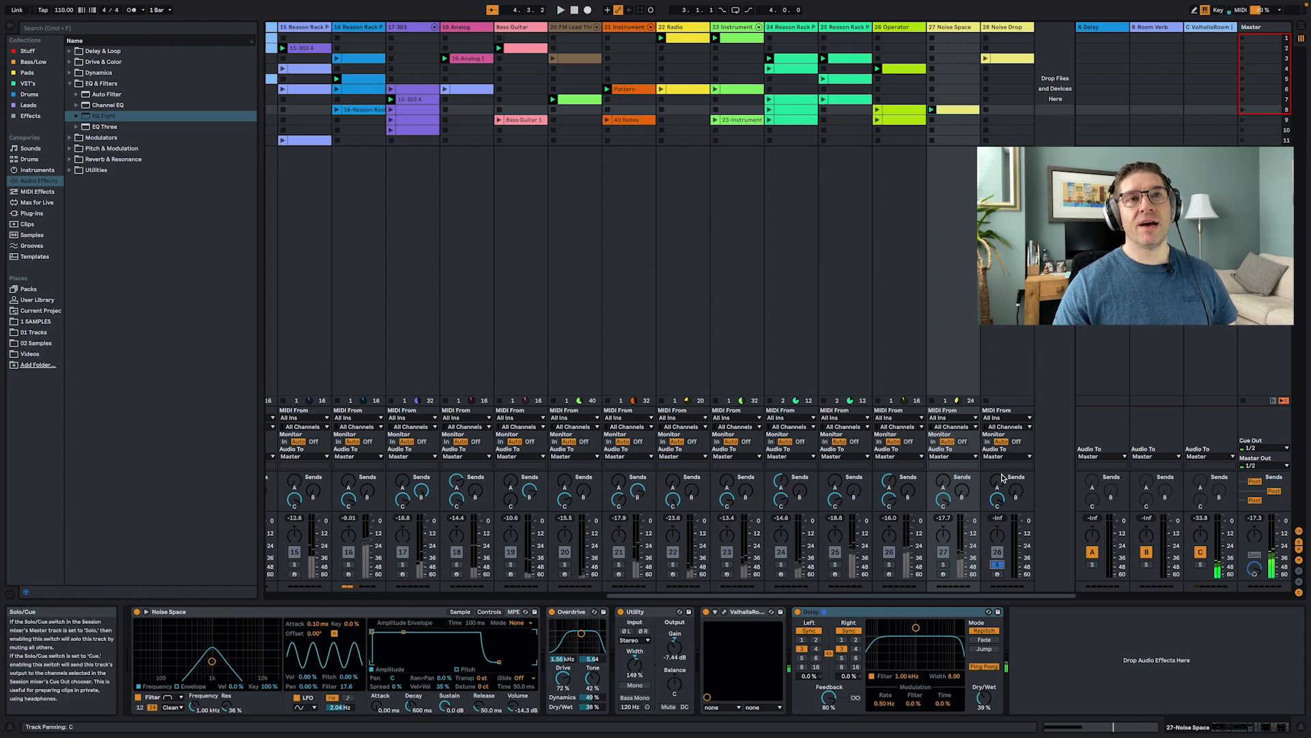
pyautogui.click(986, 59)
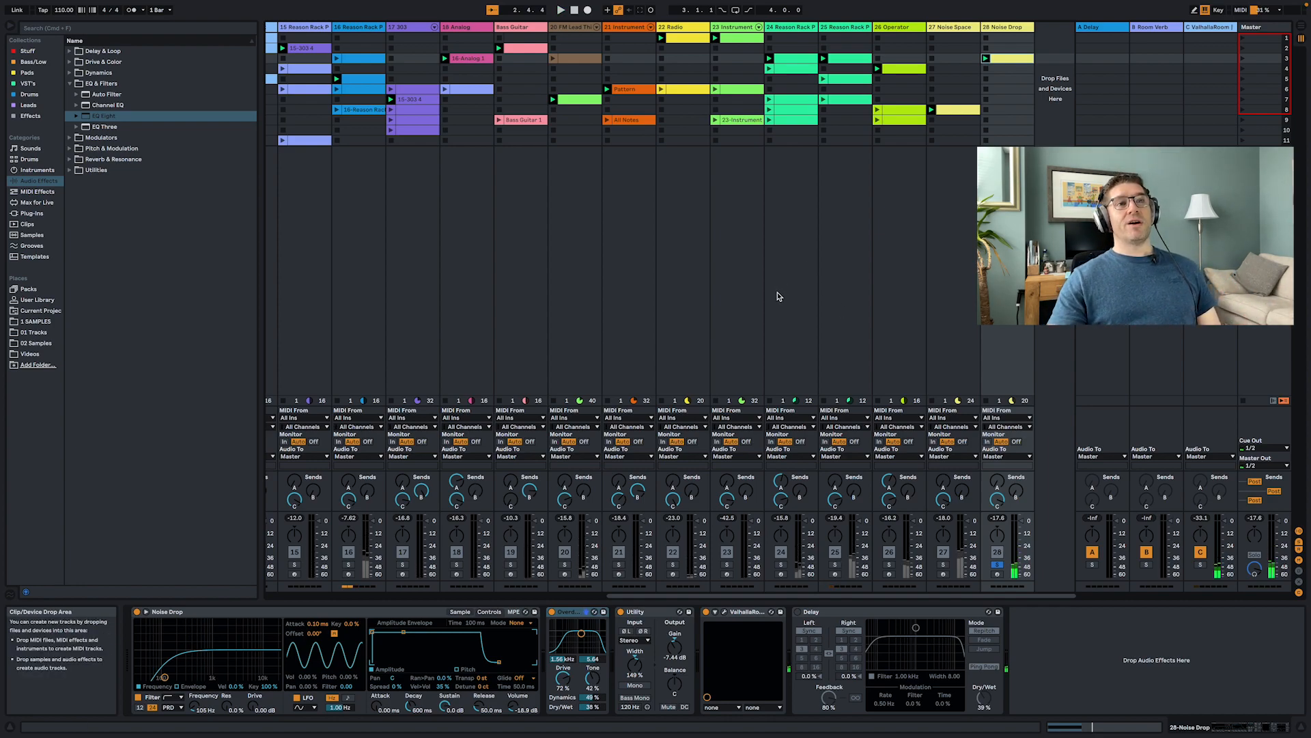
# - Turn off the solo on the 28 Noise Drop track
pyautogui.hscroll(-10, 778, 297)
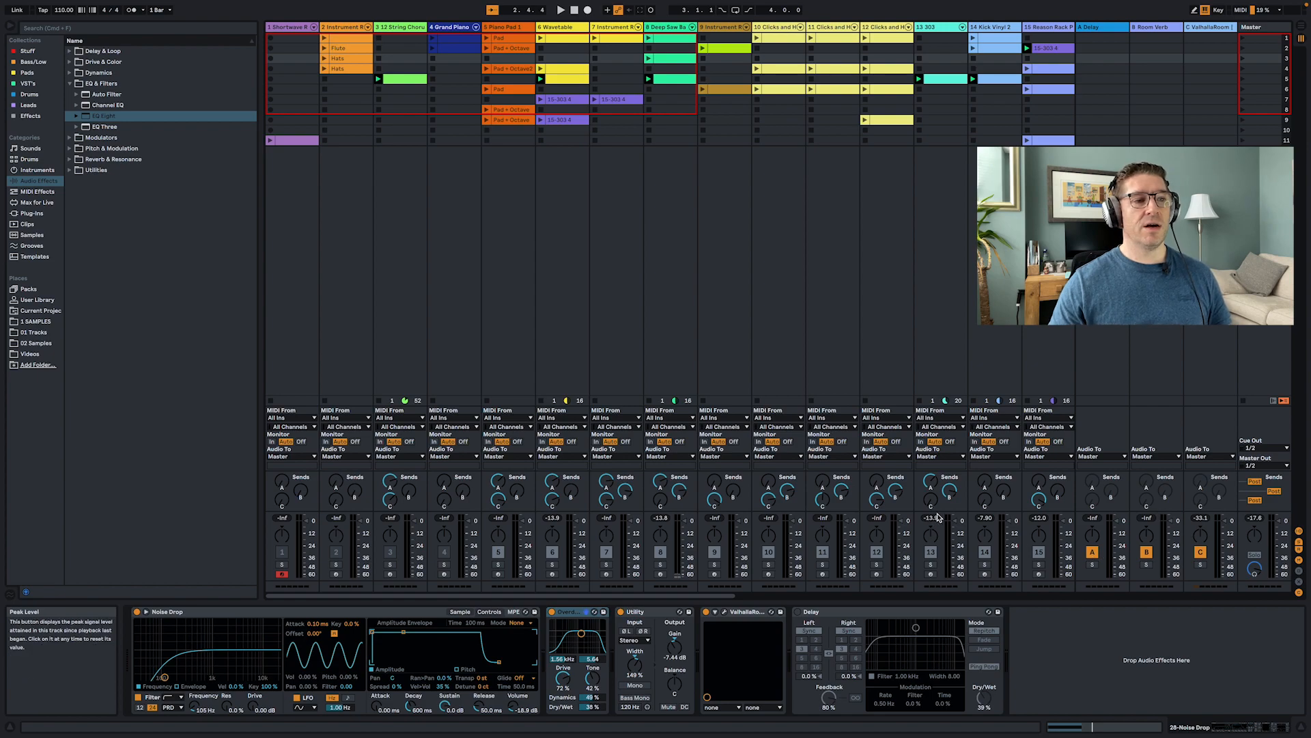
pyautogui.hscroll(10, 1022, 571)
pyautogui.click(997, 564)
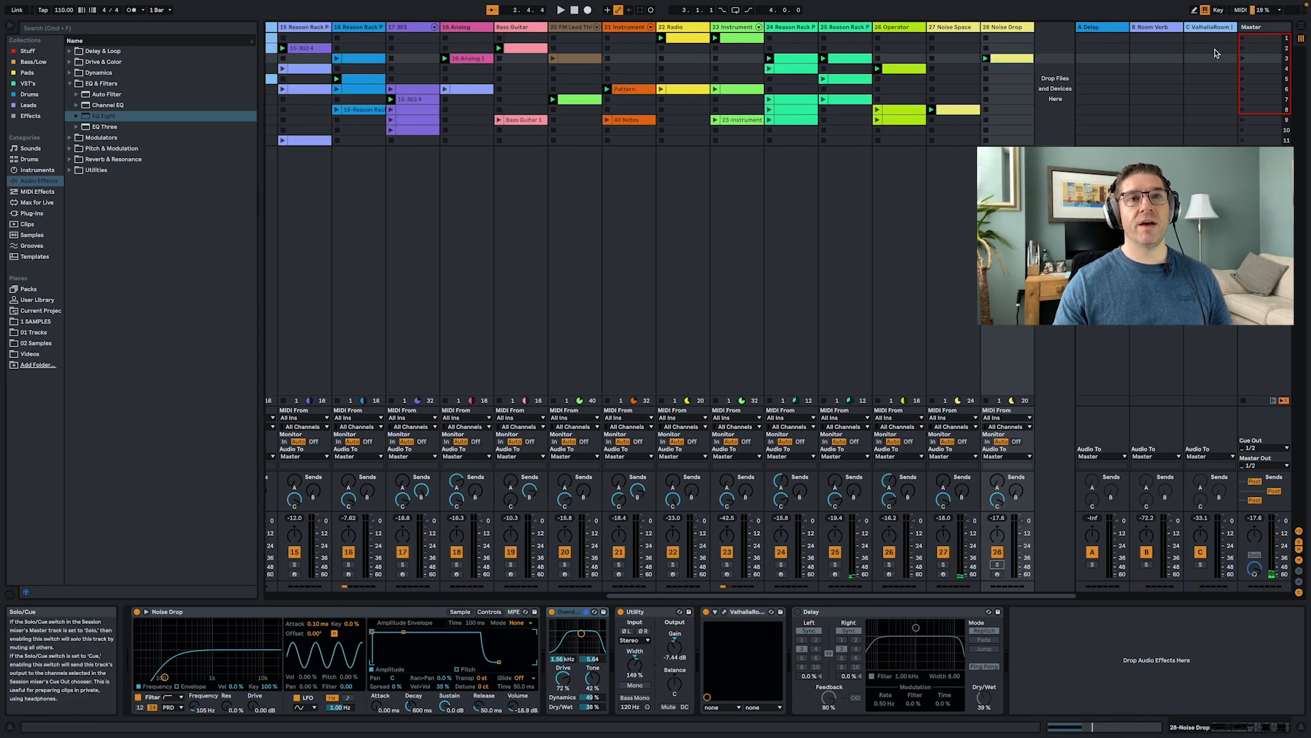
# - Launch scene 1 from the master column
pyautogui.click(1241, 41)
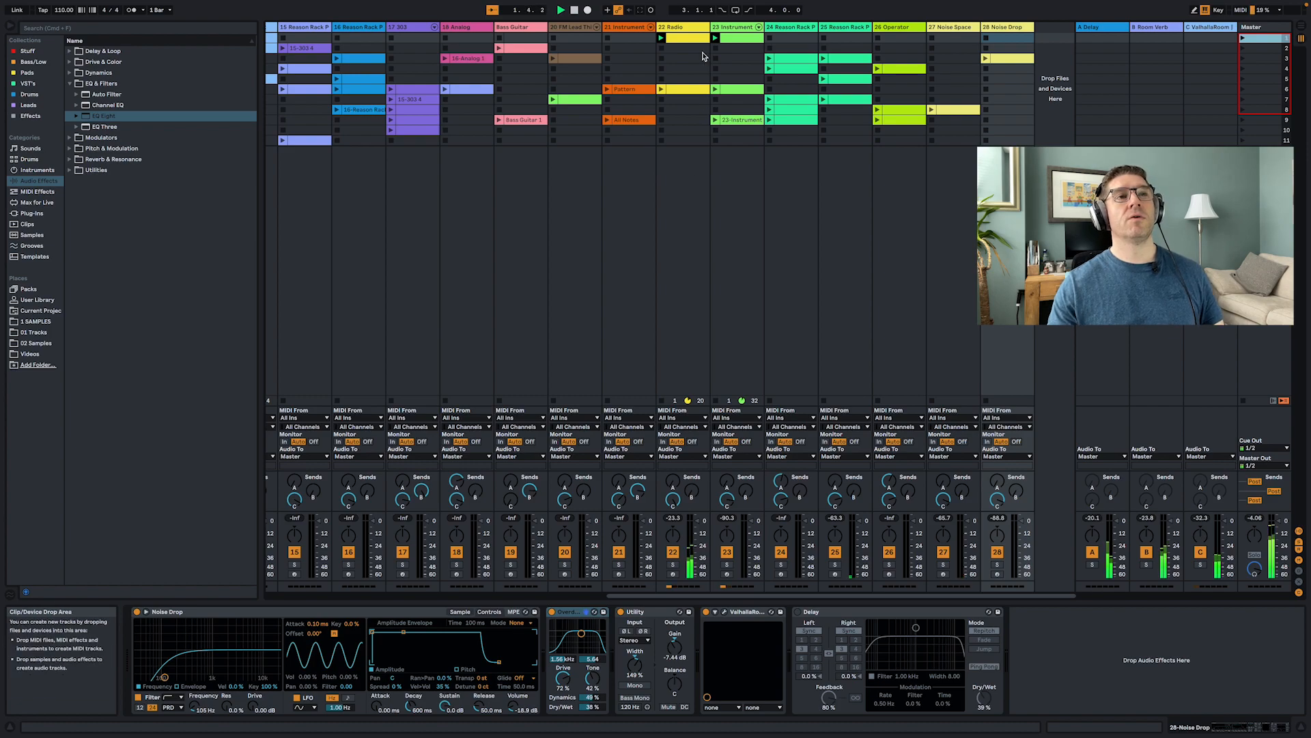
pyautogui.click(734, 265)
# - Fold the first four track columns in the session view
pyautogui.hscroll(-10, 666, 243)
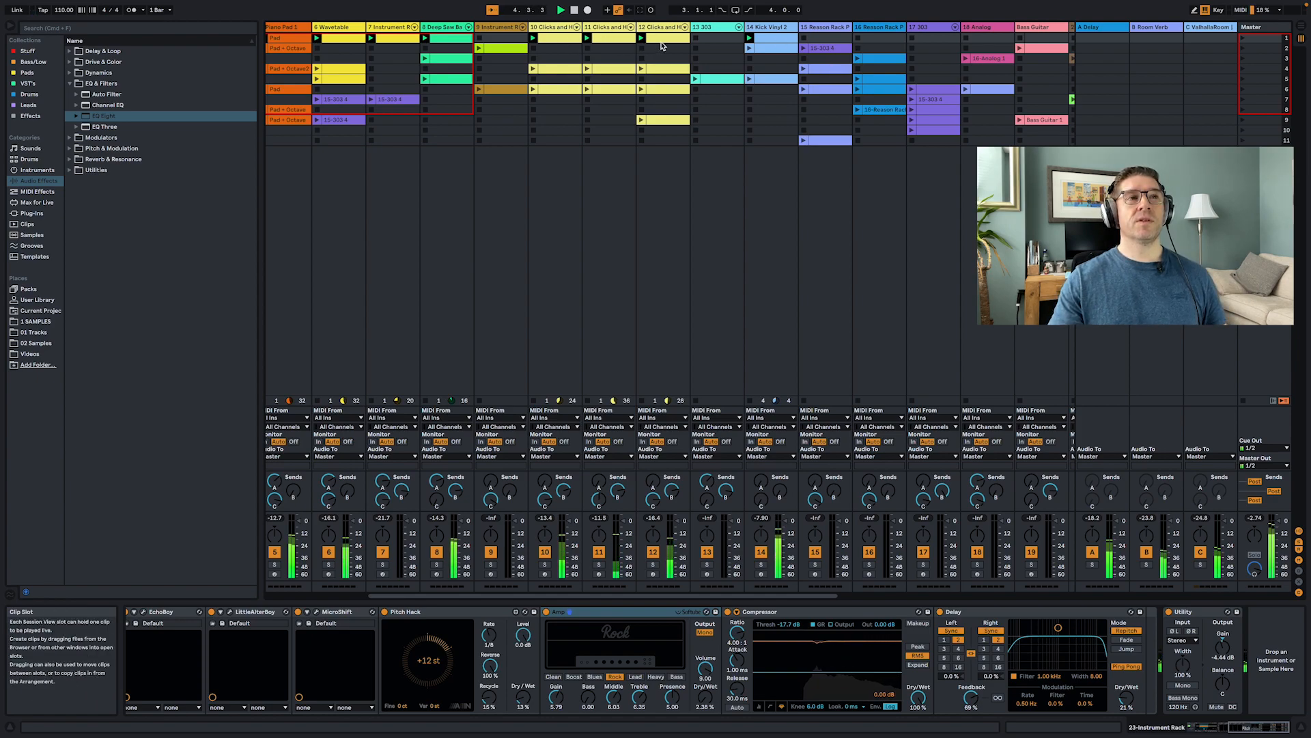
pyautogui.hscroll(-5, 672, 43)
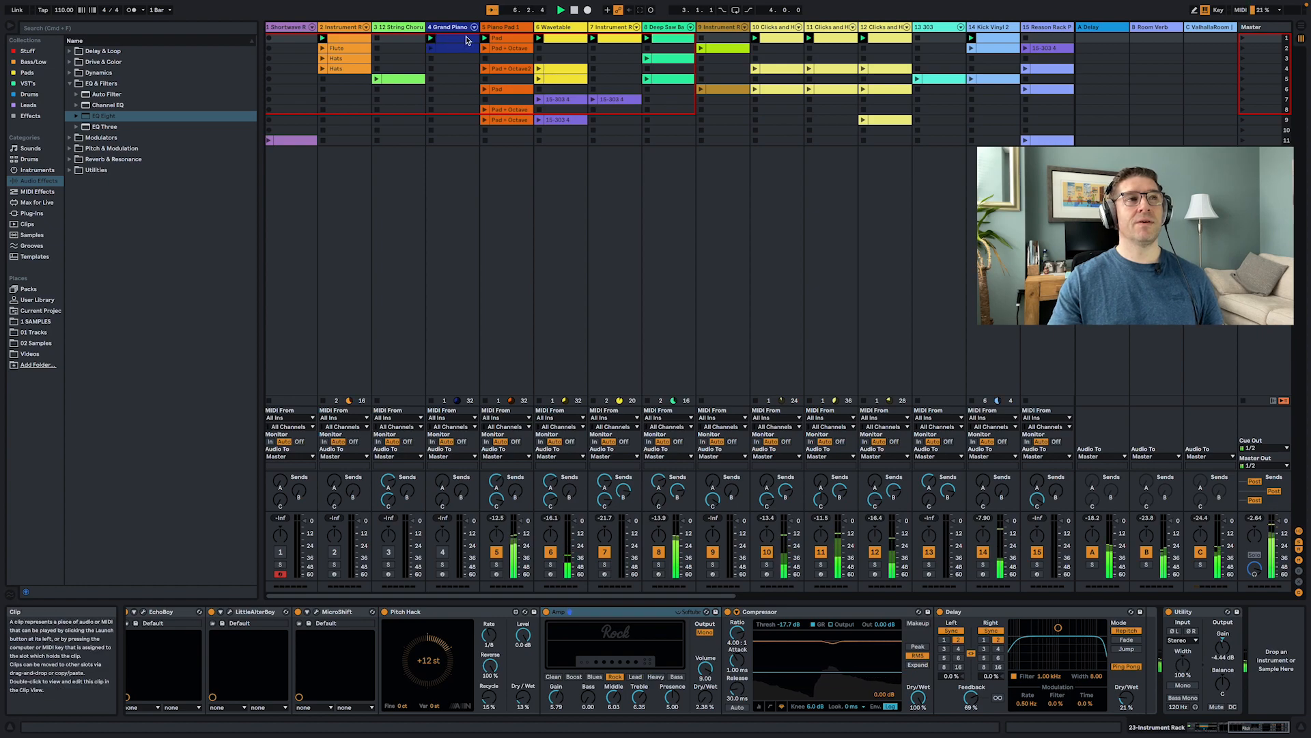
pyautogui.click(269, 29)
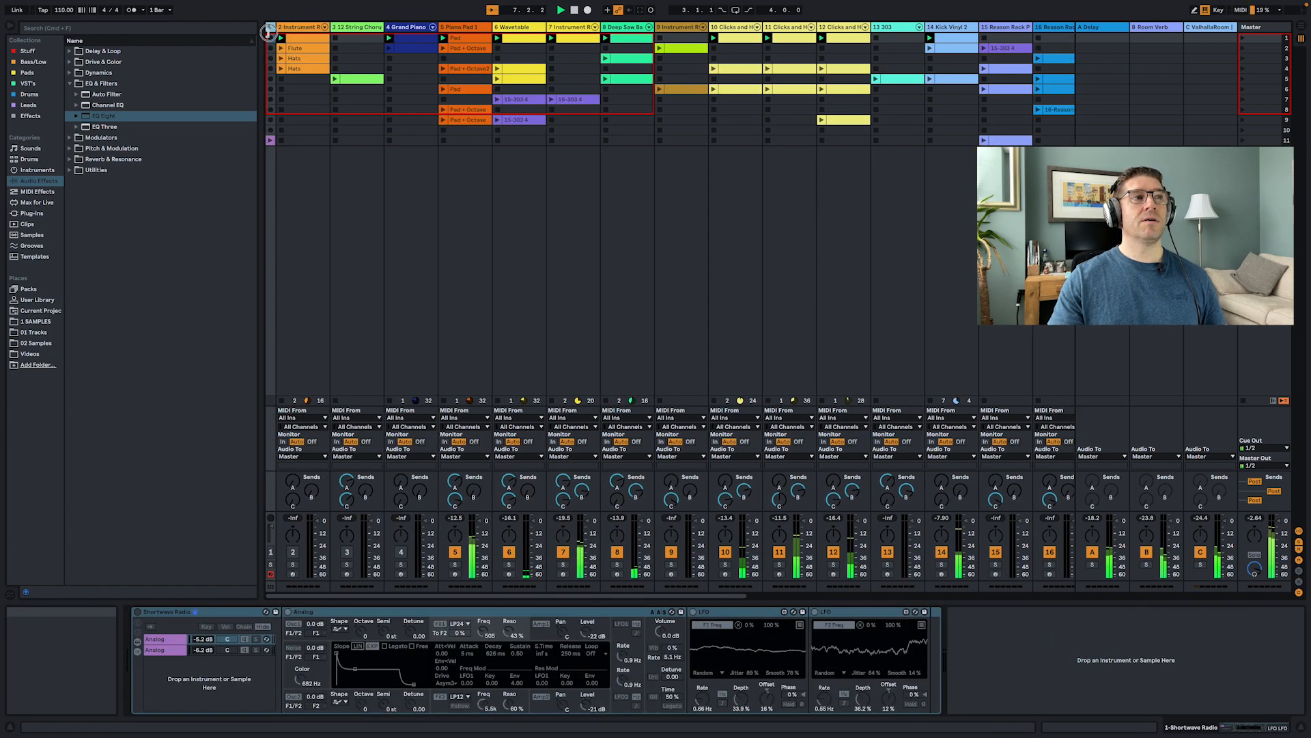
pyautogui.click(321, 28)
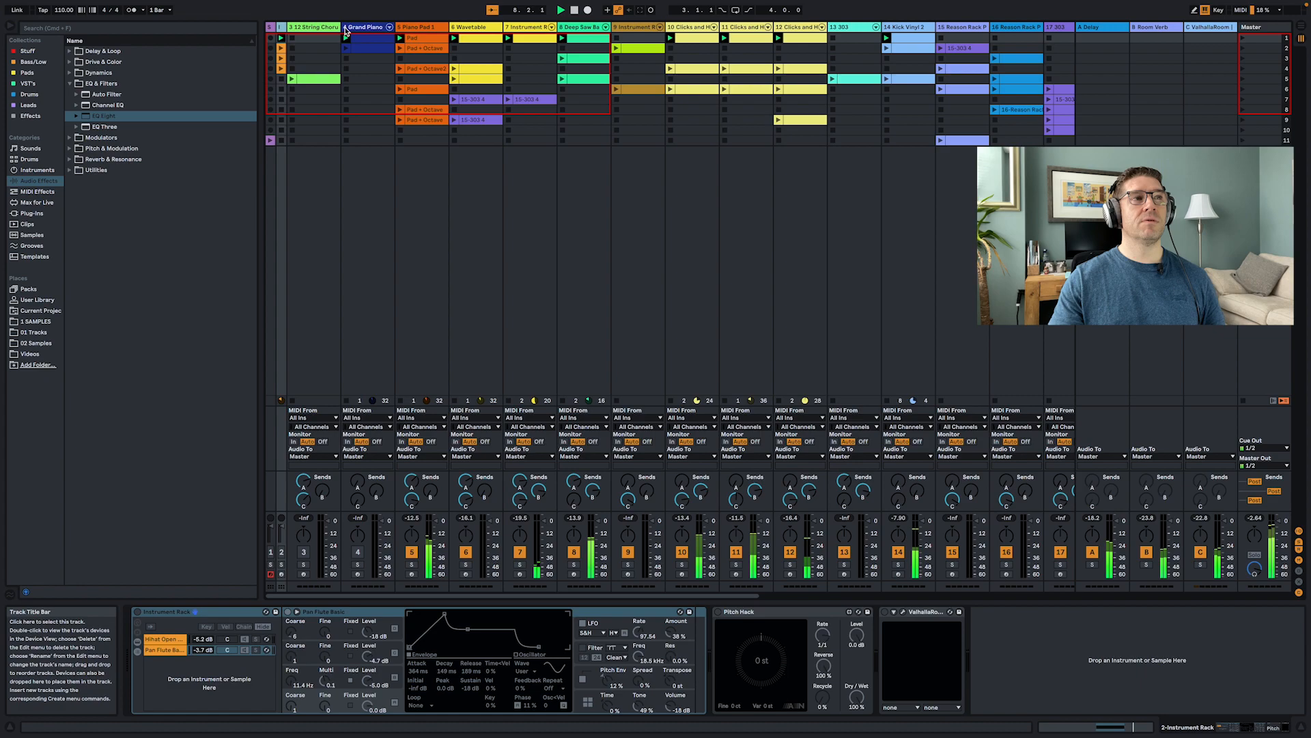
pyautogui.click(314, 28)
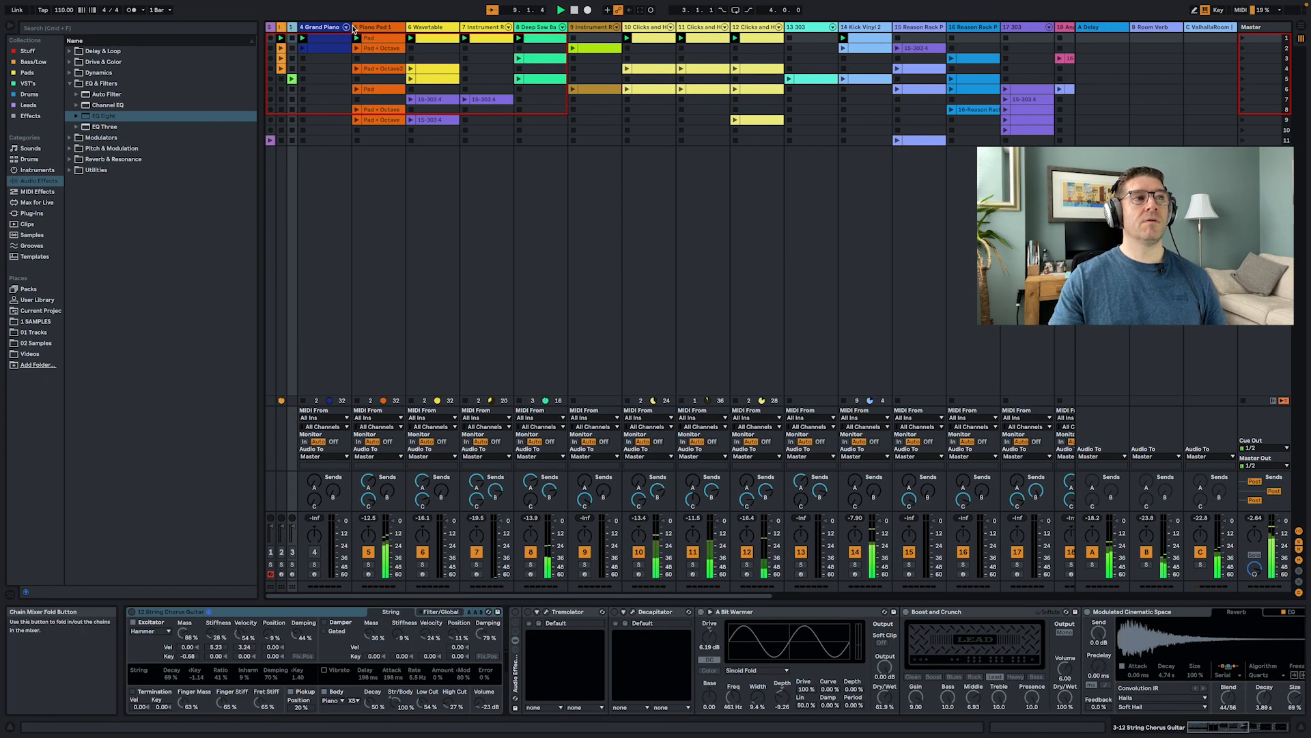
pyautogui.click(321, 27)
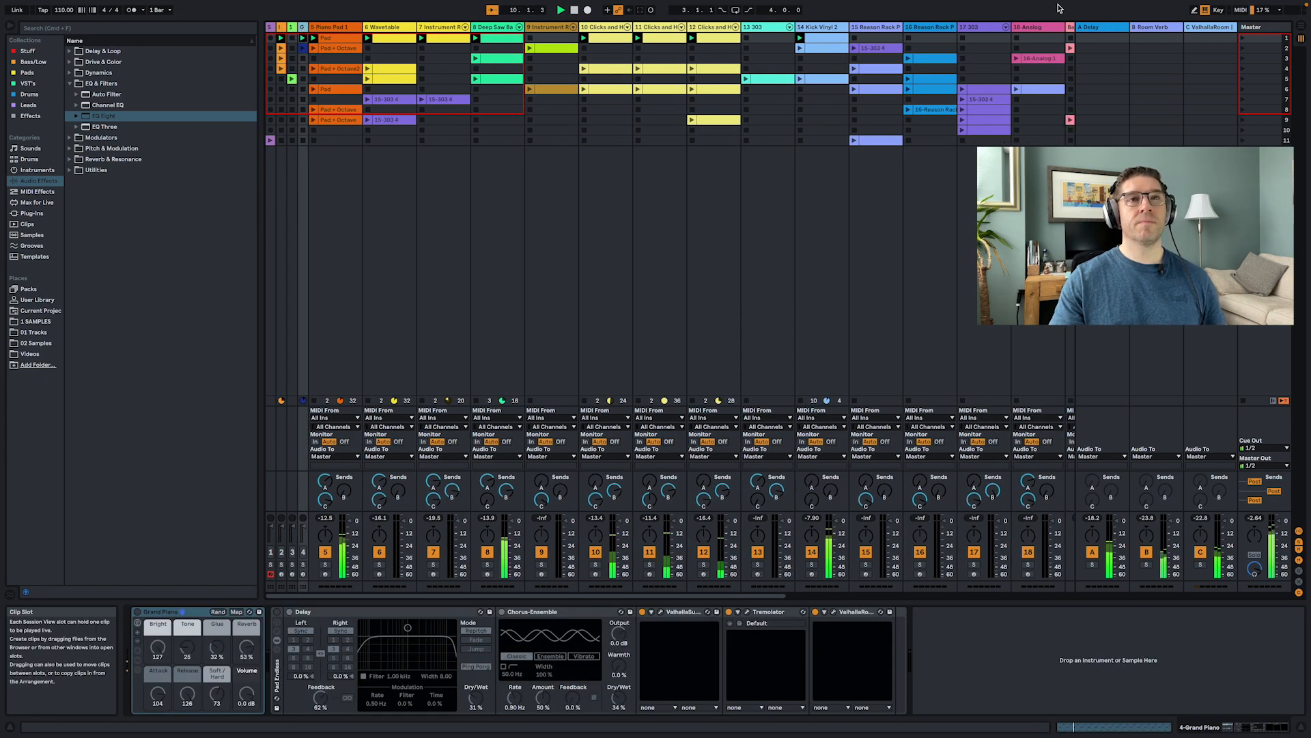
# - Launch scenes 2 through 6 one after another from the master column
pyautogui.click(1244, 51)
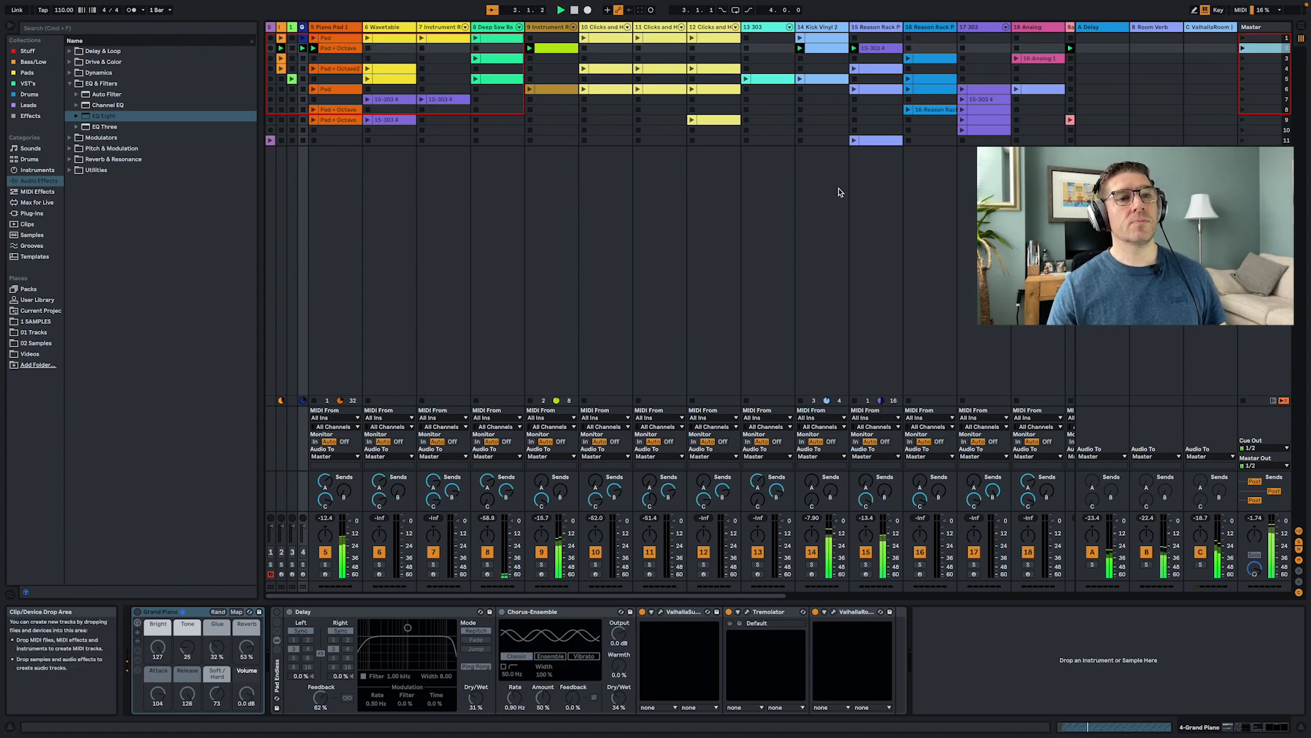
pyautogui.hscroll(7, 792, 193)
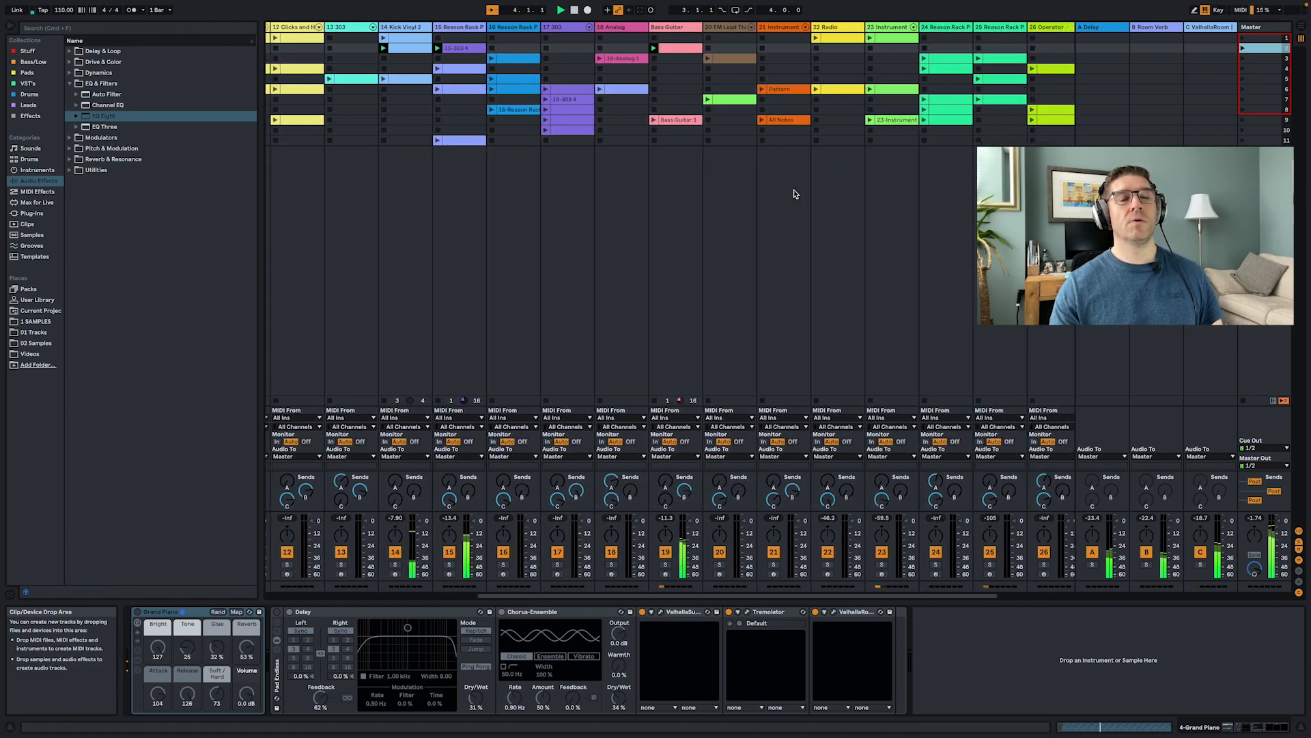
pyautogui.hscroll(3, 794, 194)
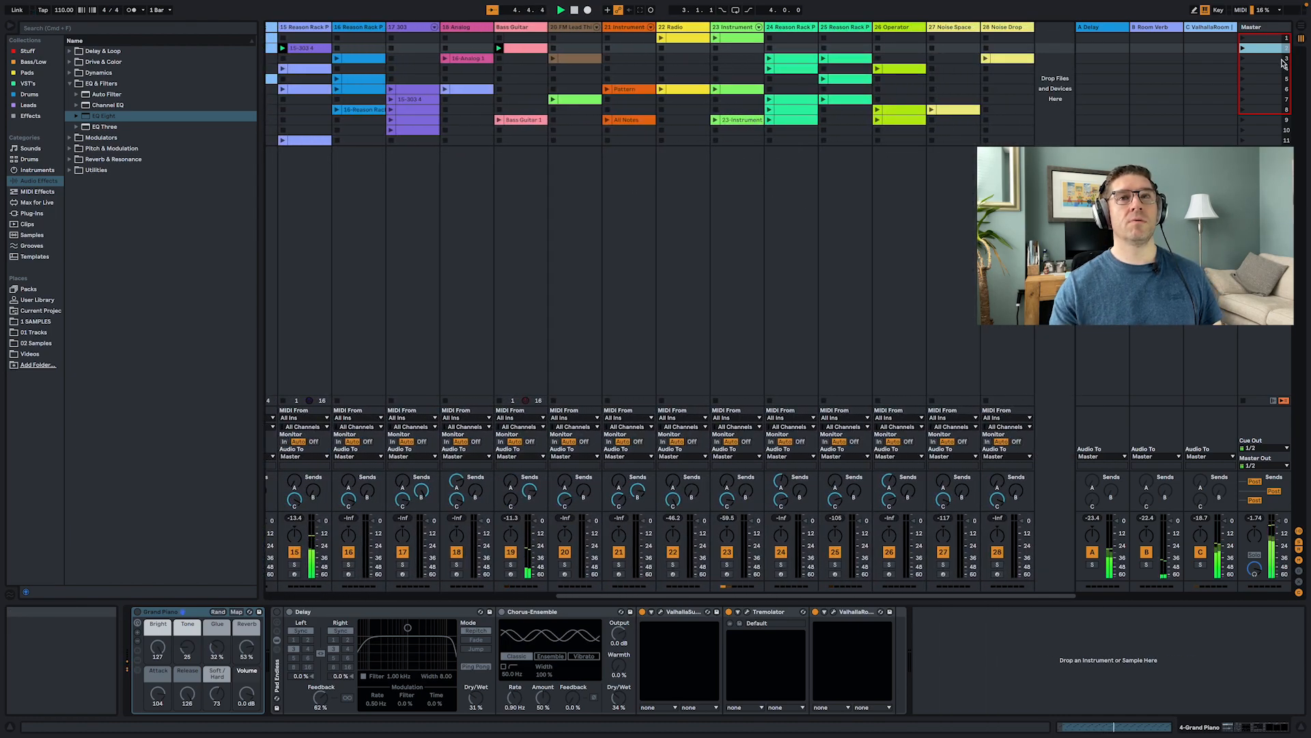
pyautogui.click(1243, 59)
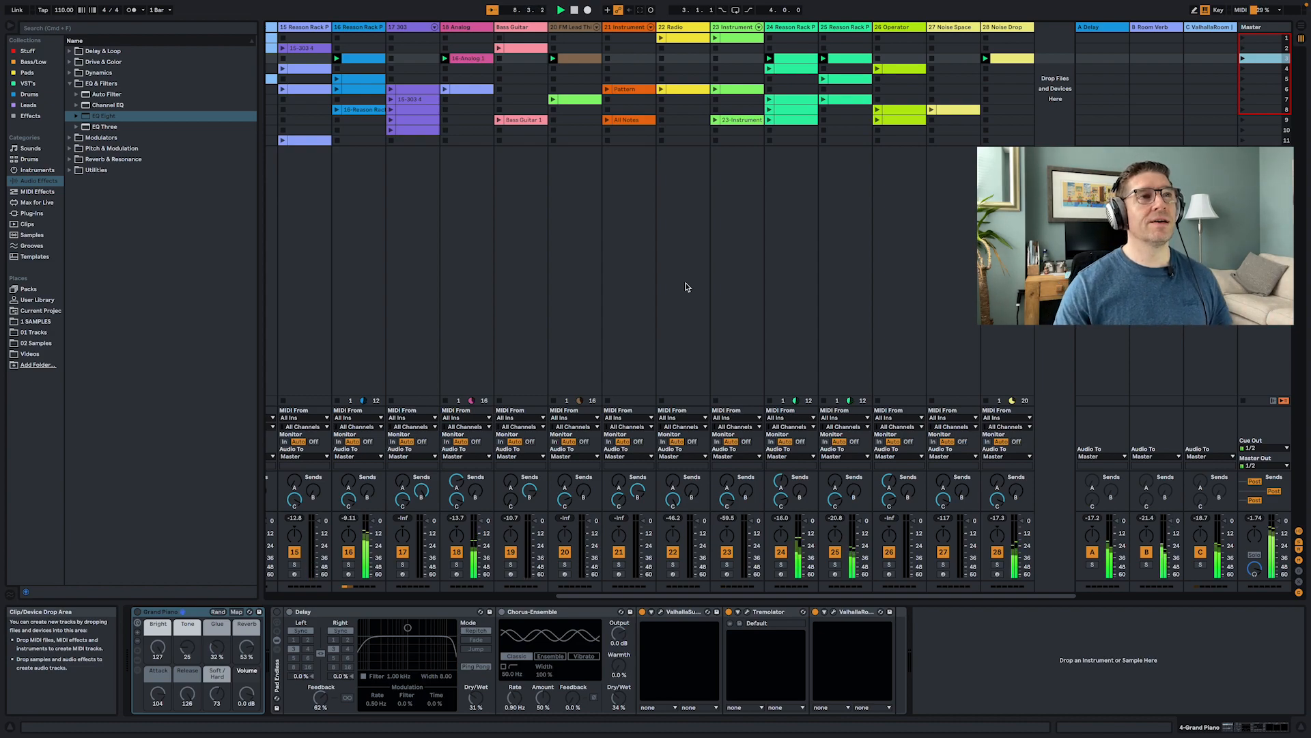
pyautogui.hscroll(-10, 687, 287)
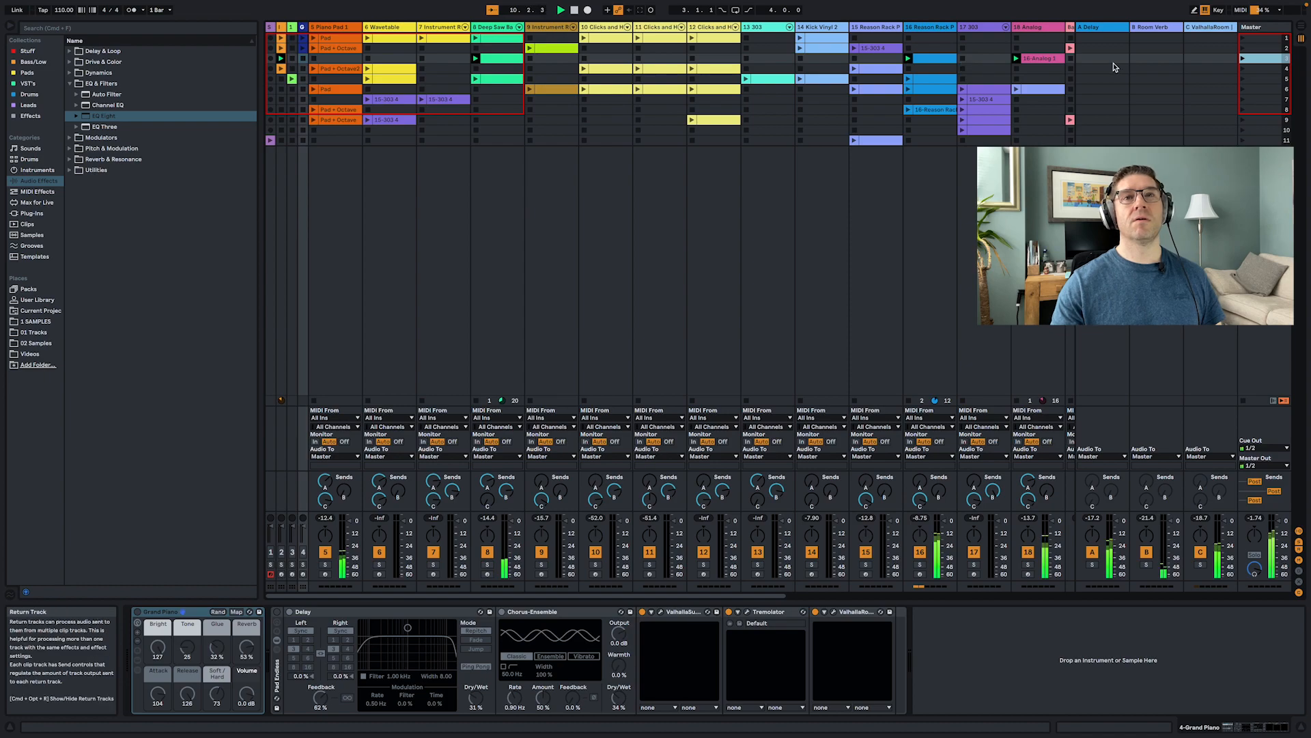
pyautogui.click(1243, 69)
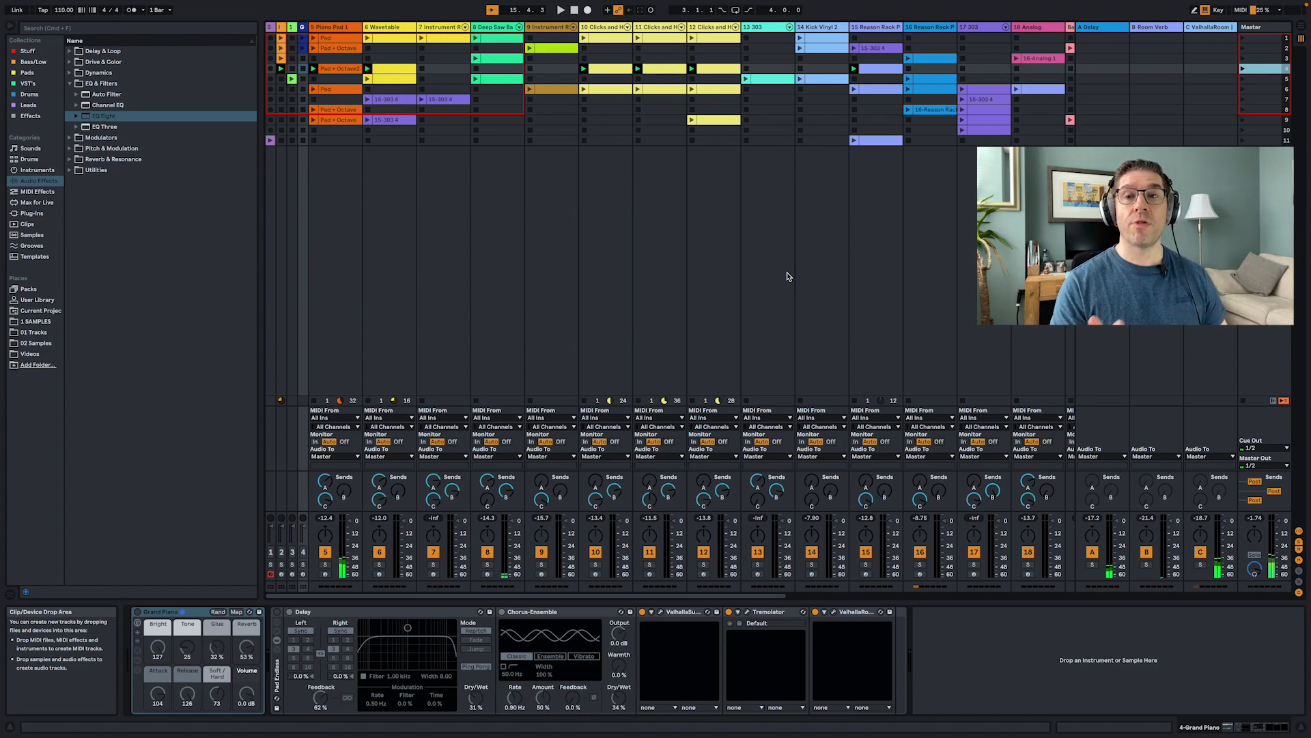
pyautogui.click(1244, 79)
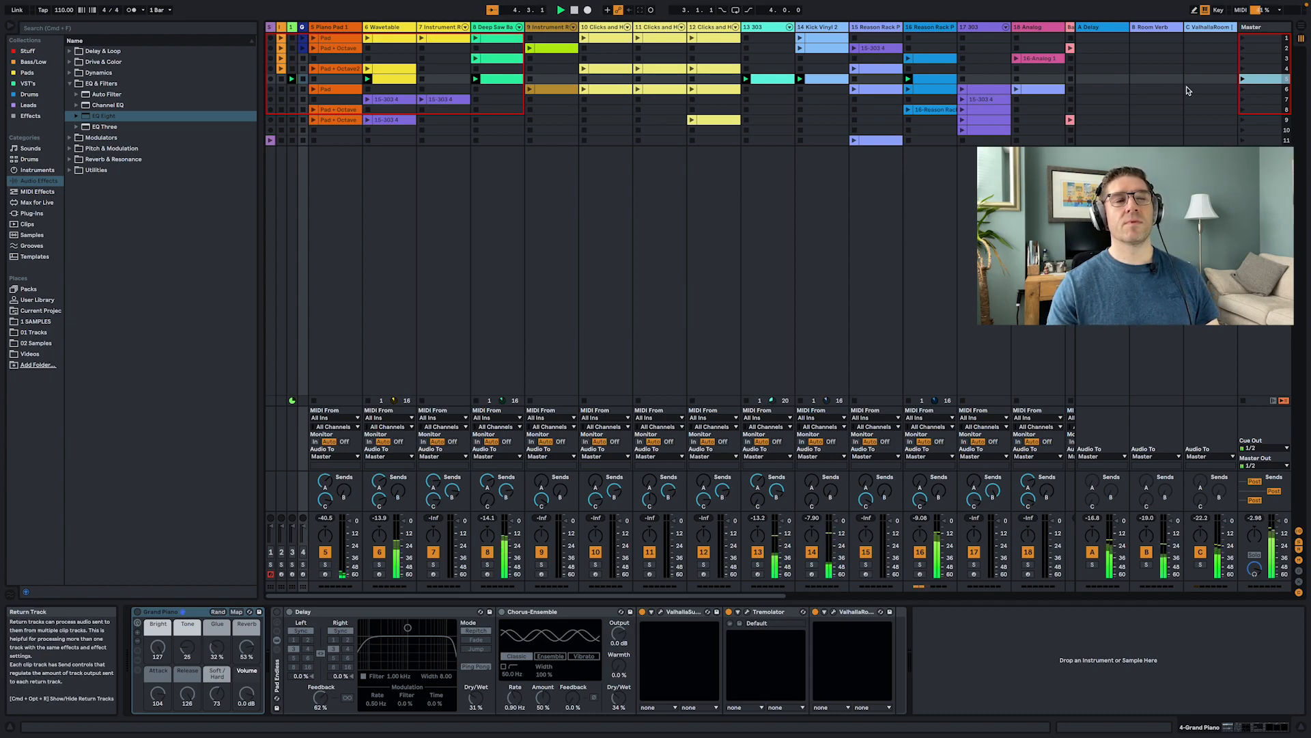
pyautogui.click(1243, 89)
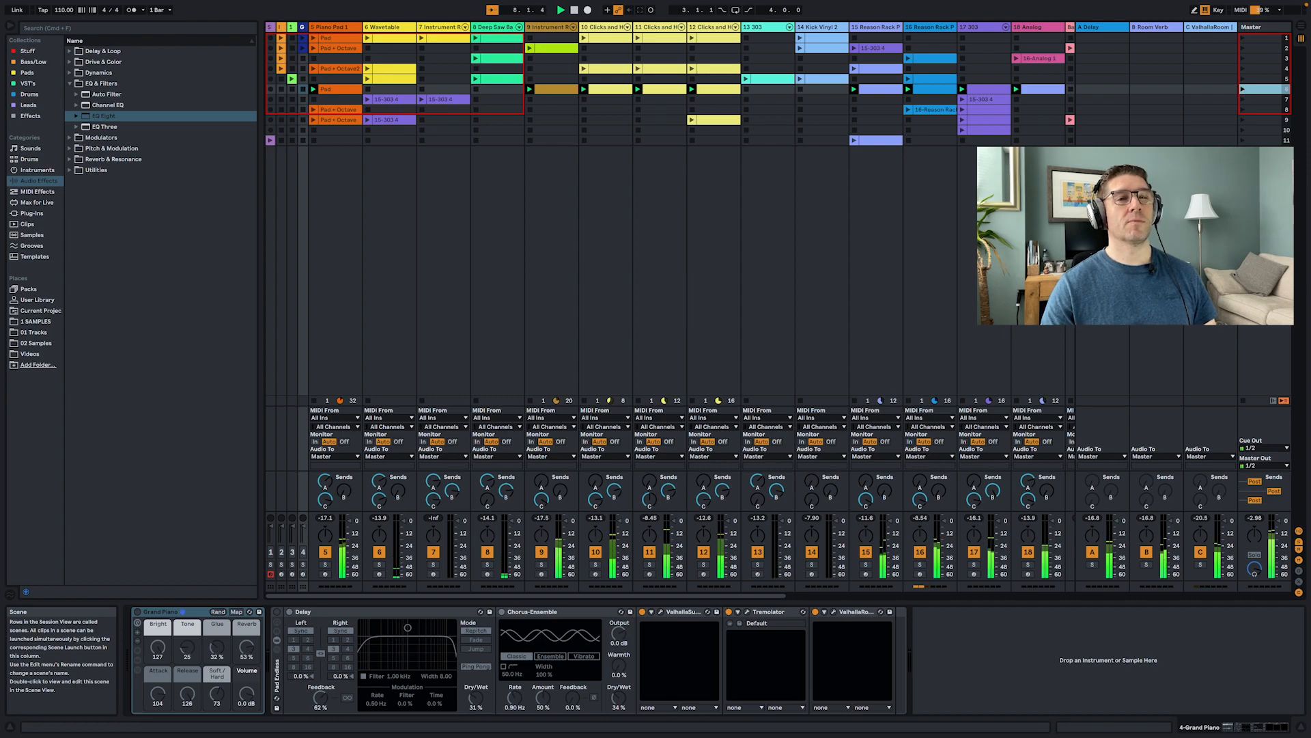
# - Launch scenes 7 and 8 from the master column
pyautogui.hscroll(10, 916, 198)
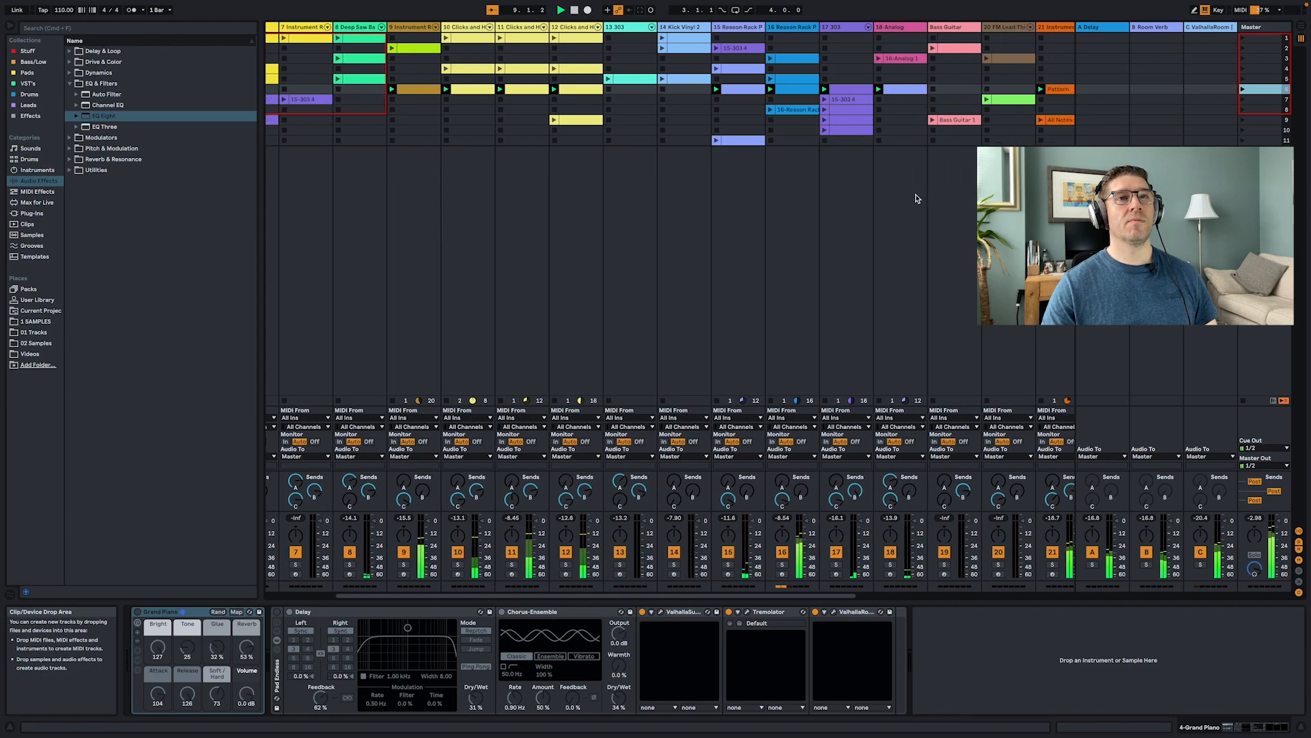
pyautogui.hscroll(7, 916, 198)
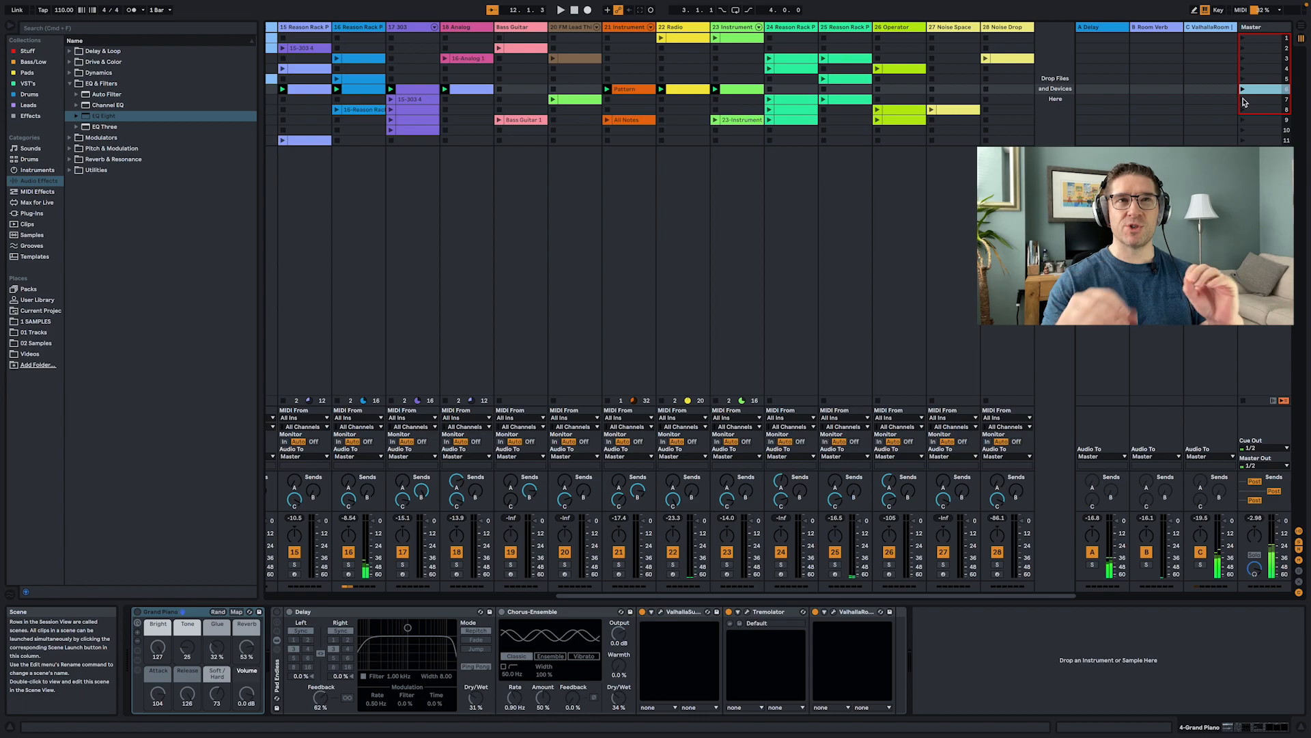
pyautogui.click(1243, 100)
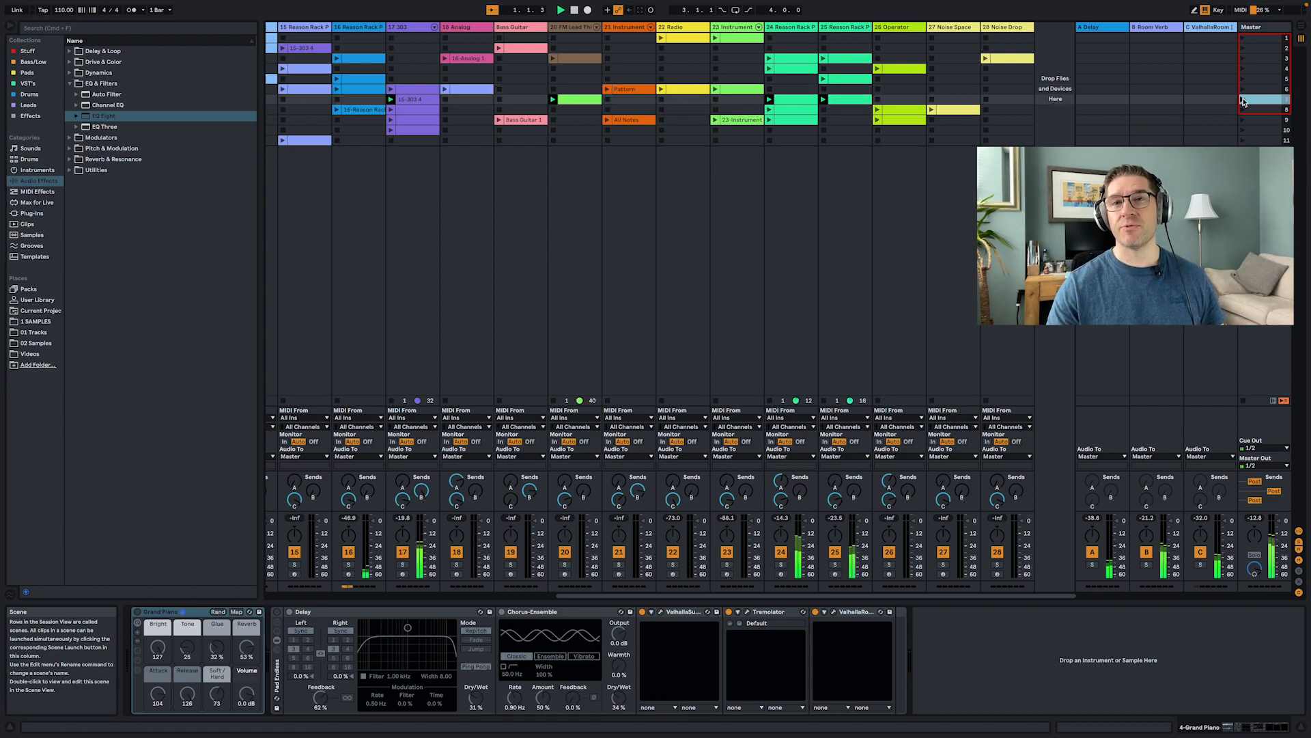
pyautogui.hscroll(-10, 747, 226)
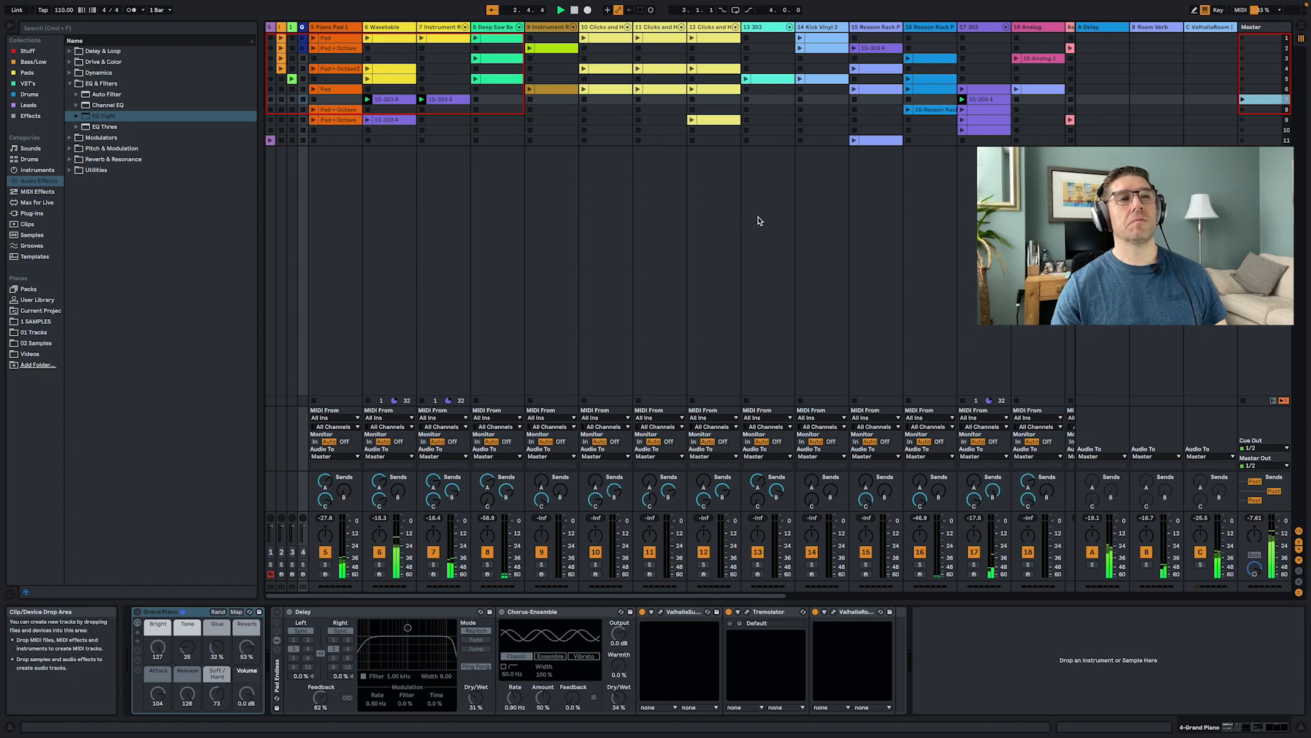
pyautogui.hscroll(6, 758, 220)
pyautogui.hscroll(4, 767, 217)
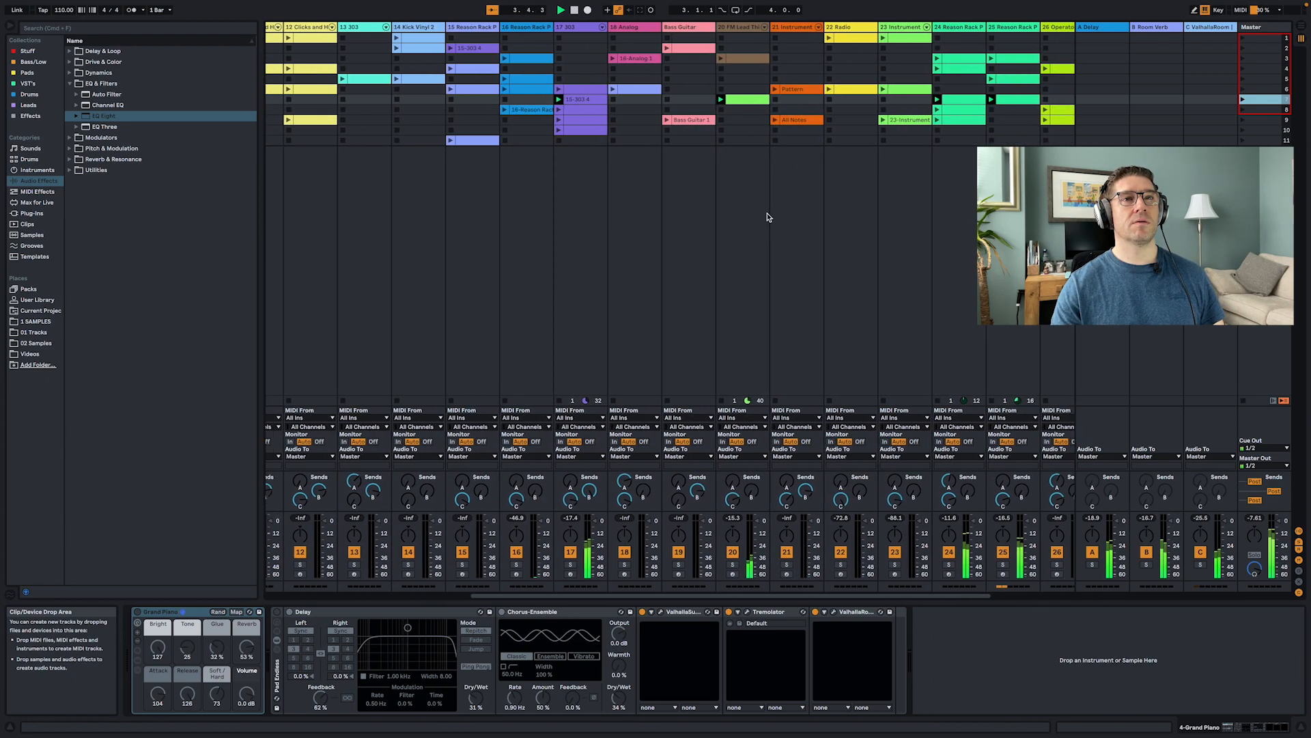
pyautogui.click(1242, 110)
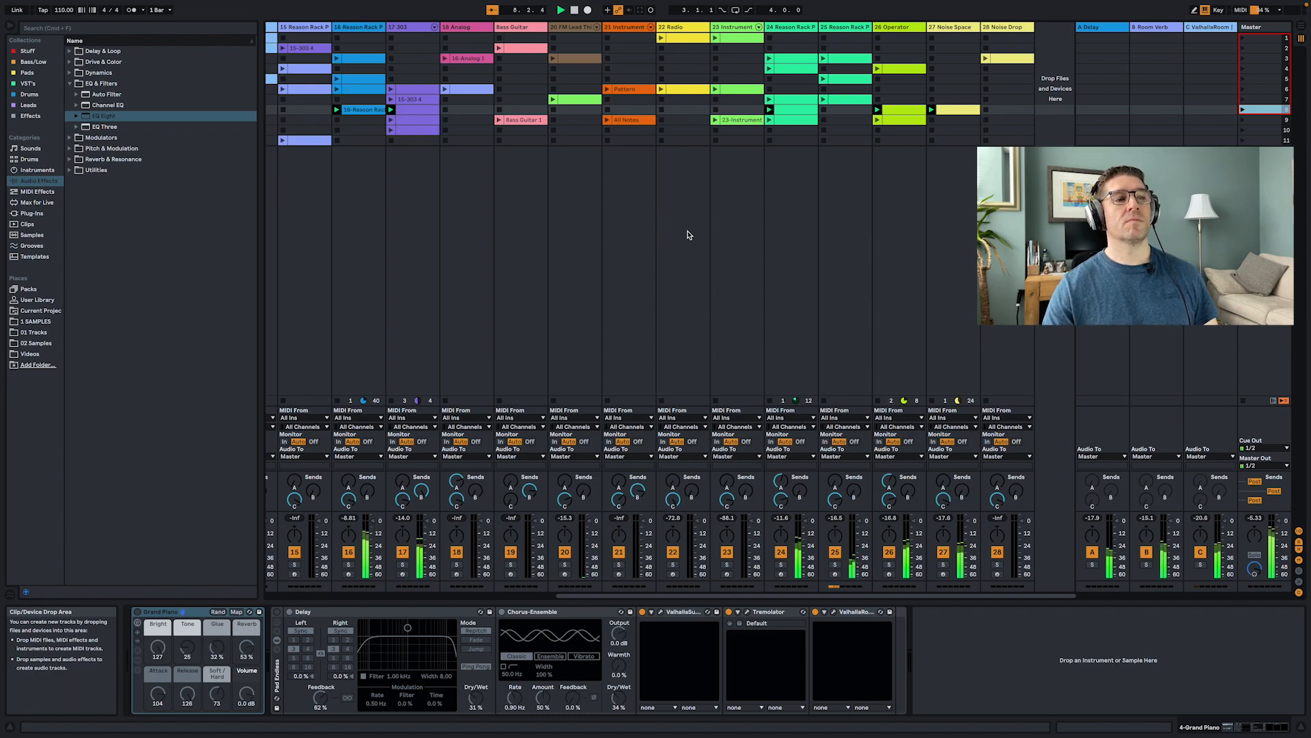
pyautogui.hscroll(-5, 689, 235)
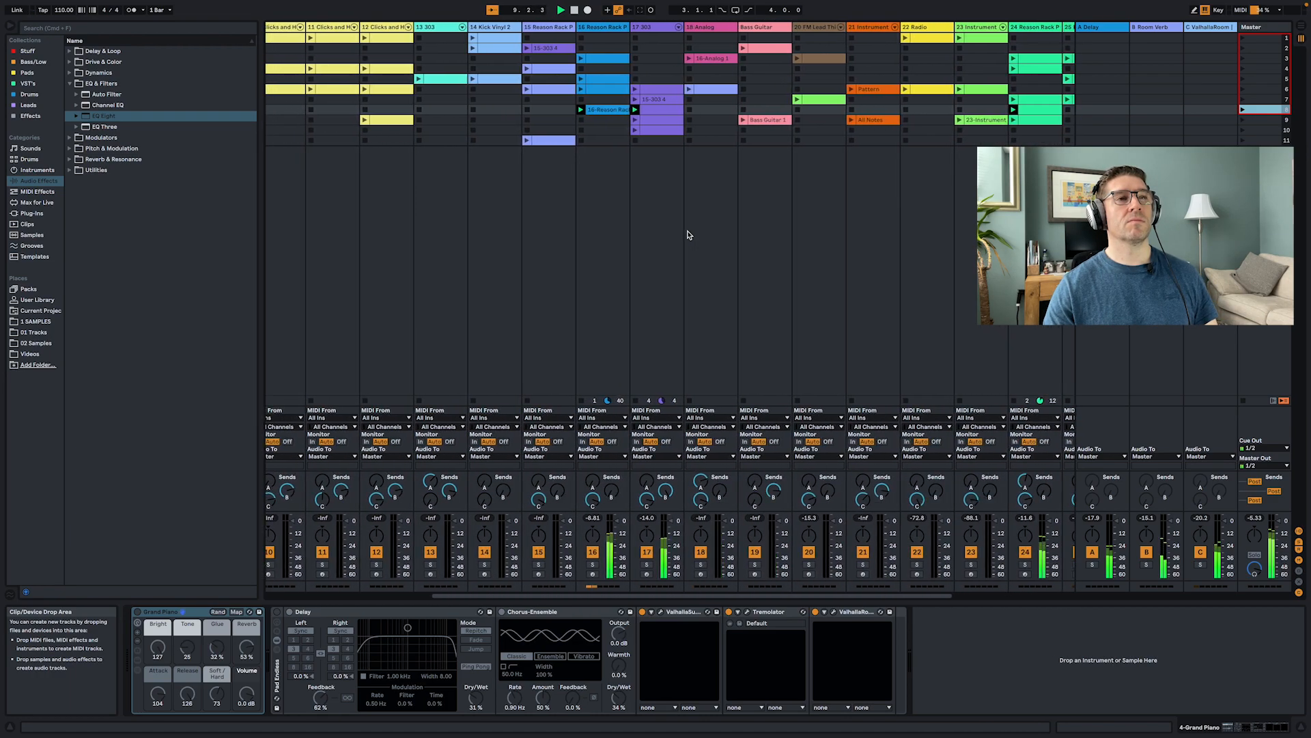
# - Alternate between scenes 9 and 8, launching scene 9, then scene 8, then scene 9 again from the master column
pyautogui.hscroll(-5, 689, 235)
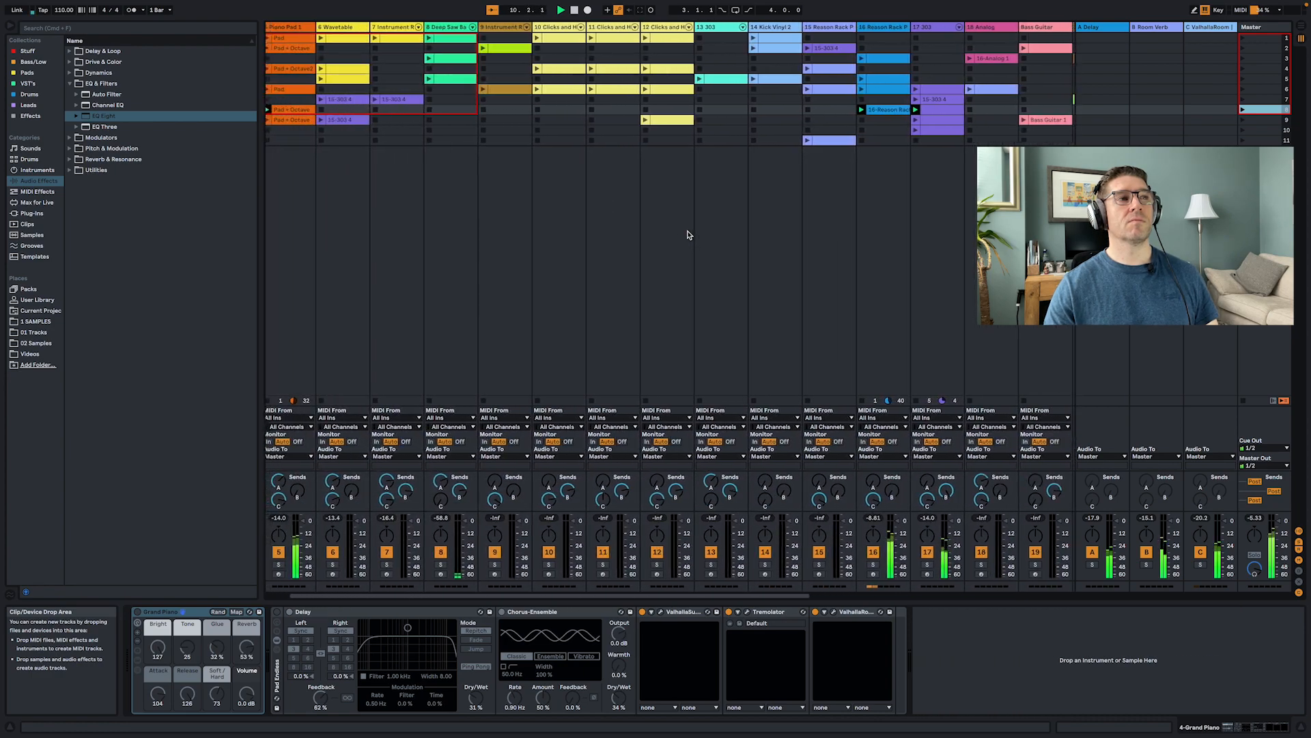
pyautogui.click(1241, 121)
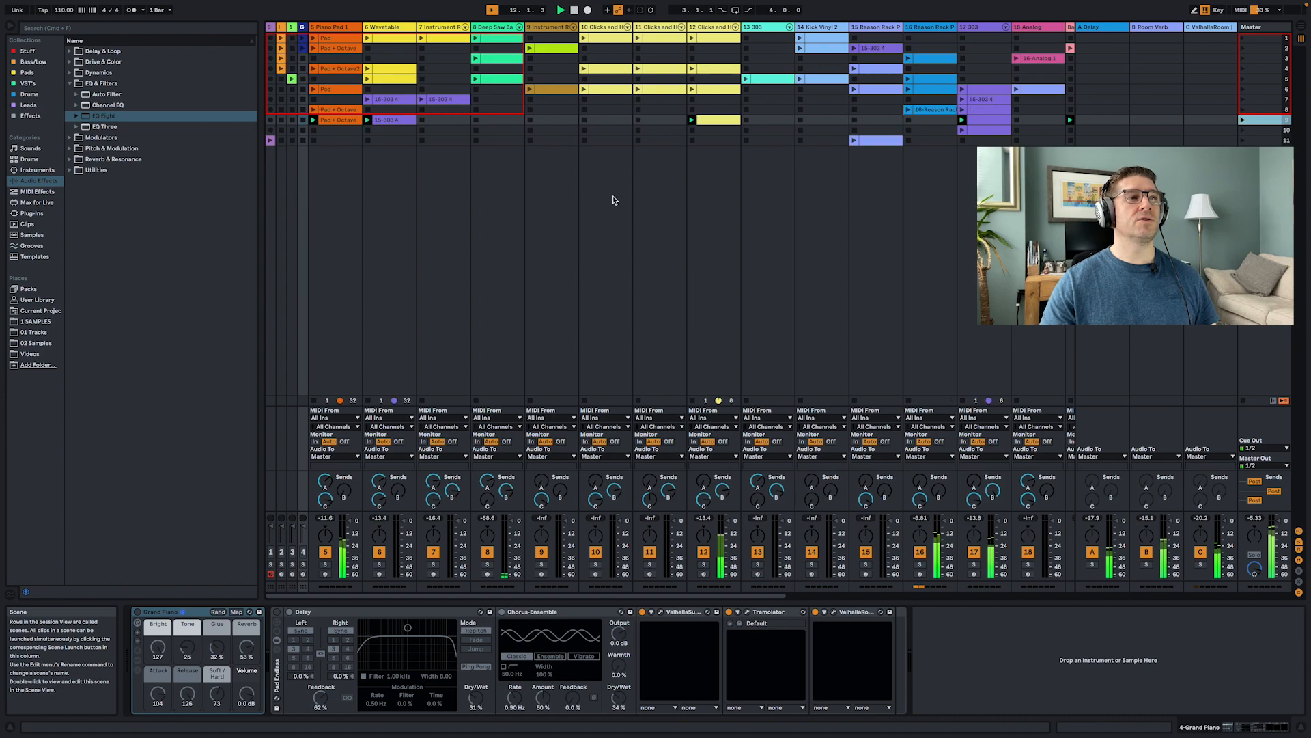
pyautogui.hscroll(5, 835, 211)
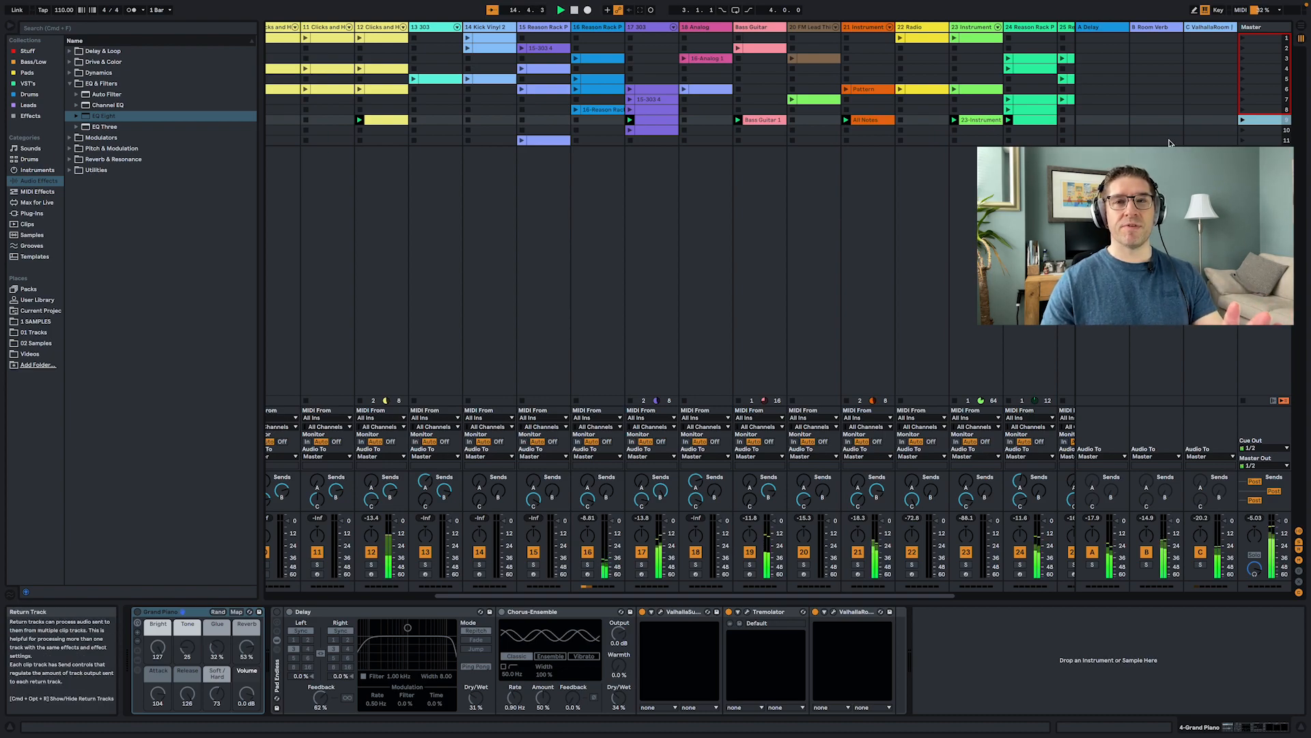
pyautogui.click(1243, 110)
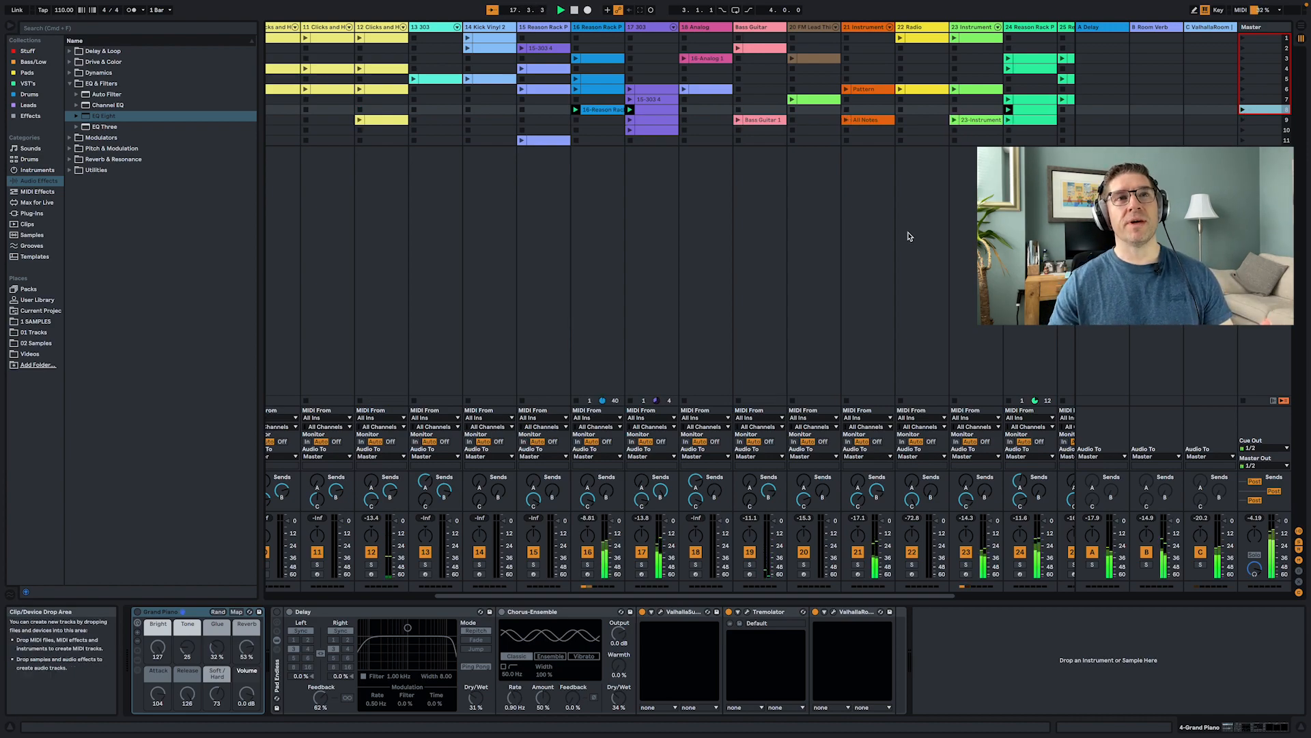
pyautogui.hscroll(5, 907, 234)
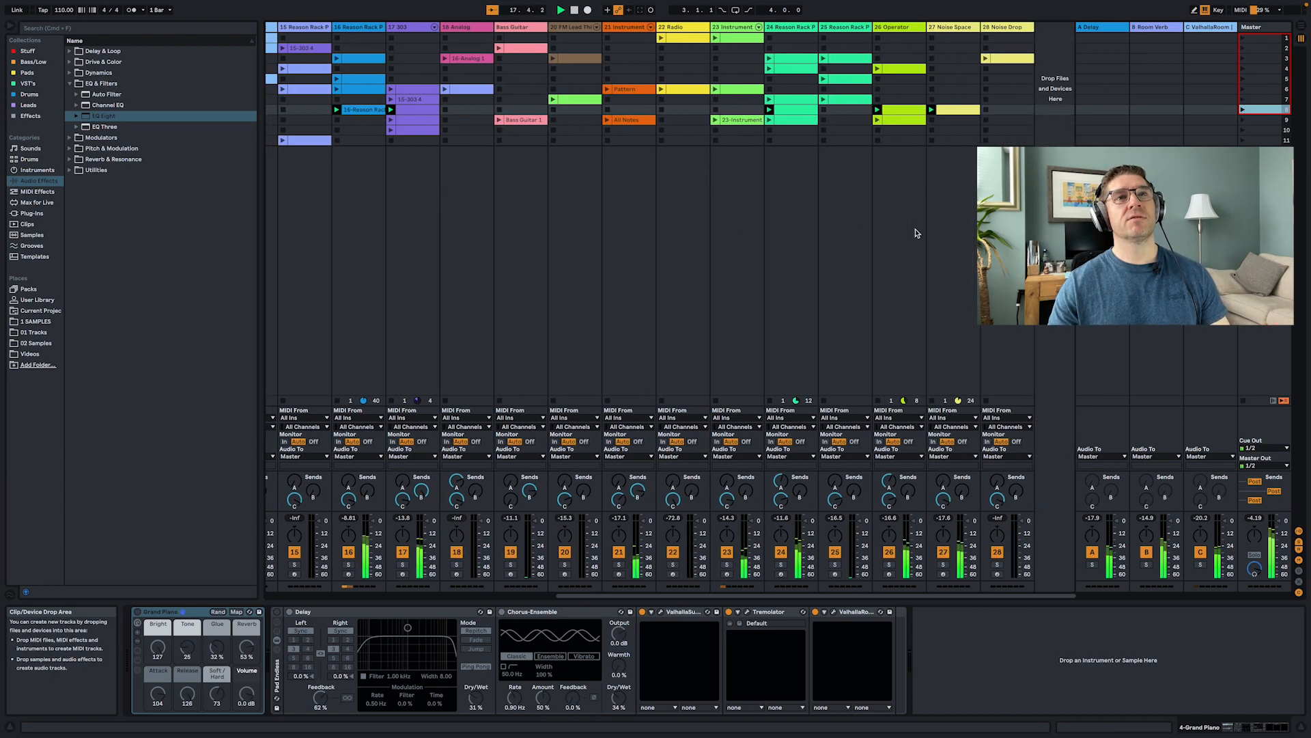
pyautogui.click(1244, 121)
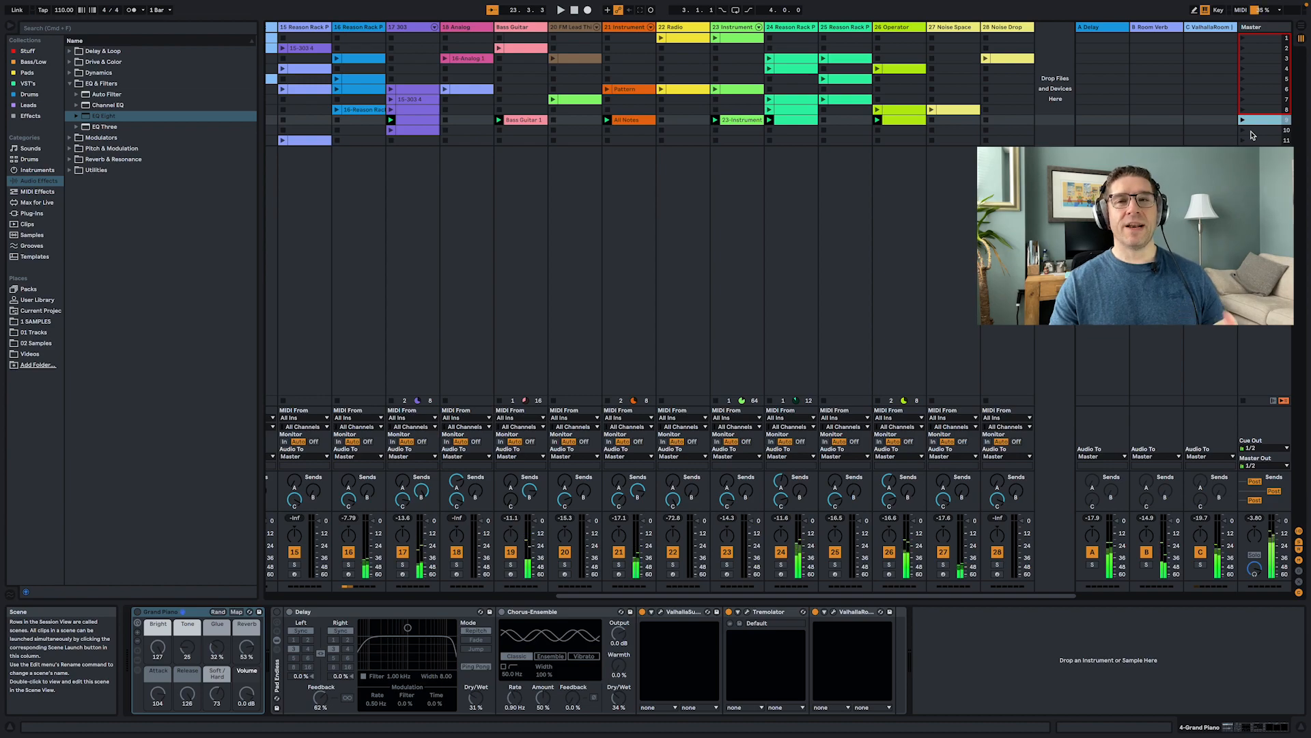
# - Launch scenes 10 and 11 from the master column
pyautogui.hscroll(-10, 915, 192)
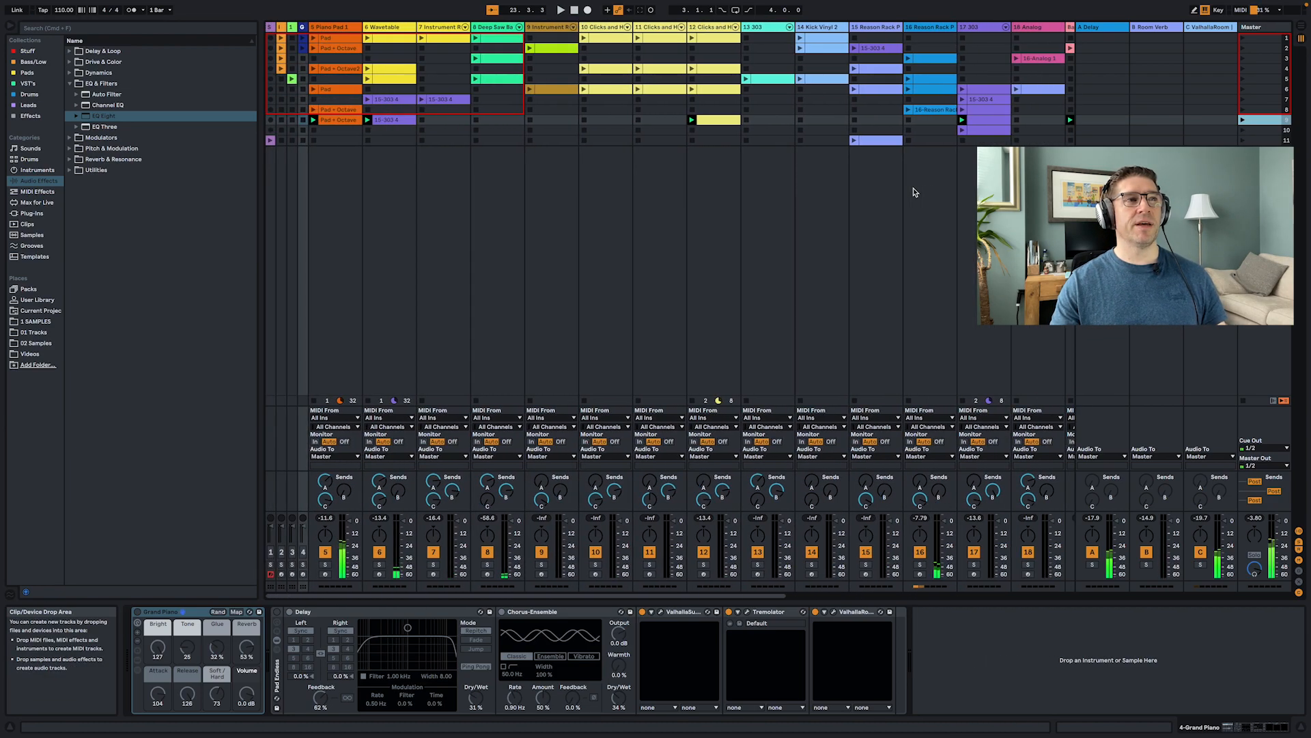
pyautogui.hscroll(6, 915, 193)
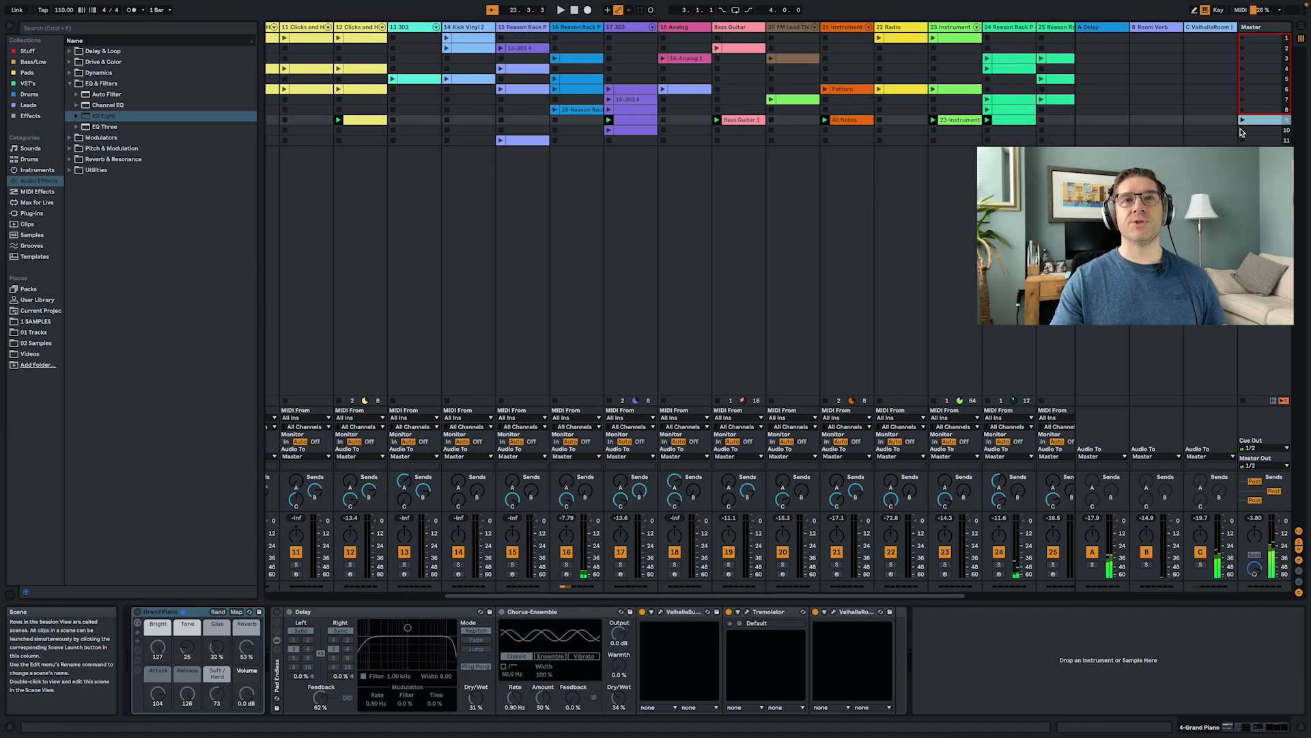
pyautogui.click(1242, 130)
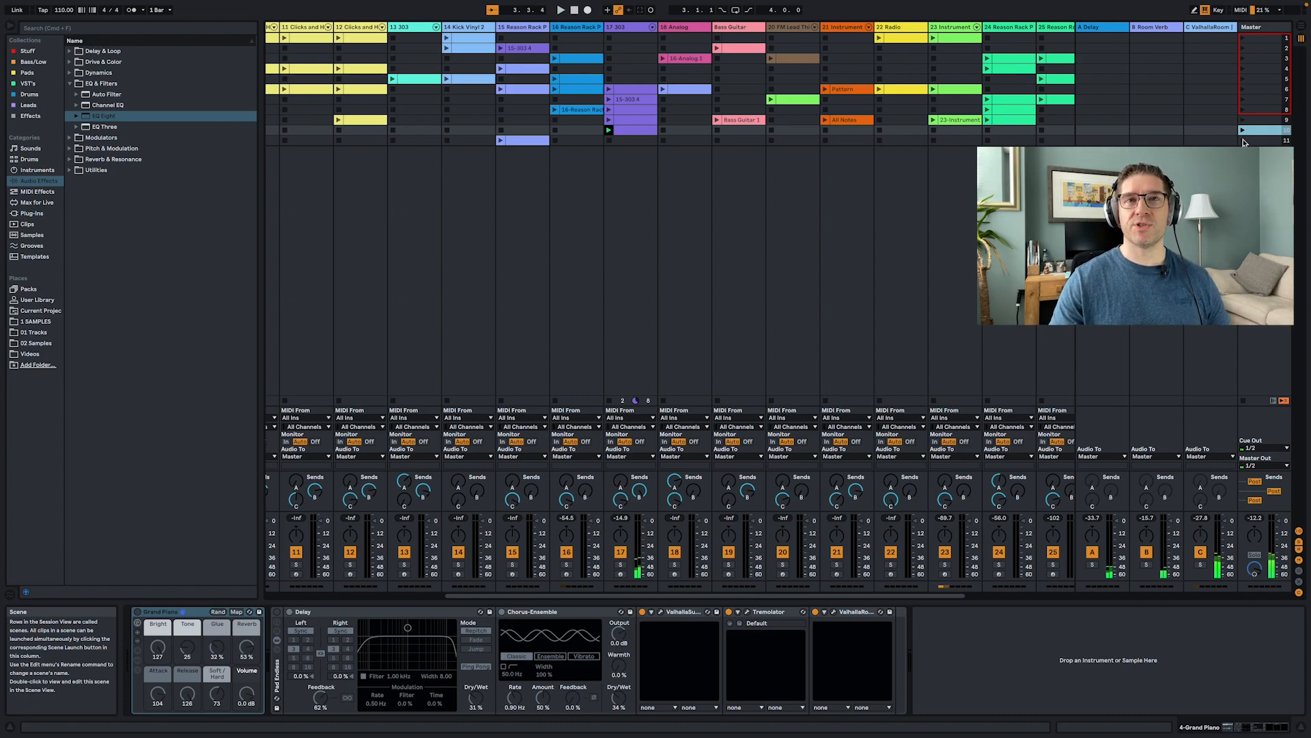
pyautogui.click(1243, 141)
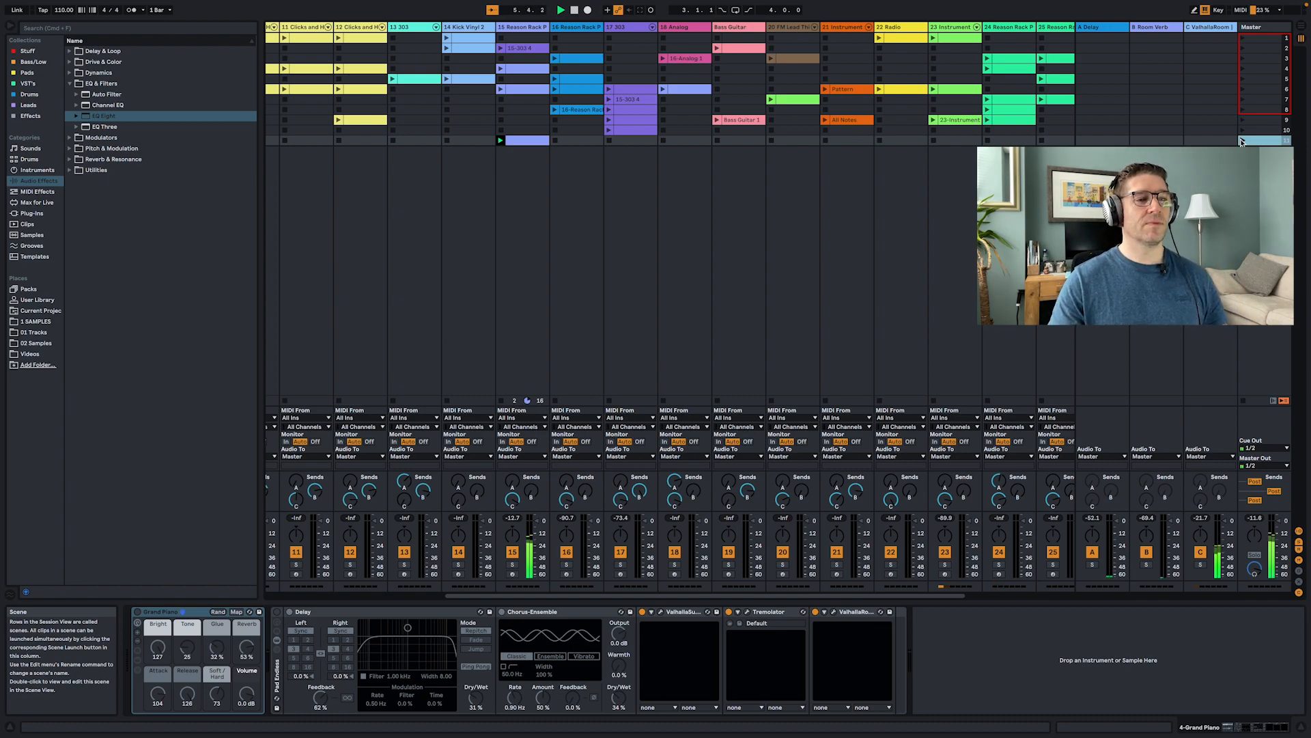
pyautogui.click(1242, 140)
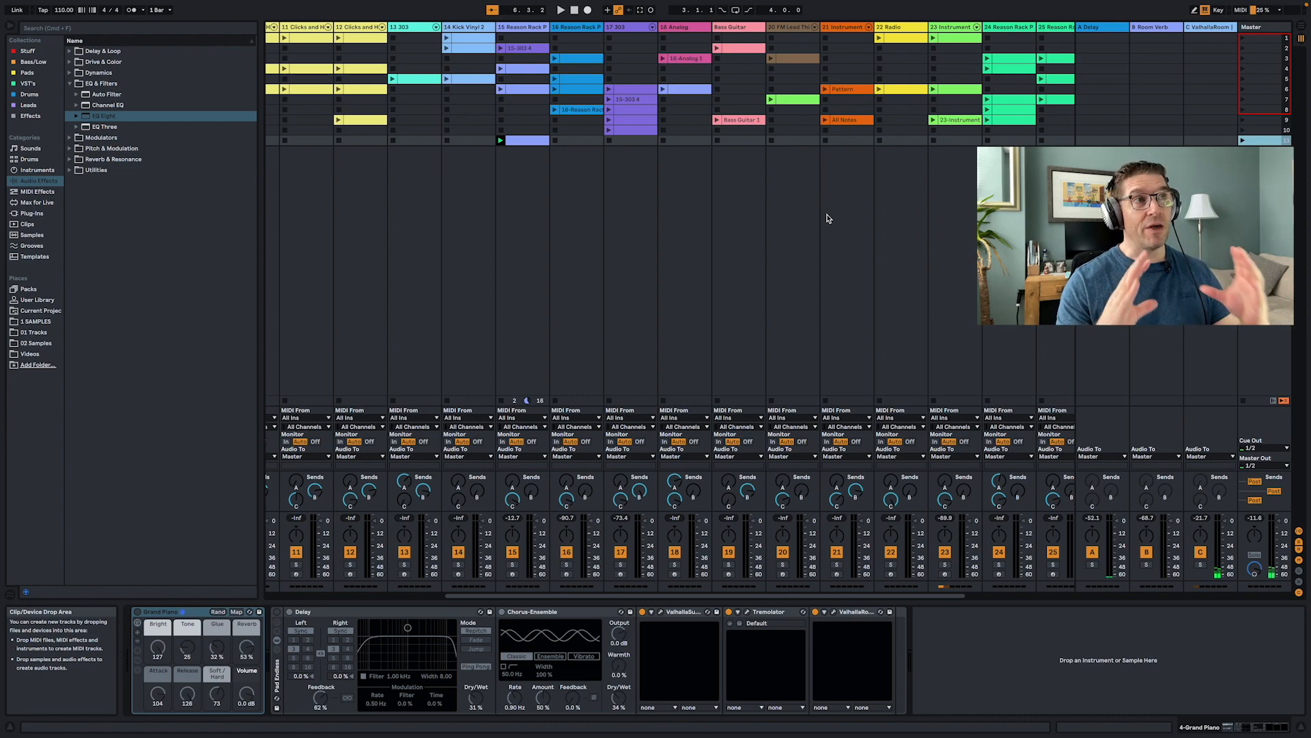
# - Switch from the session view to the Arrangement view
pyautogui.press('Tab')
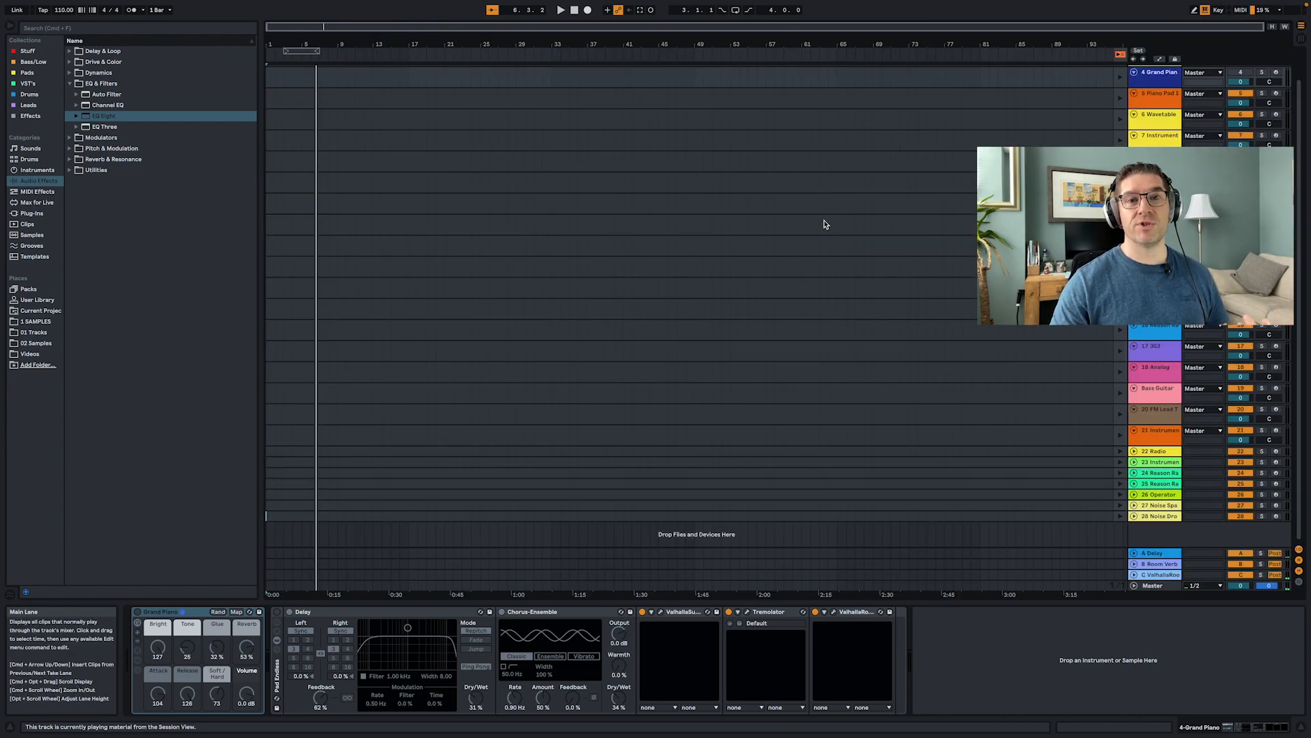